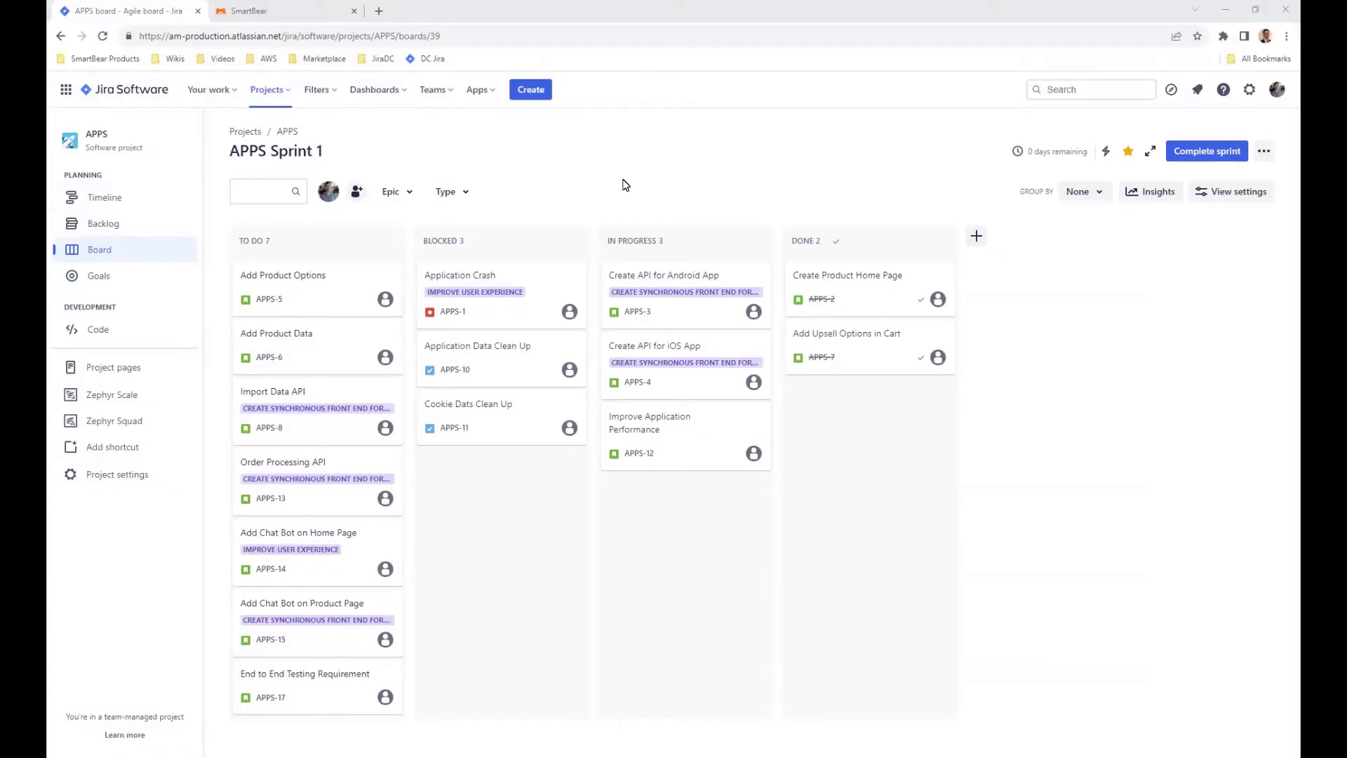
Step: In Zephyr Squad, add a Regressions subfolder under API > Functional > End to End and move test case APPS-T78 into it
click(121, 429)
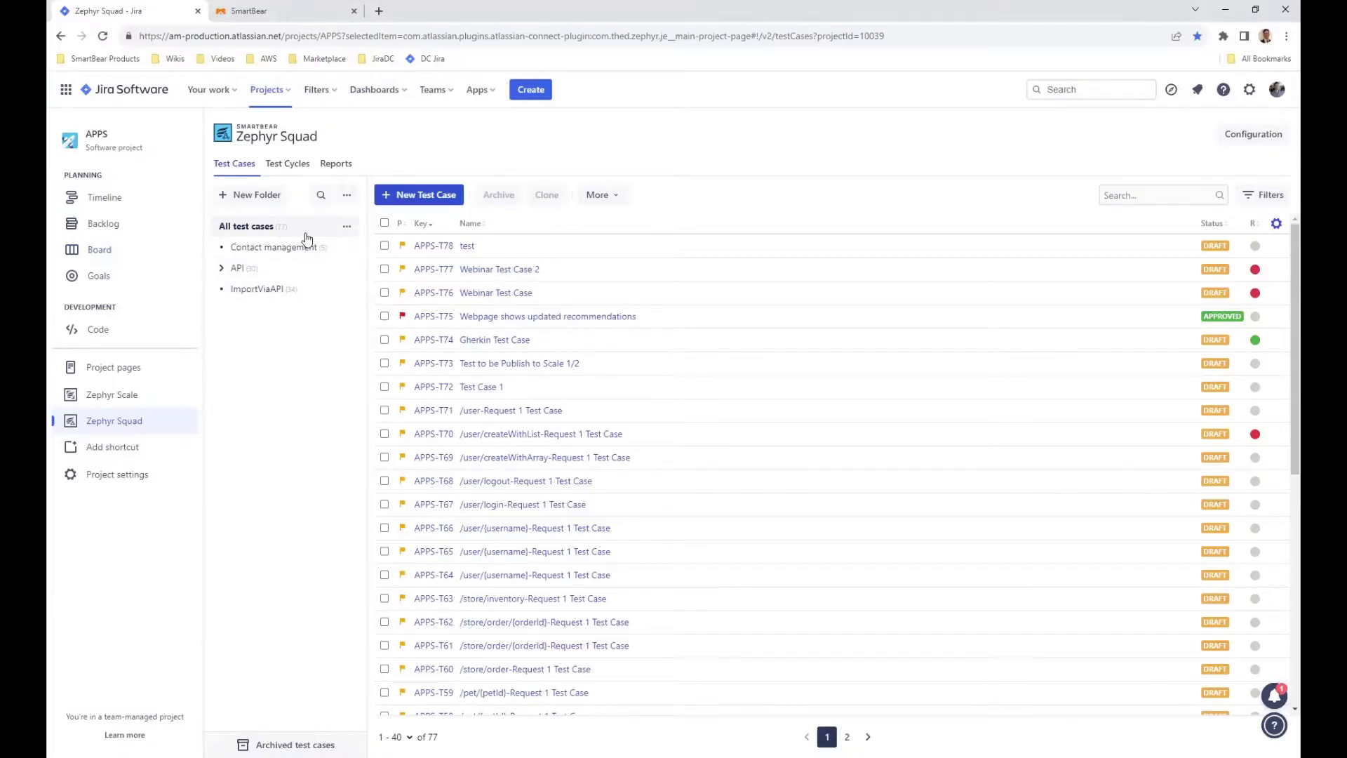
click(222, 268)
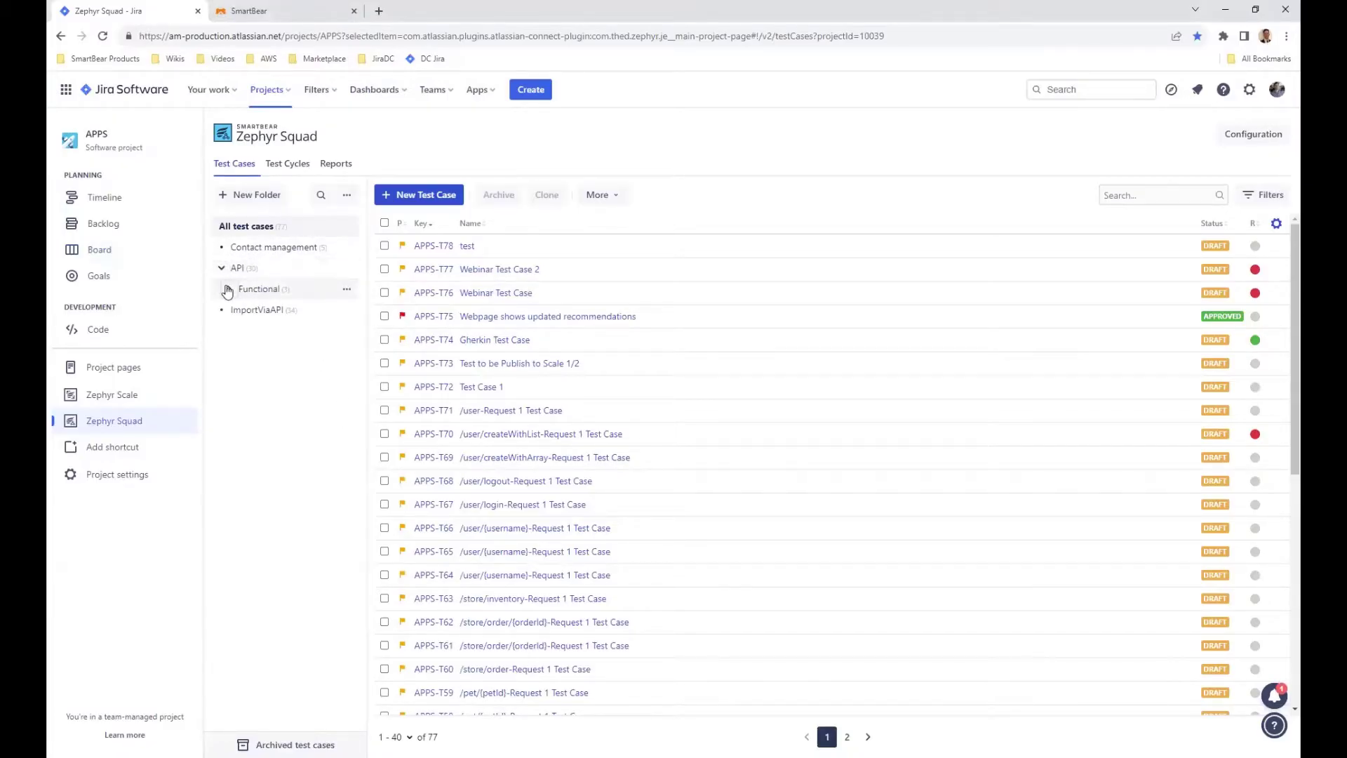
click(227, 289)
click(237, 309)
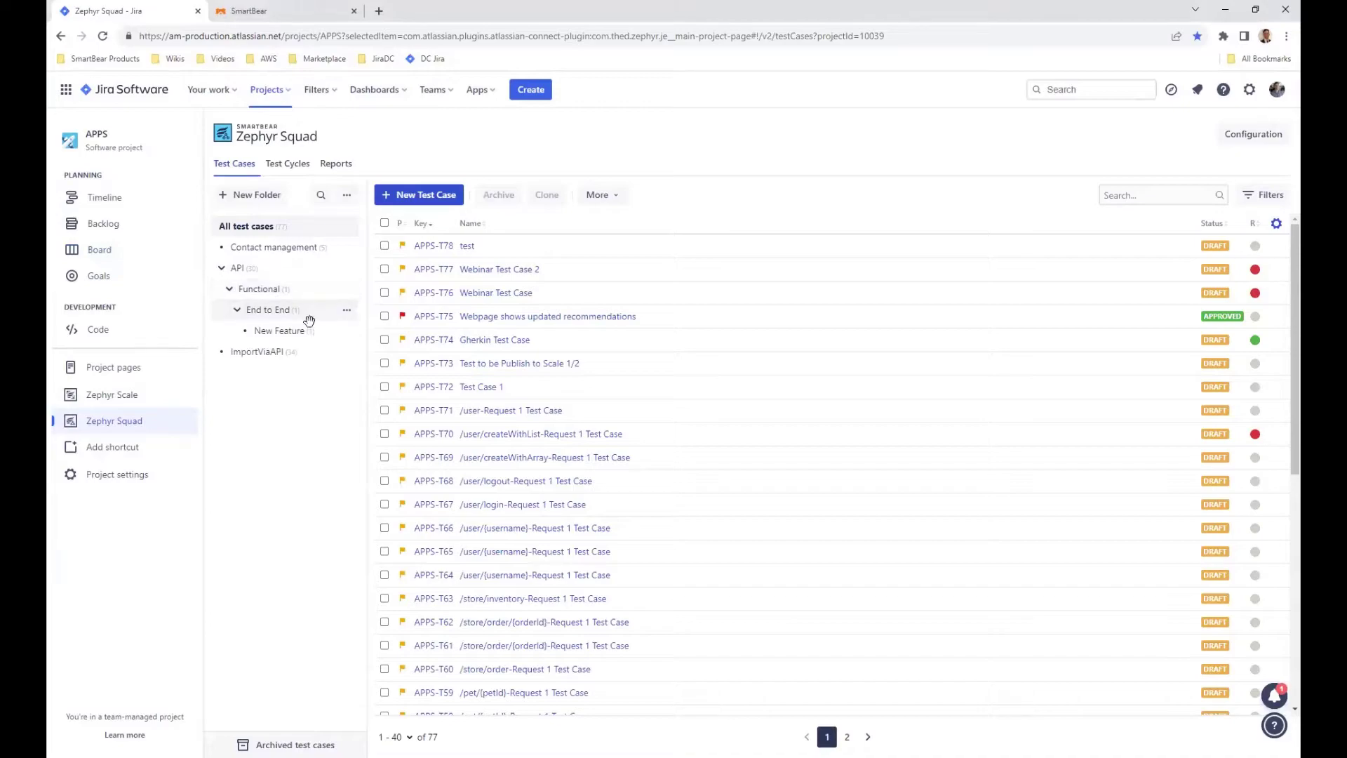
click(347, 314)
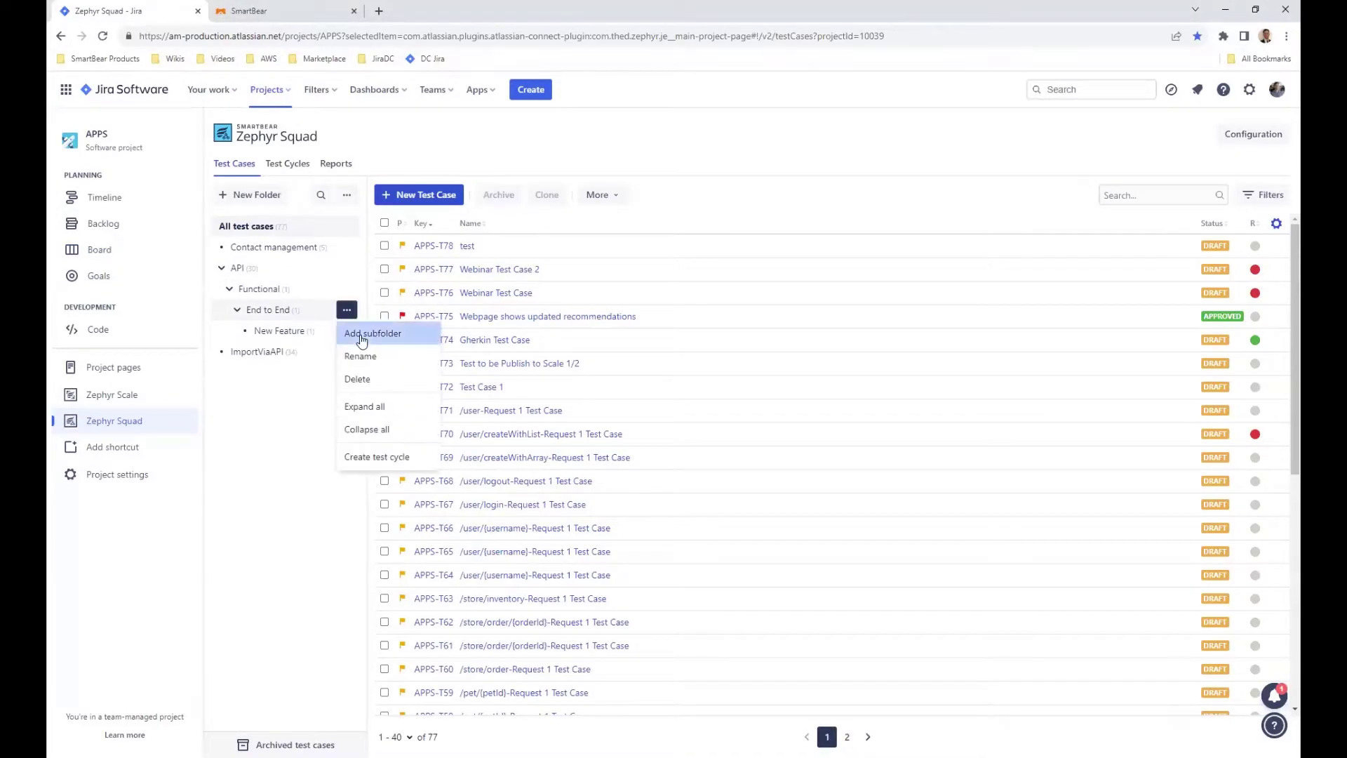
click(358, 338)
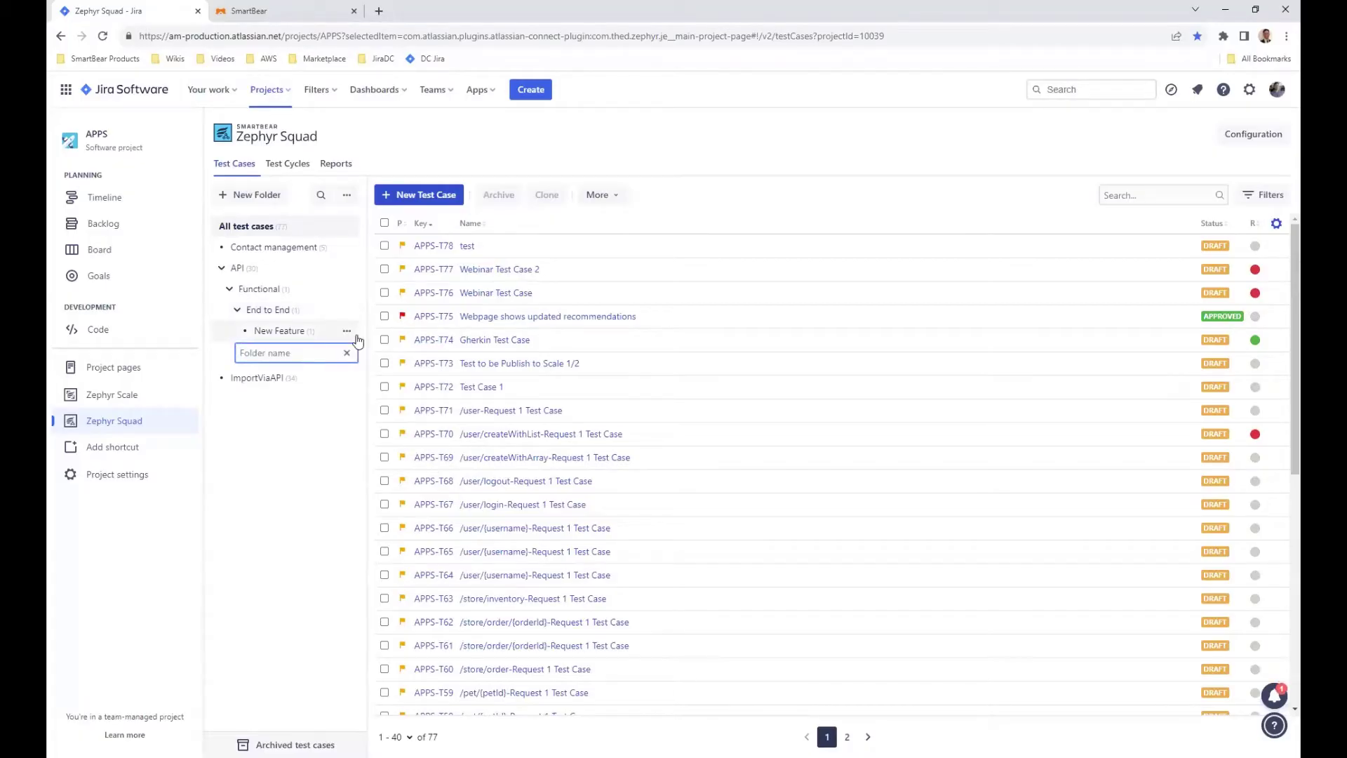
text(Regressions)
key(Return)
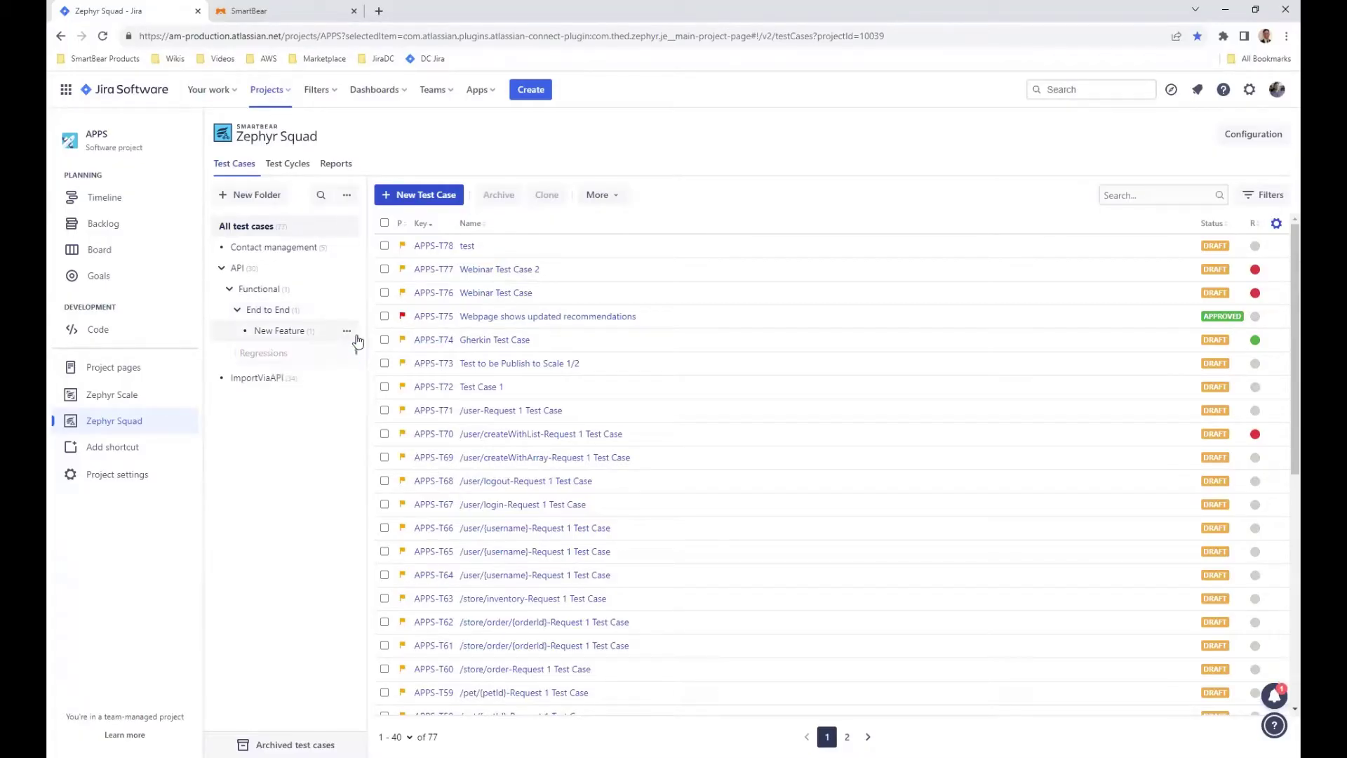
drag(510, 247, 302, 348)
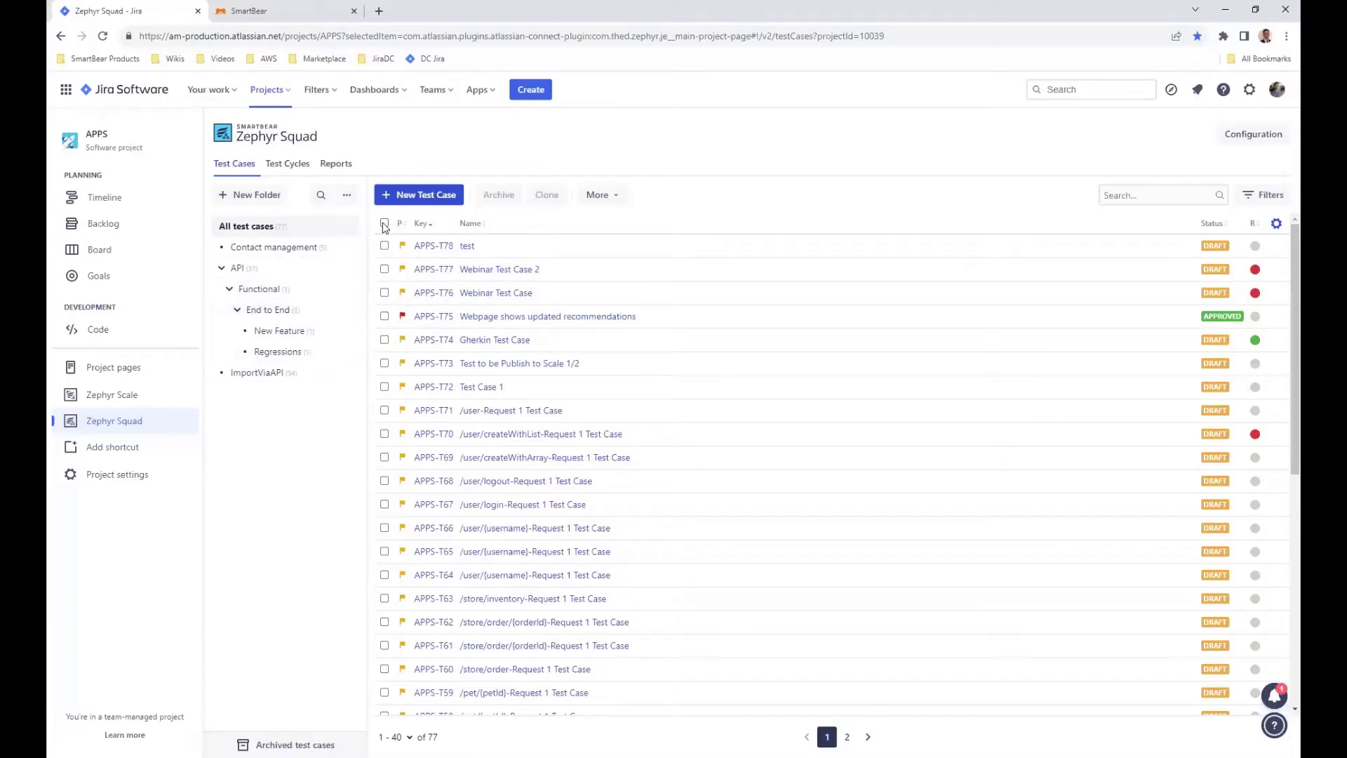
Step: Walk through importing test cases from the CSV file atm-exporter (21) as far as field mapping, and close the import without completing it
click(384, 225)
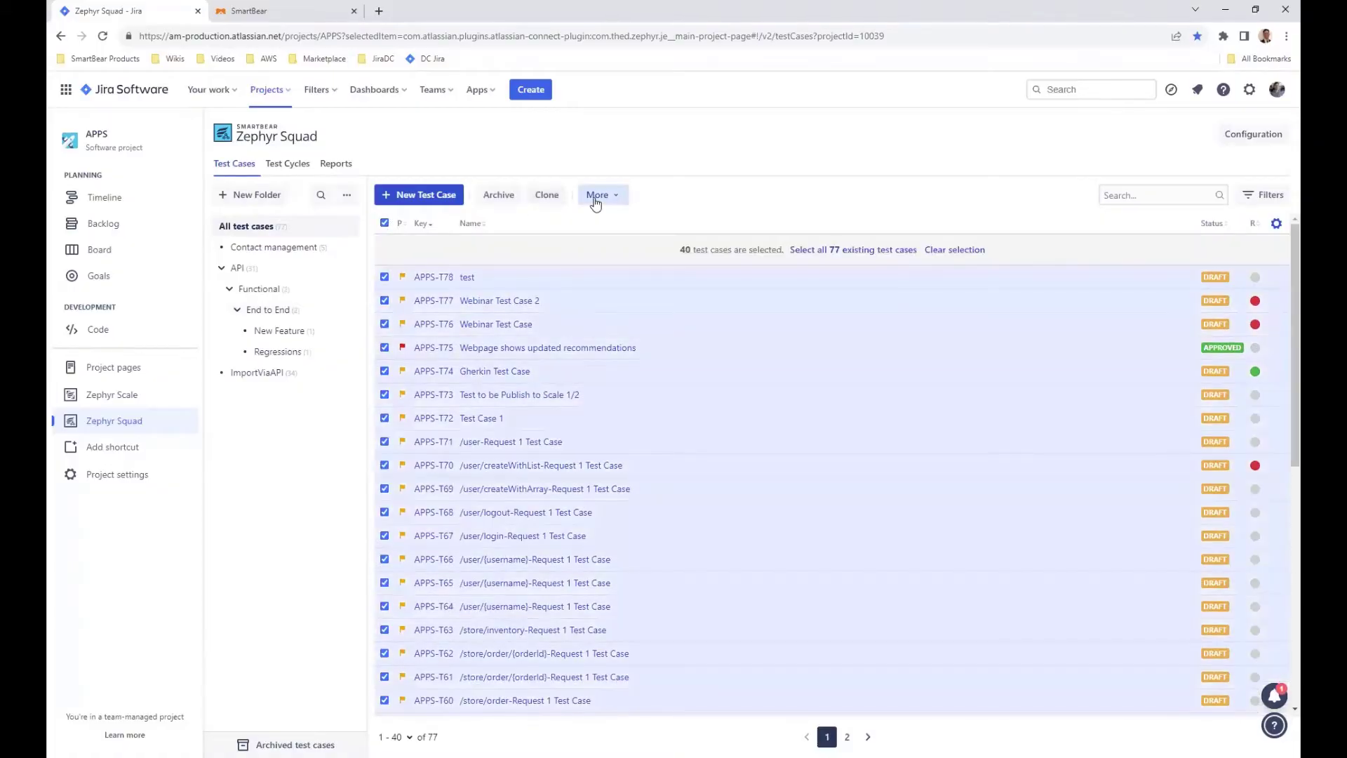
click(596, 201)
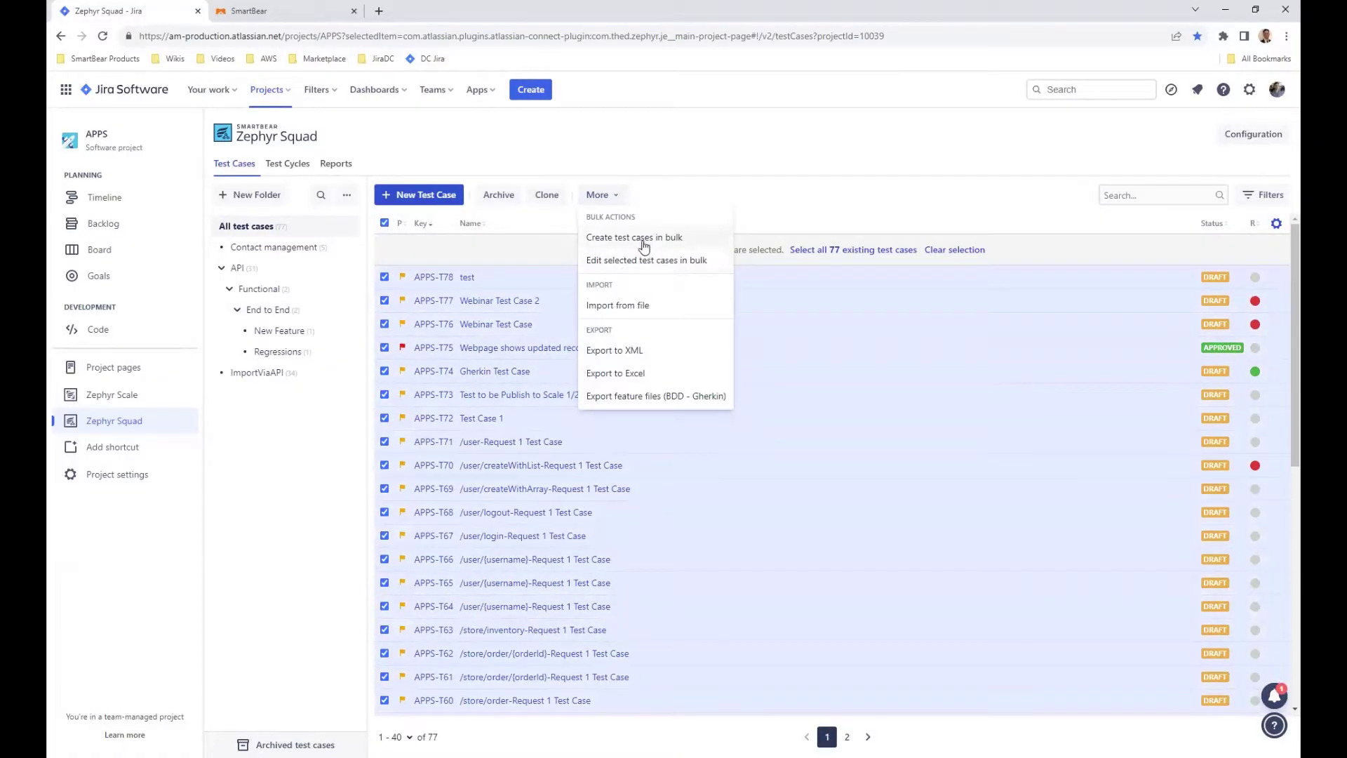
click(666, 311)
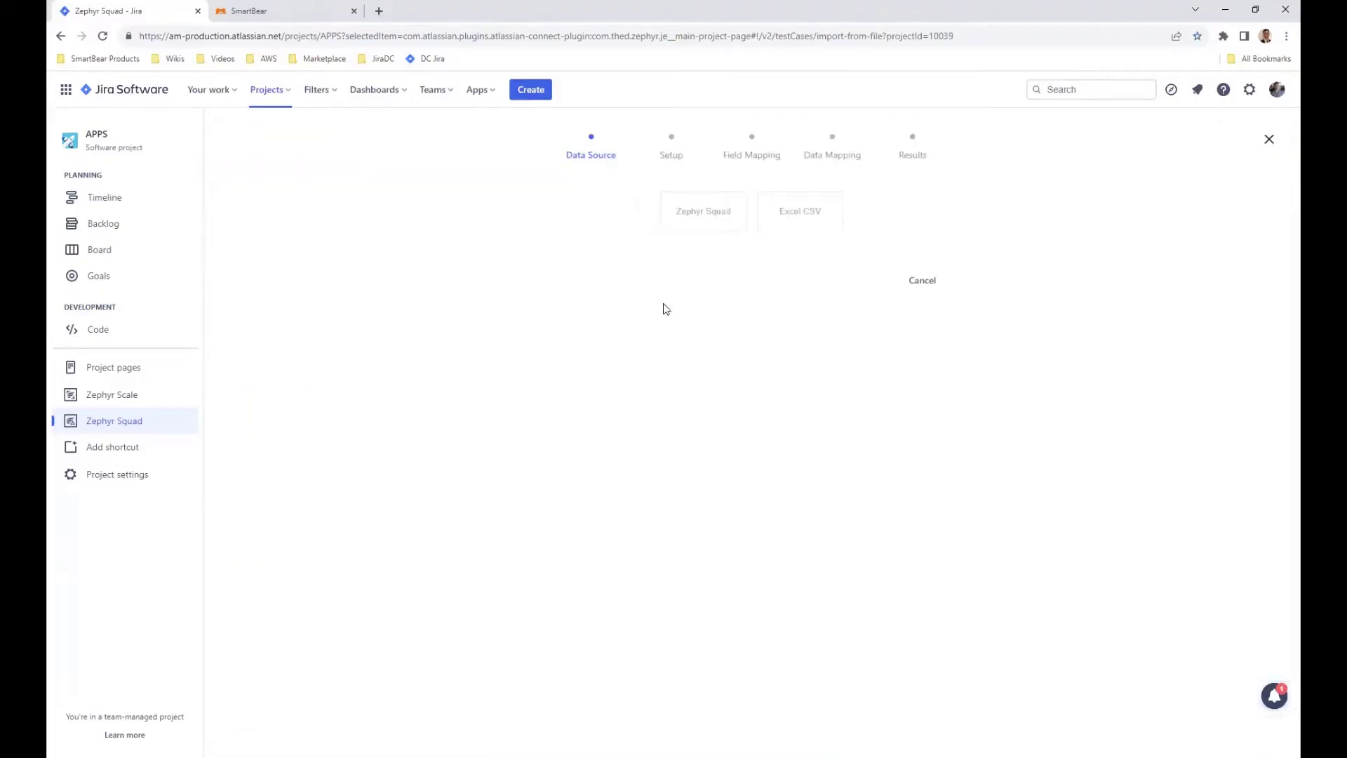
click(809, 214)
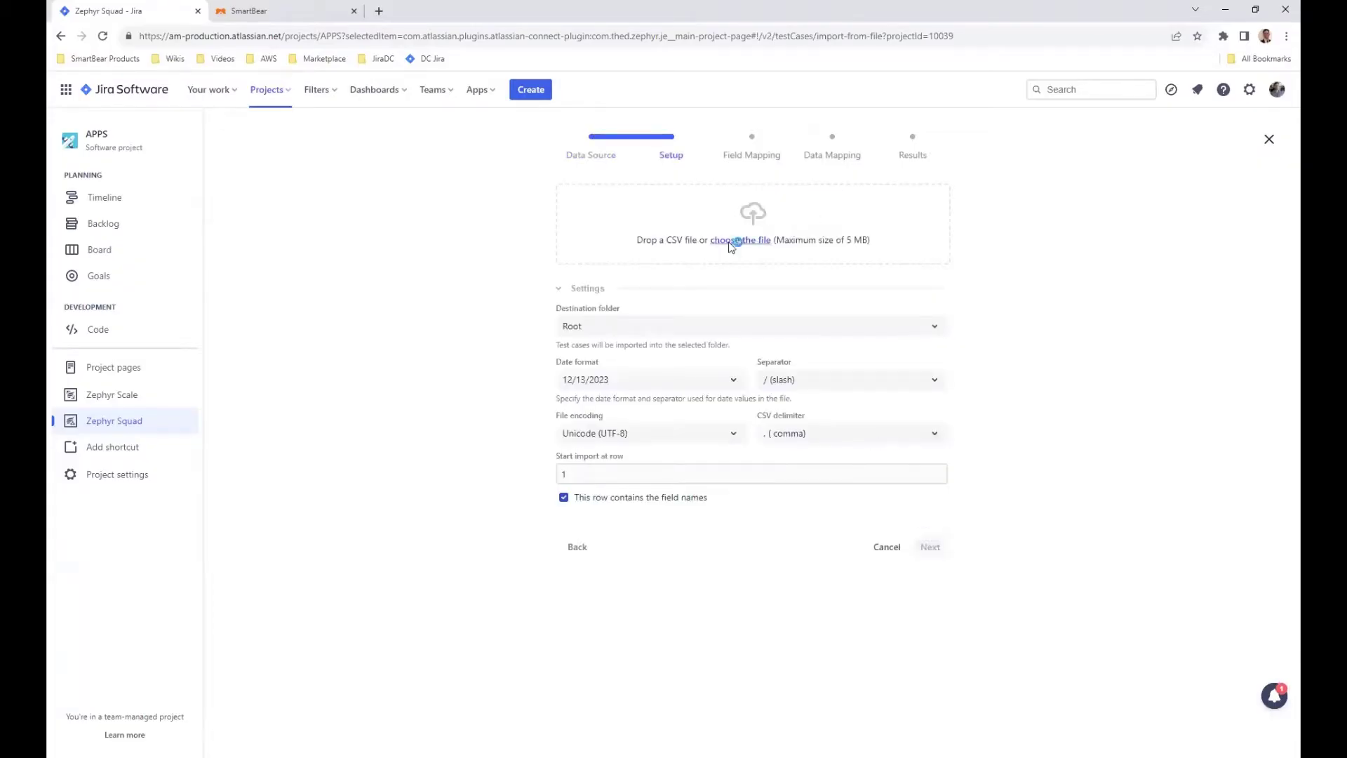
click(730, 243)
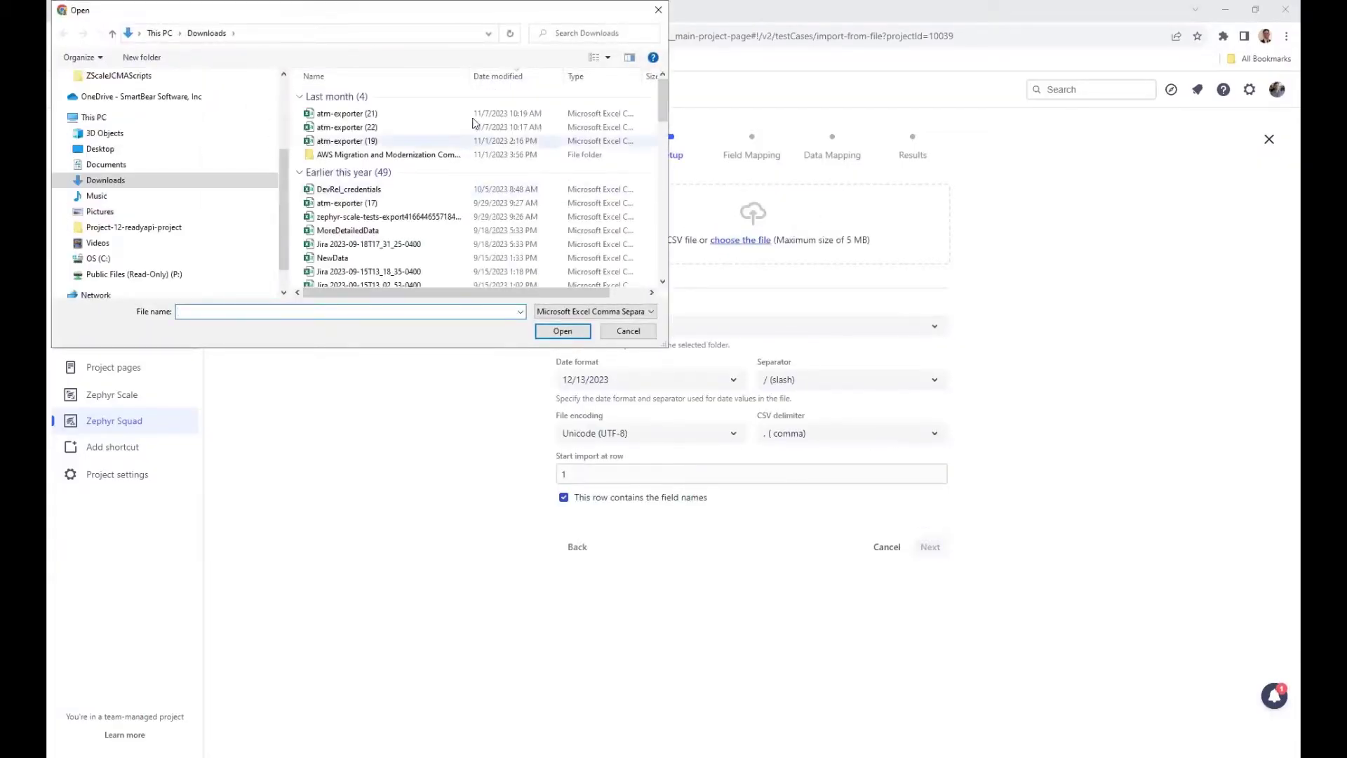
click(471, 114)
click(576, 331)
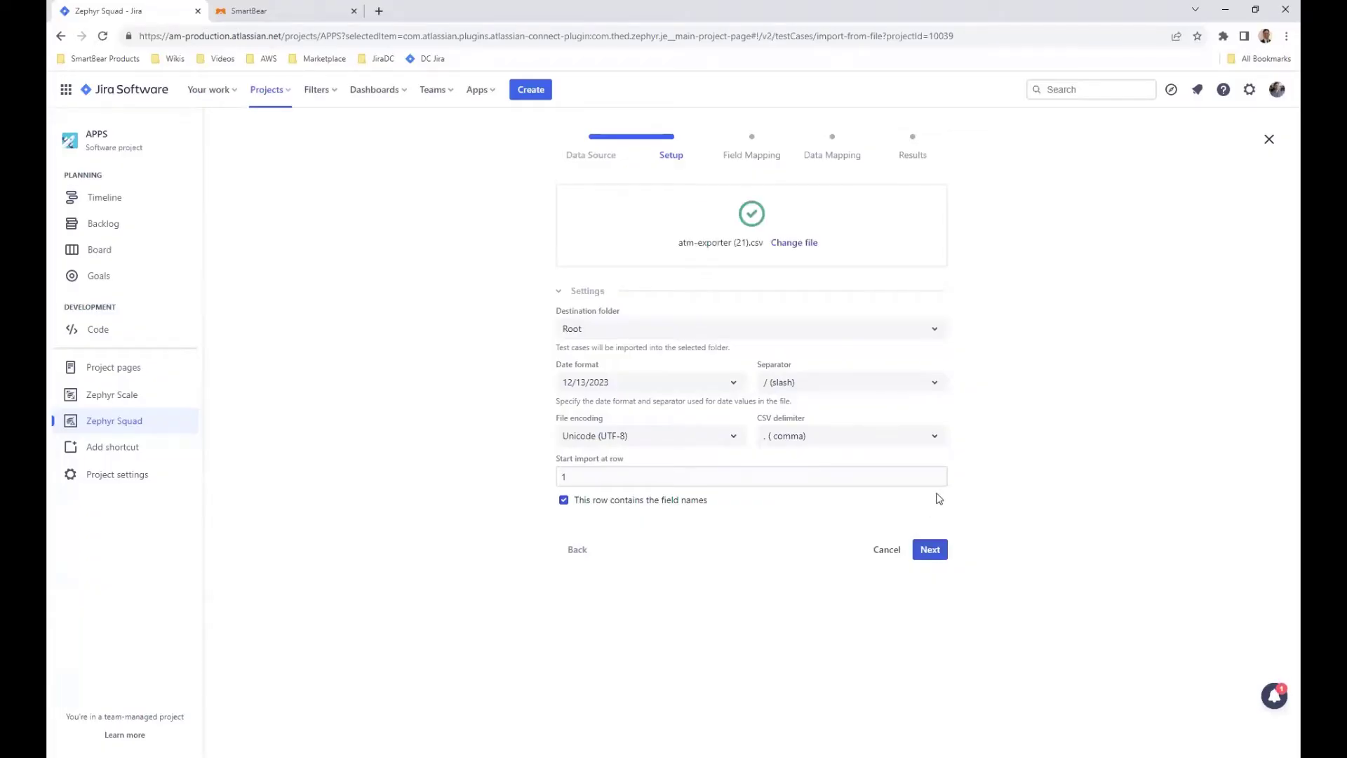
click(931, 549)
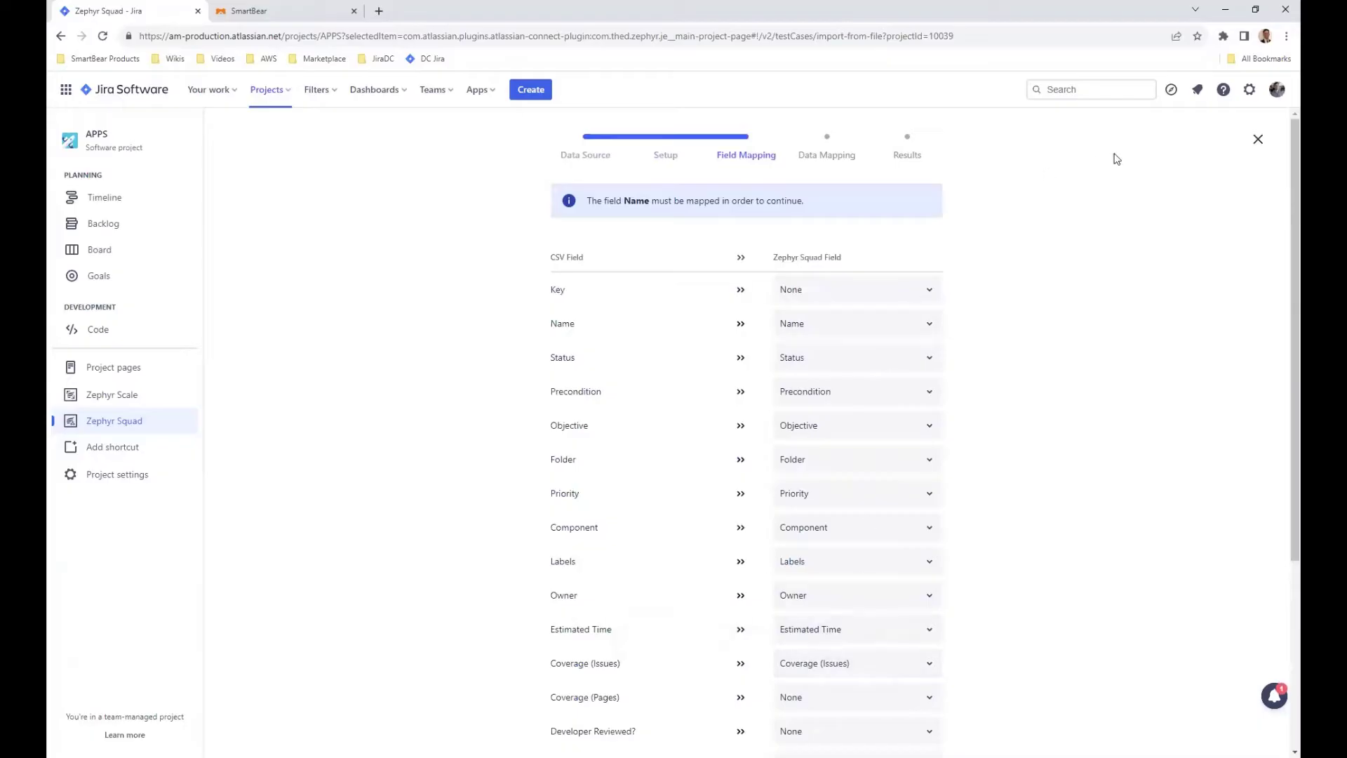
click(1256, 137)
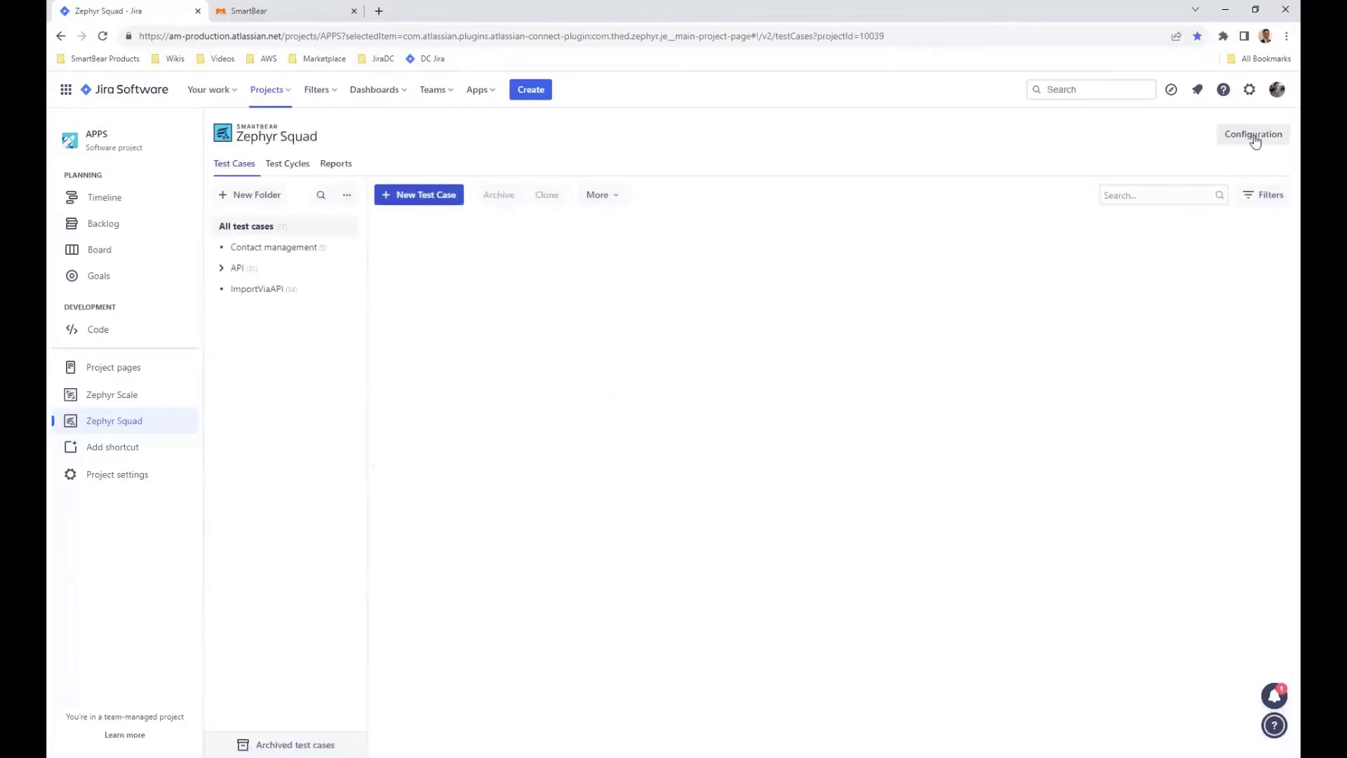
Step: Start a new test case and name it Youtube Video Test Case
click(433, 199)
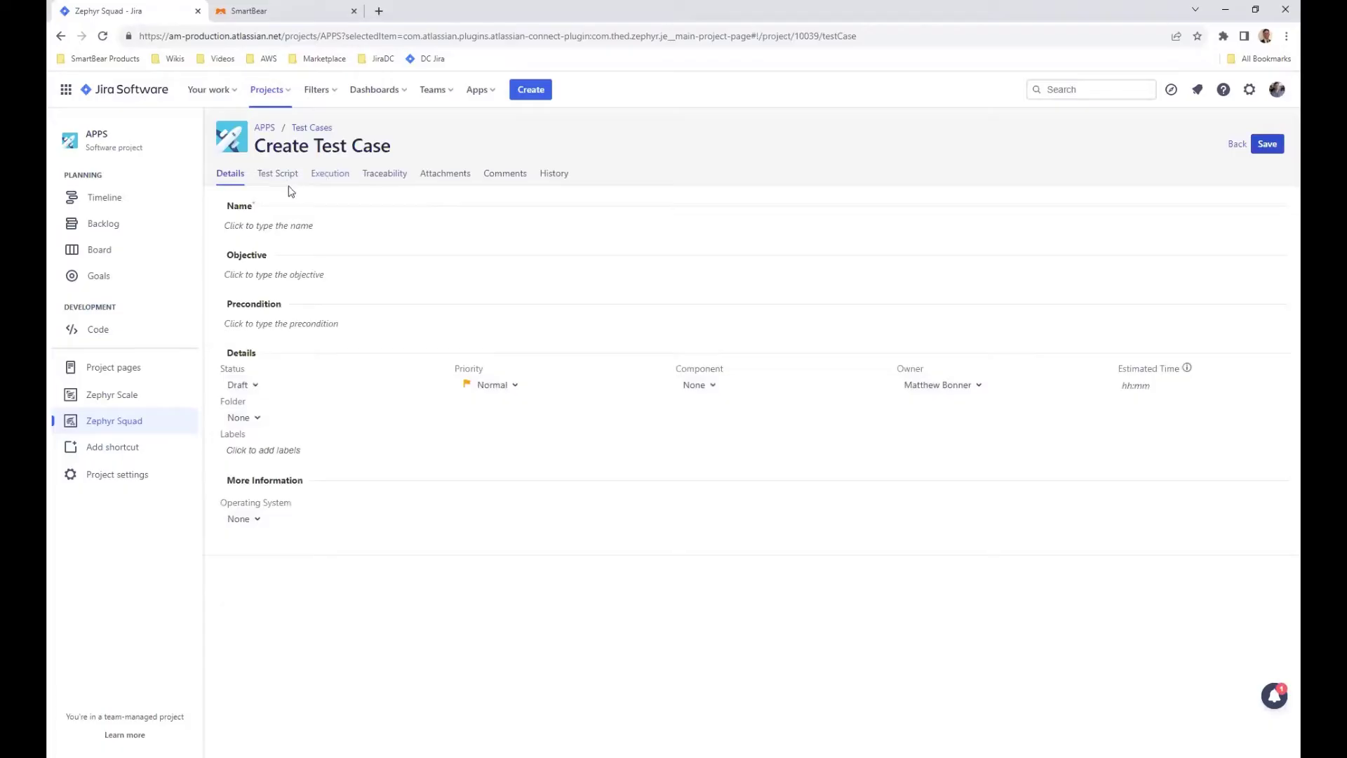
click(301, 227)
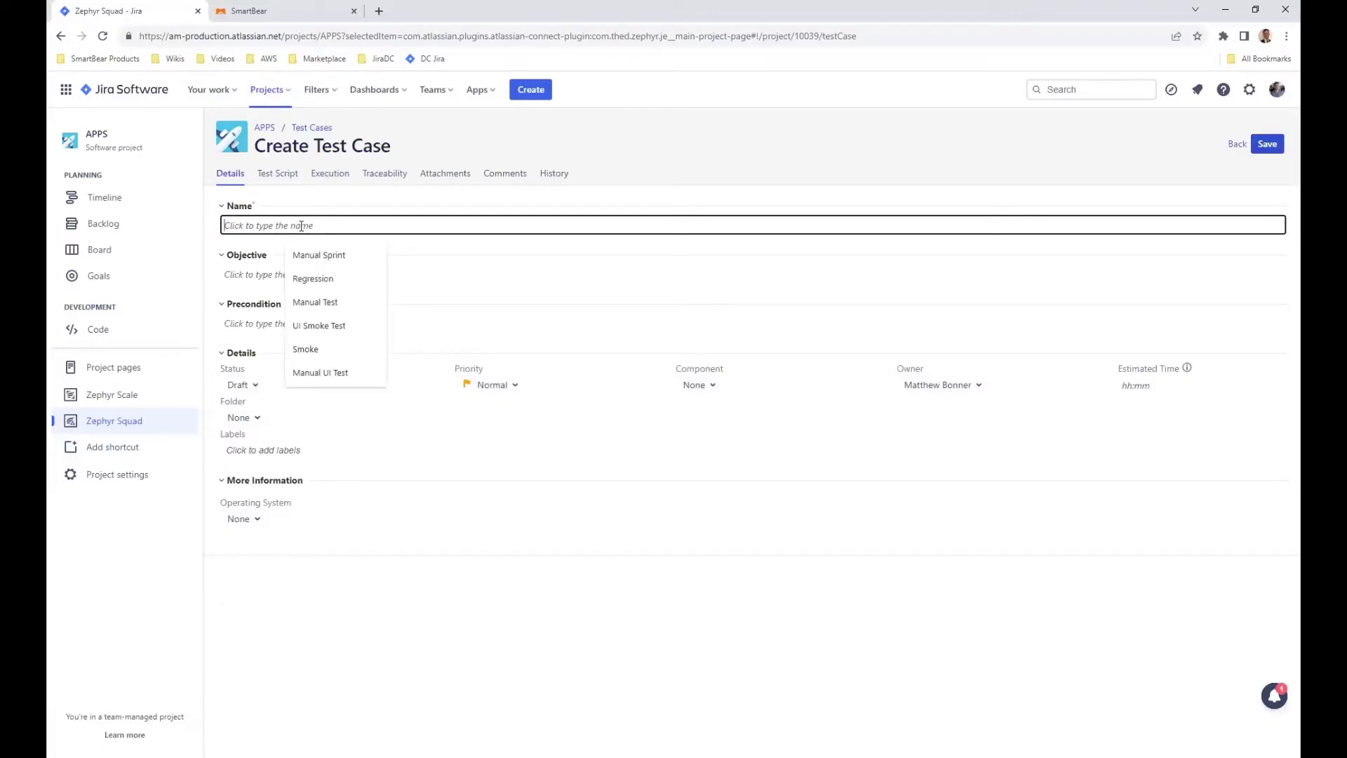
text(Youtube Video Test Case)
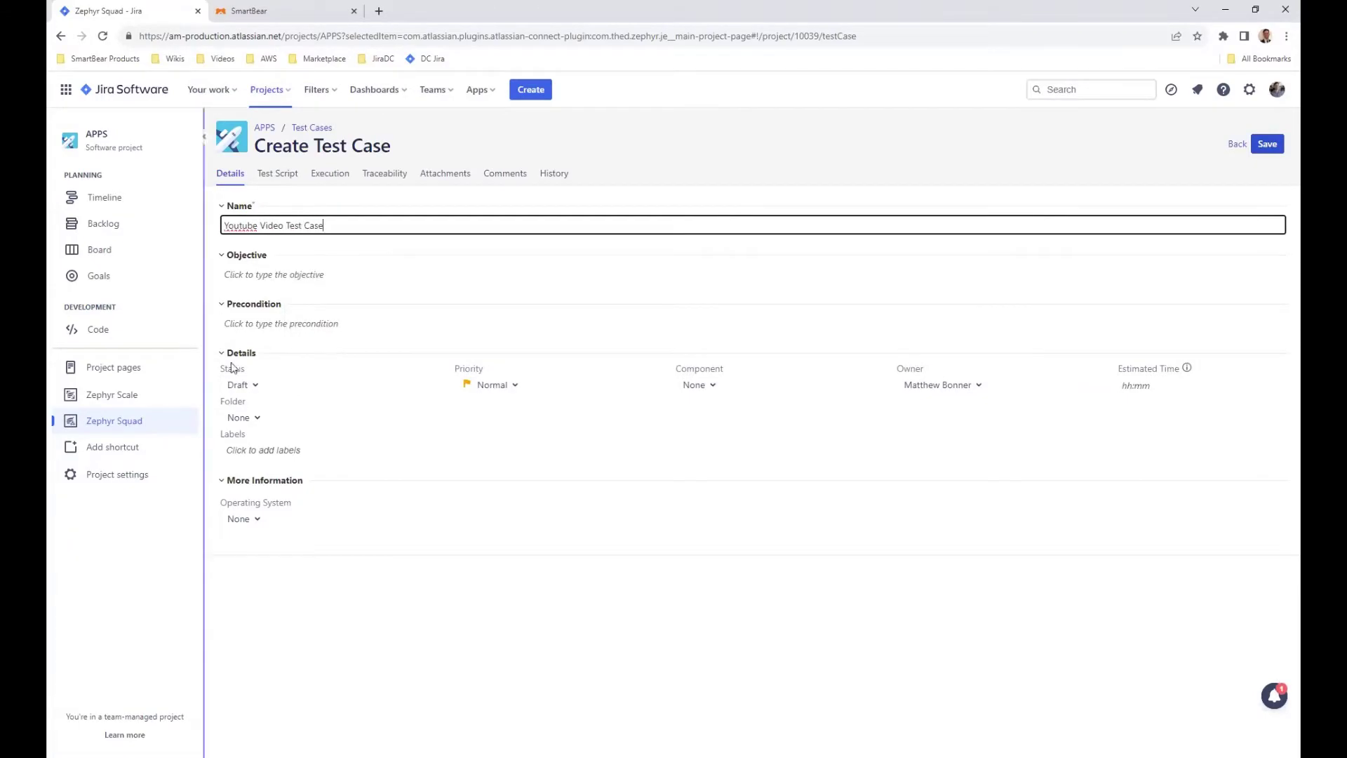
click(222, 484)
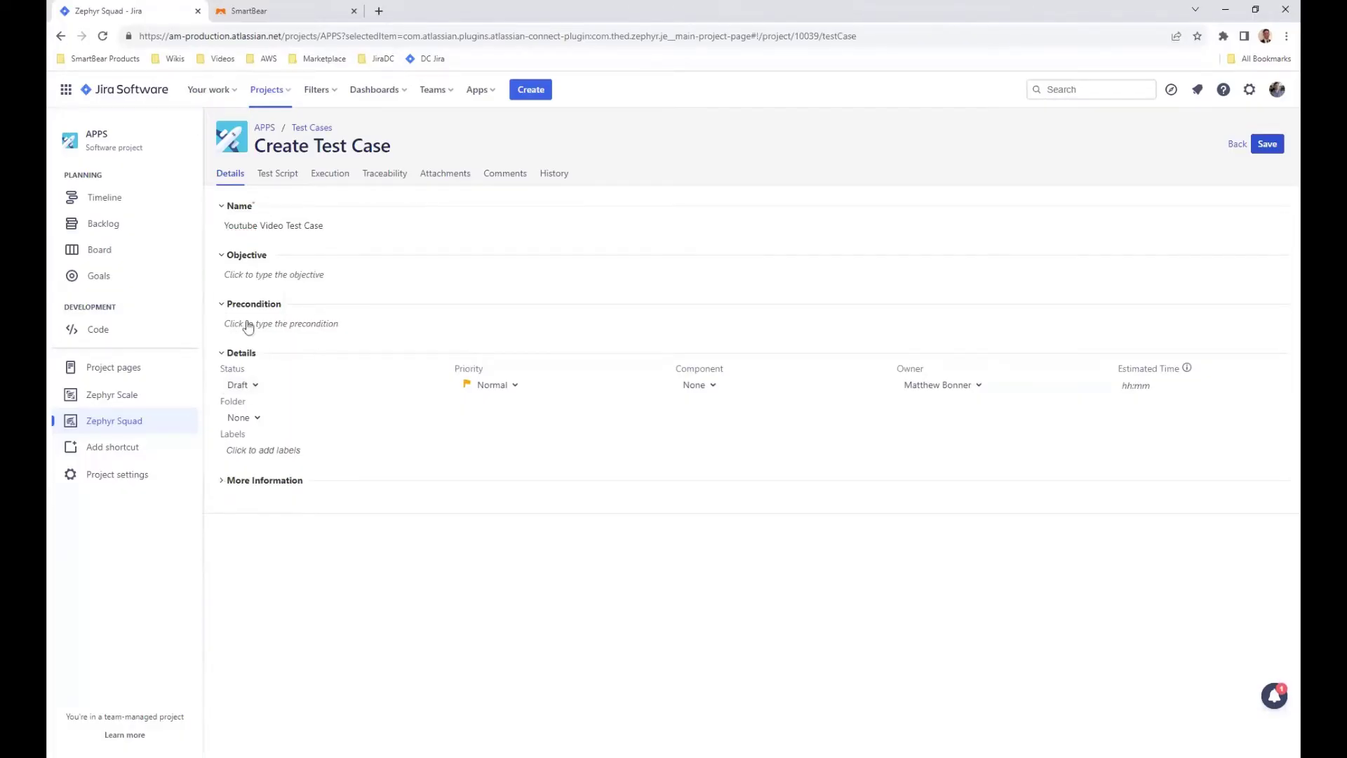
click(254, 386)
click(494, 386)
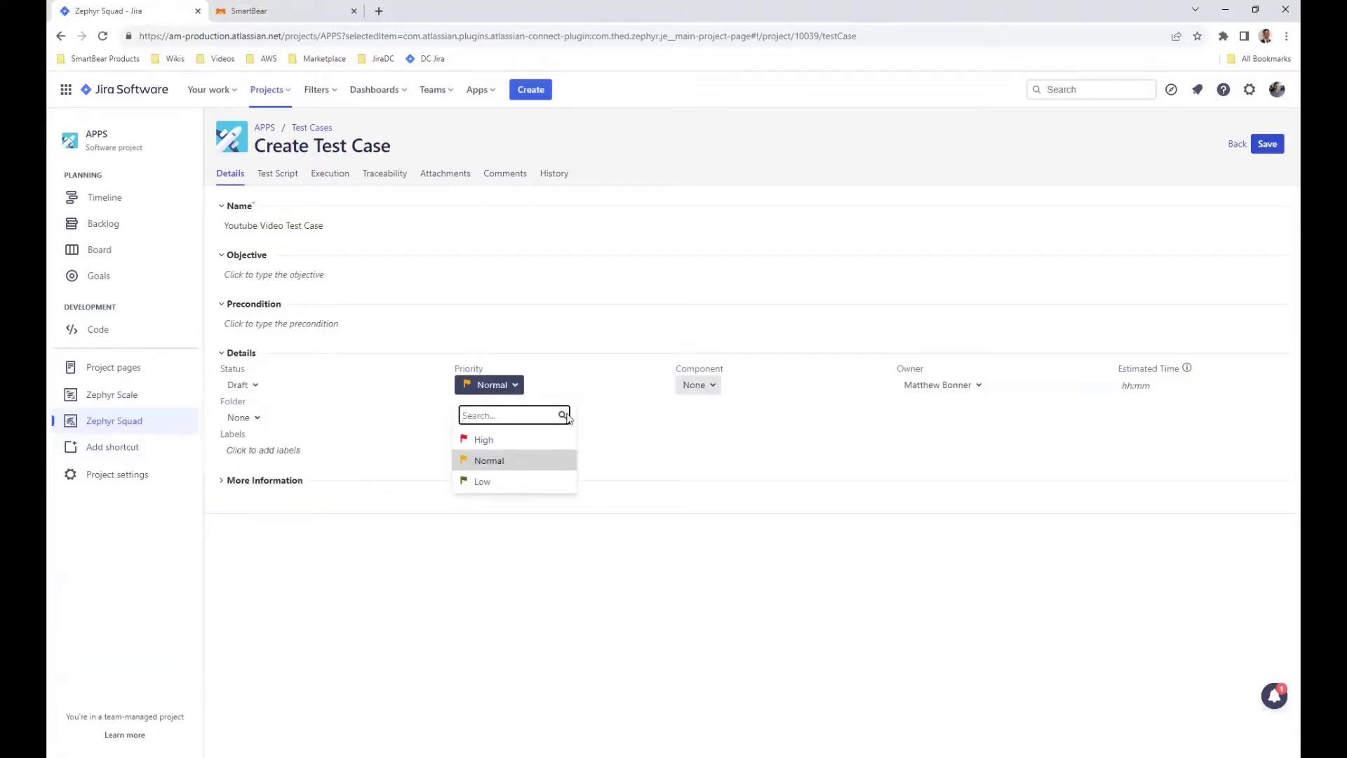
click(245, 418)
Step: Add the label Regression to the new test case
click(461, 442)
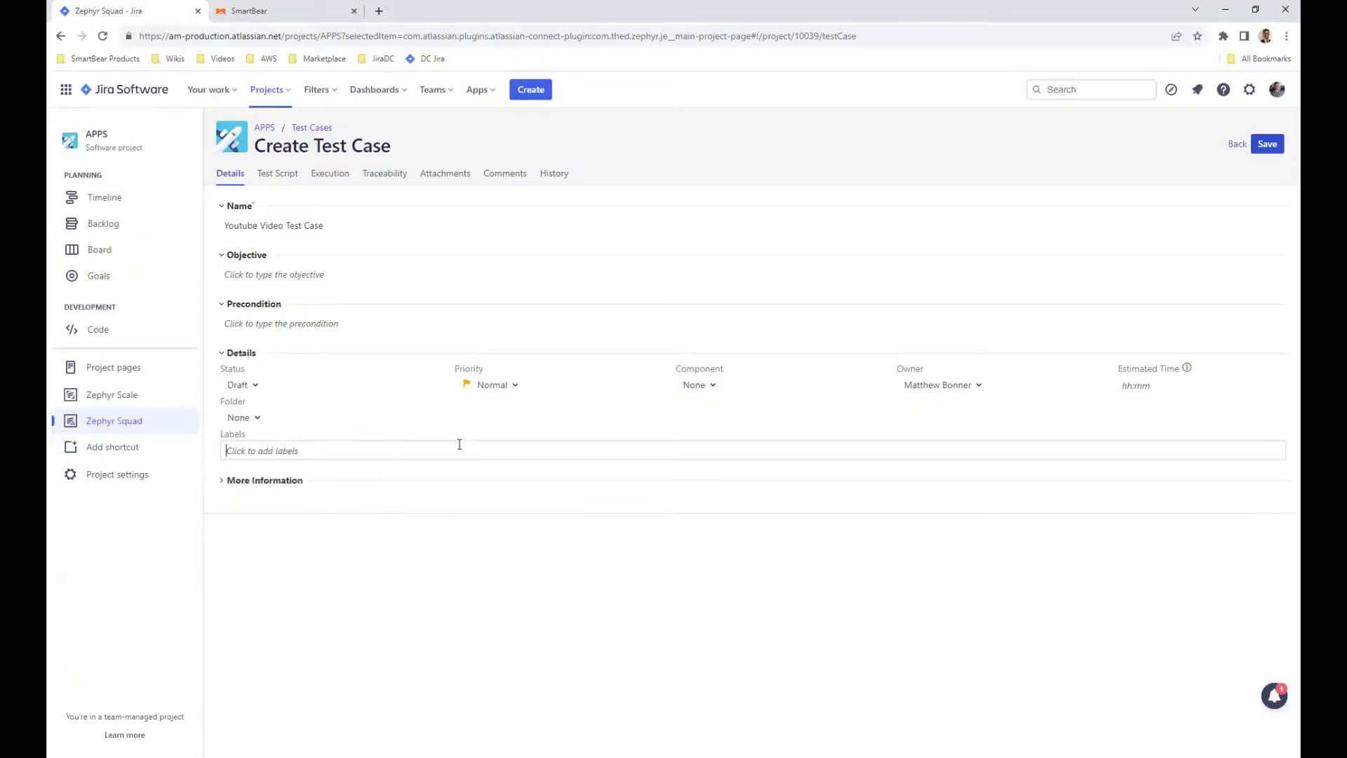
text(Reg)
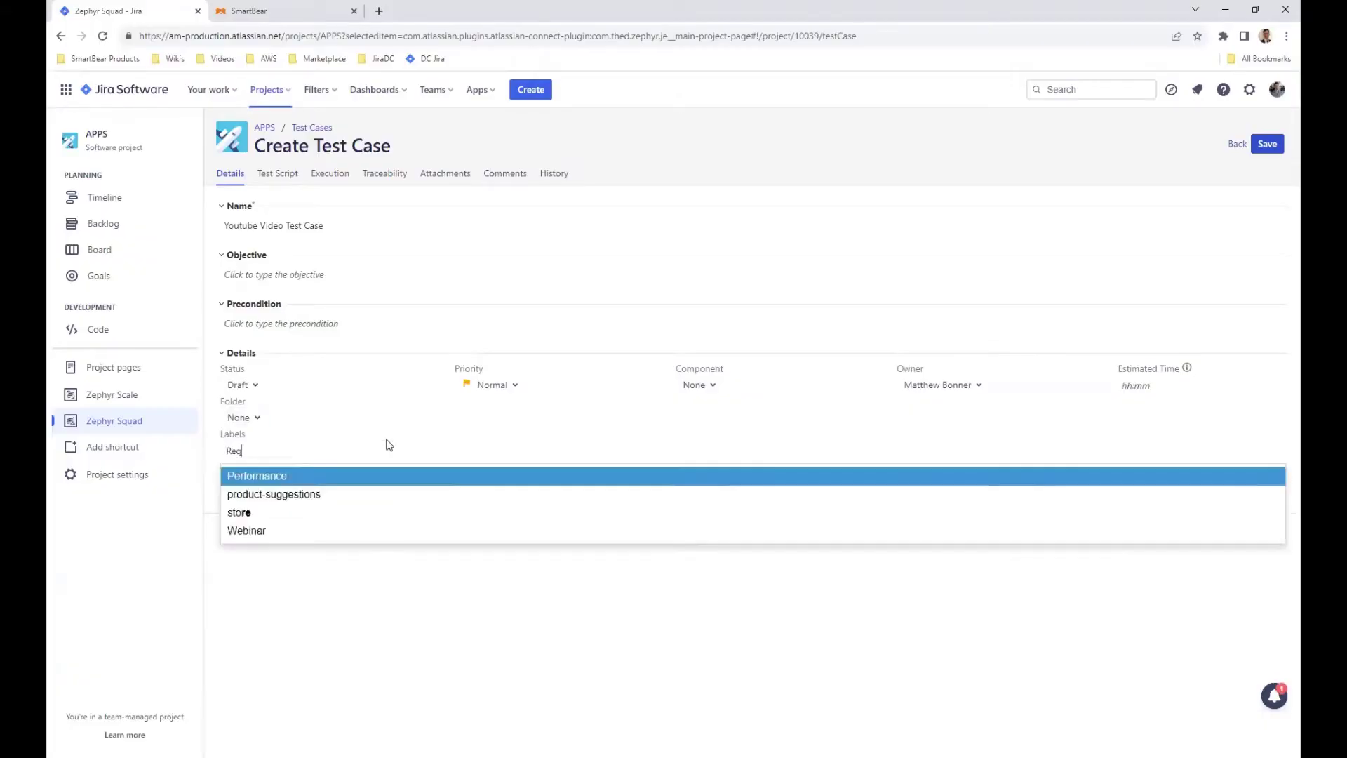
key(Return)
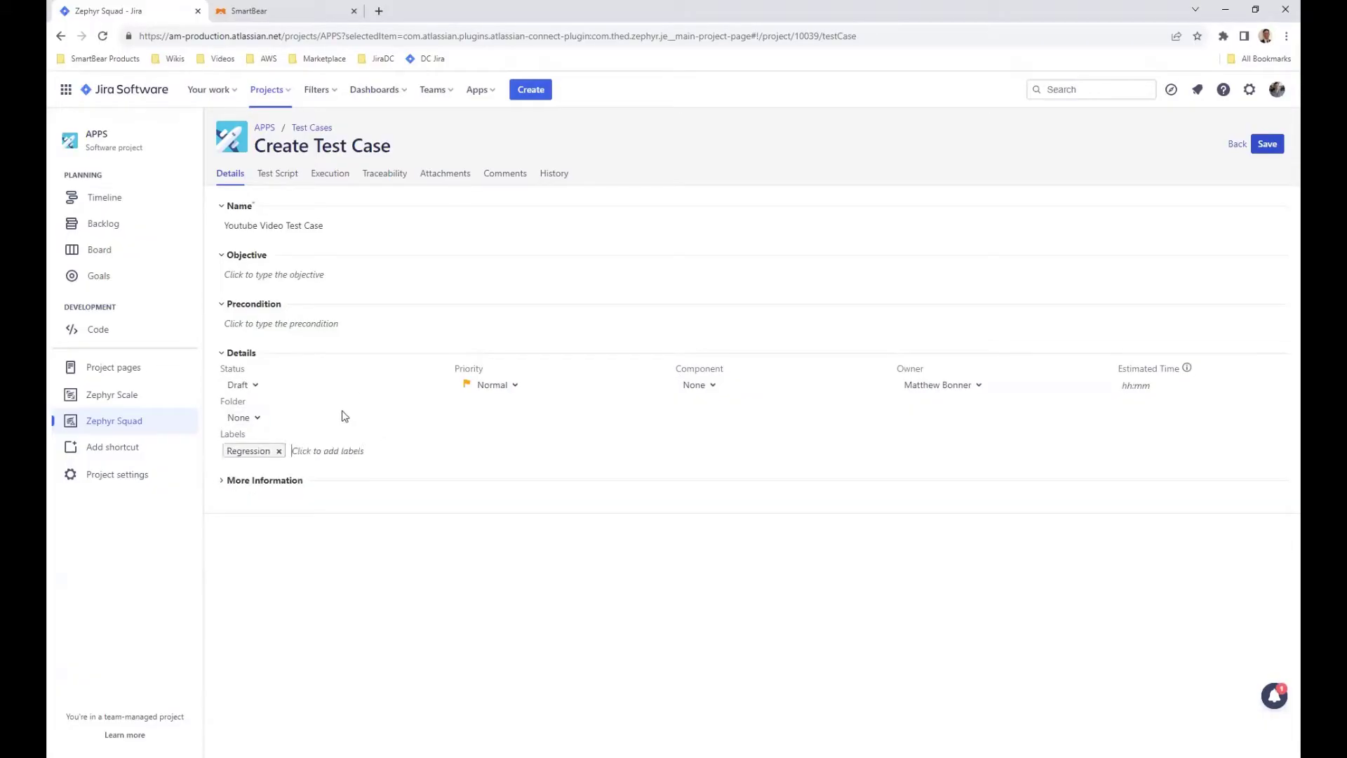
Step: Set the test case's Operating System field to OSX and Windows, and save the test case
click(223, 484)
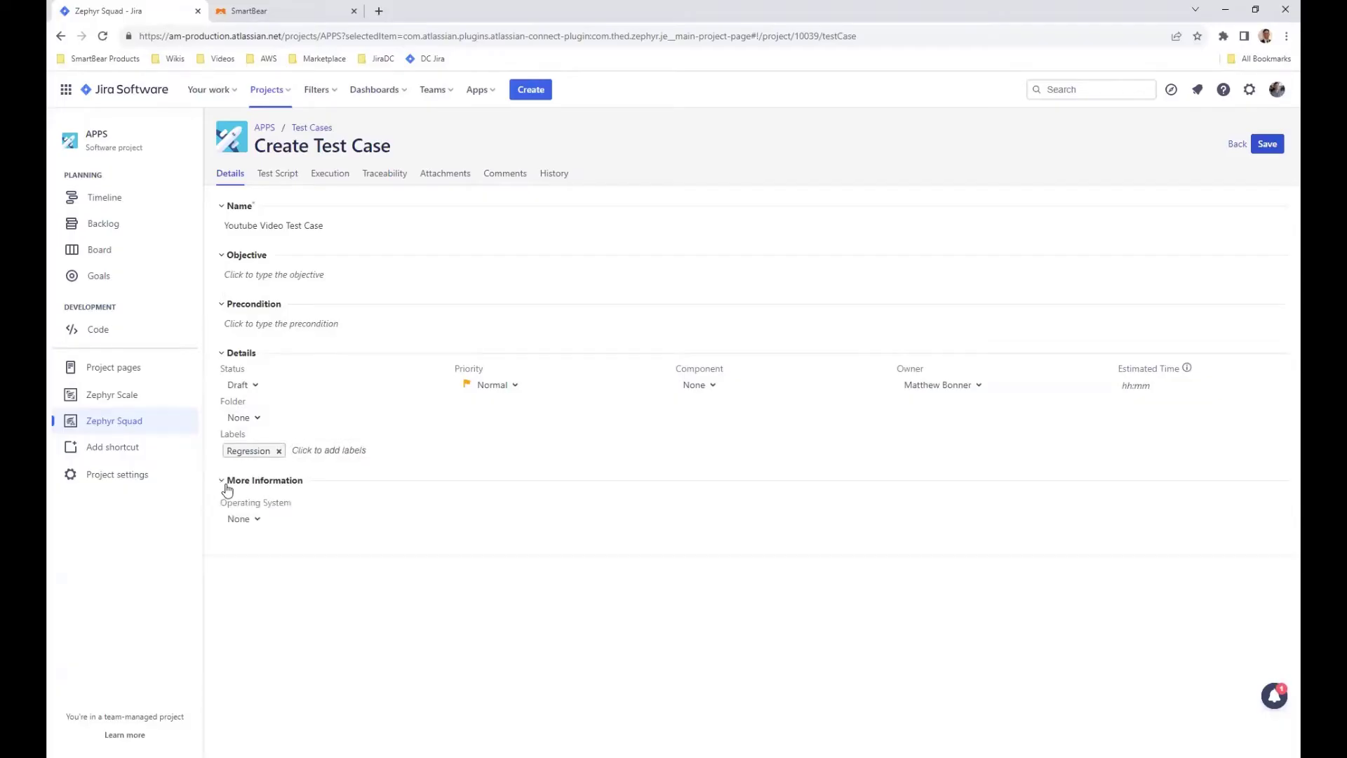
click(251, 524)
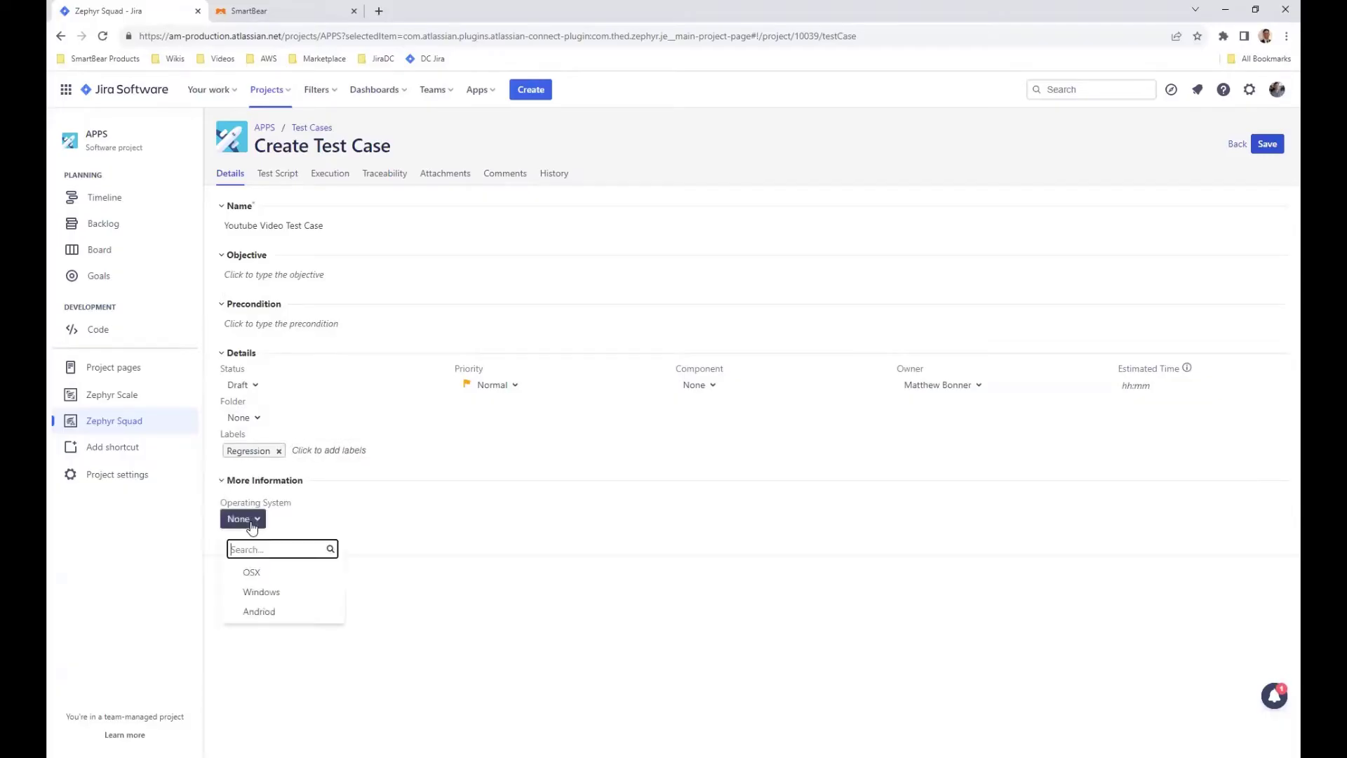
click(298, 573)
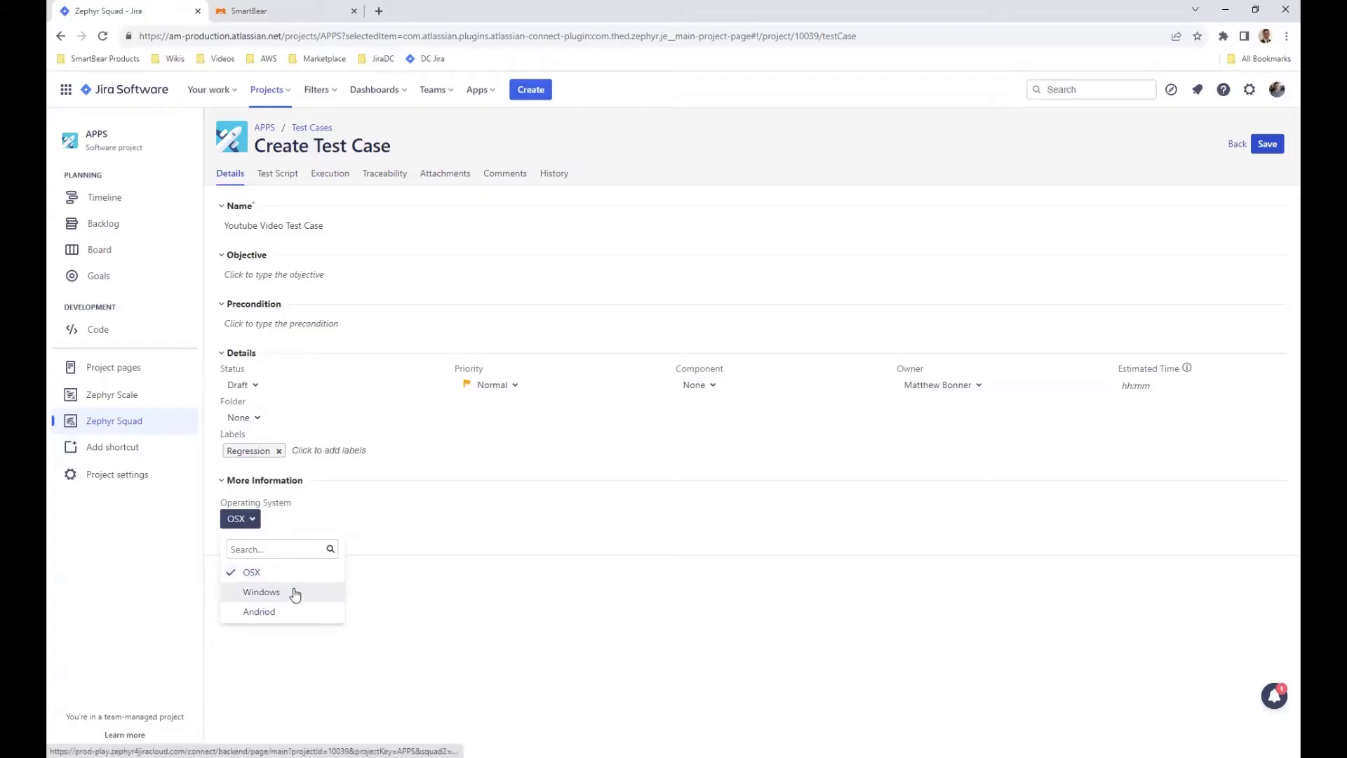
click(294, 593)
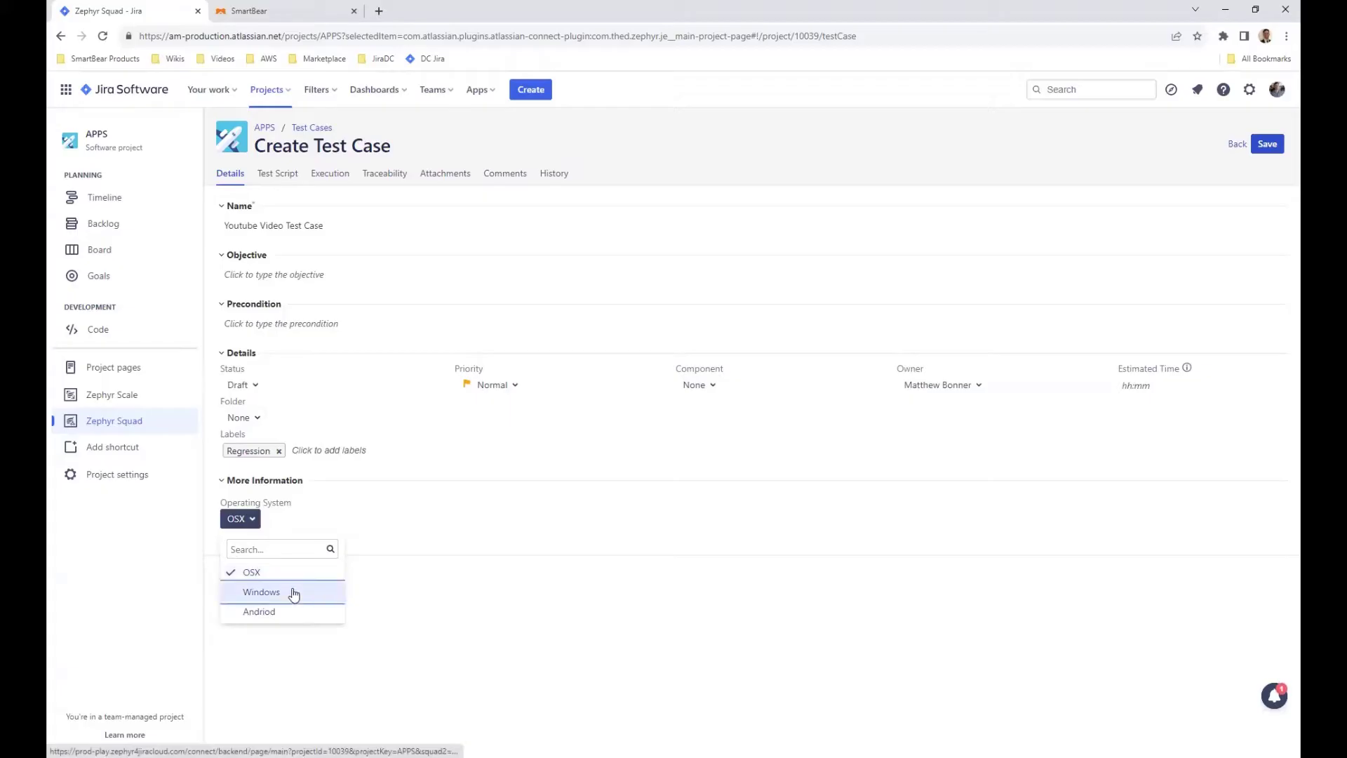
click(1268, 145)
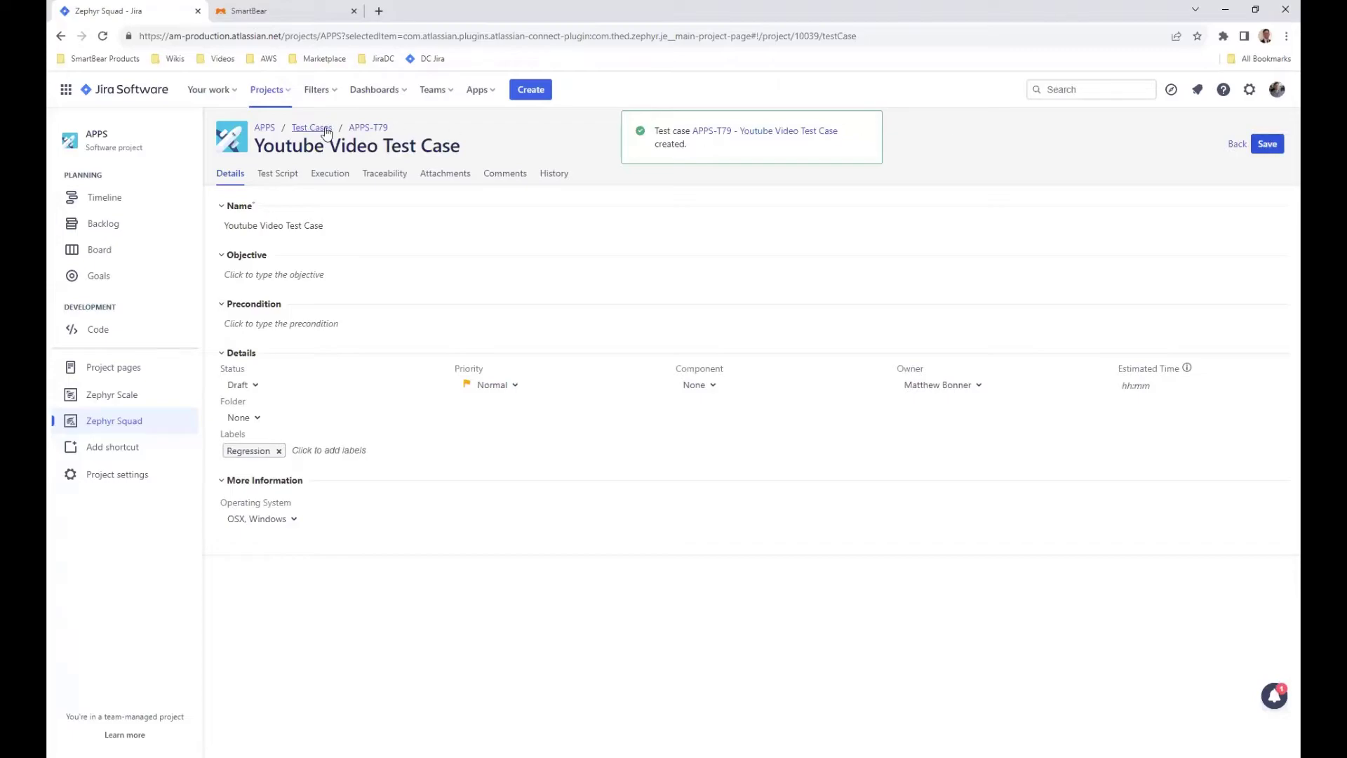
Step: In the Zephyr Squad configuration, make the Operating System custom field required for test cases
click(1235, 146)
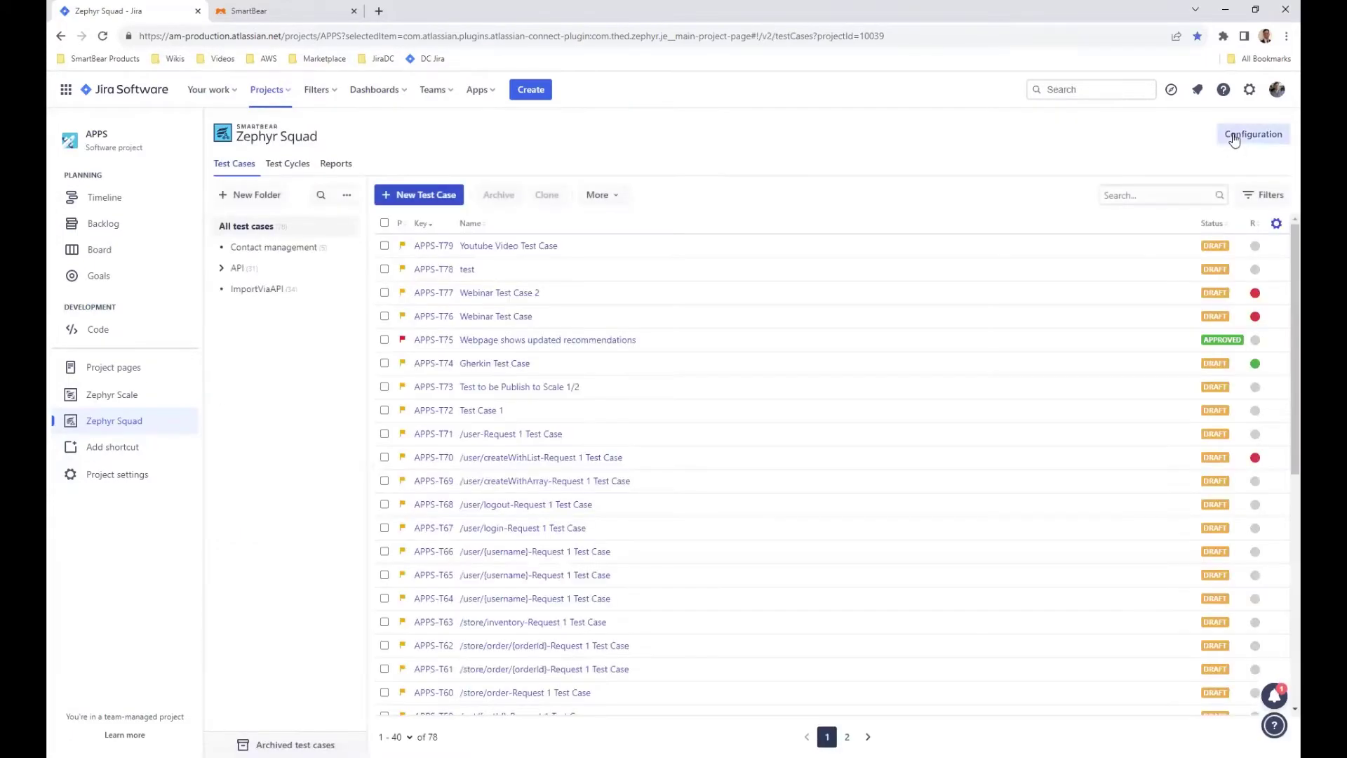
click(1236, 139)
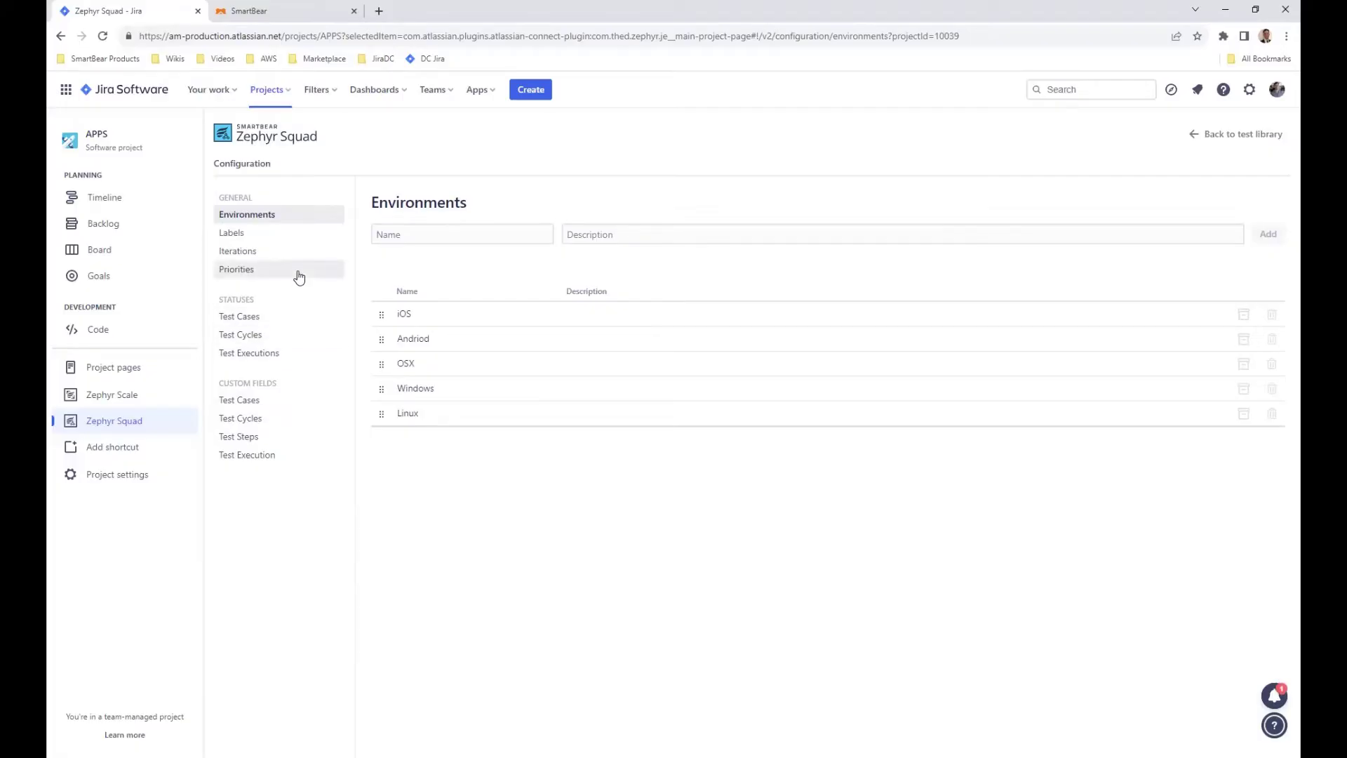
click(276, 403)
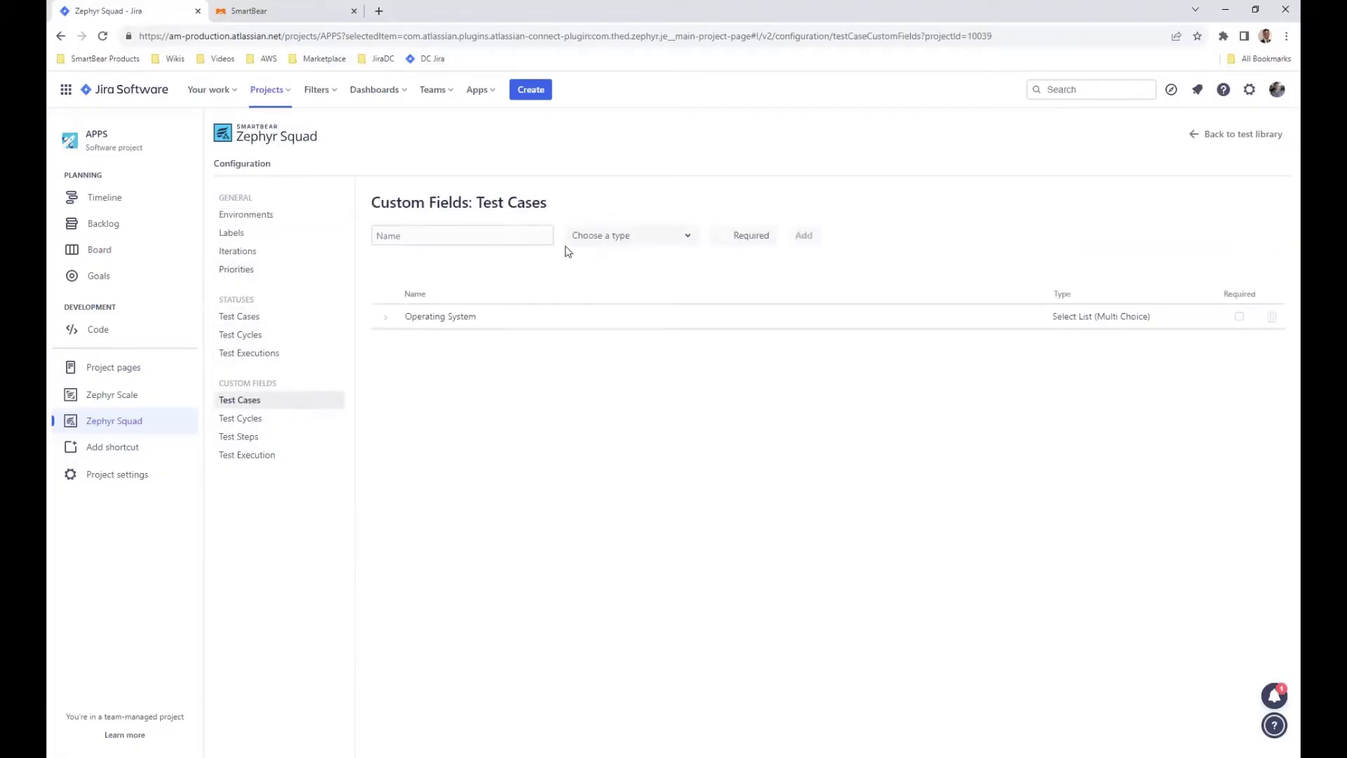
click(652, 235)
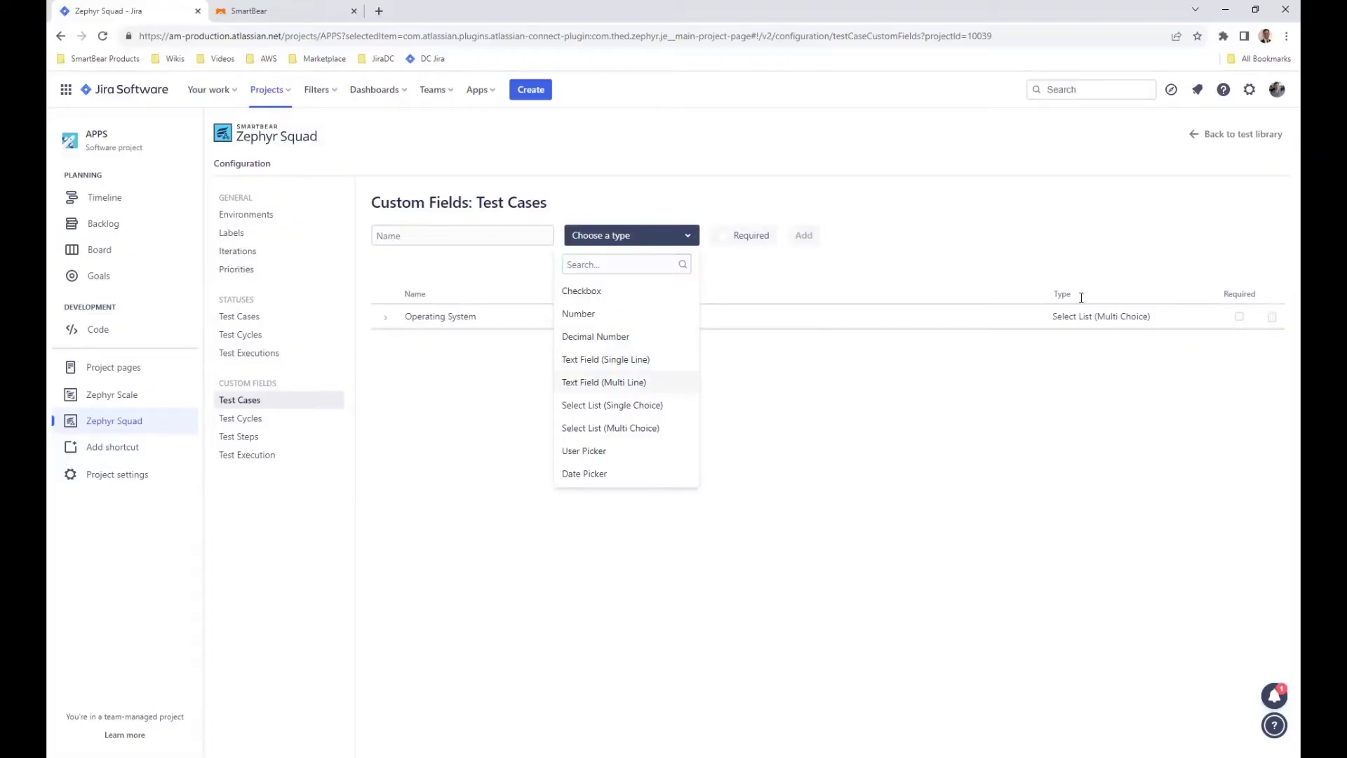
click(1241, 317)
click(1240, 316)
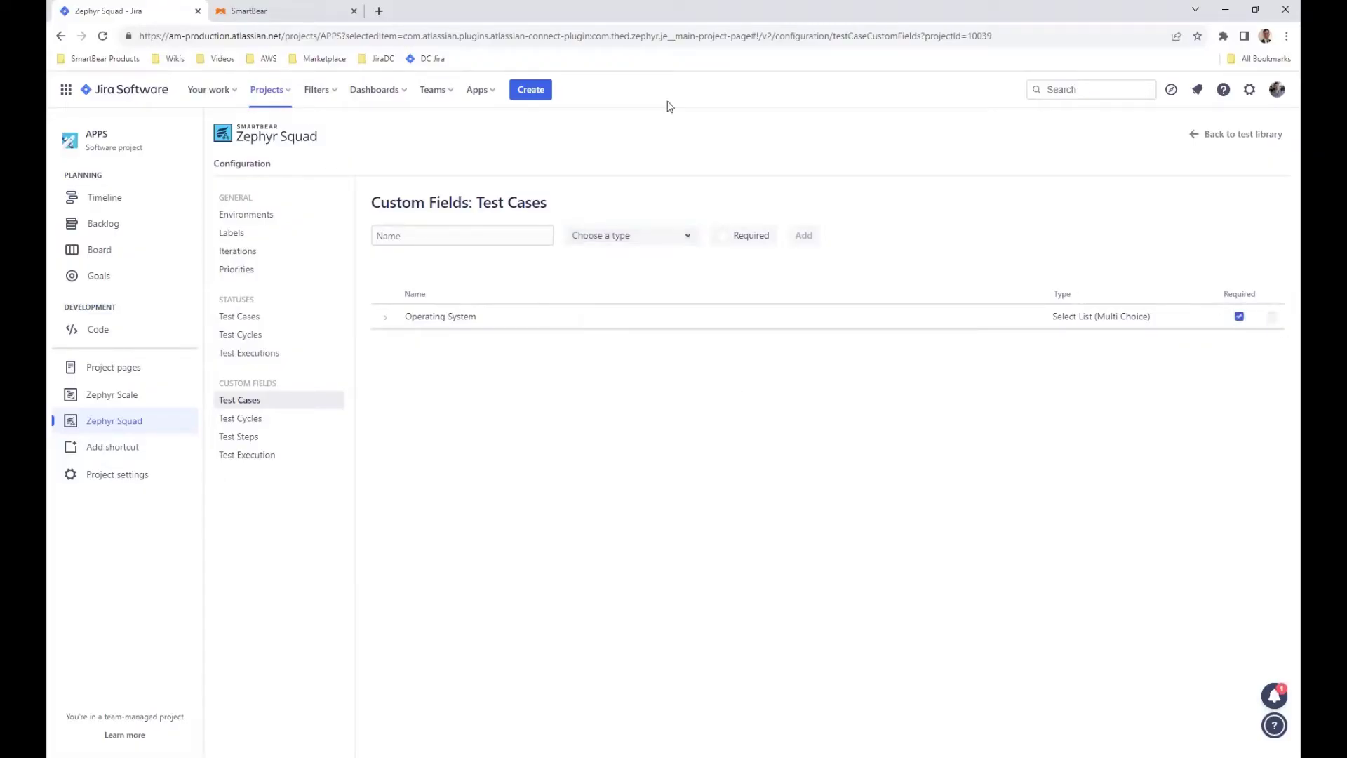
Step: Return to the test library and open Youtube Video Test Case
click(1265, 137)
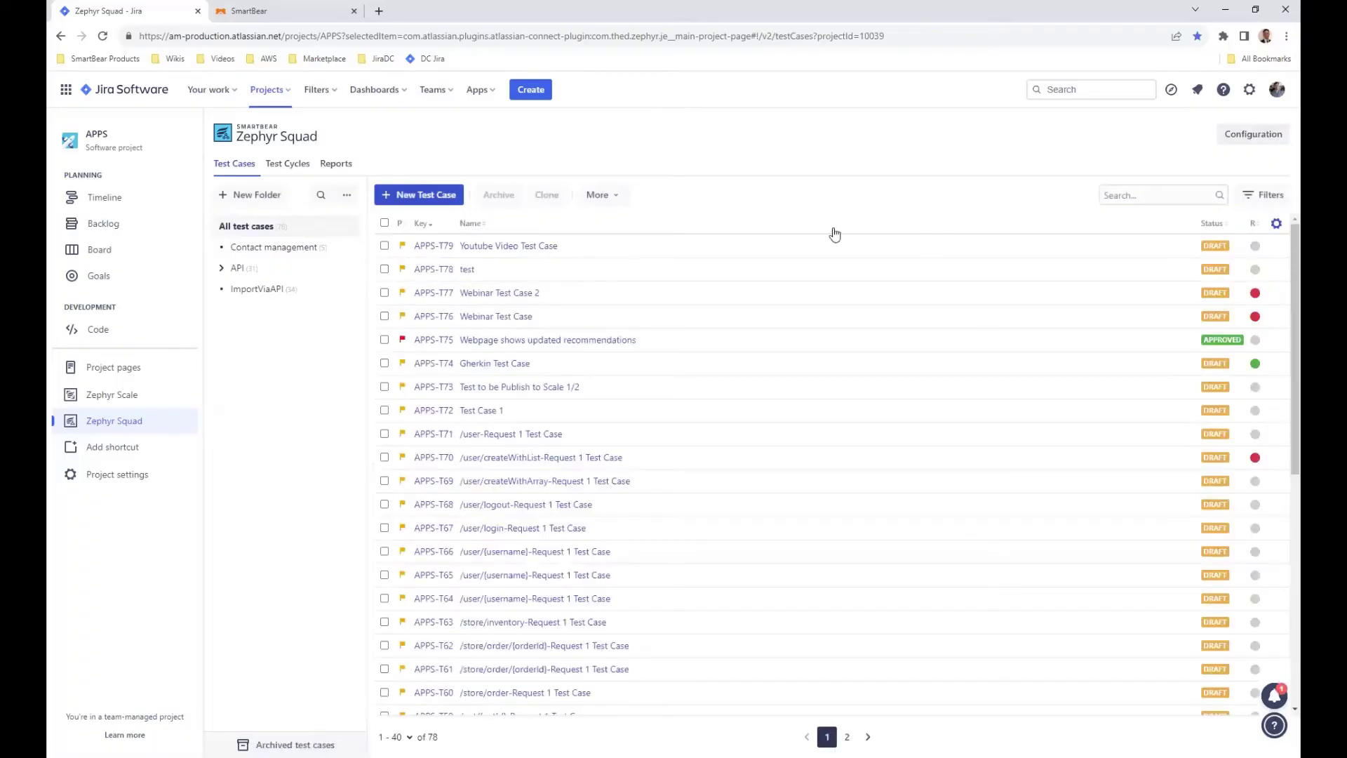
click(543, 247)
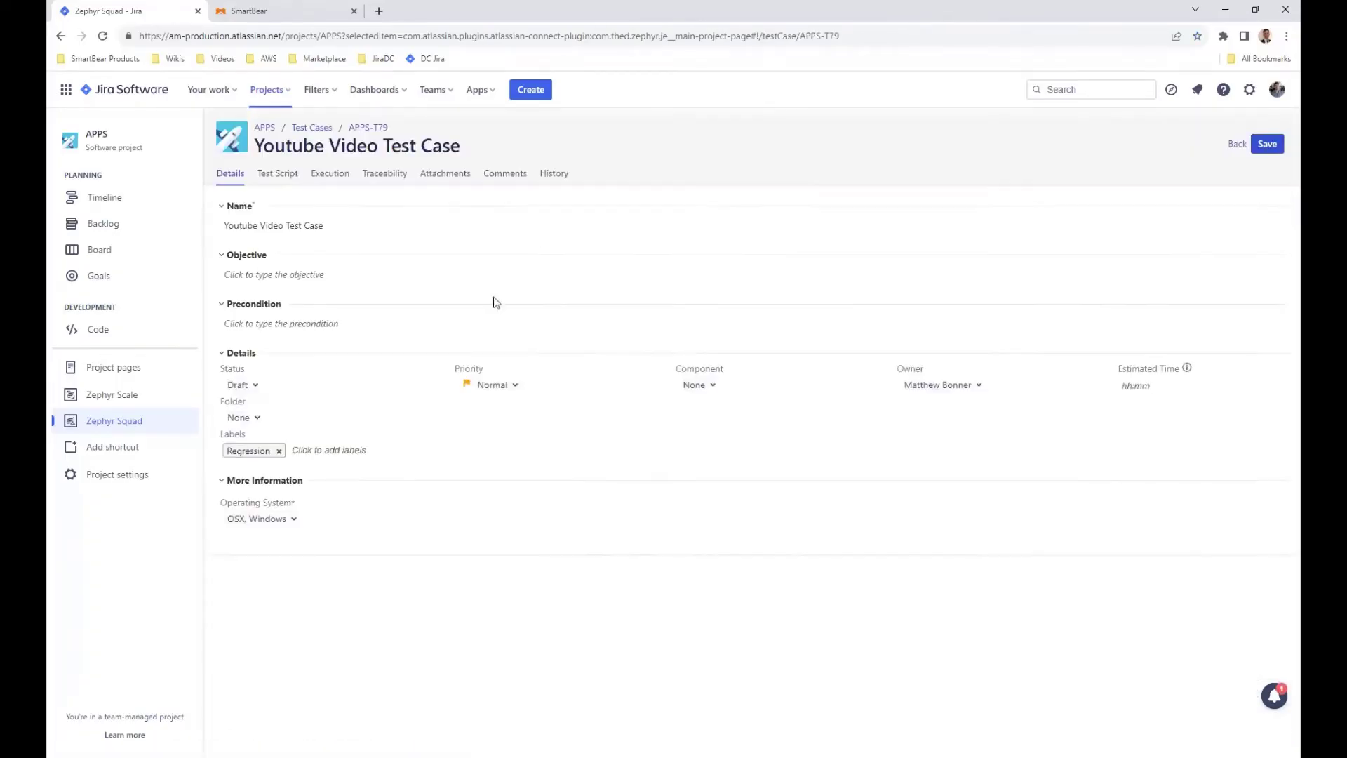
Step: Clear OSX and Windows from the test case's Operating System field and try to save the test case
click(278, 518)
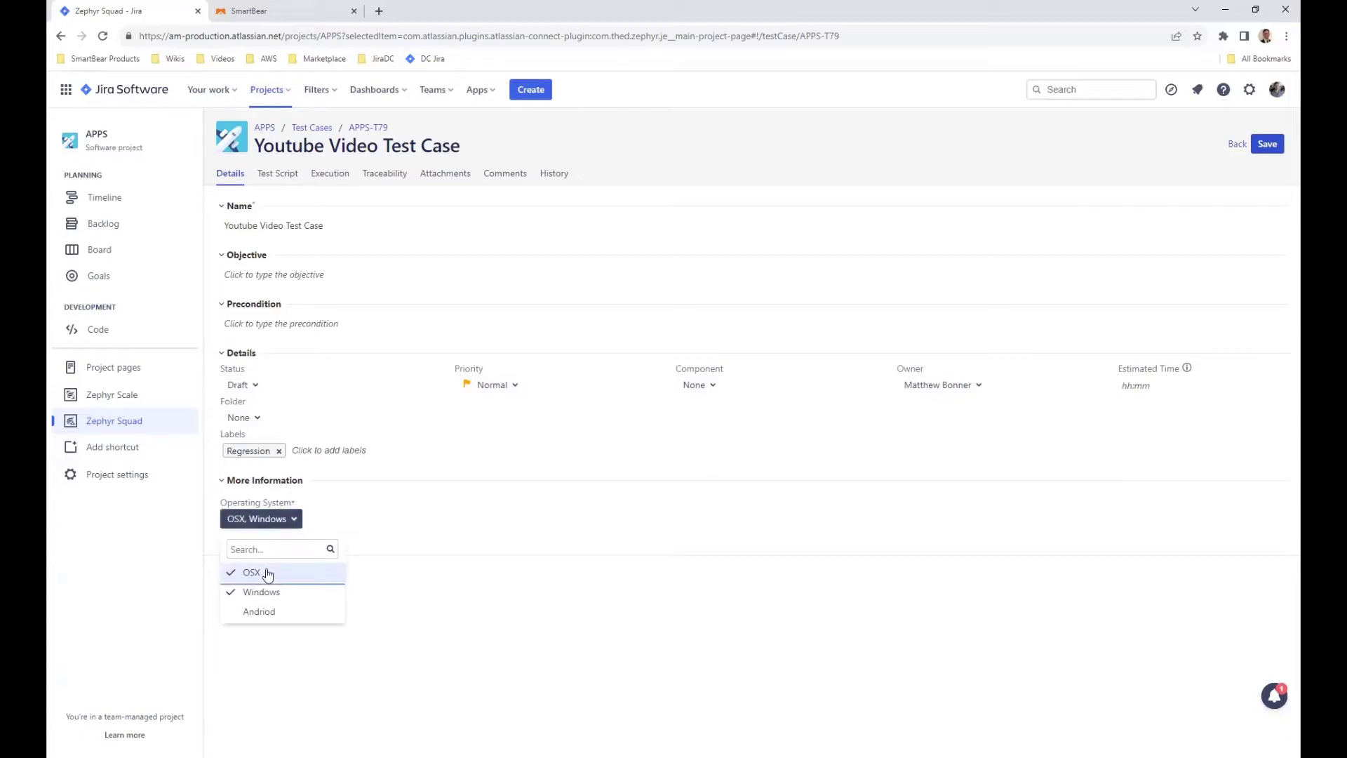
click(267, 573)
click(261, 591)
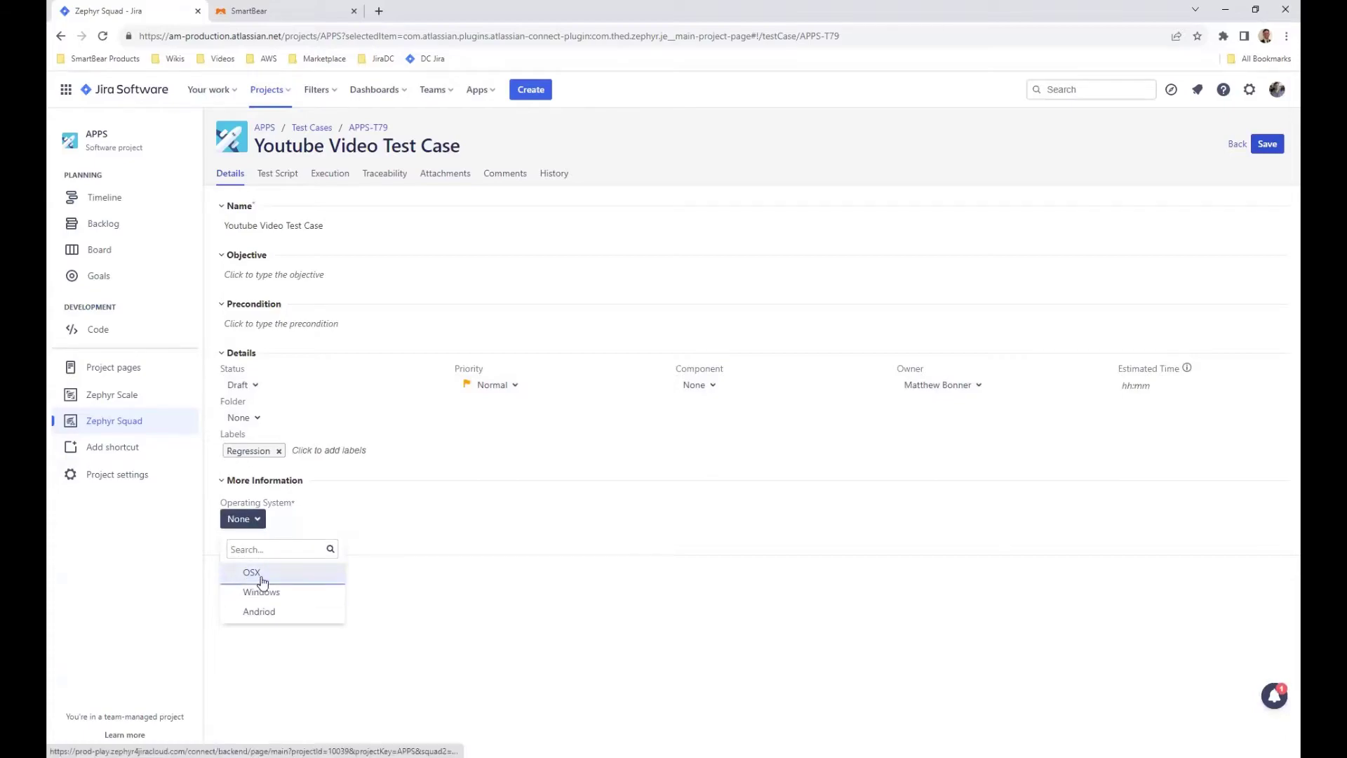
click(1269, 150)
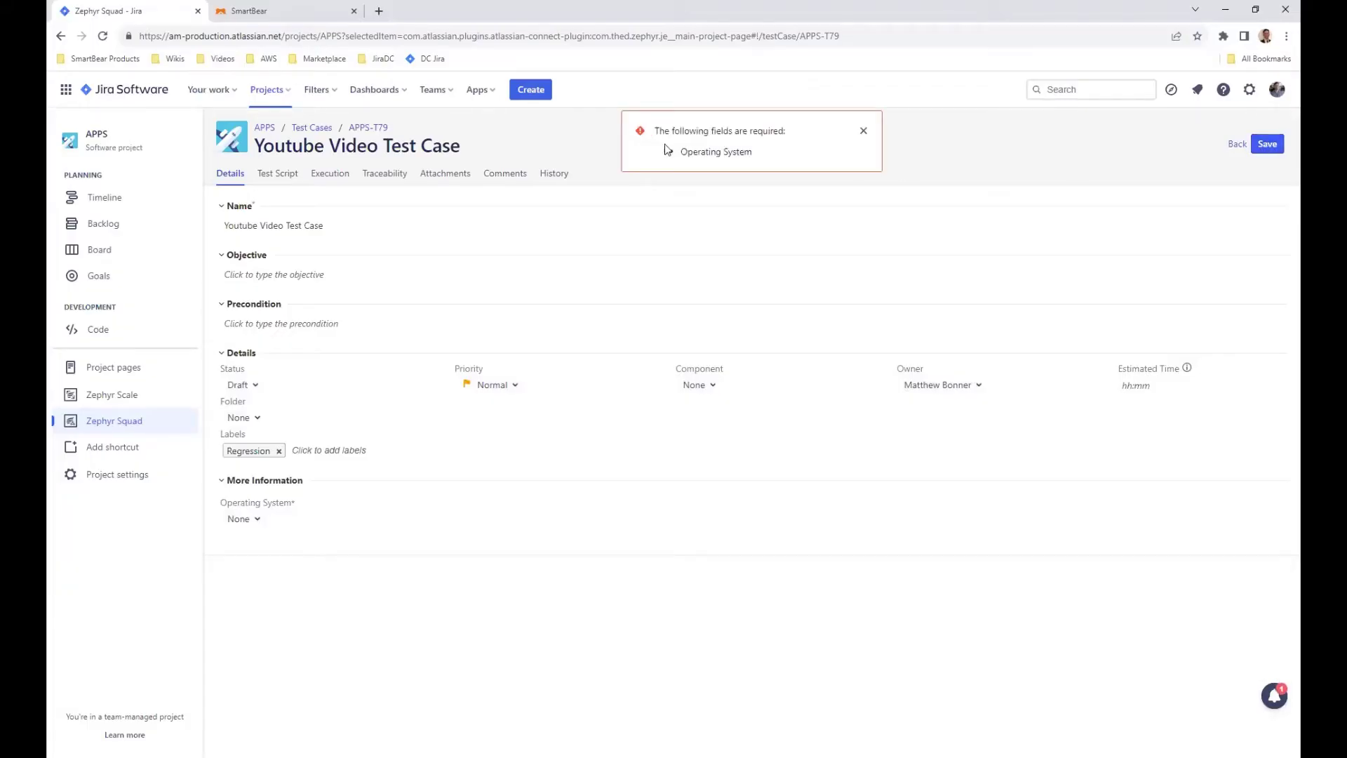
Step: Set the test case's Operating System field to OSX and save the test case
click(242, 519)
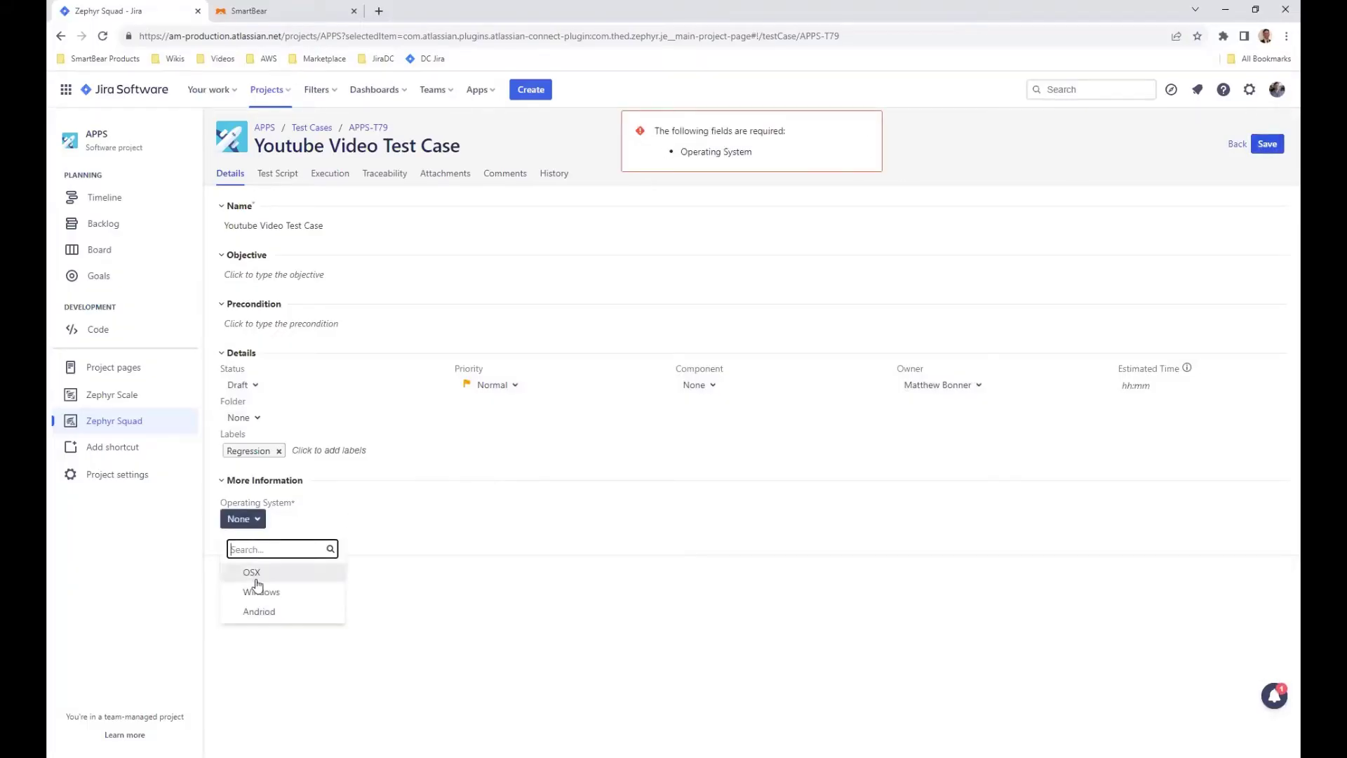
click(251, 572)
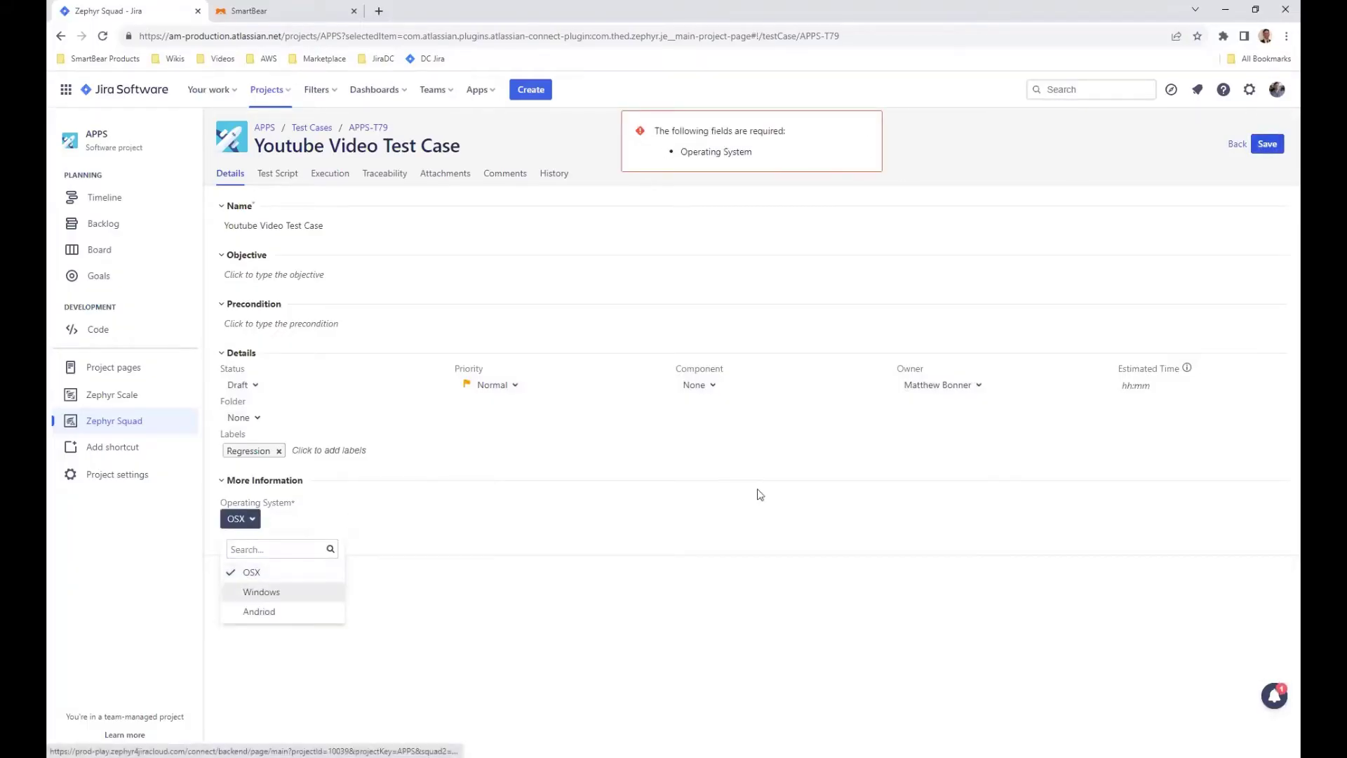
click(1267, 147)
Step: In the Zephyr Squad configuration, make the Operating System custom field for test cases optional
click(1233, 145)
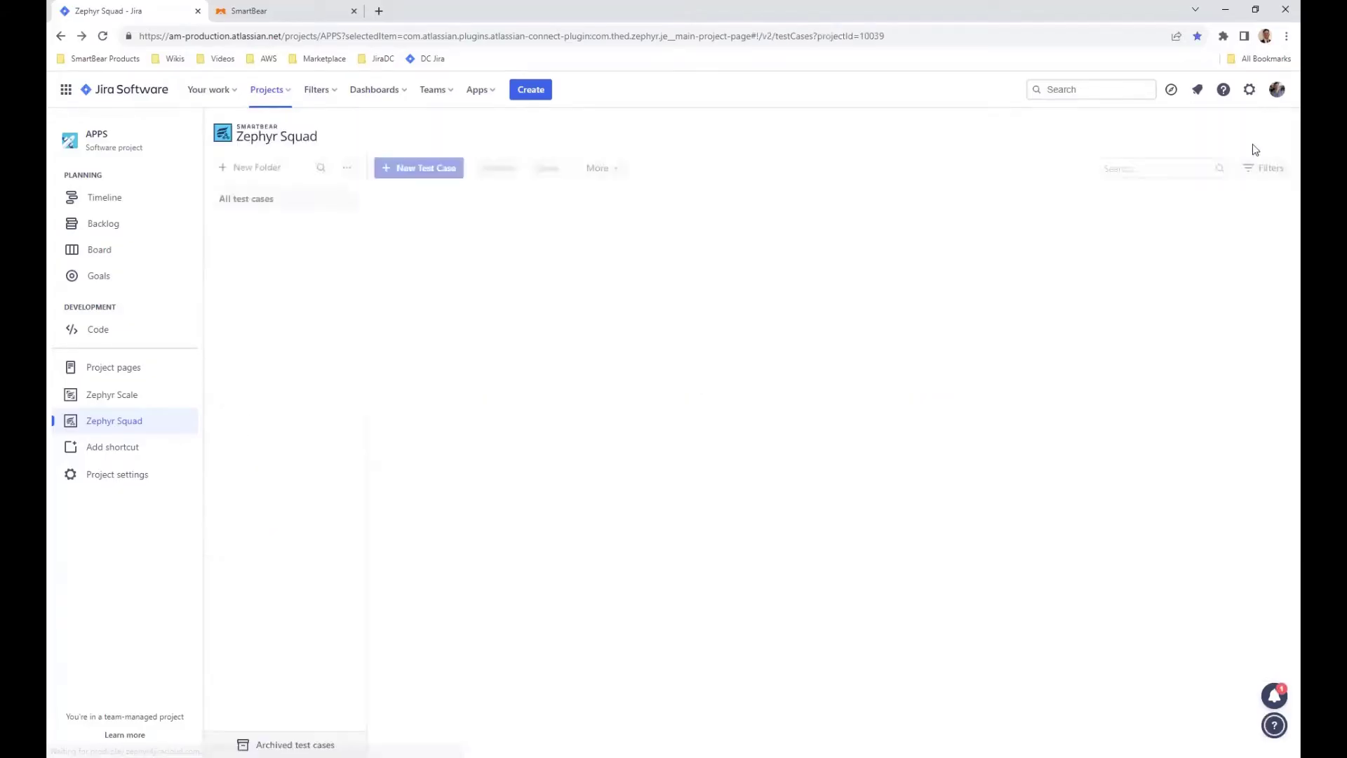
click(1254, 135)
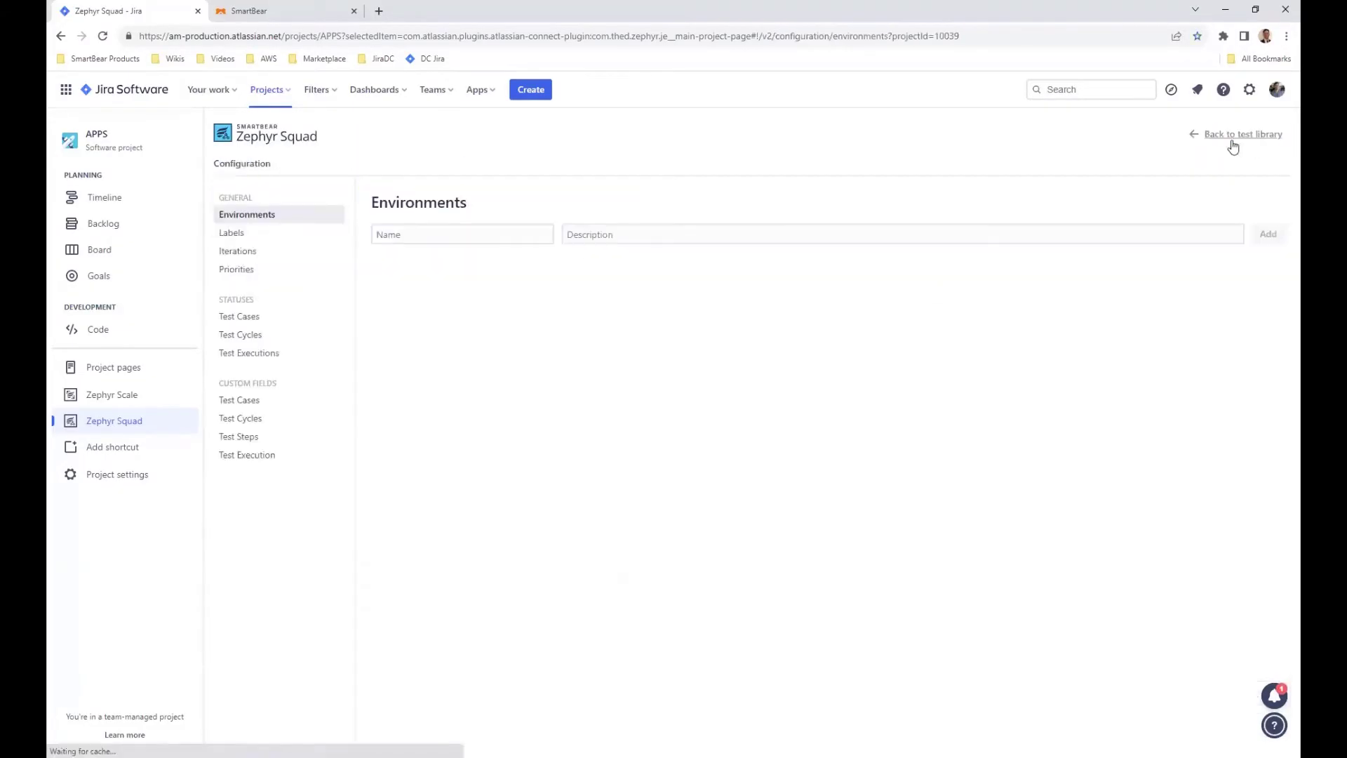
click(249, 401)
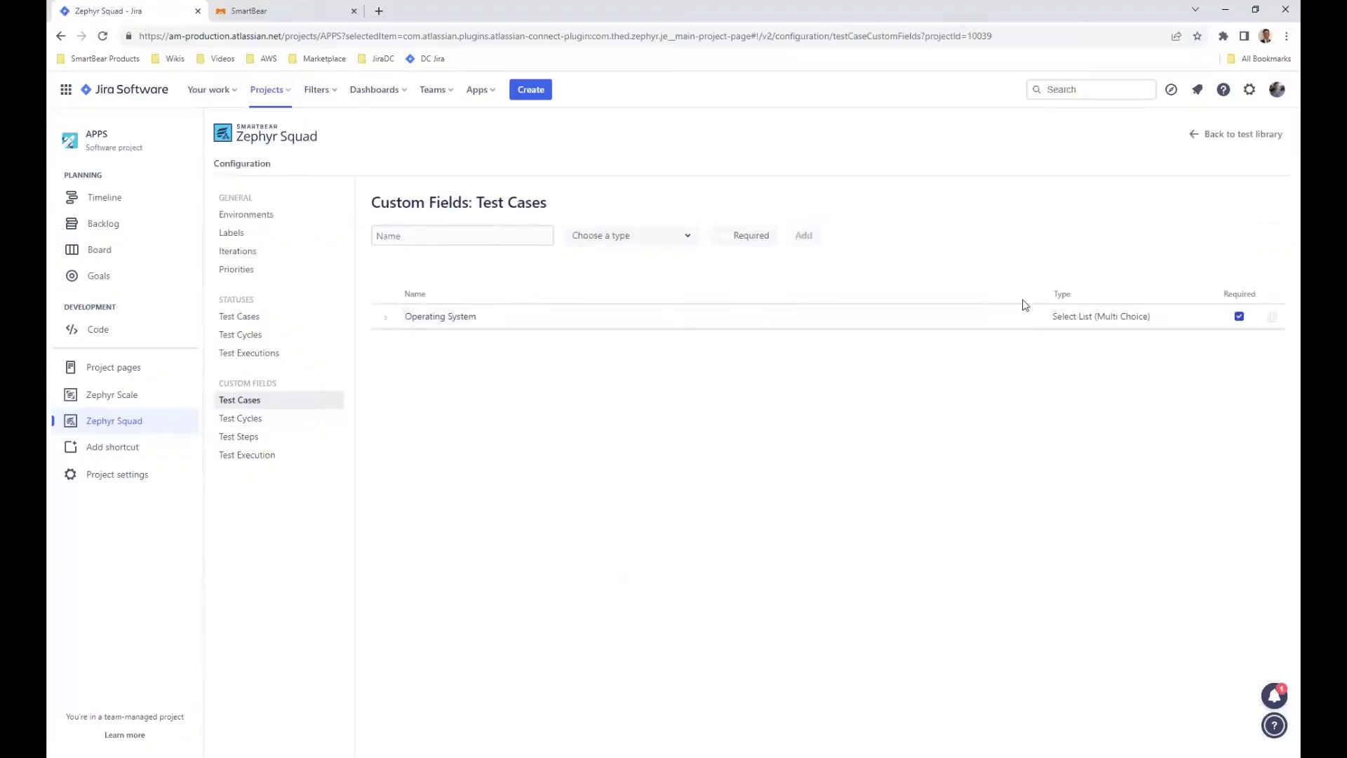
click(1239, 315)
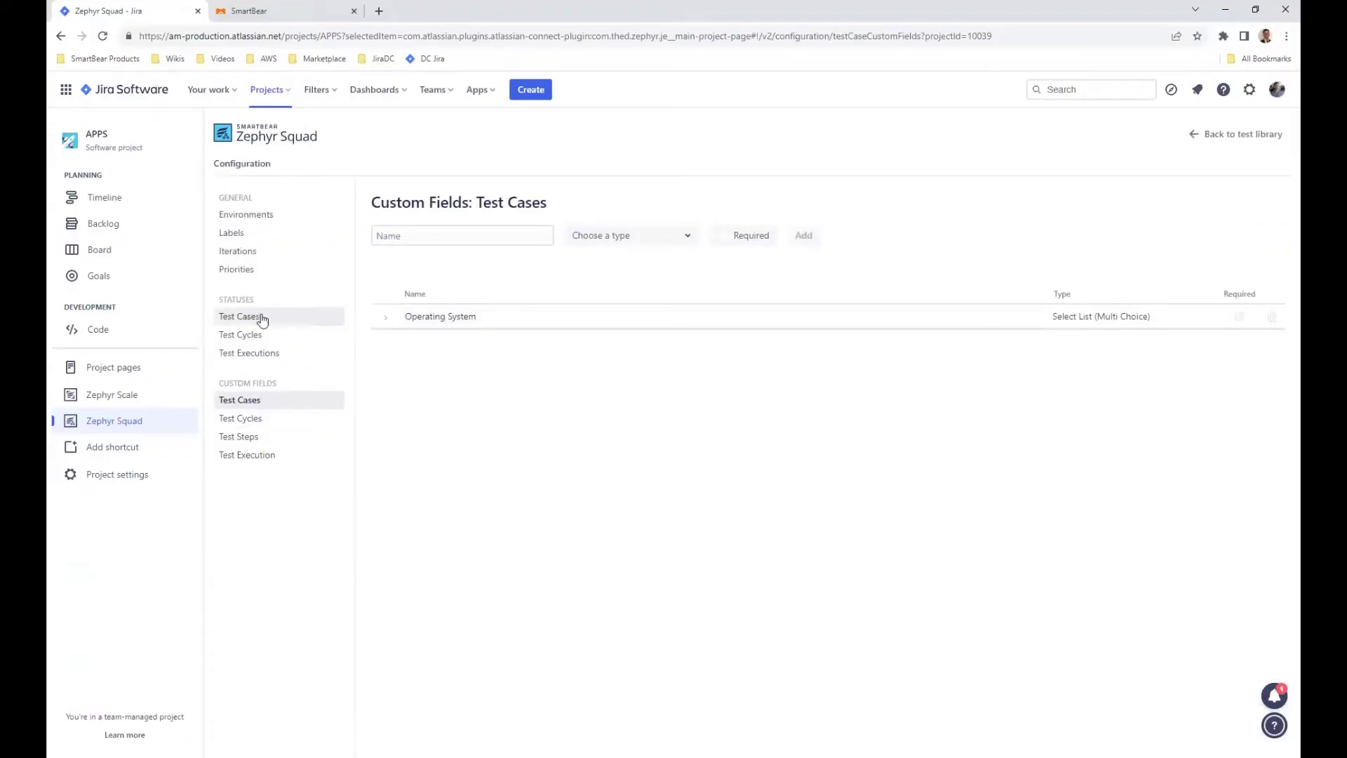
Step: Review the configured statuses for test cases, executions and cycles, as well as the priorities, environments, labels and iterations
click(261, 321)
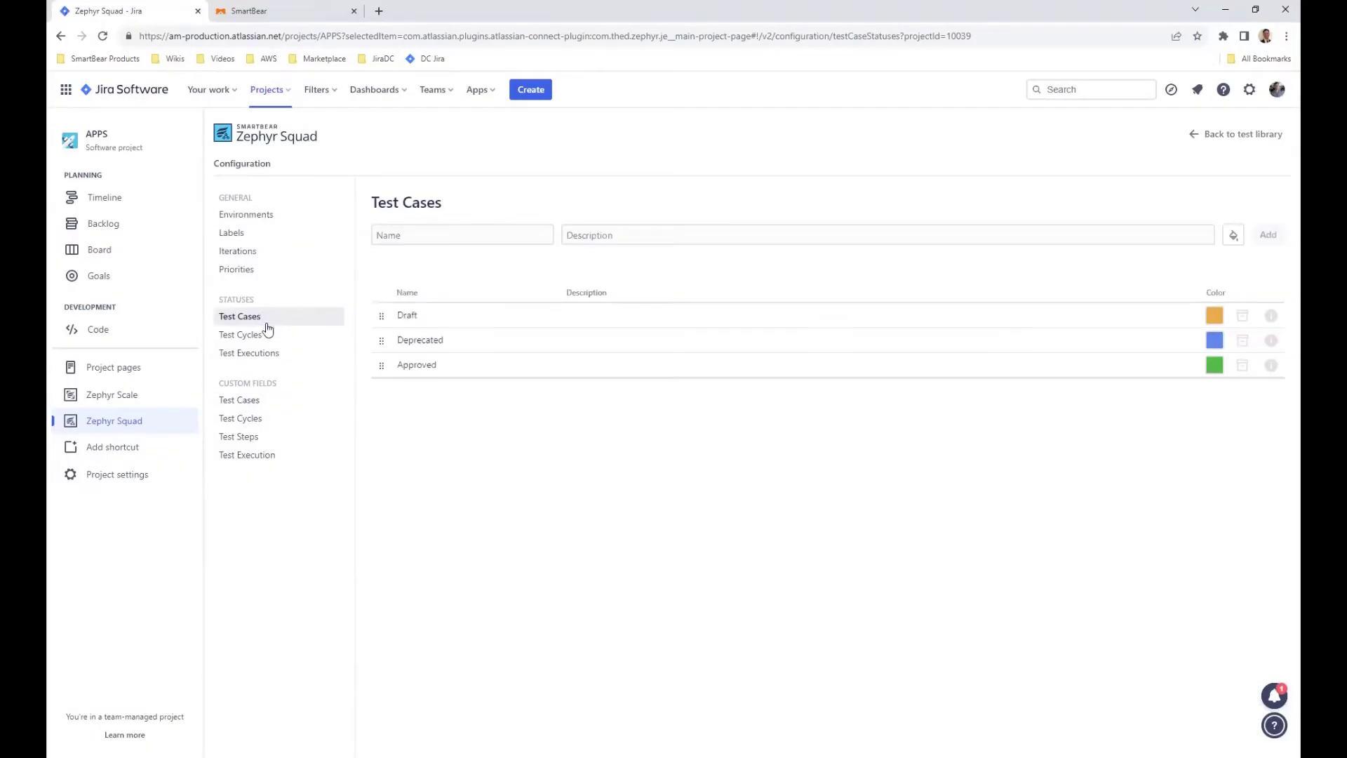
click(290, 360)
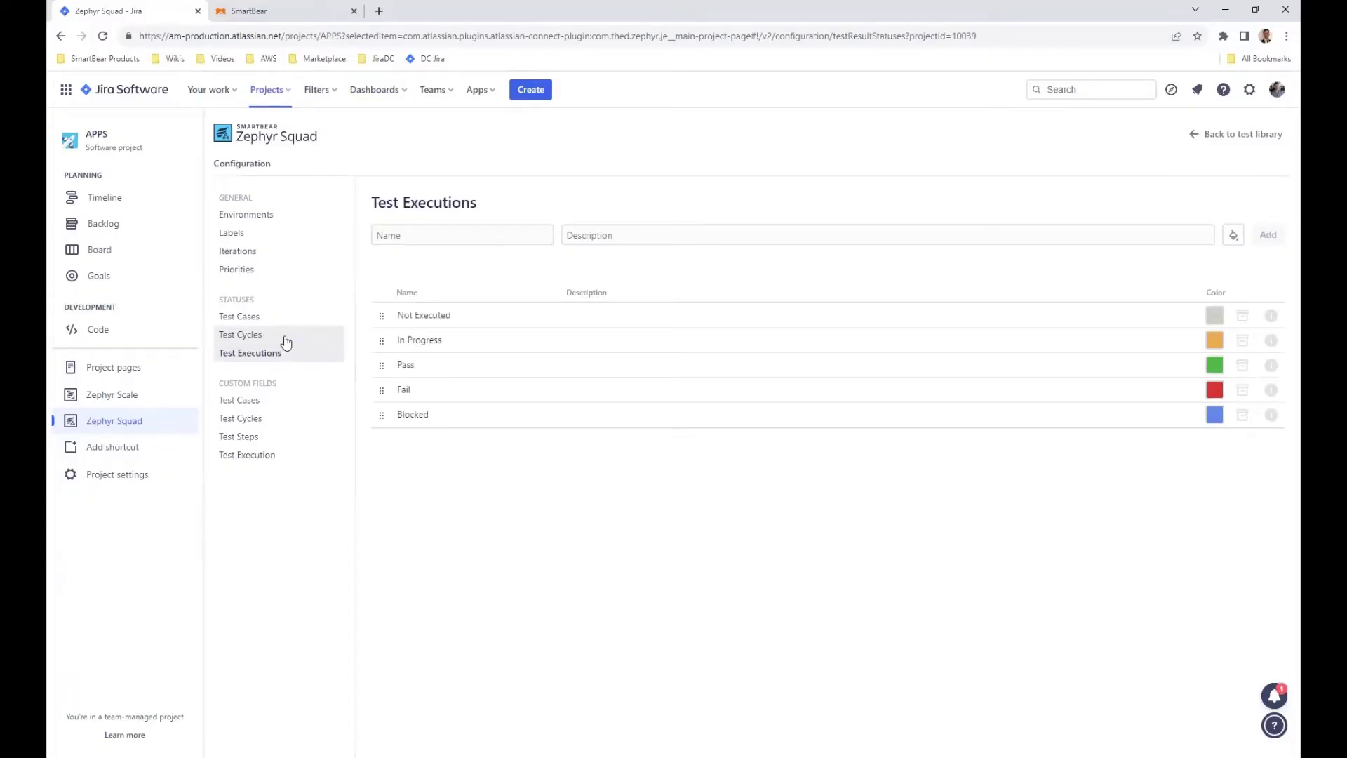
click(284, 340)
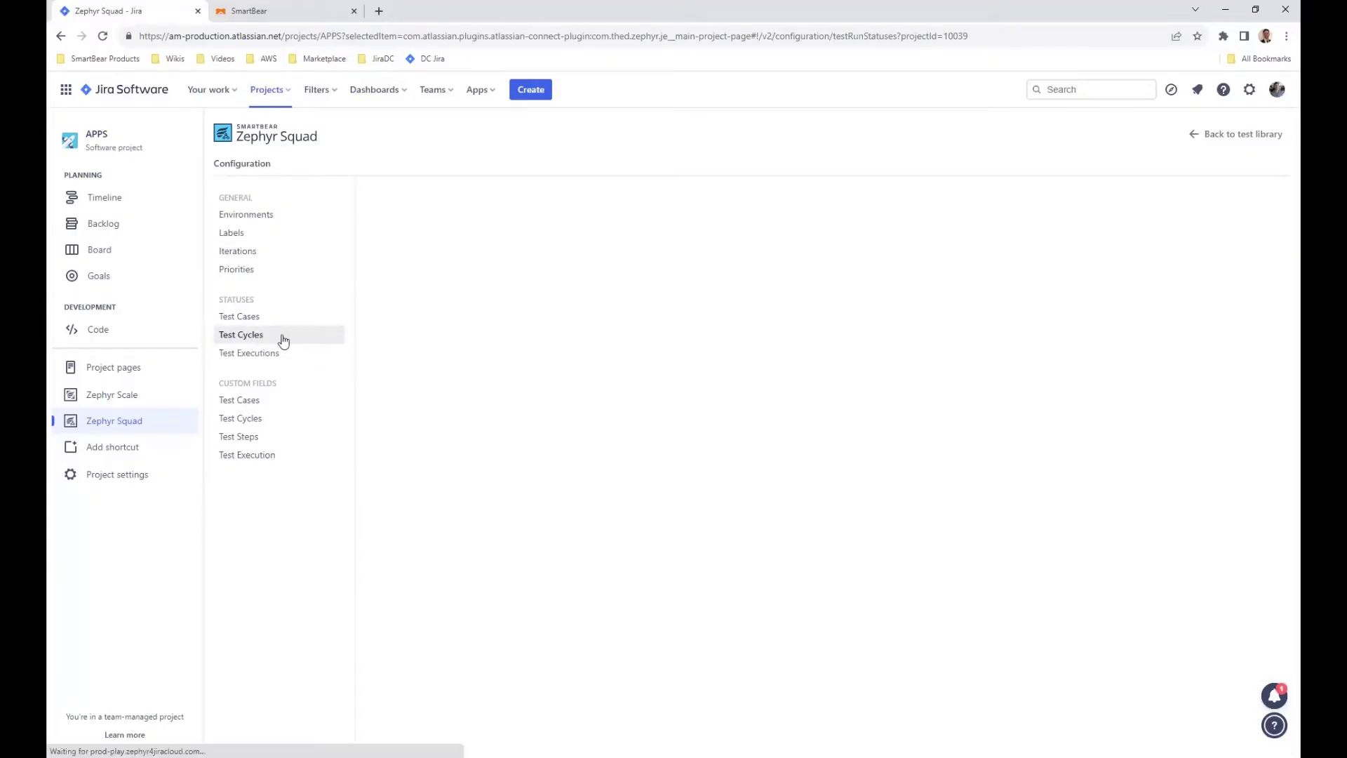
click(267, 273)
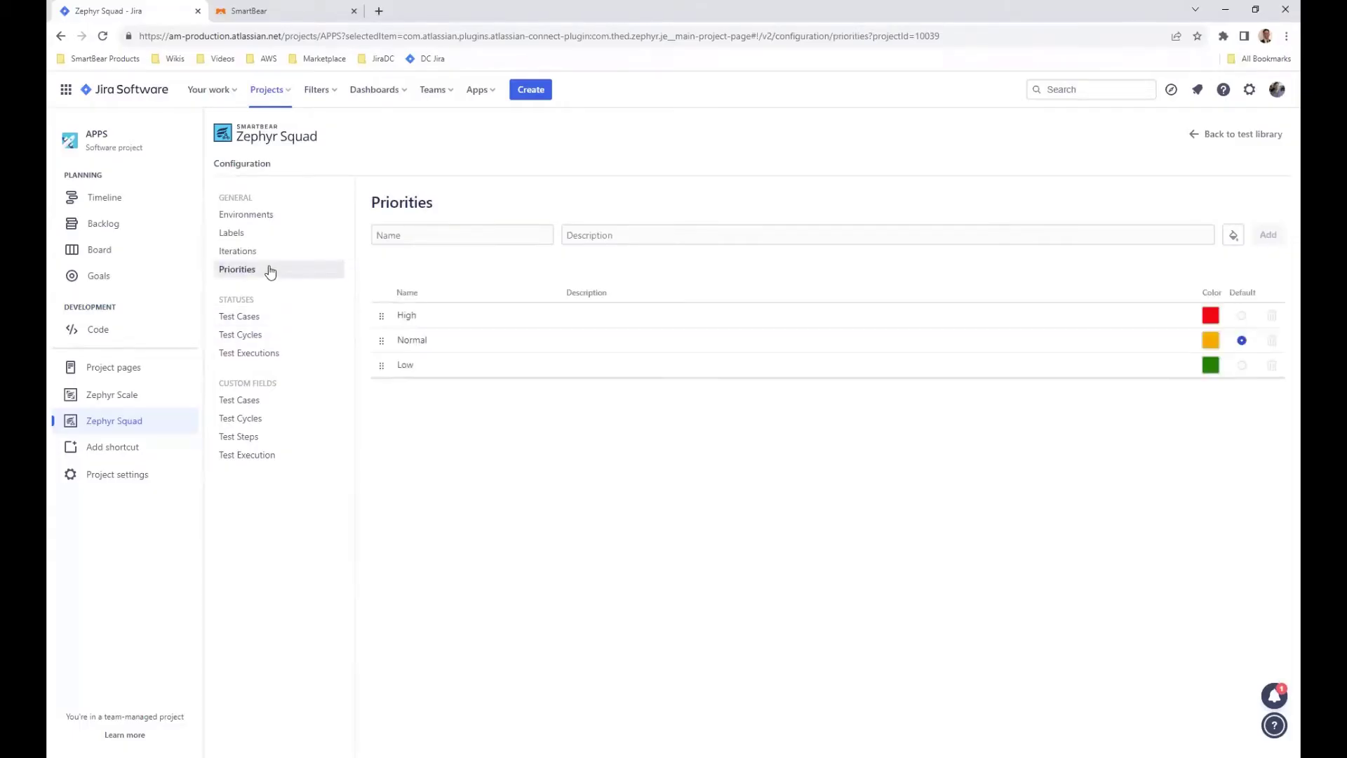
click(268, 215)
click(283, 238)
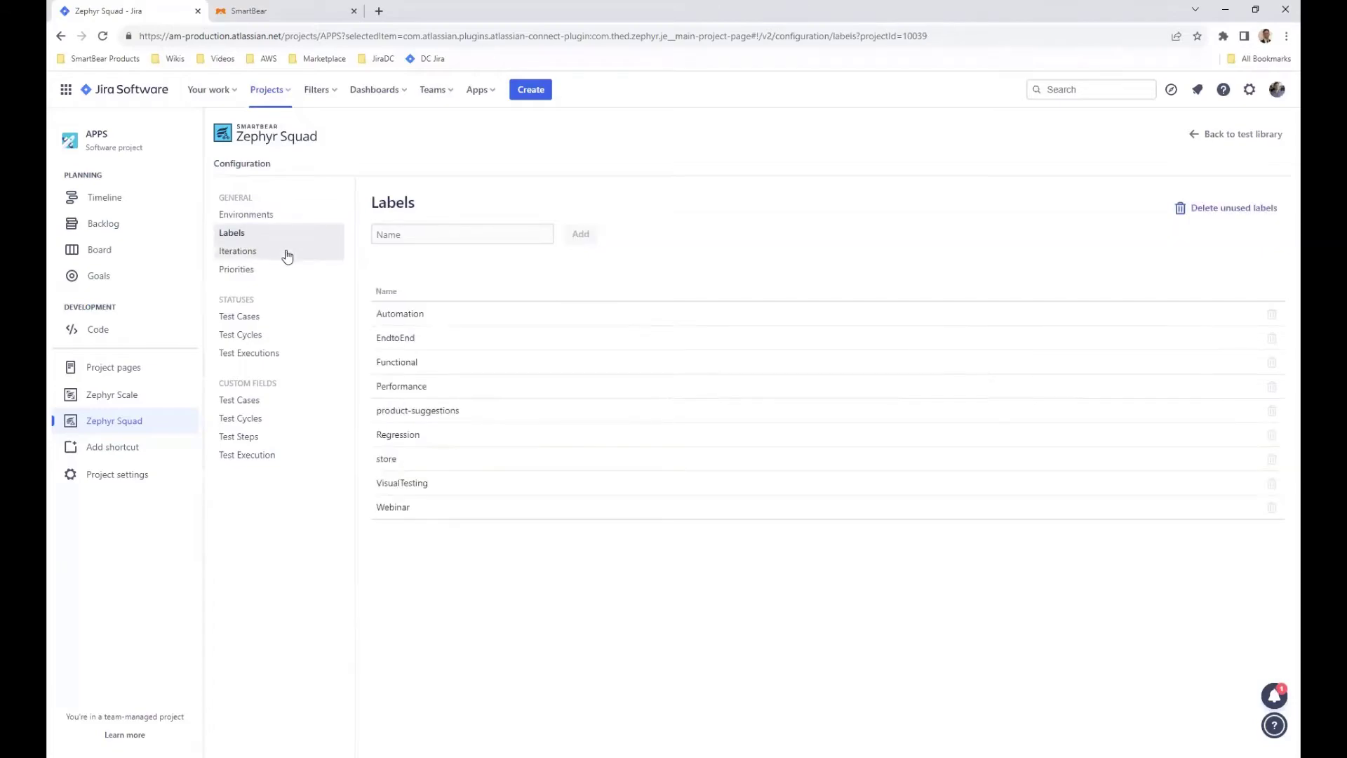
click(286, 254)
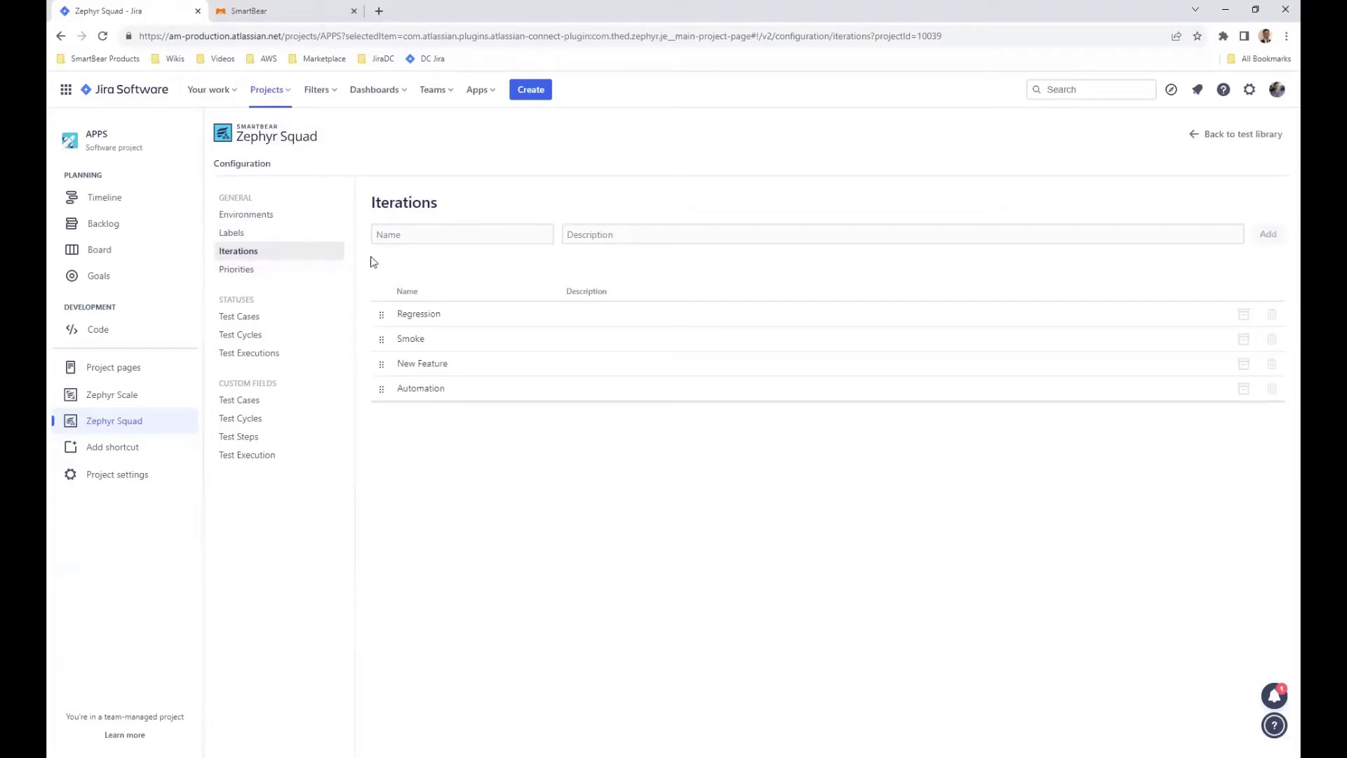
Step: Return to the test library and open the test script of Youtube Video Test Case
click(1222, 136)
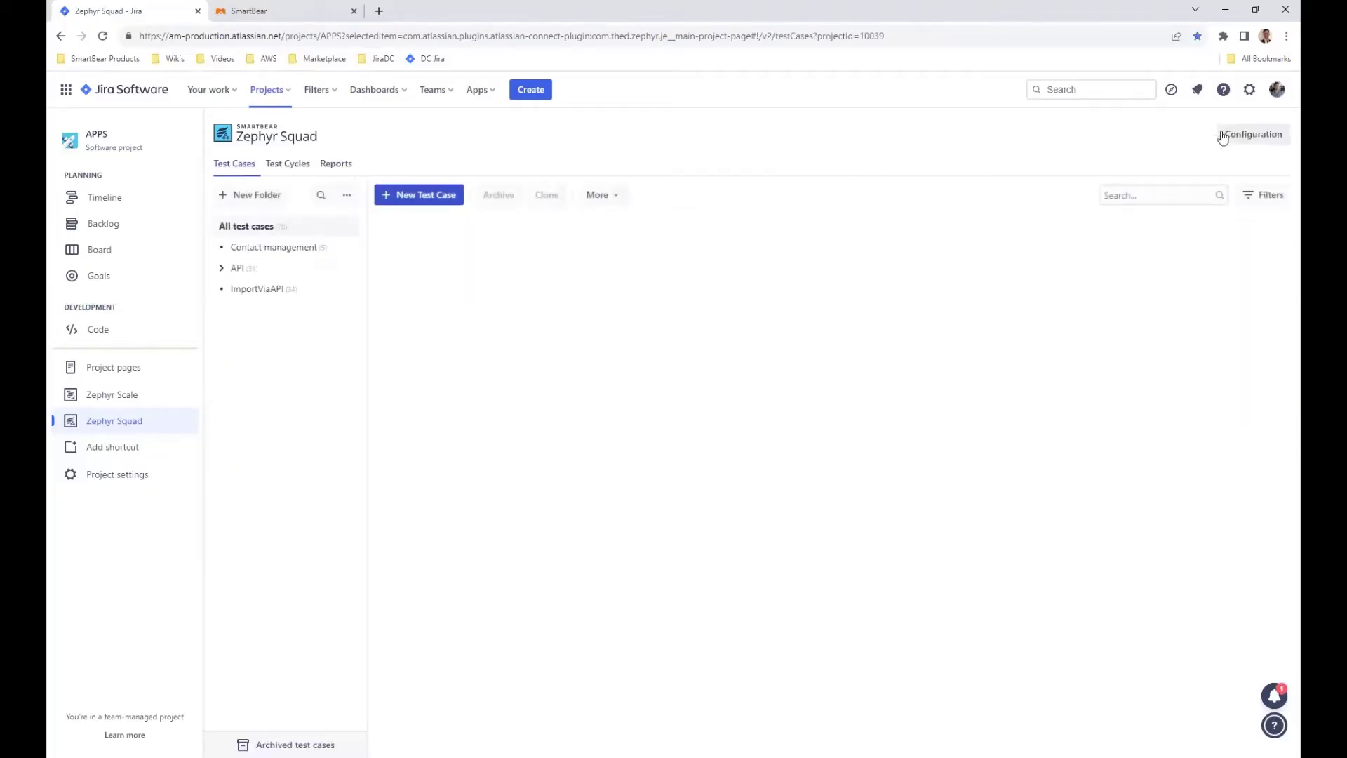
click(491, 247)
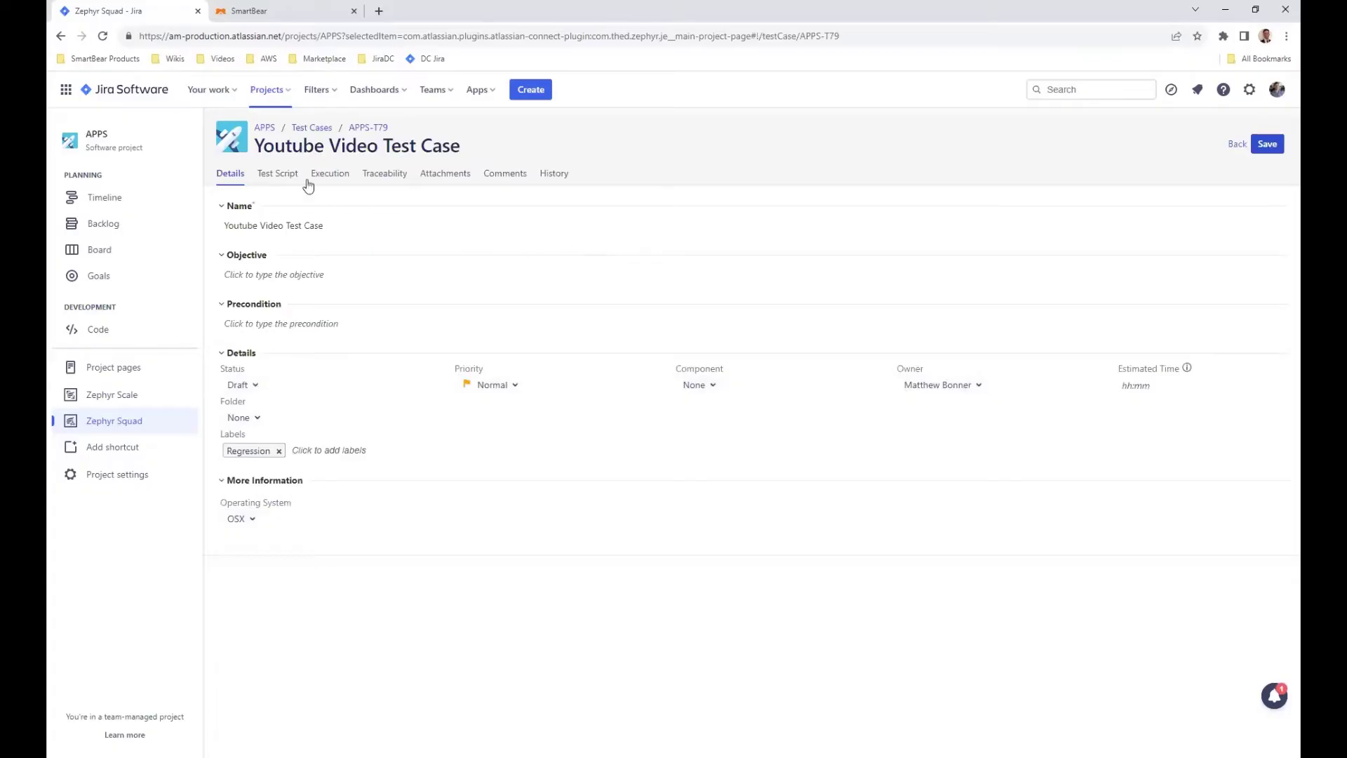
click(272, 176)
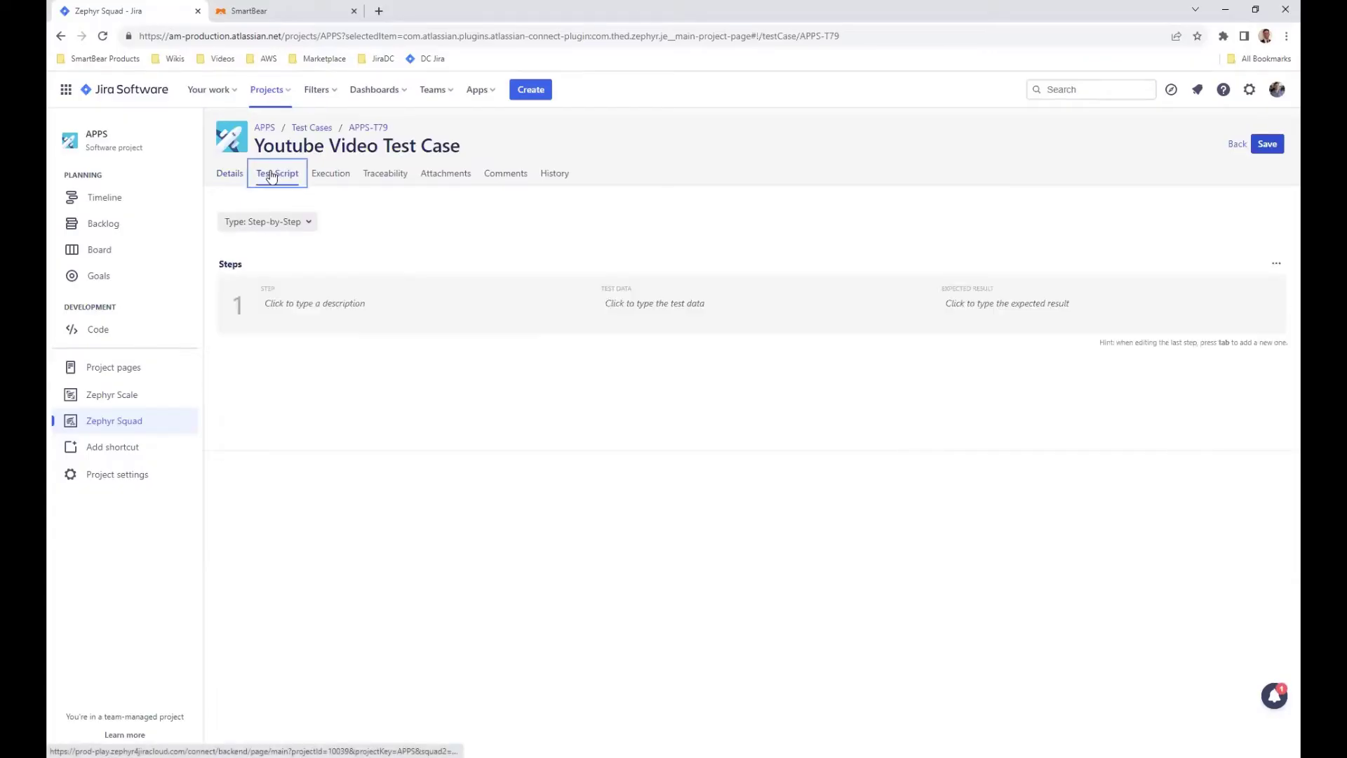
Step: Change the test script type to BDD - Gherkin and enter "Given something is set up" as its first line
click(292, 223)
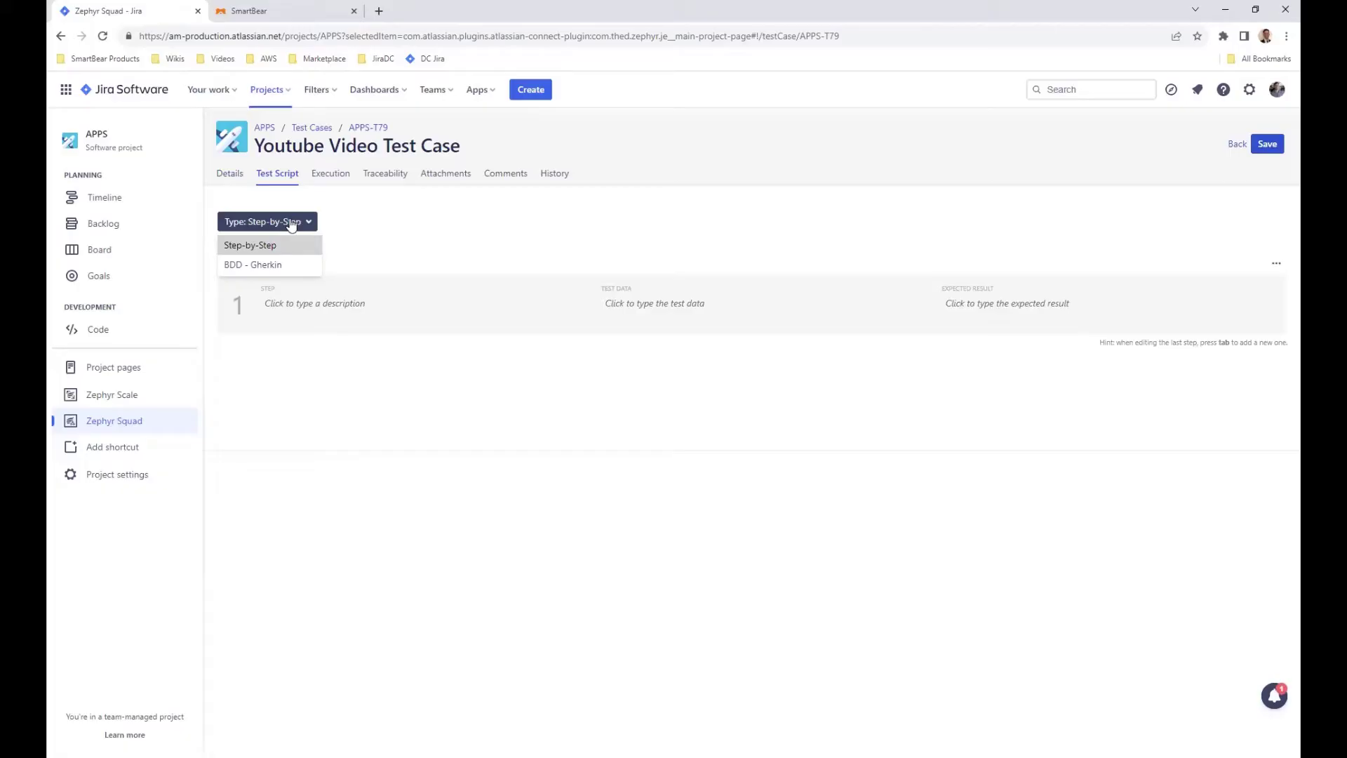
click(278, 267)
click(324, 288)
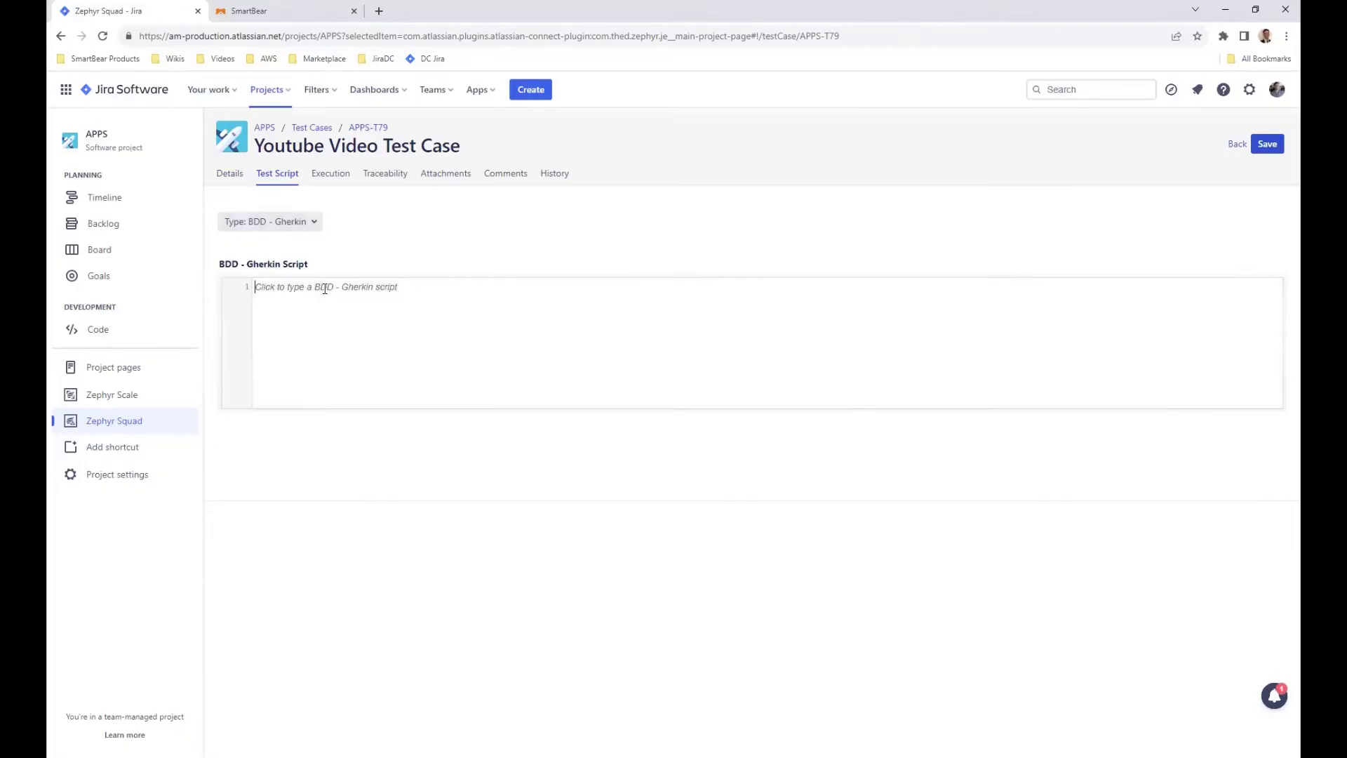
text(GIve)
key(BackSpace)
key(BackSpace)
key(BackSpace)
text(iv)
text(en something)
text( is set up )
Step: Add the lines "When a test case is executed" and "Them the value should be "4"" to the Gherkin script
text(When )
text(a test)
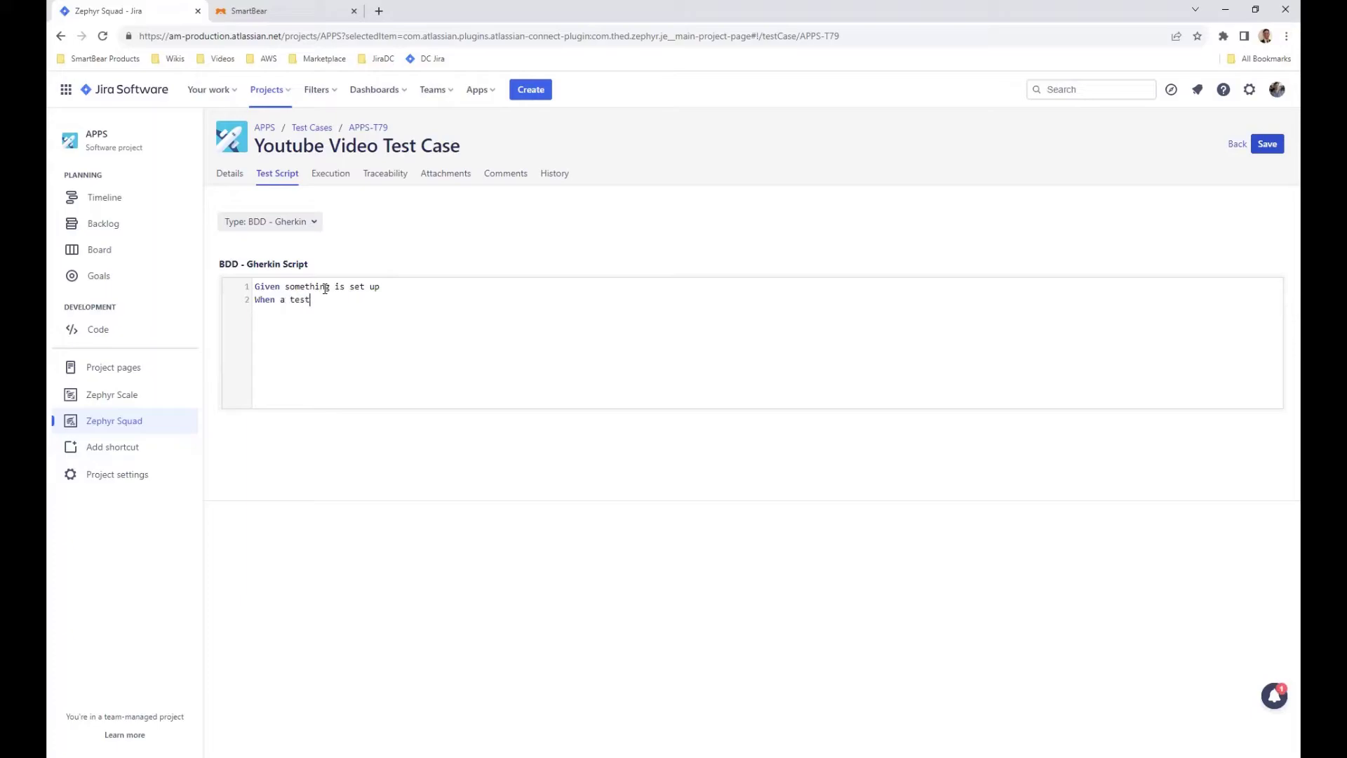
text( case is executed )
text(The)
text(m the value sh)
text(ould be )
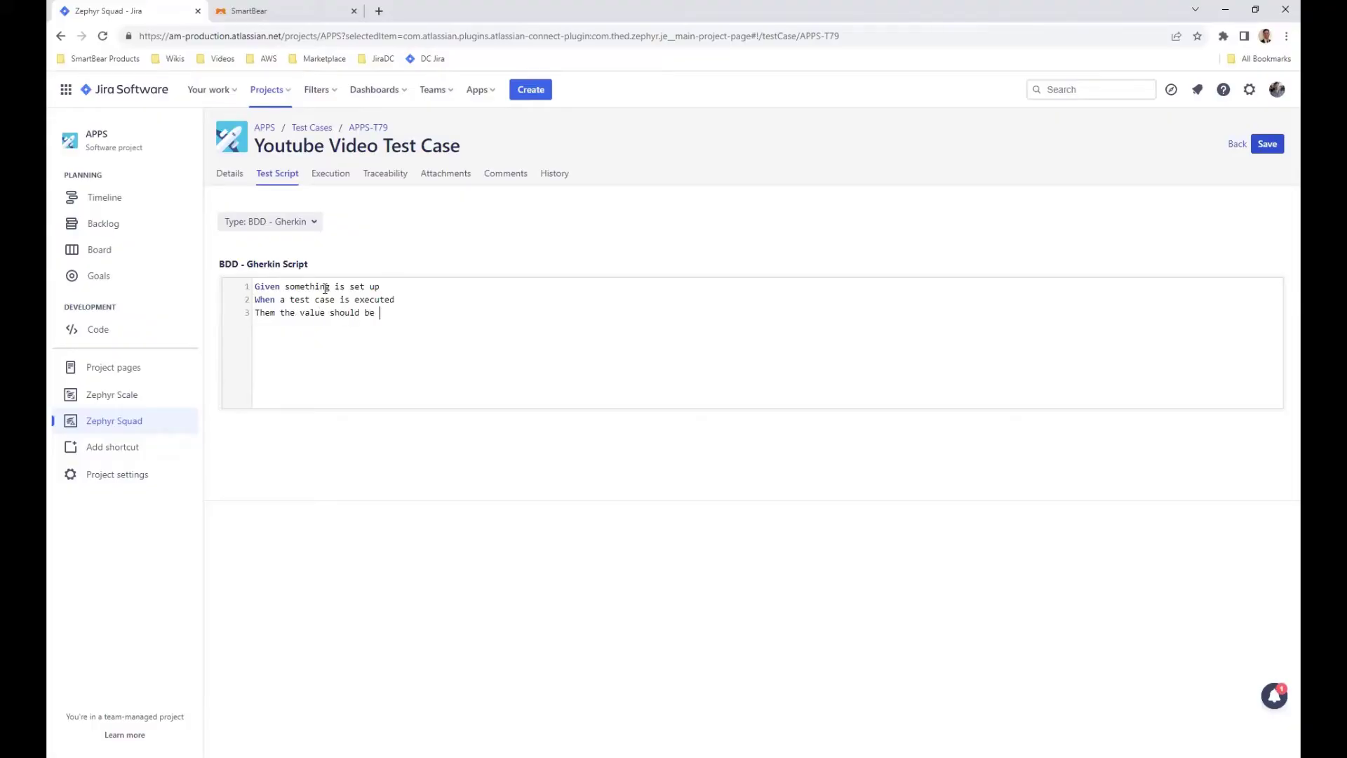
text("4)
Step: Change the test script type to Step-by-Step and describe step 1 as "Given the browser is open"
click(273, 221)
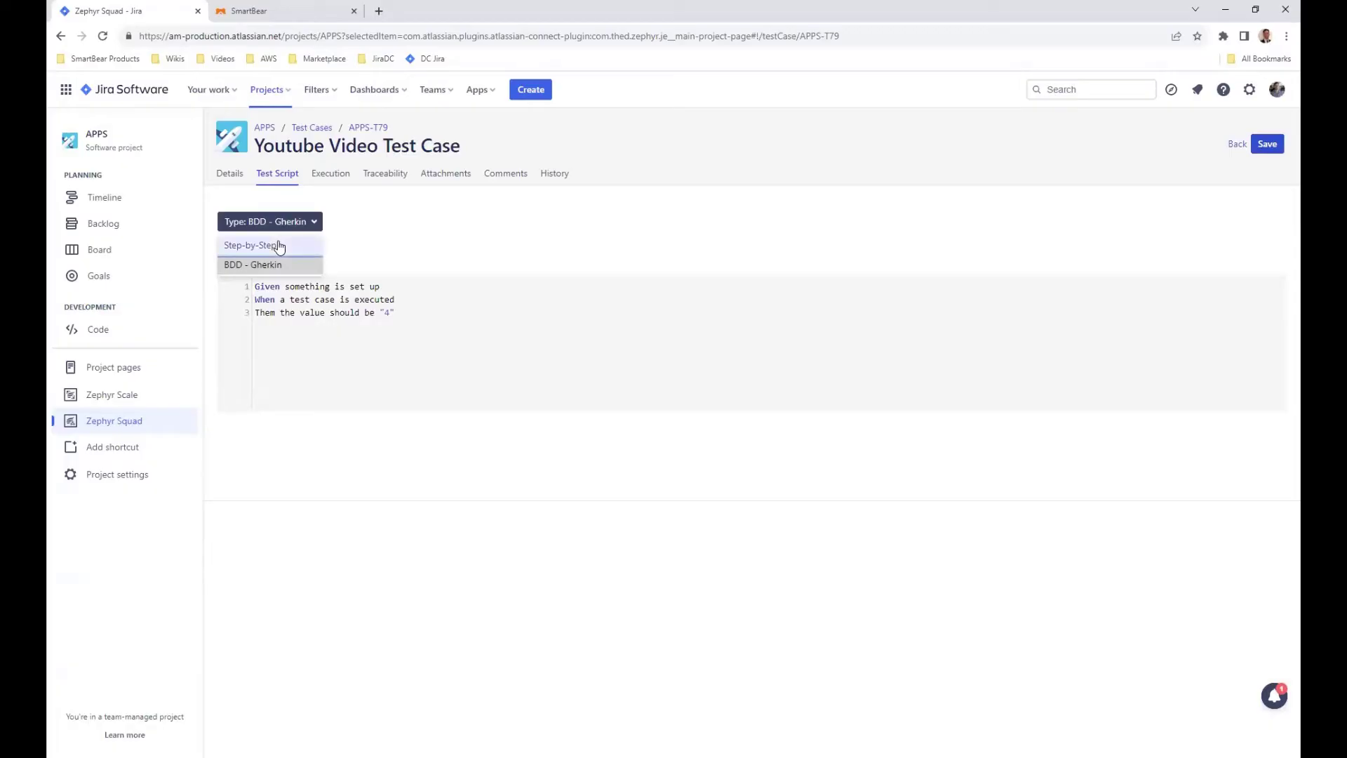
click(278, 244)
click(335, 305)
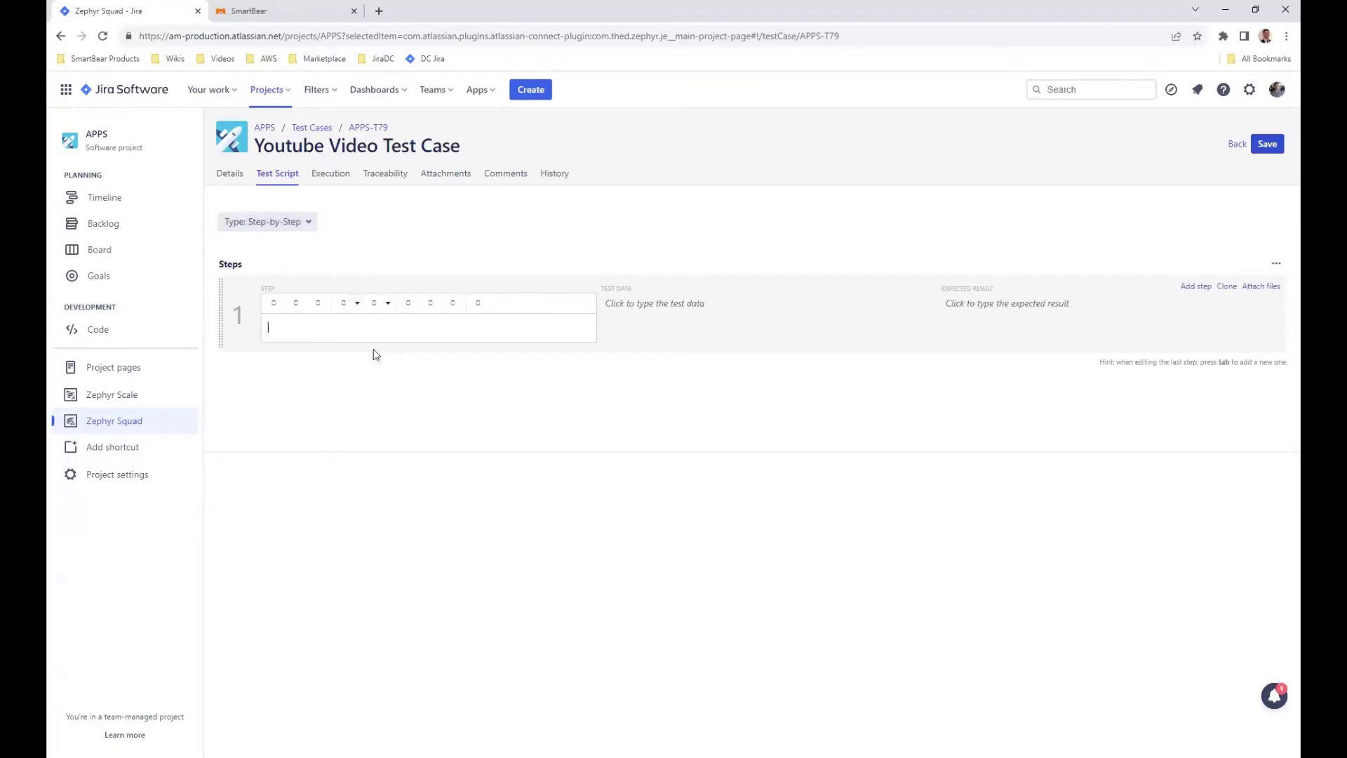
text(Given the browser is open)
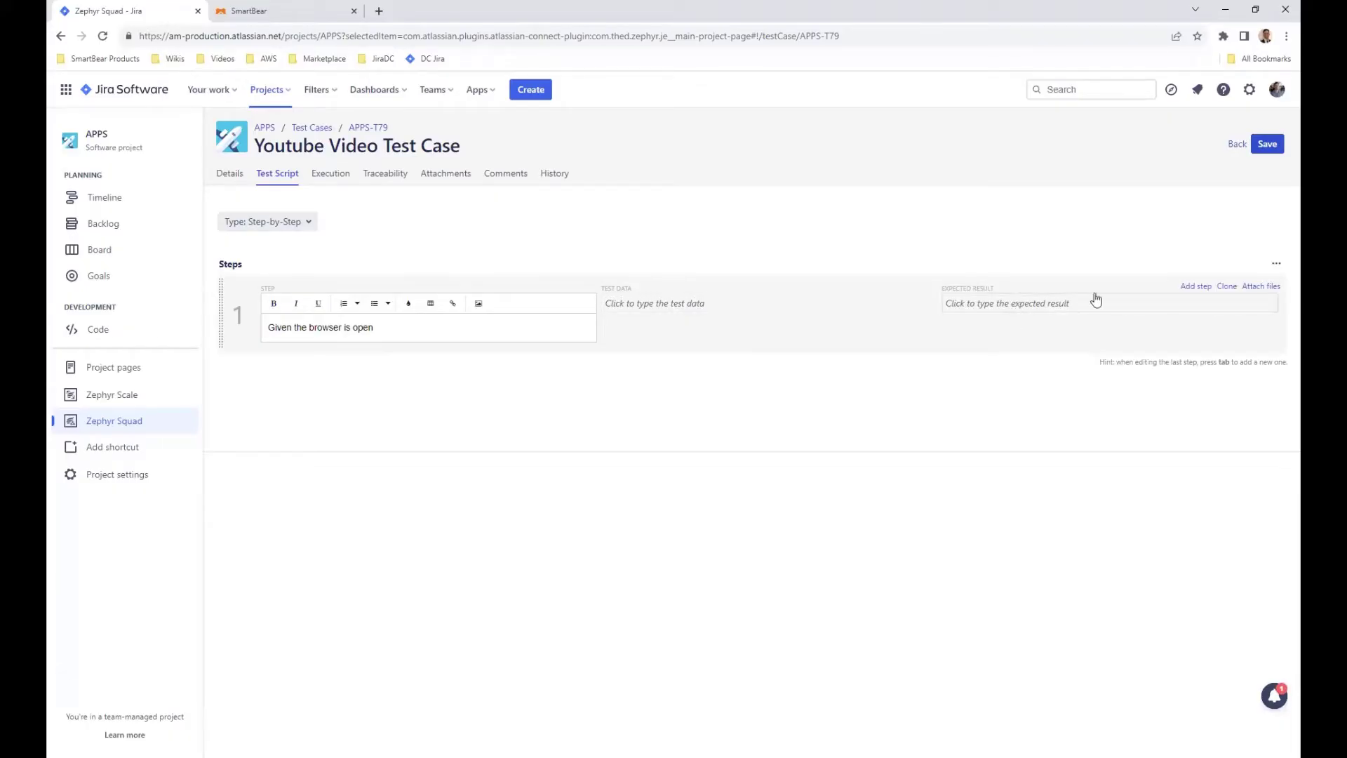
Step: Add a second step described as "When a user fills out a login form" with the test data "UN/PW"
click(1195, 287)
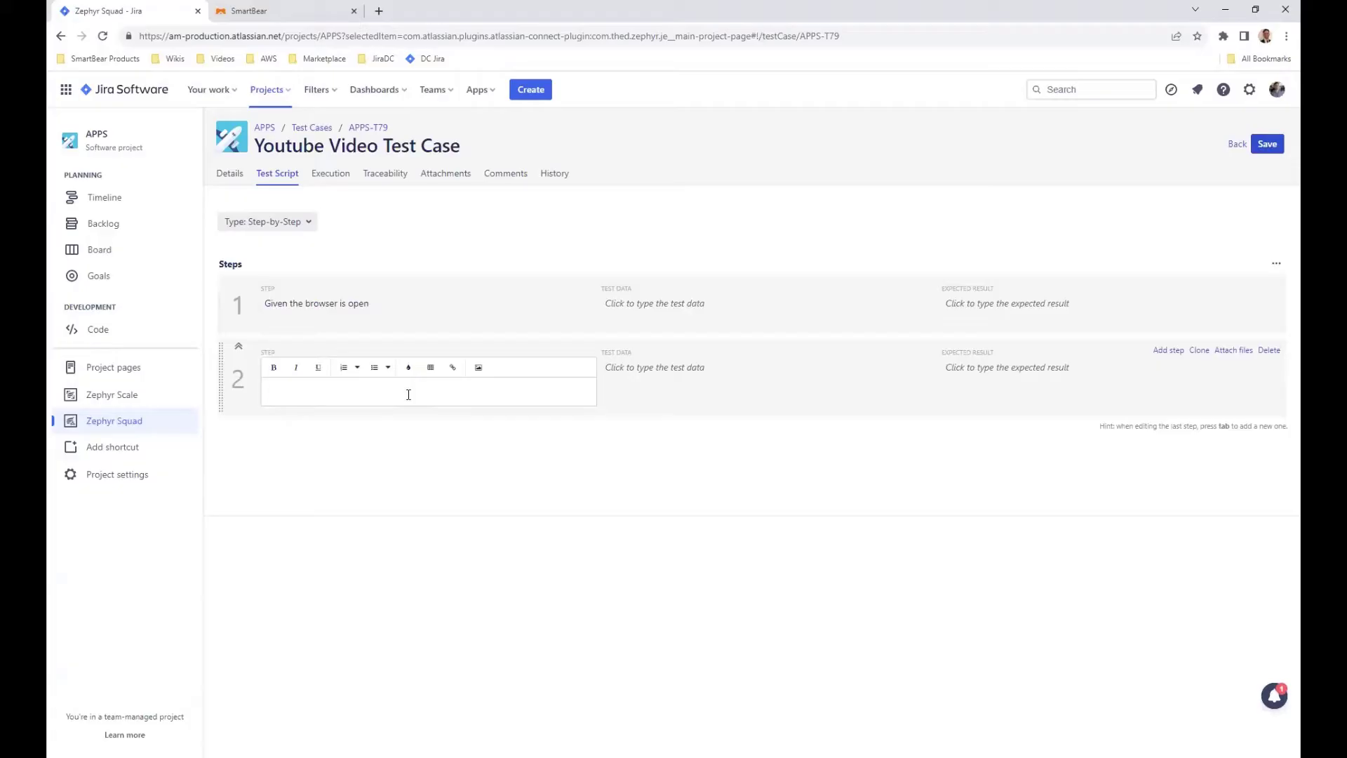
text(T)
text(W)
text(hen a user fil)
text(ls out a login form)
key(Tab)
text(UN)
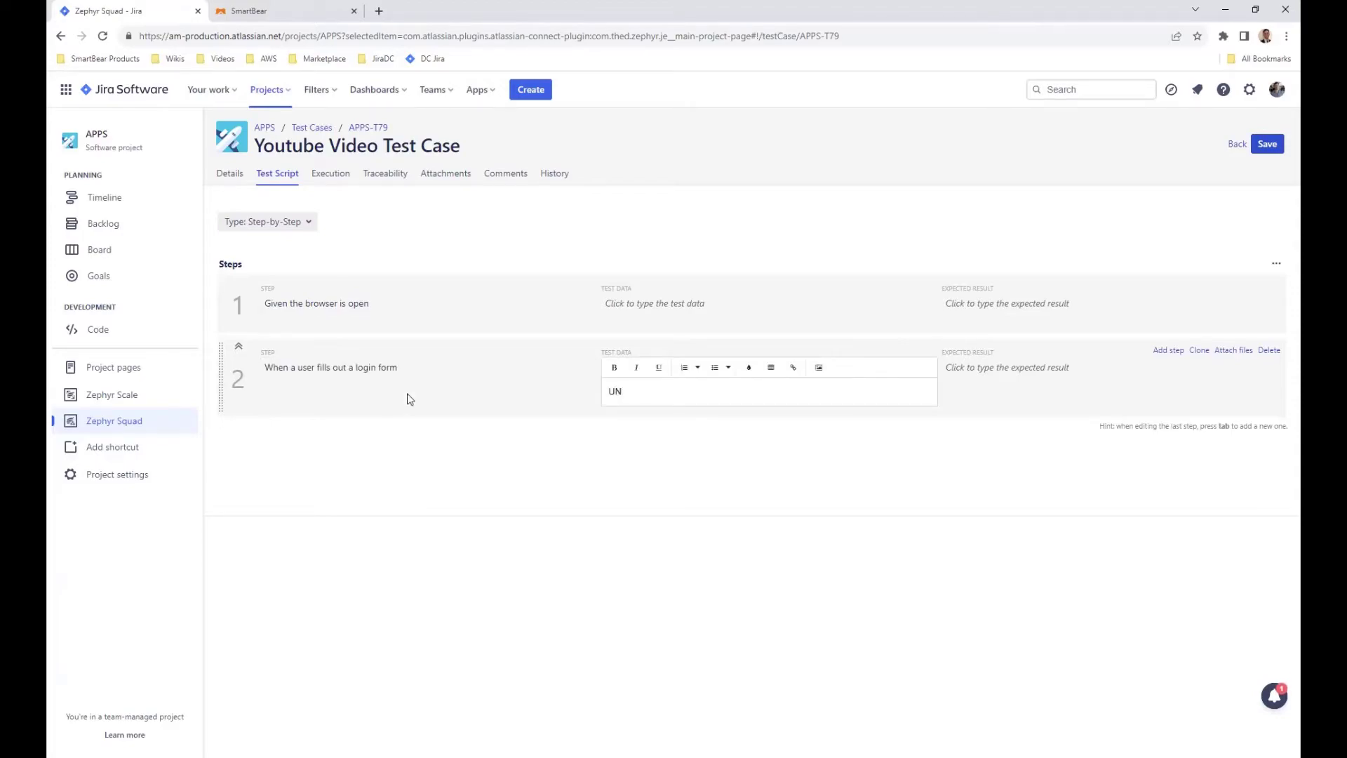
text(/PW)
Step: View the image insertion options for step 2's expected result and leave the field empty
click(1053, 375)
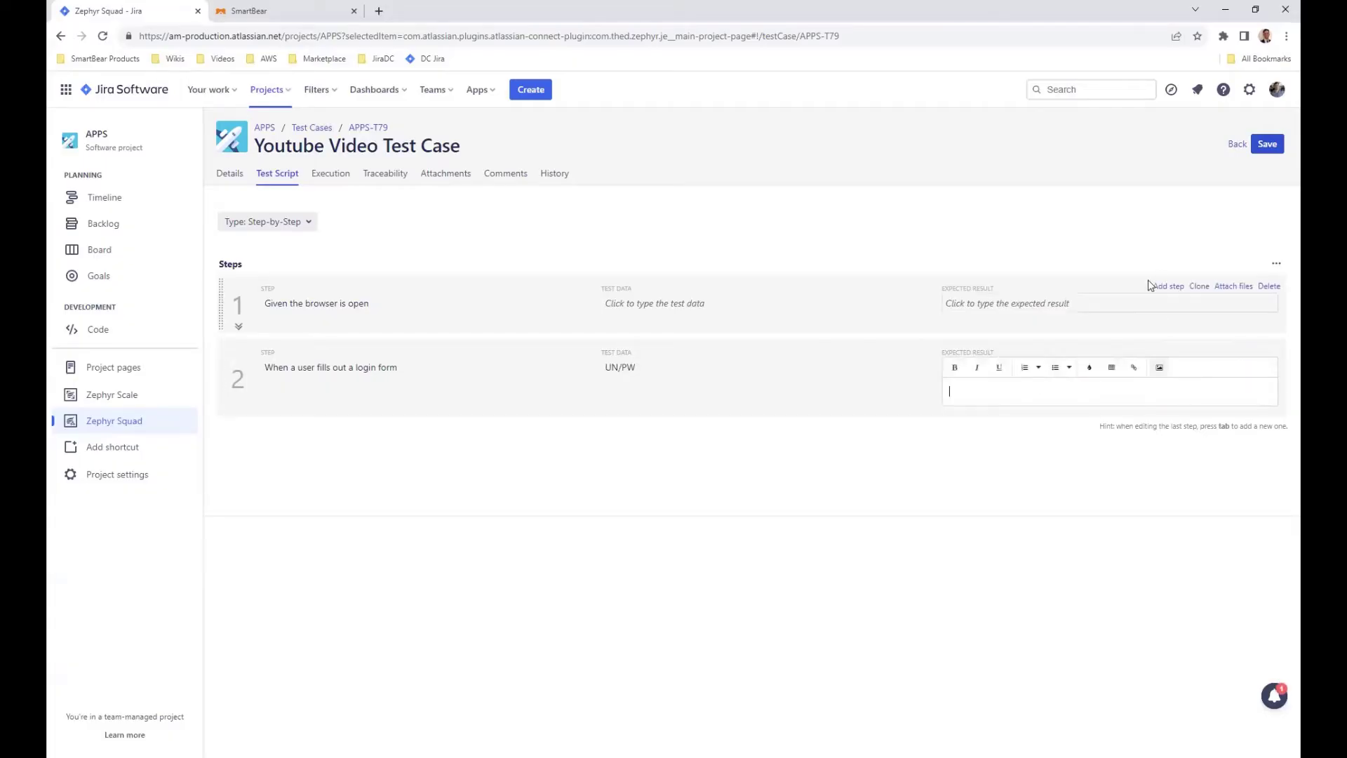
click(1161, 368)
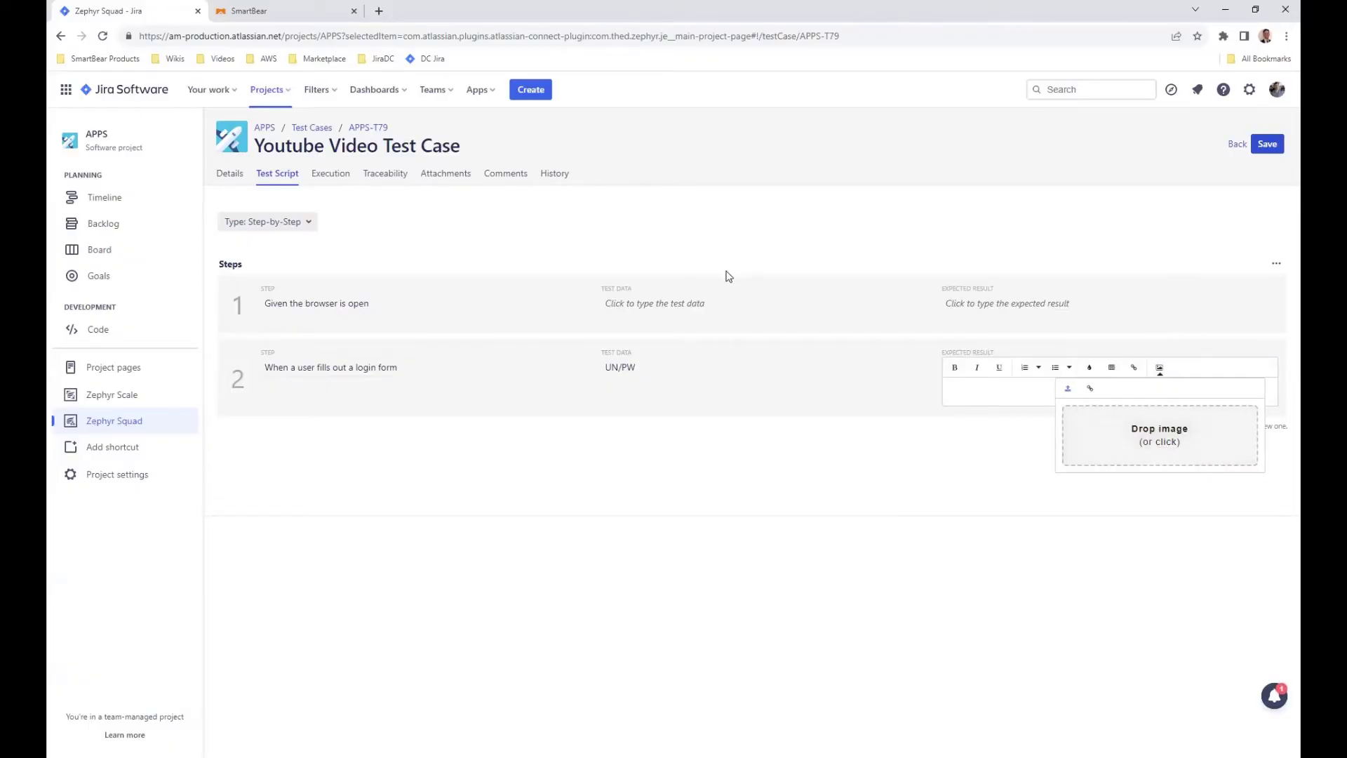
click(516, 242)
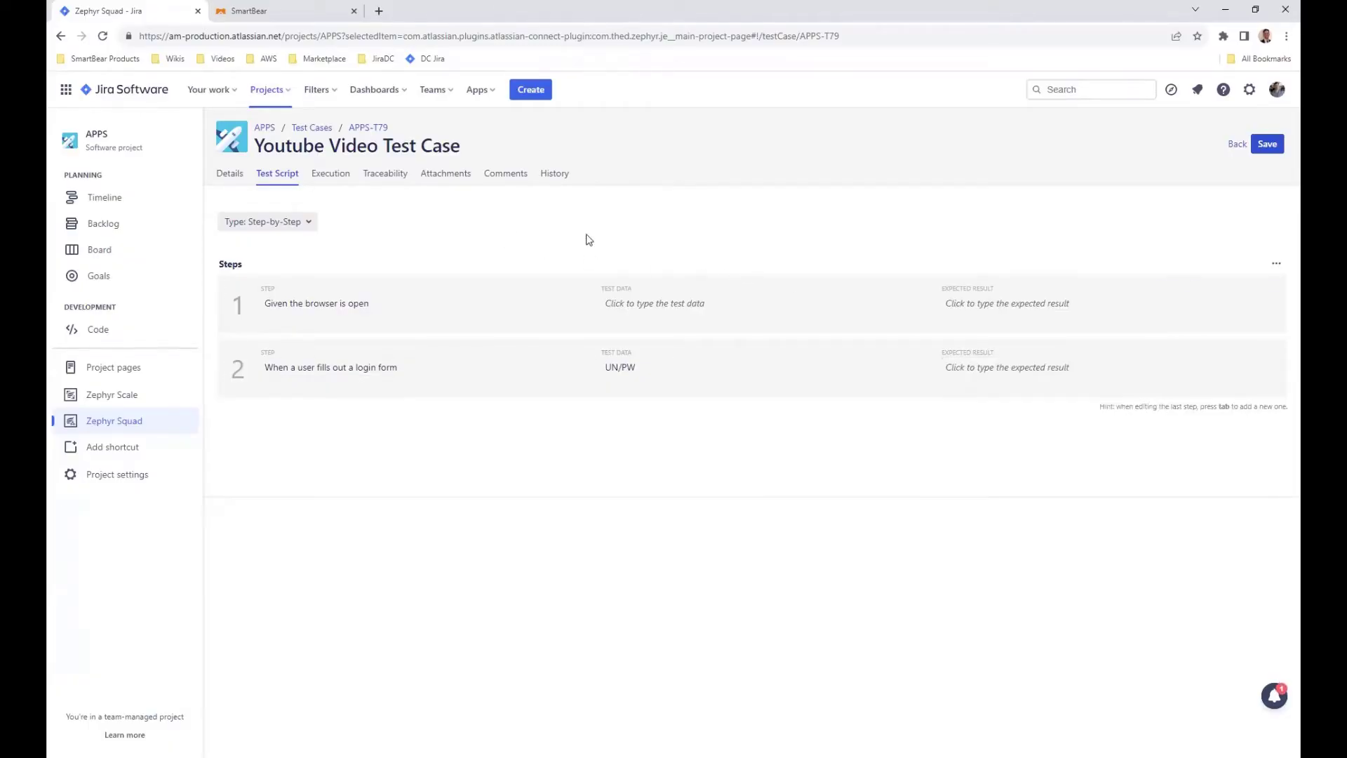
Step: Link the issue APPS-3 "Create API for Android App" to the Youtube Video Test Case as coverage and save the test case
click(339, 180)
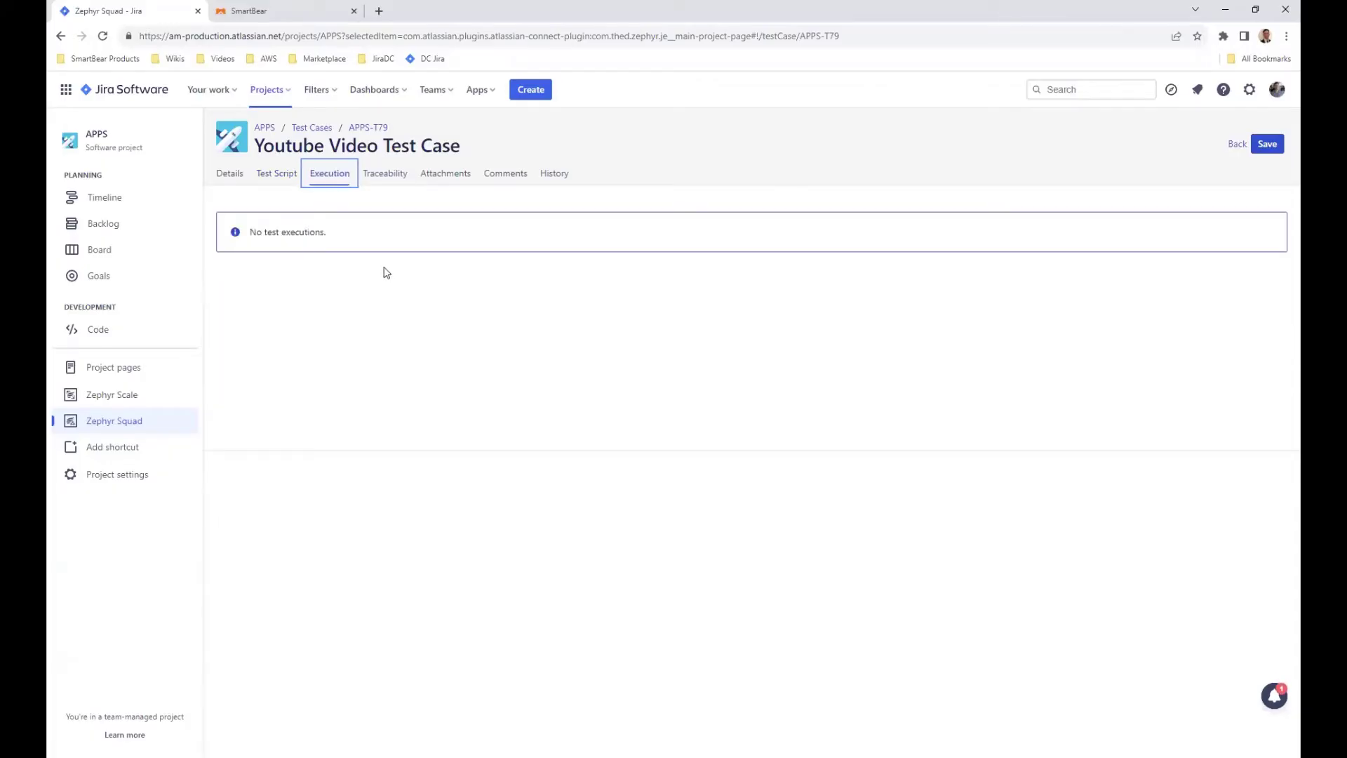
click(403, 179)
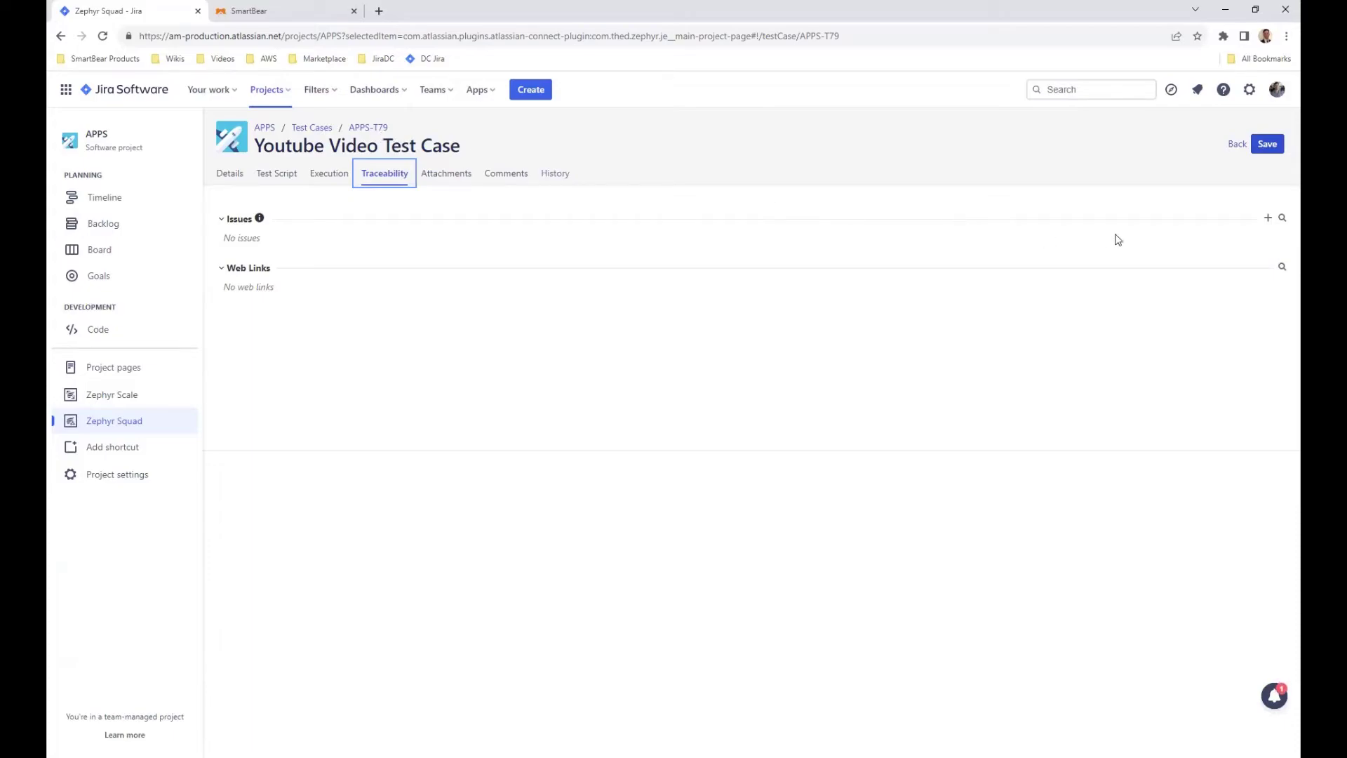
click(1282, 221)
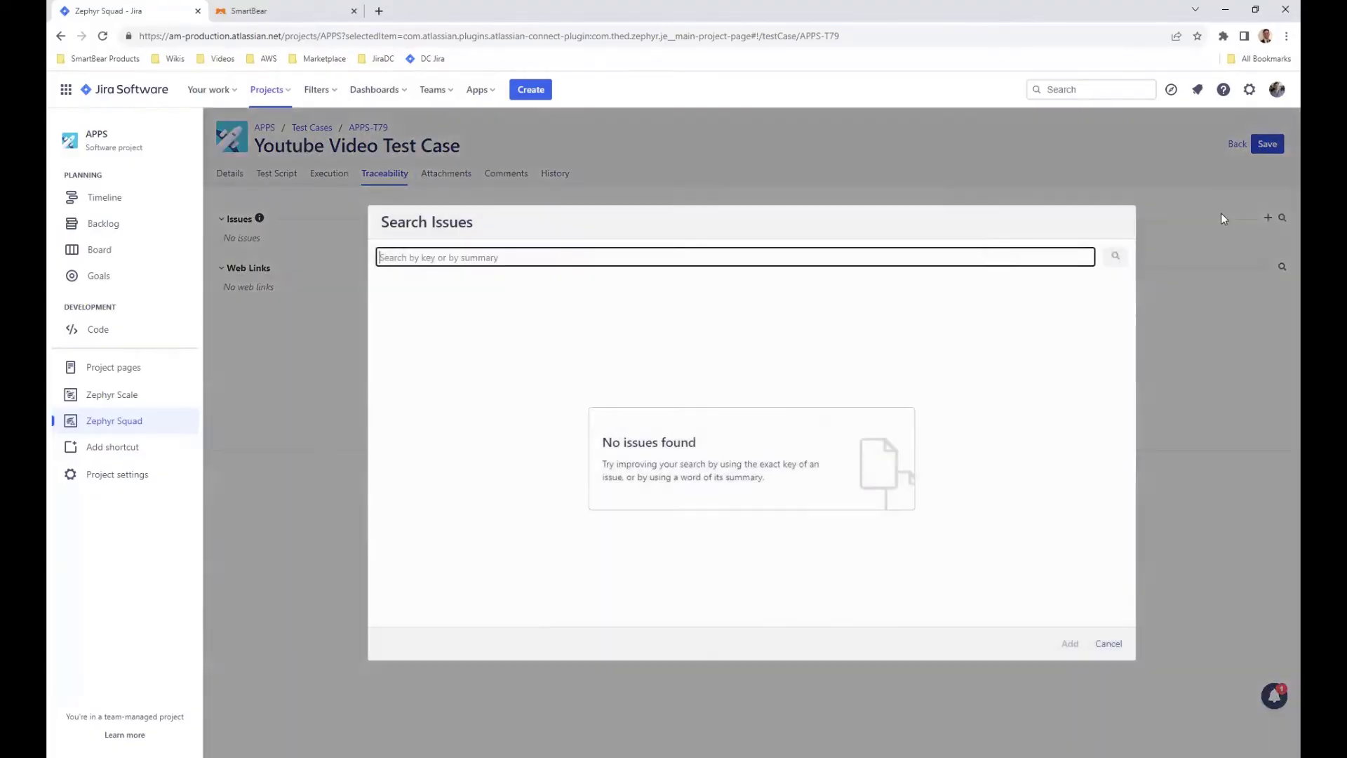
text(a)
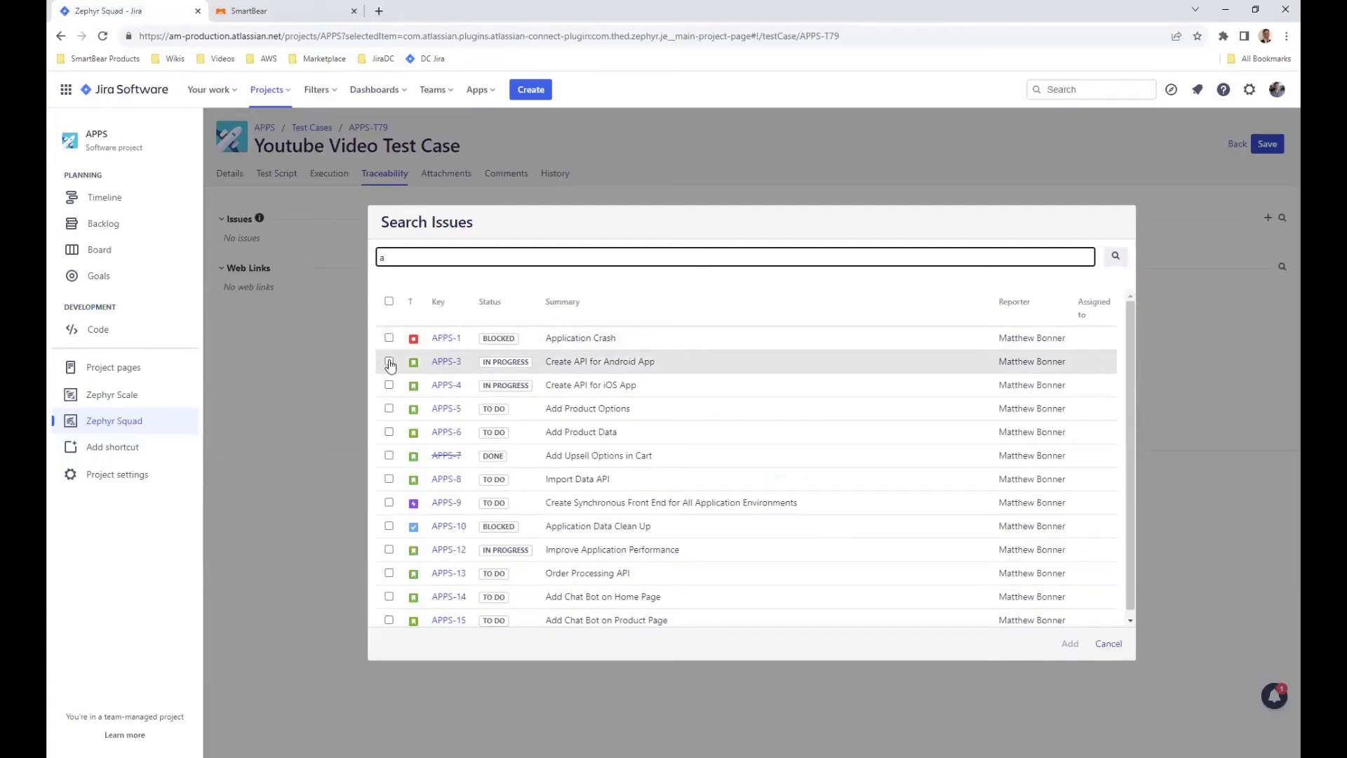
click(389, 362)
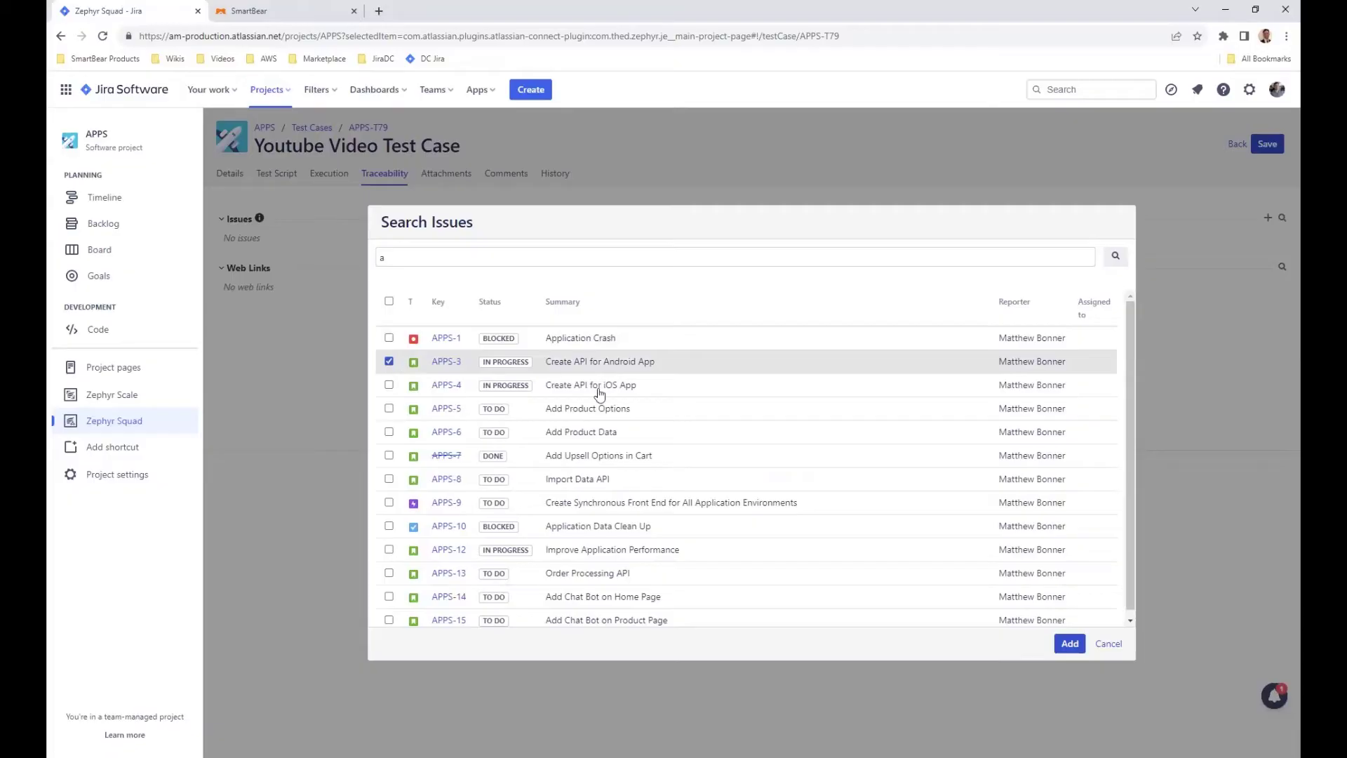
click(1070, 644)
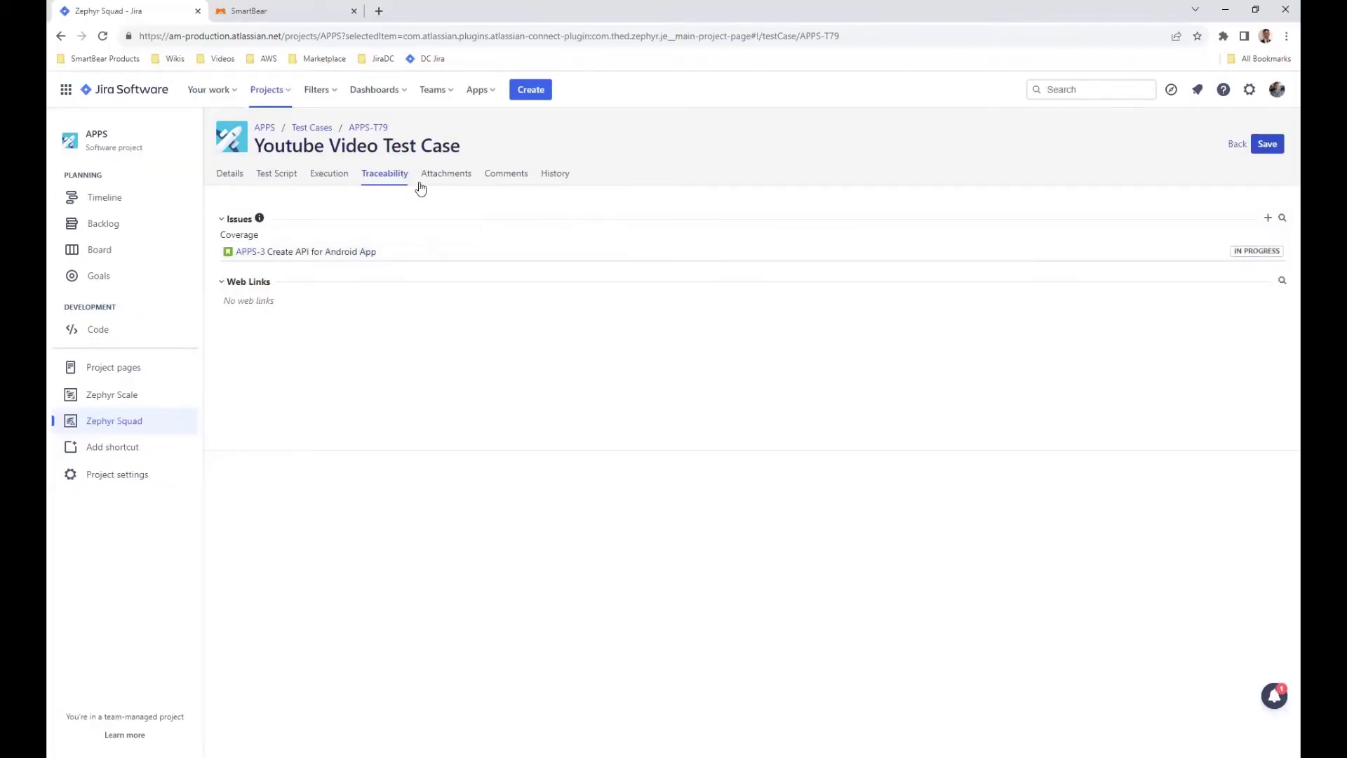
click(1268, 144)
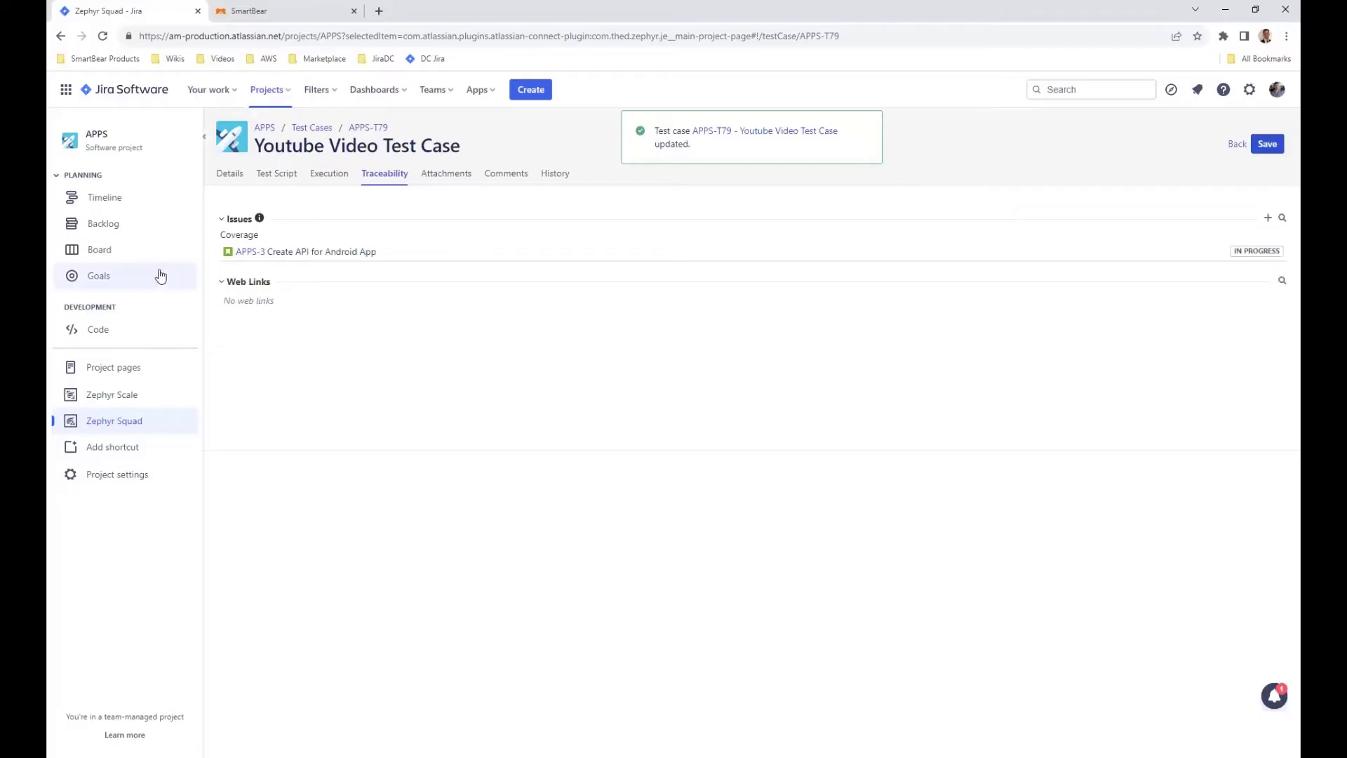
Step: Start a new test case from the board issue "Add Product Data", inspect its traceability, and leave without saving
click(121, 253)
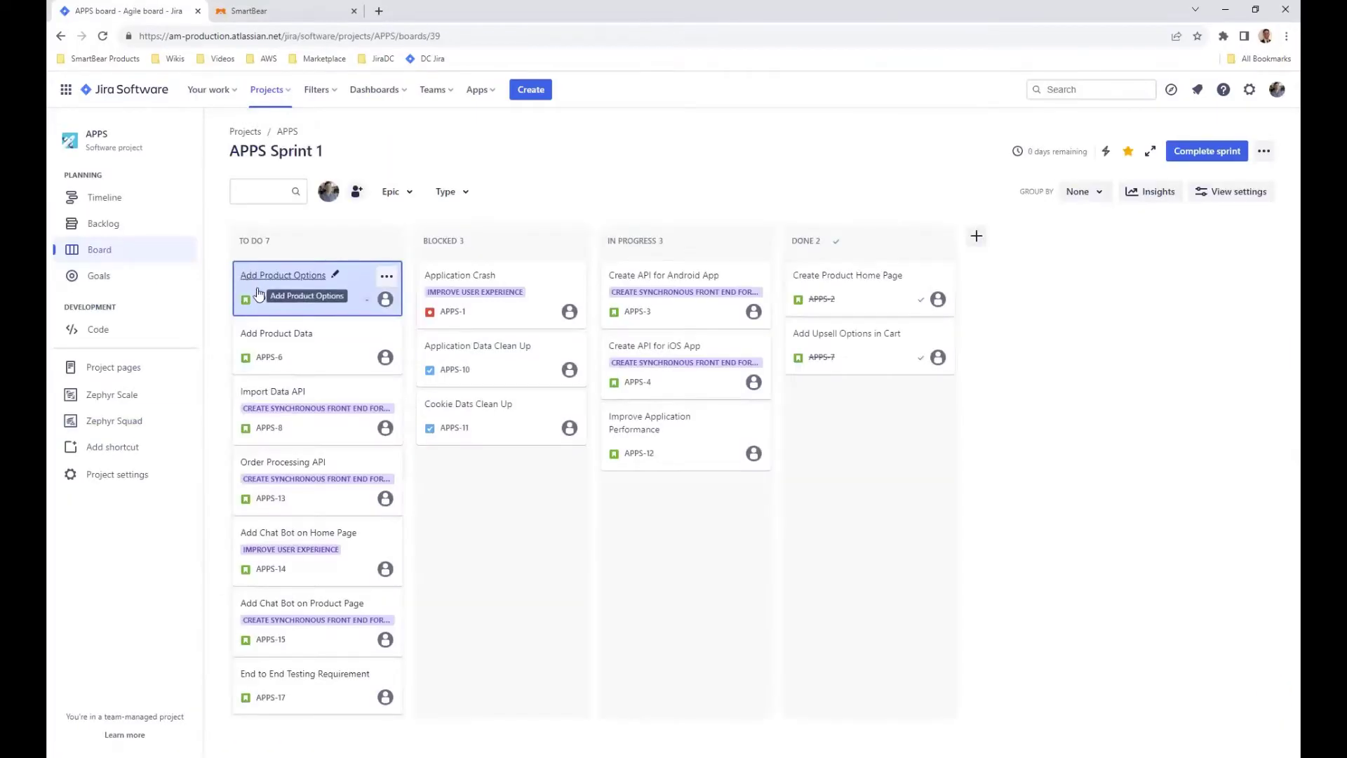
click(264, 331)
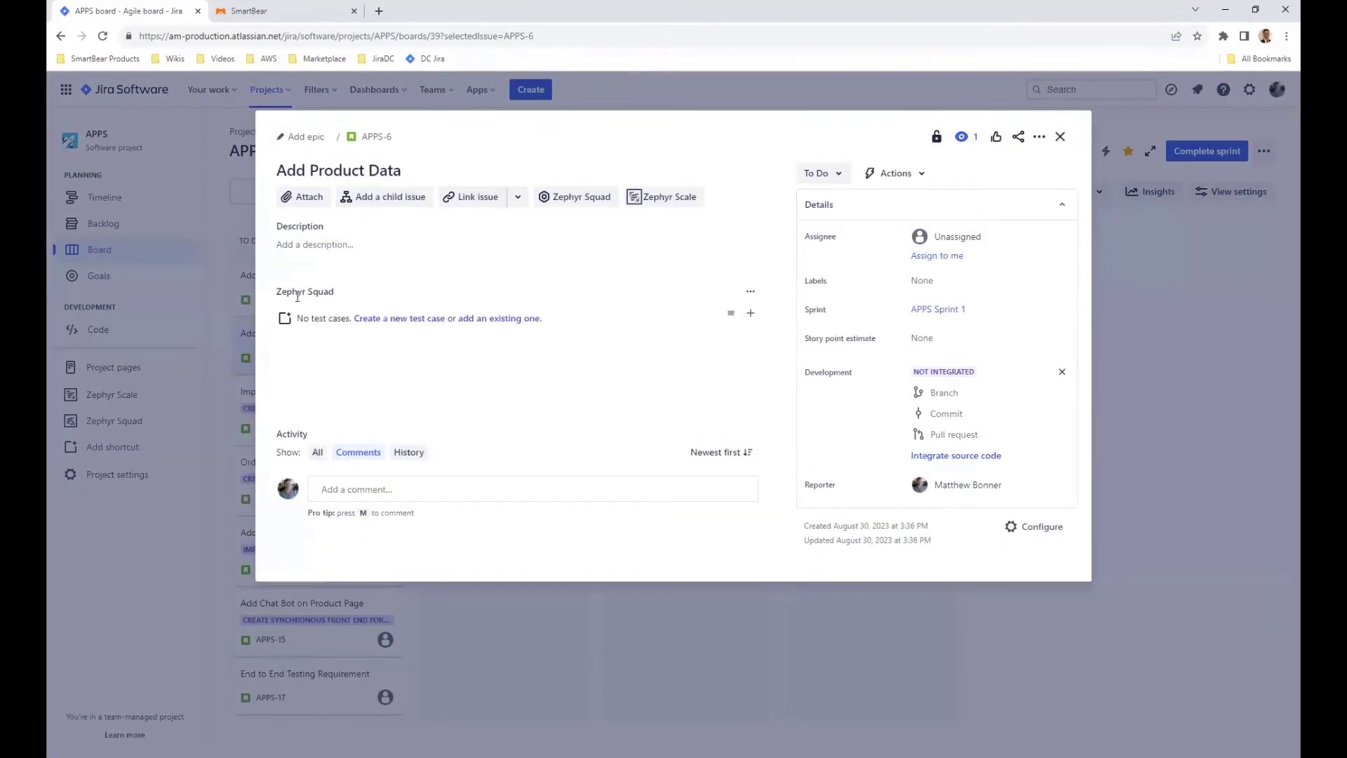
click(730, 316)
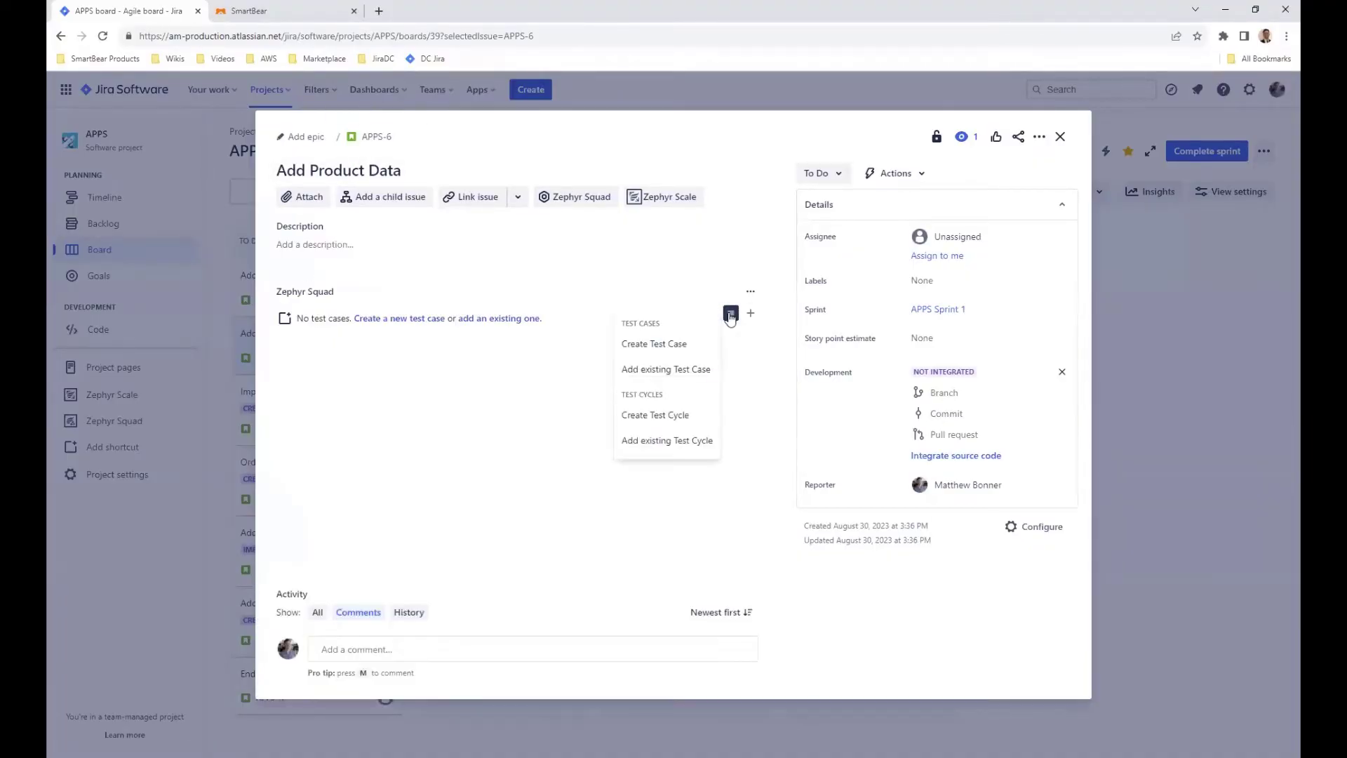
click(669, 345)
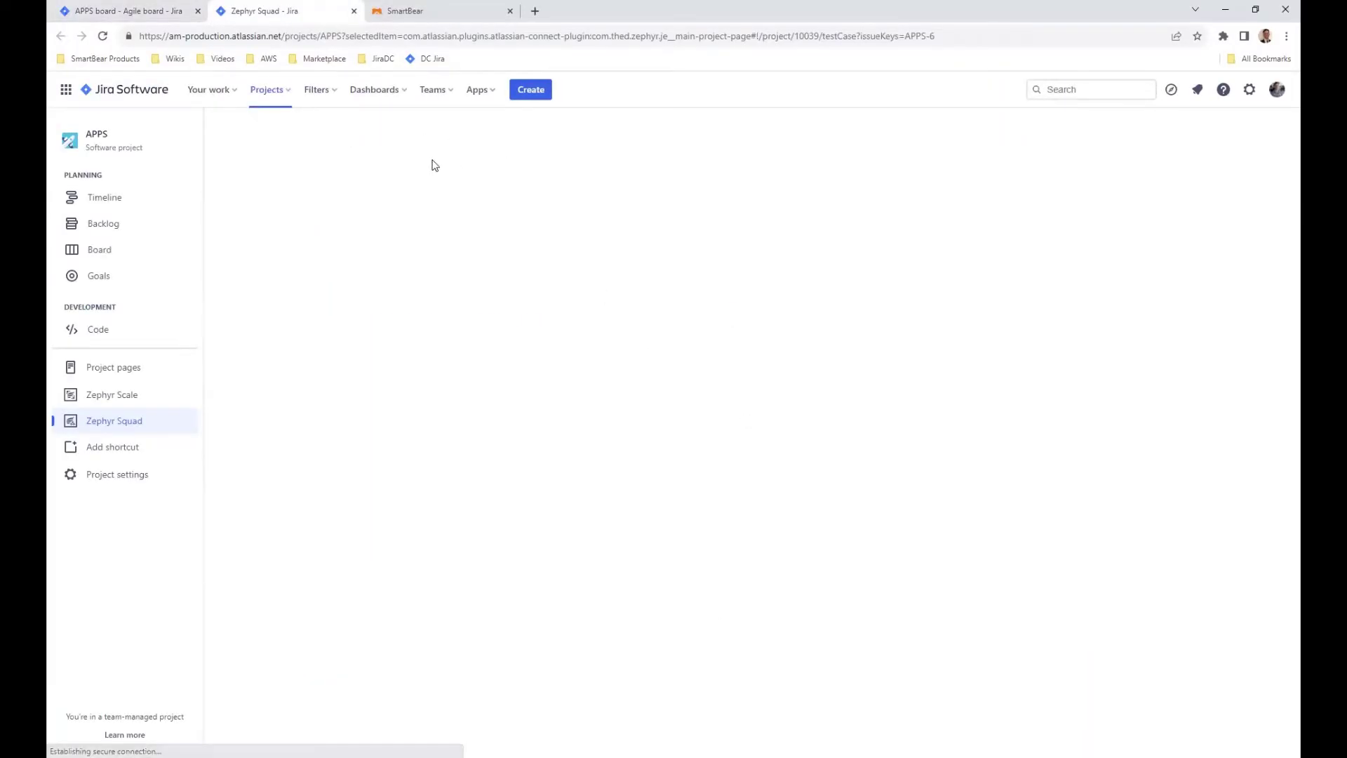
click(385, 175)
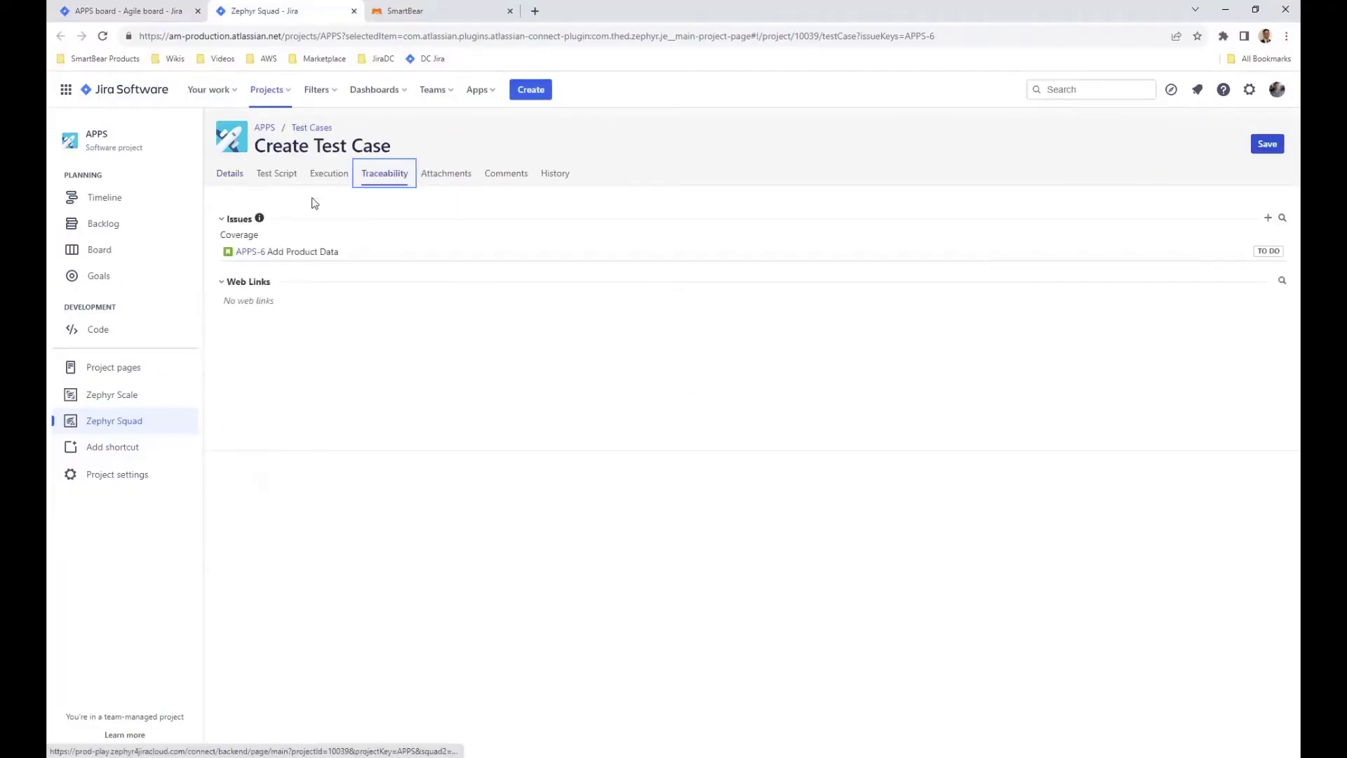
click(354, 12)
click(738, 114)
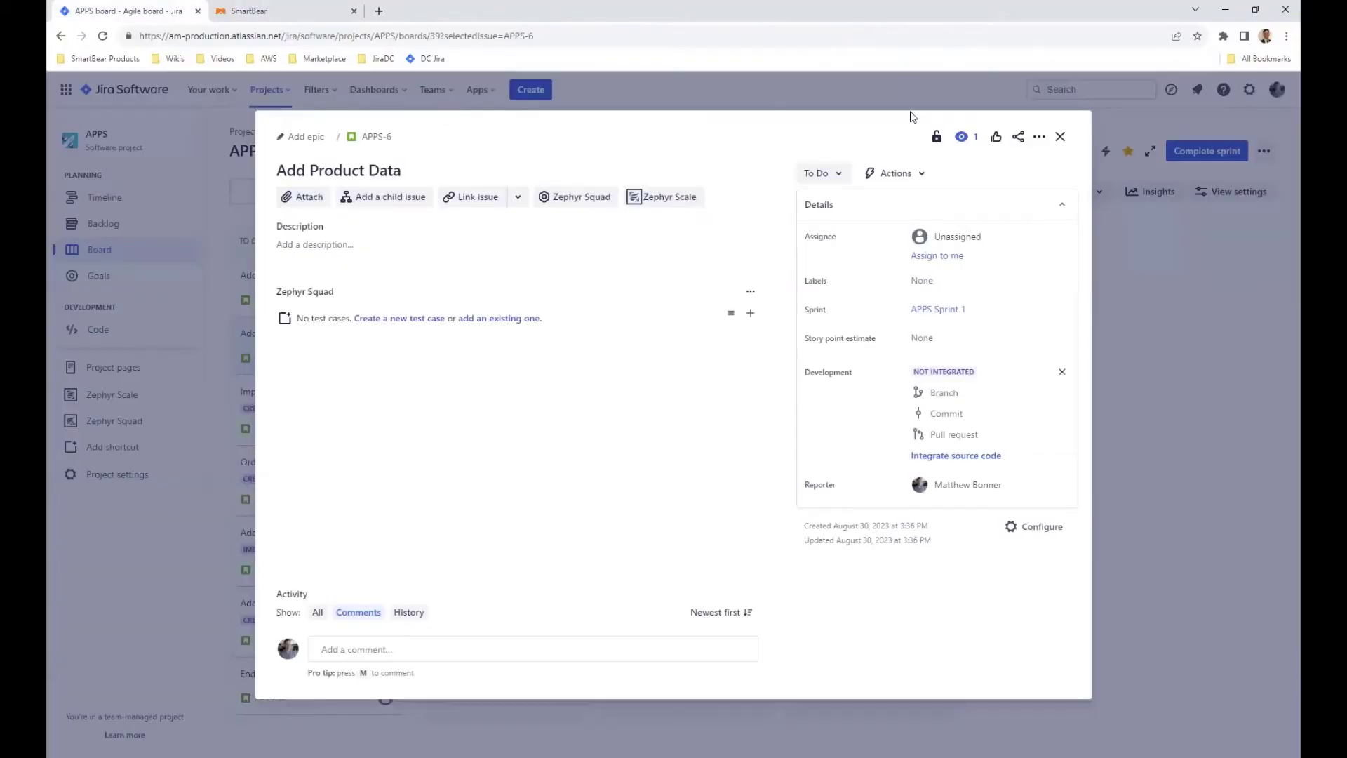
click(1061, 137)
Step: Examine the Zephyr Squad coverage of the board issue "Create API for Android App", including the execution history of Webinar Test Case
click(651, 278)
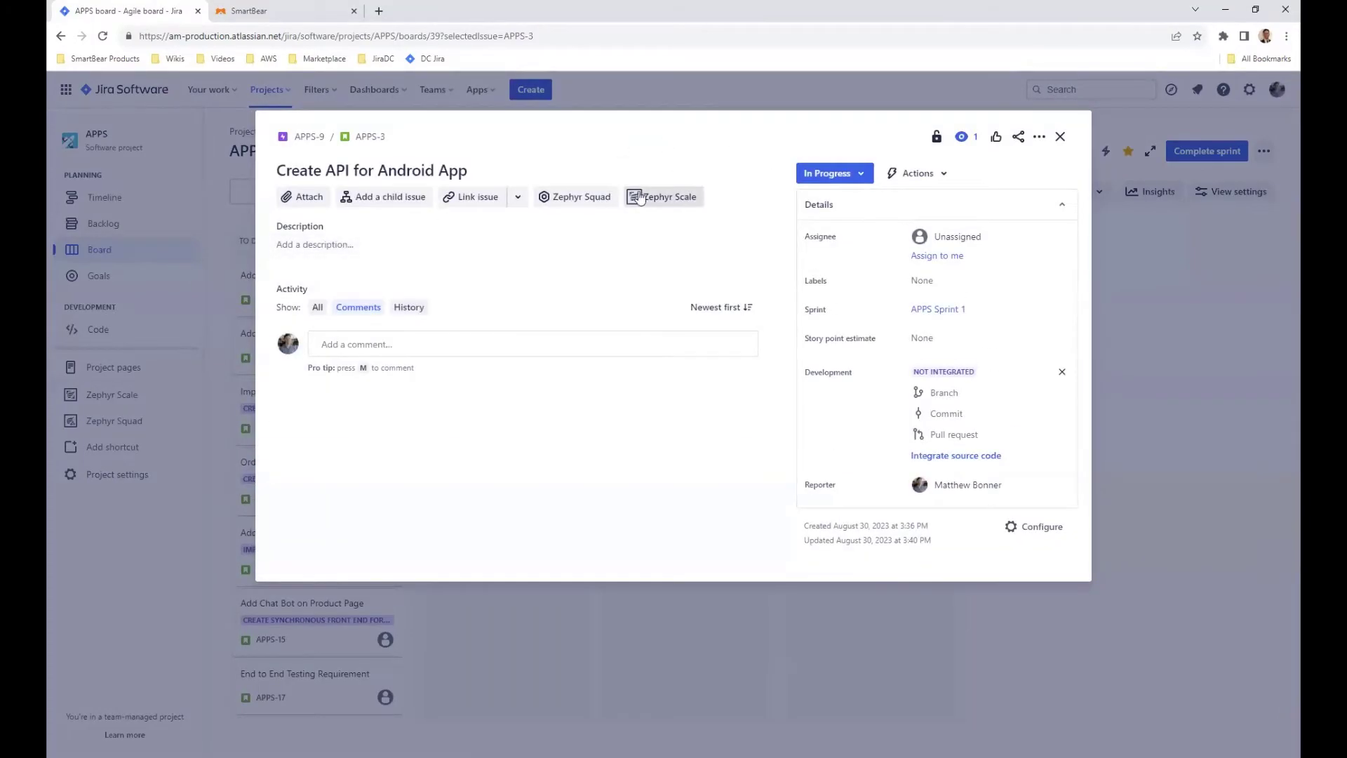
click(595, 197)
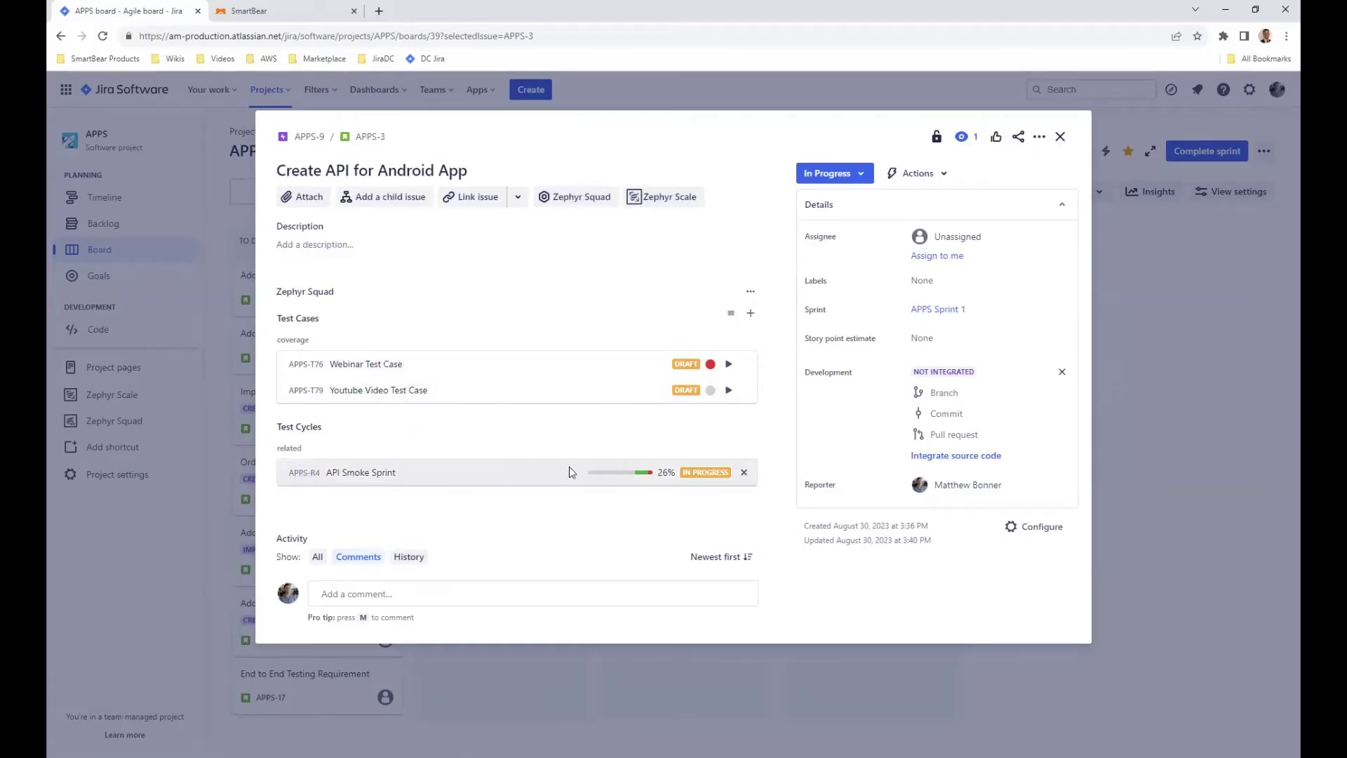
mouse_move(621, 472)
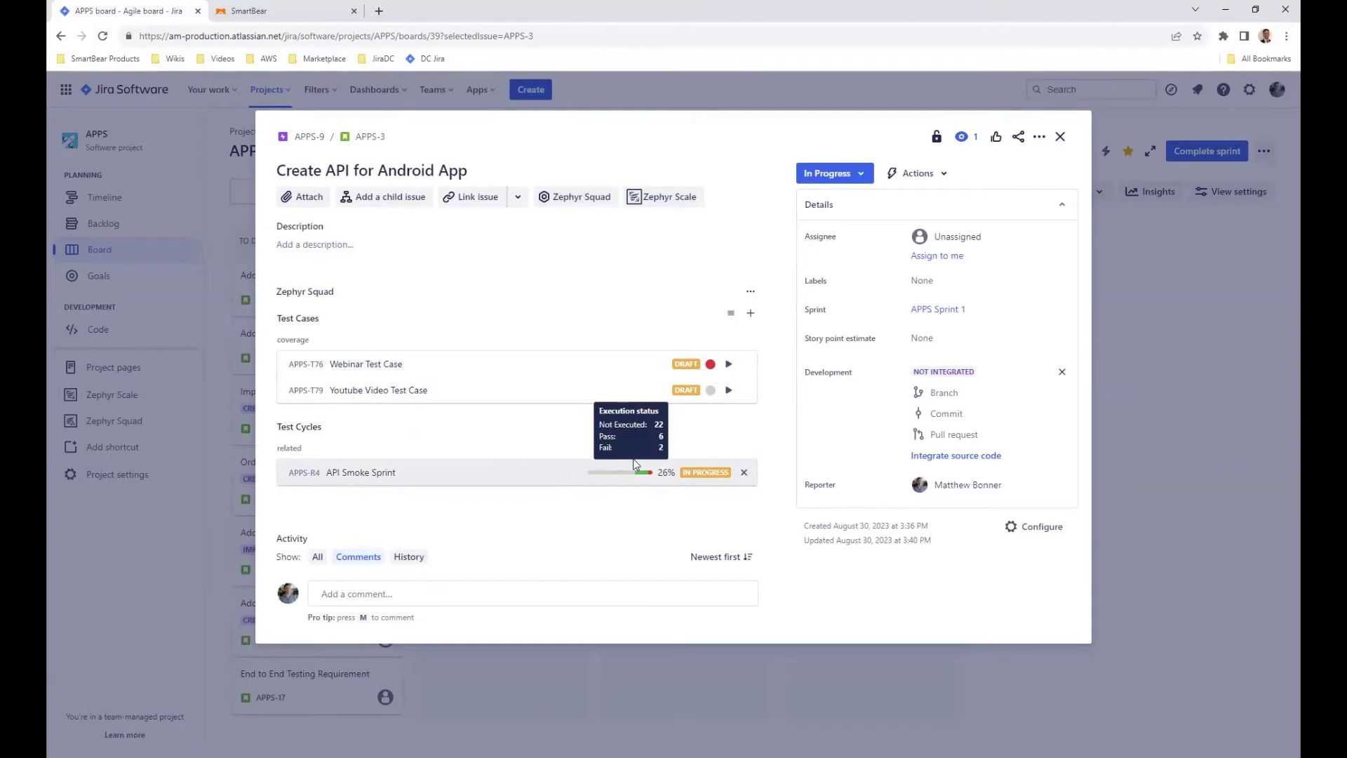
click(712, 363)
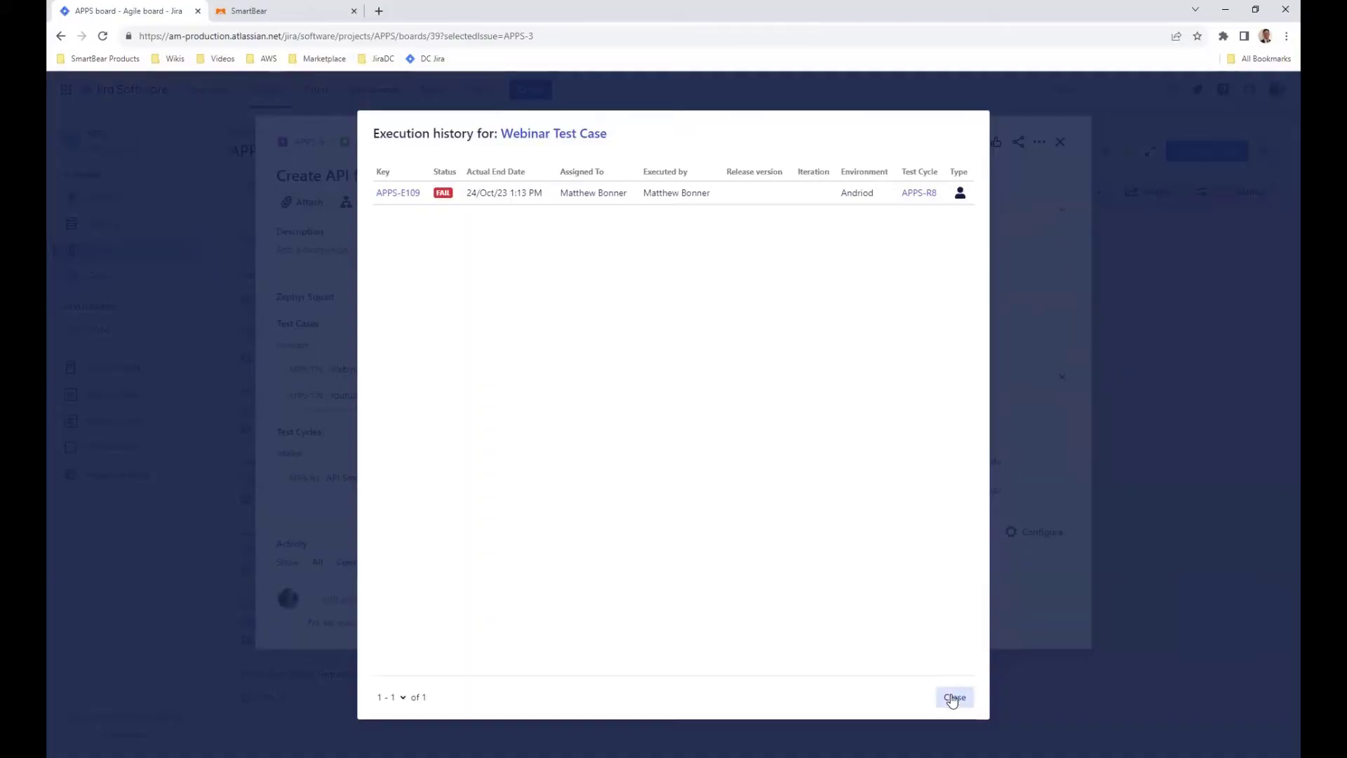
click(954, 698)
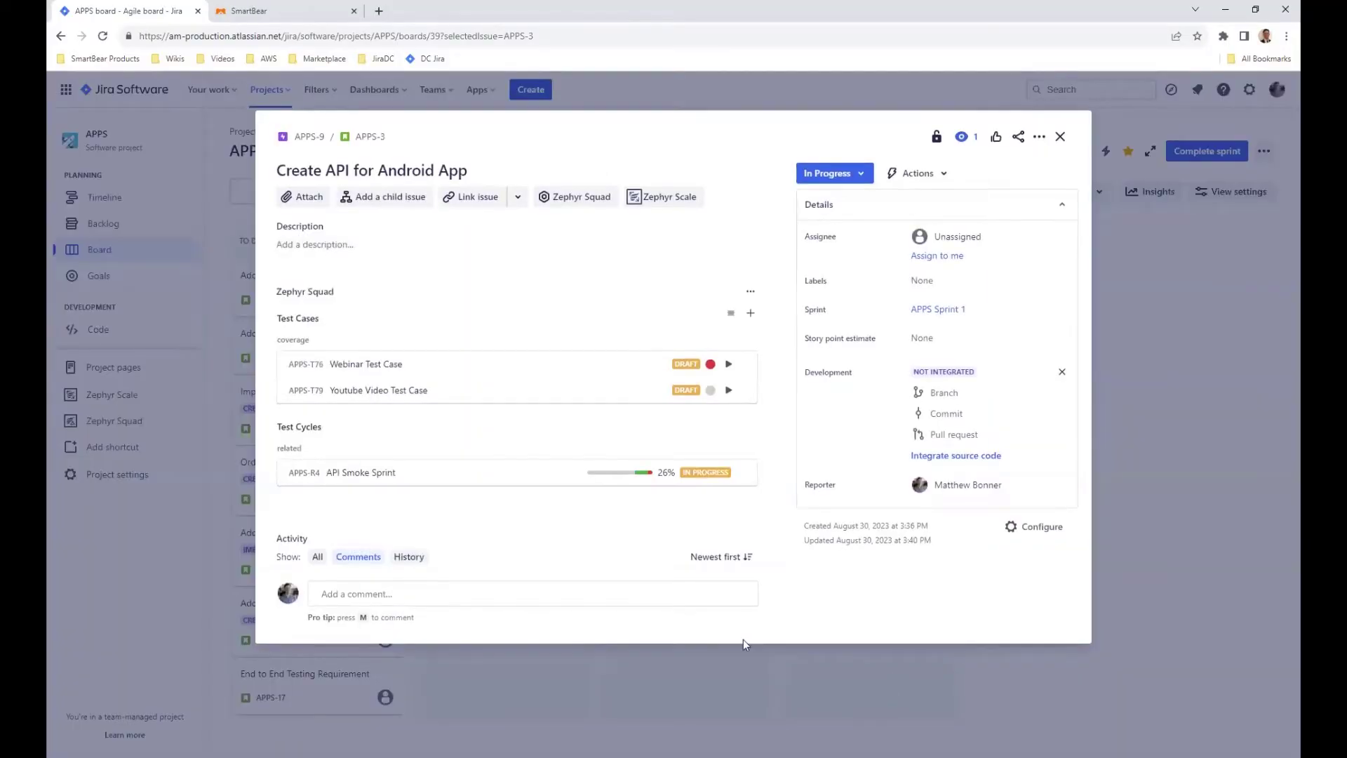
click(1061, 136)
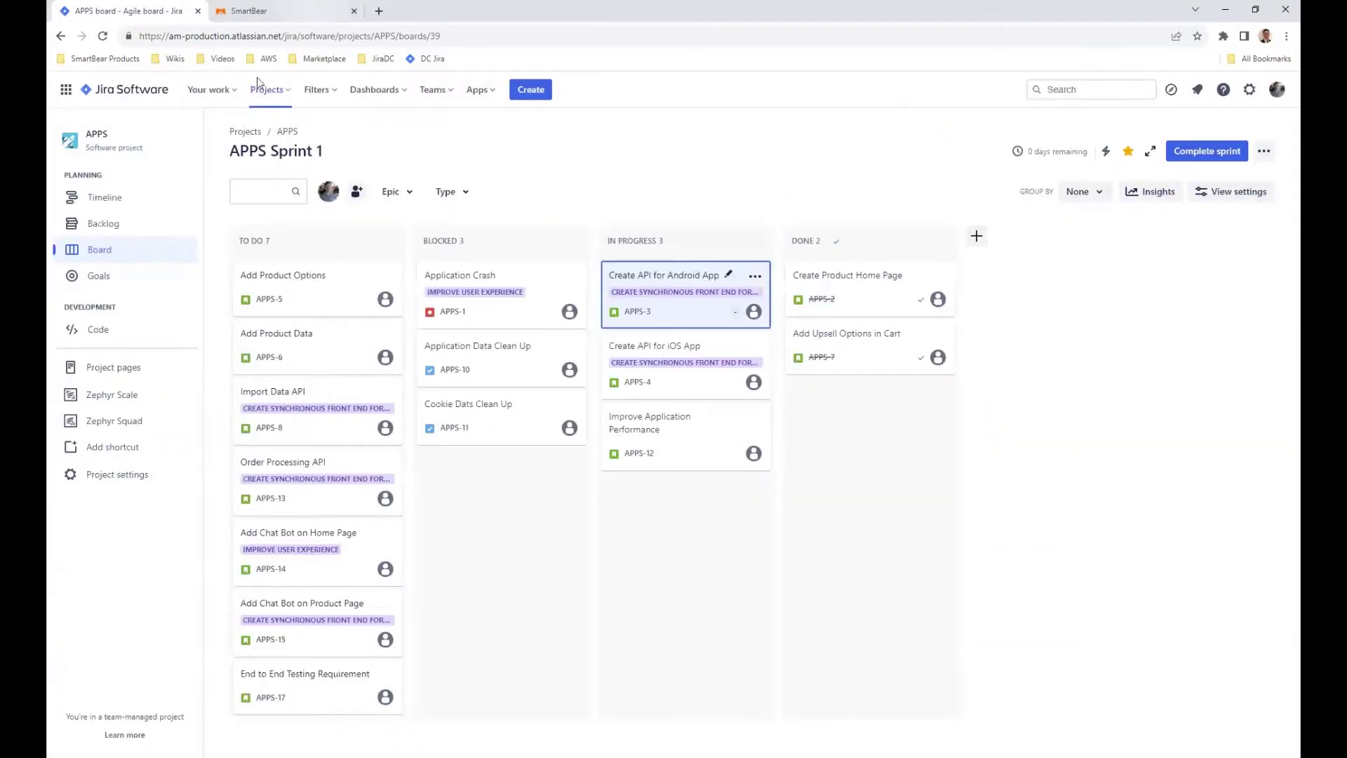
Step: Examine the execution records of Gherkin Test Case in Zephyr Squad and save the test case
click(134, 423)
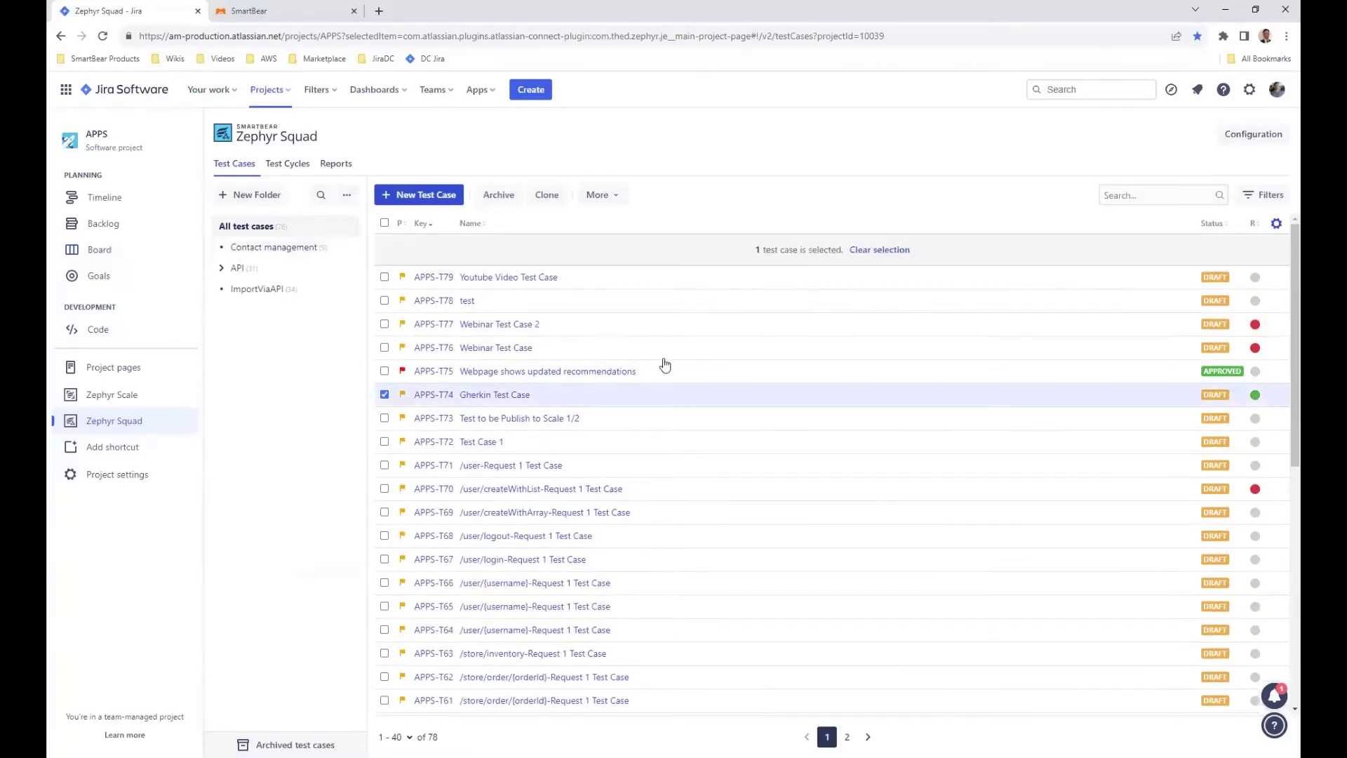
click(940, 372)
click(493, 396)
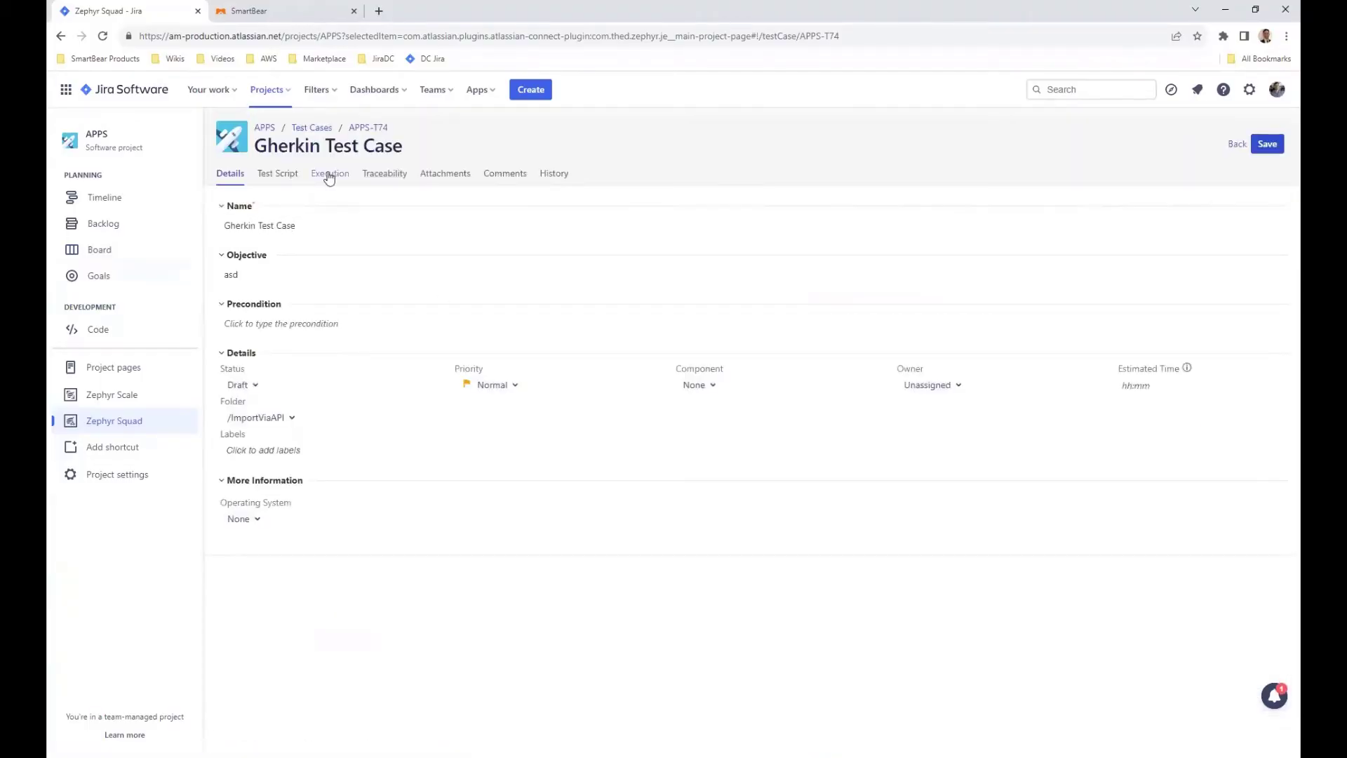
click(329, 175)
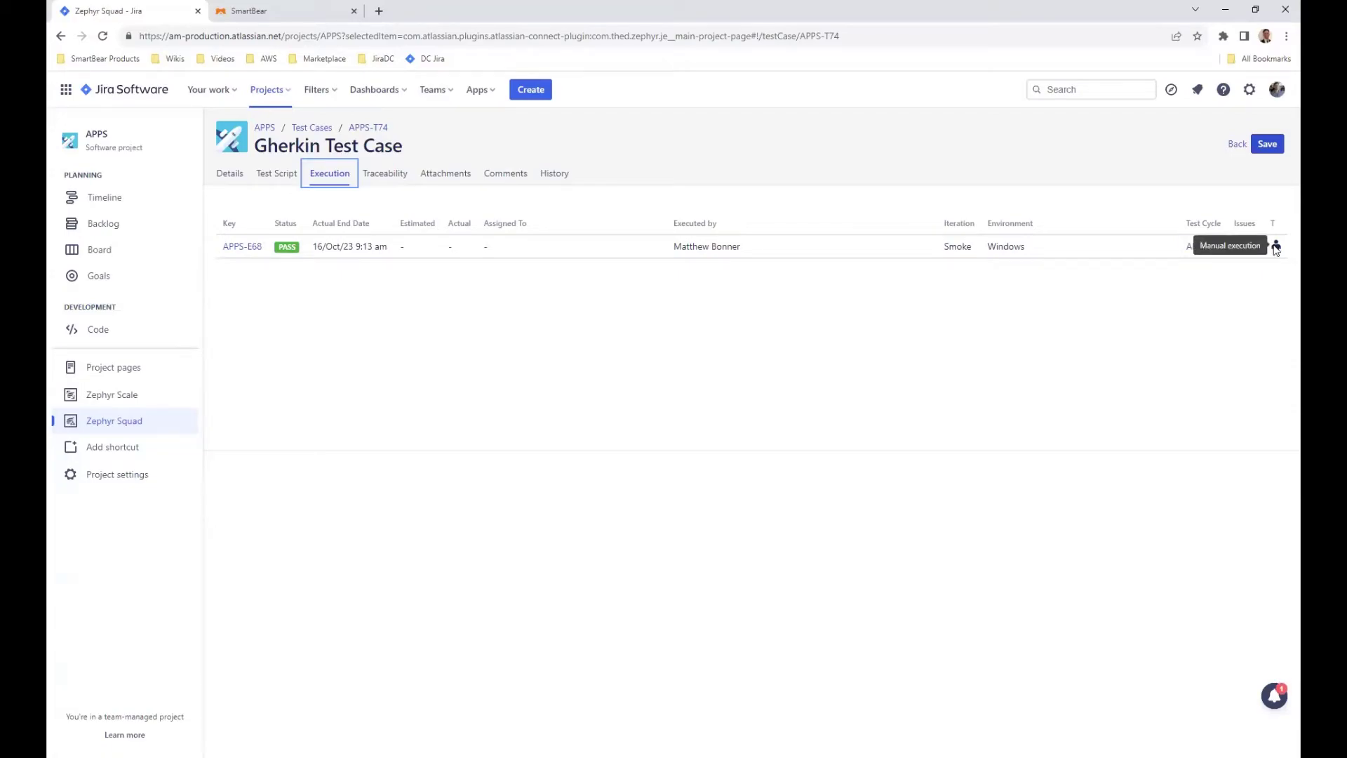
click(1265, 146)
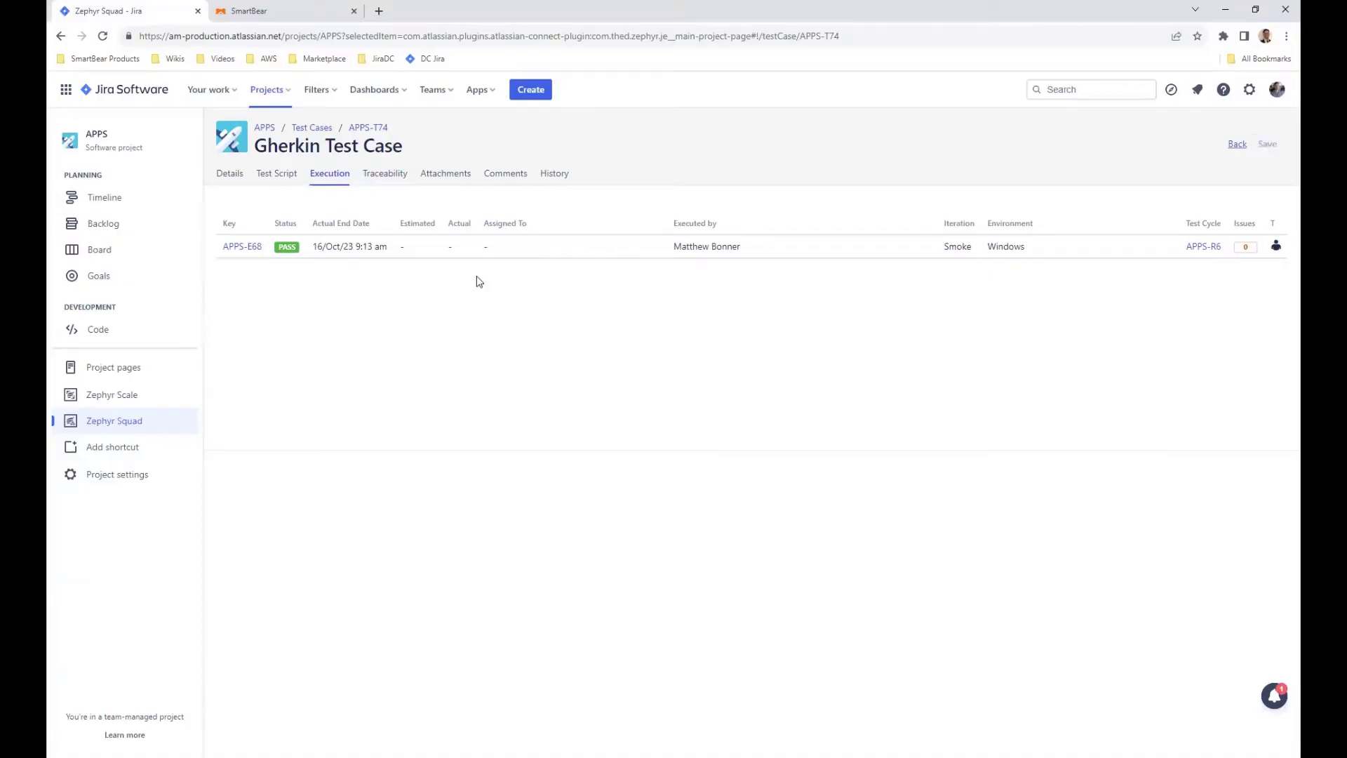
Step: Review the attachments, comments and history of the Youtube Video Test Case
click(310, 129)
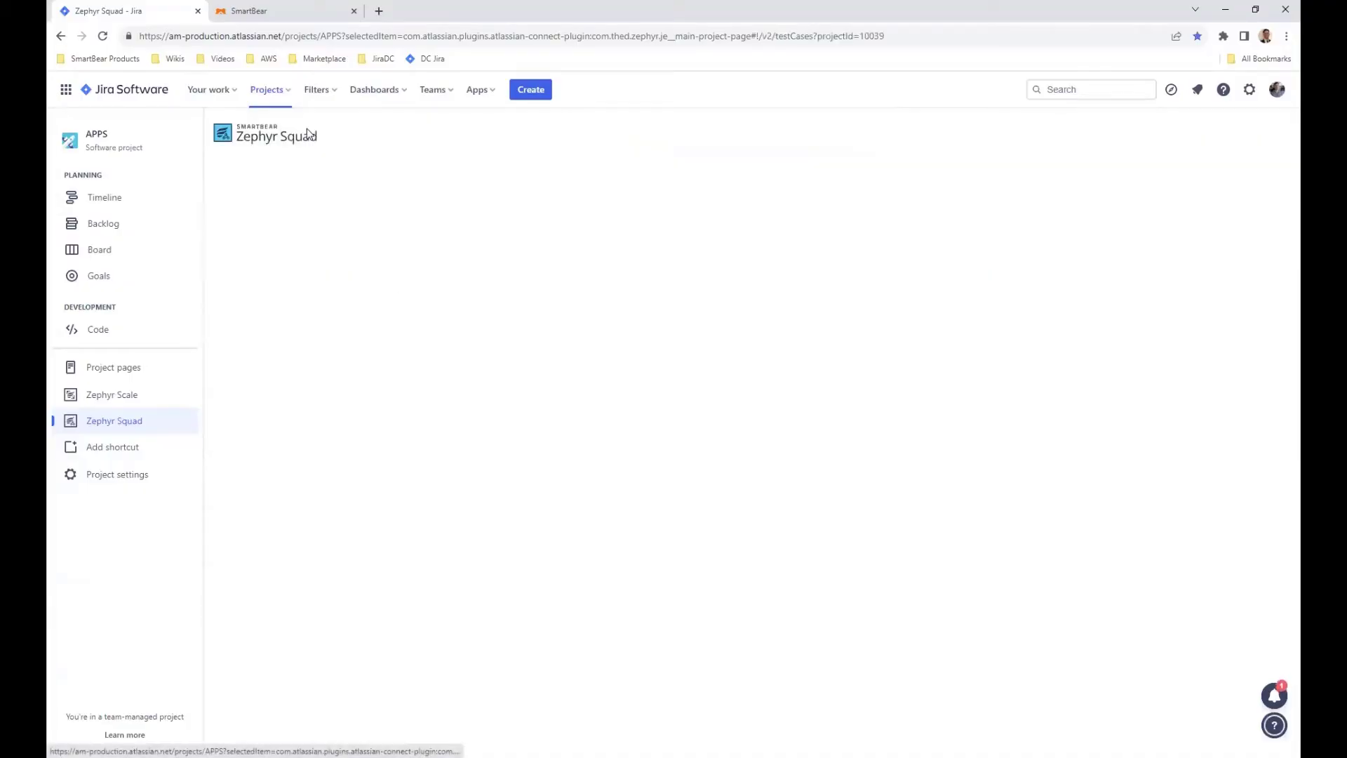
click(536, 247)
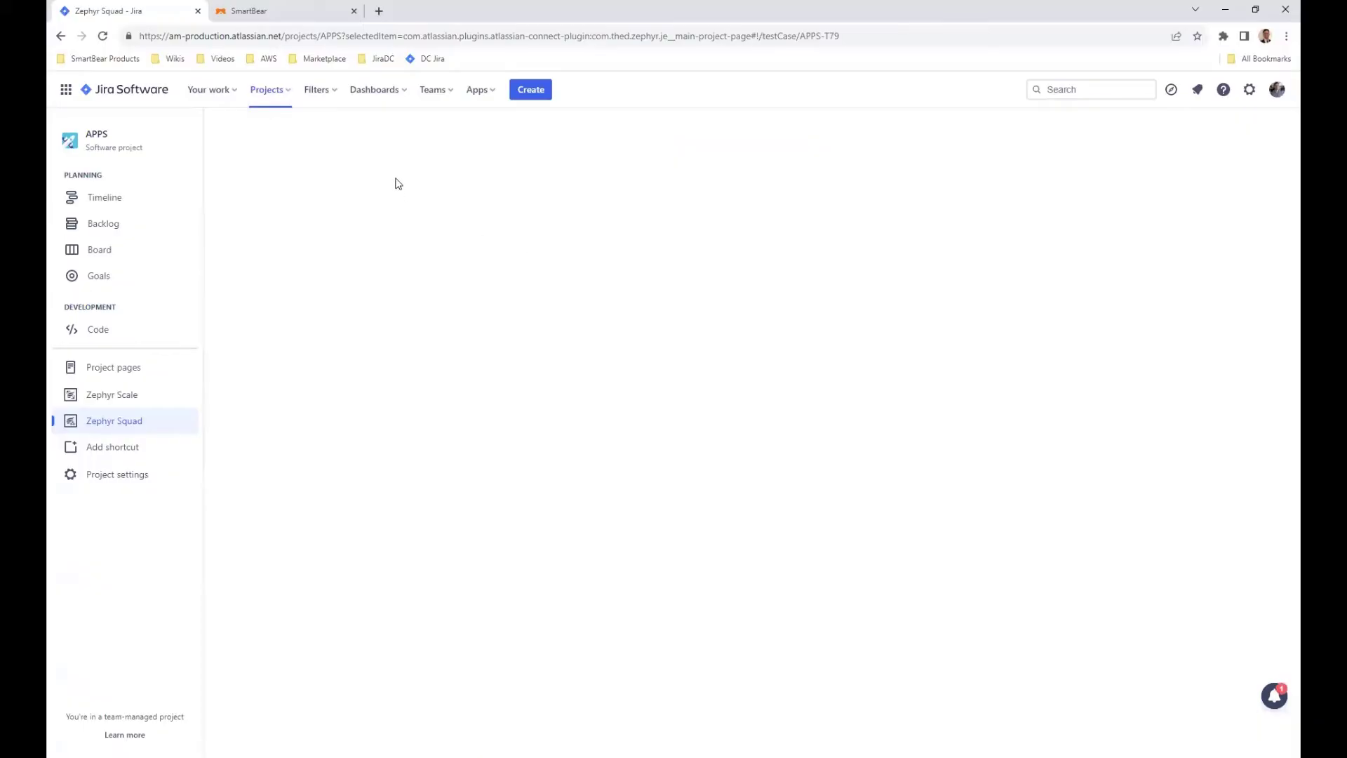
click(441, 173)
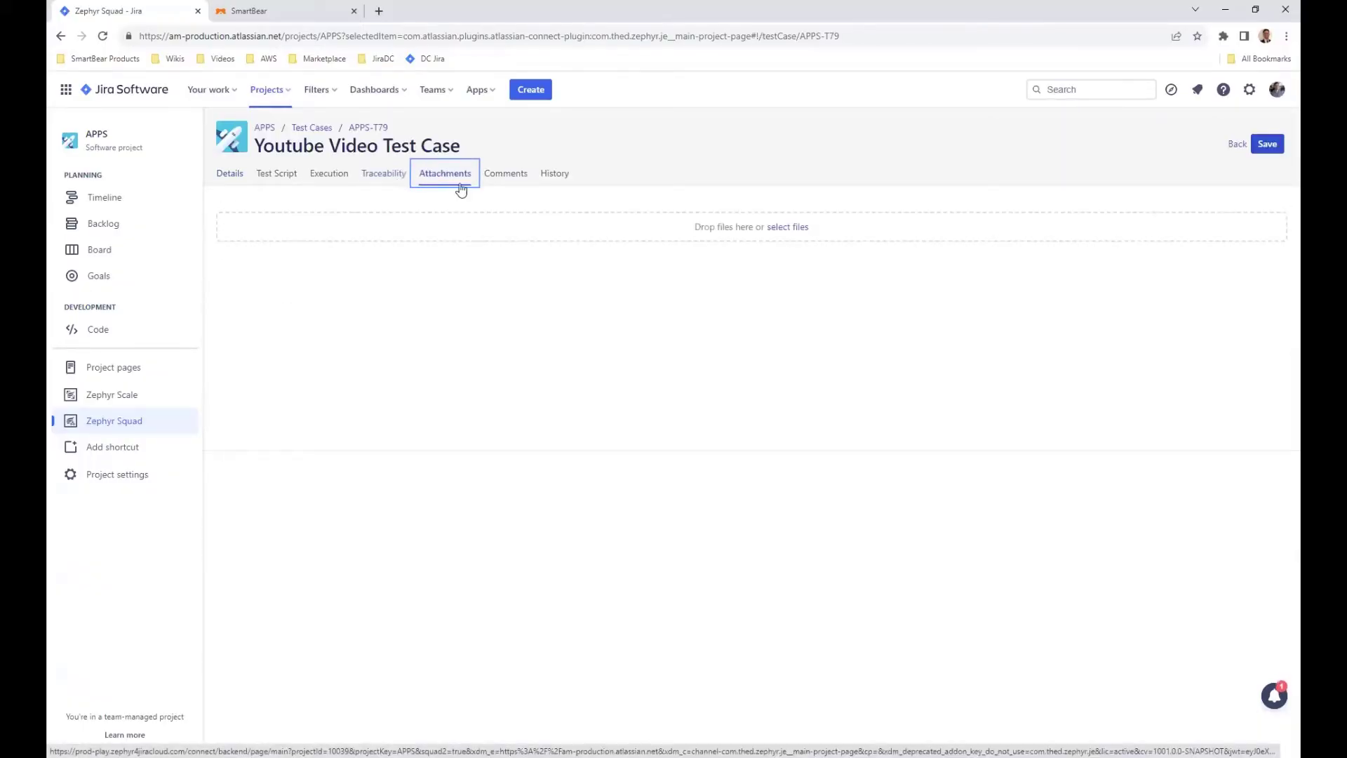
click(509, 180)
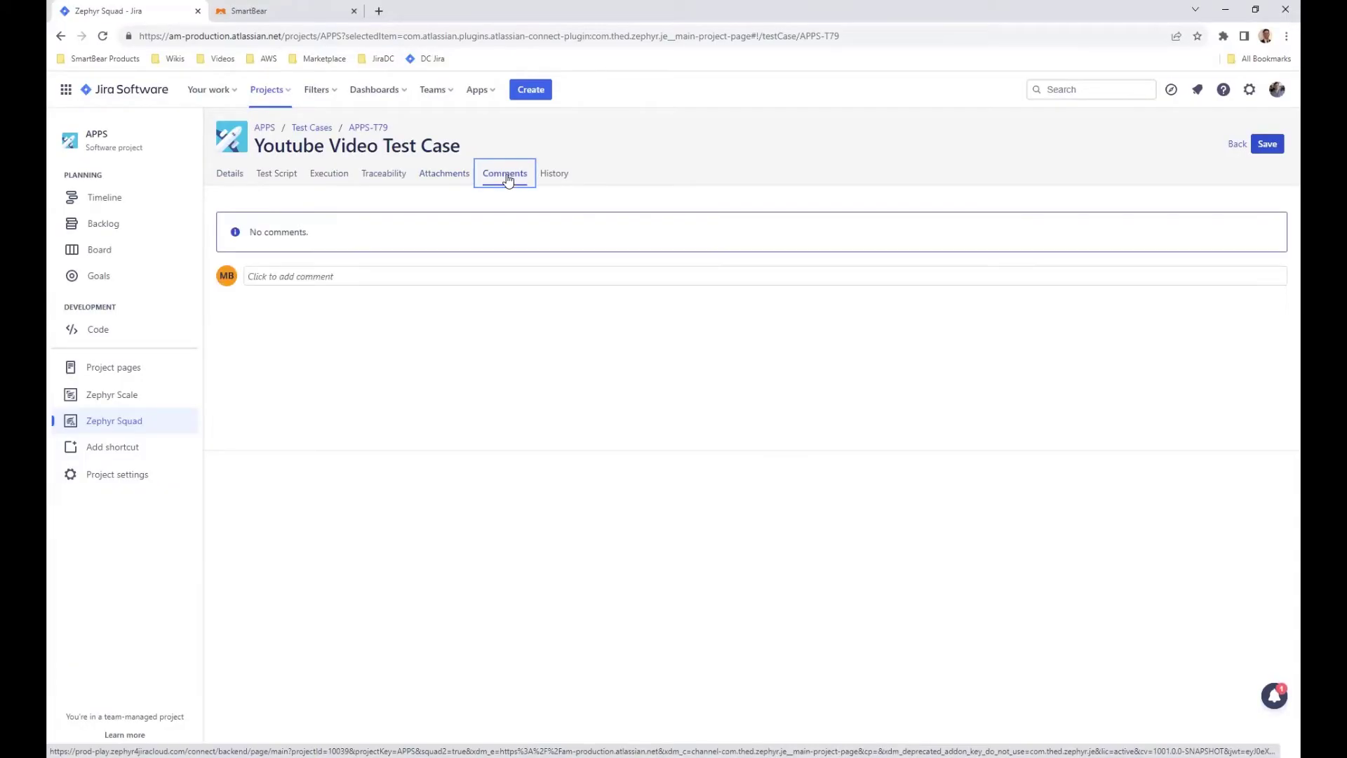
click(547, 172)
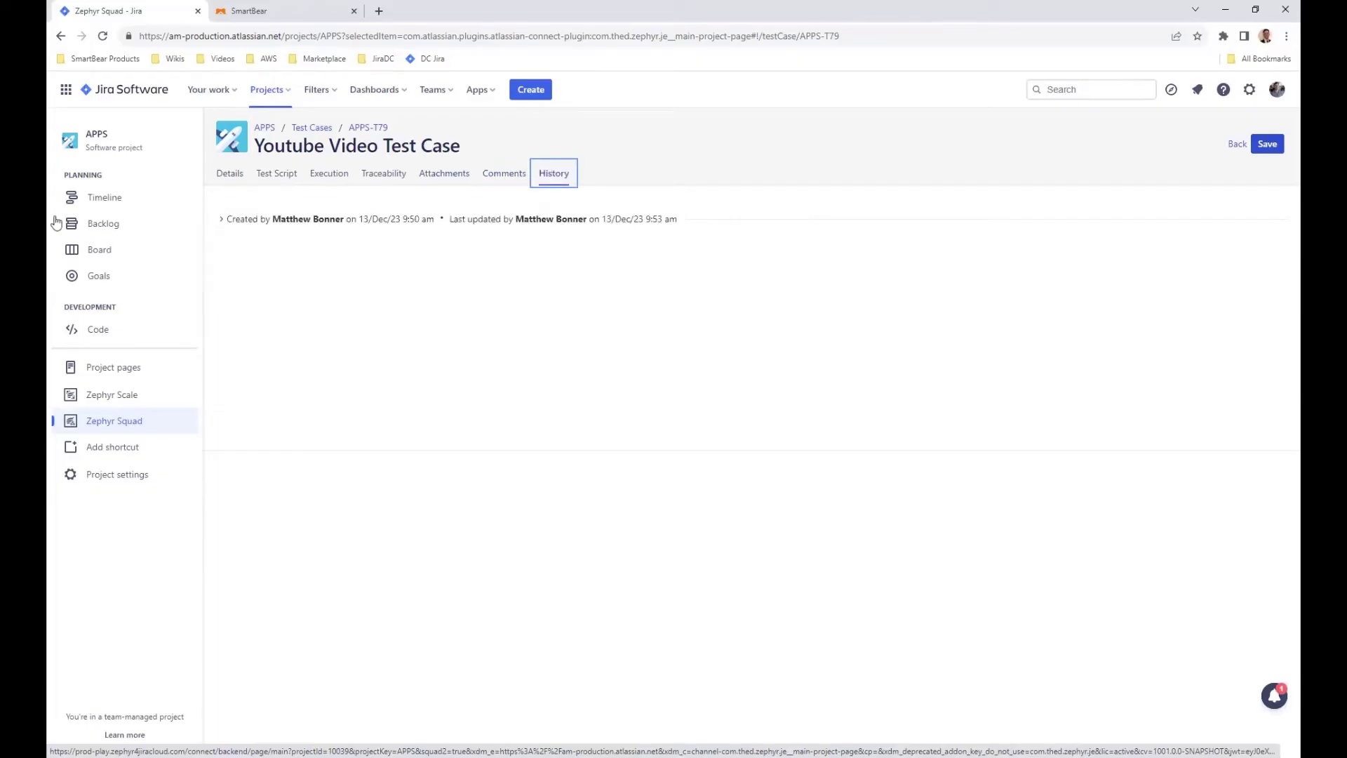
drag(217, 216, 223, 218)
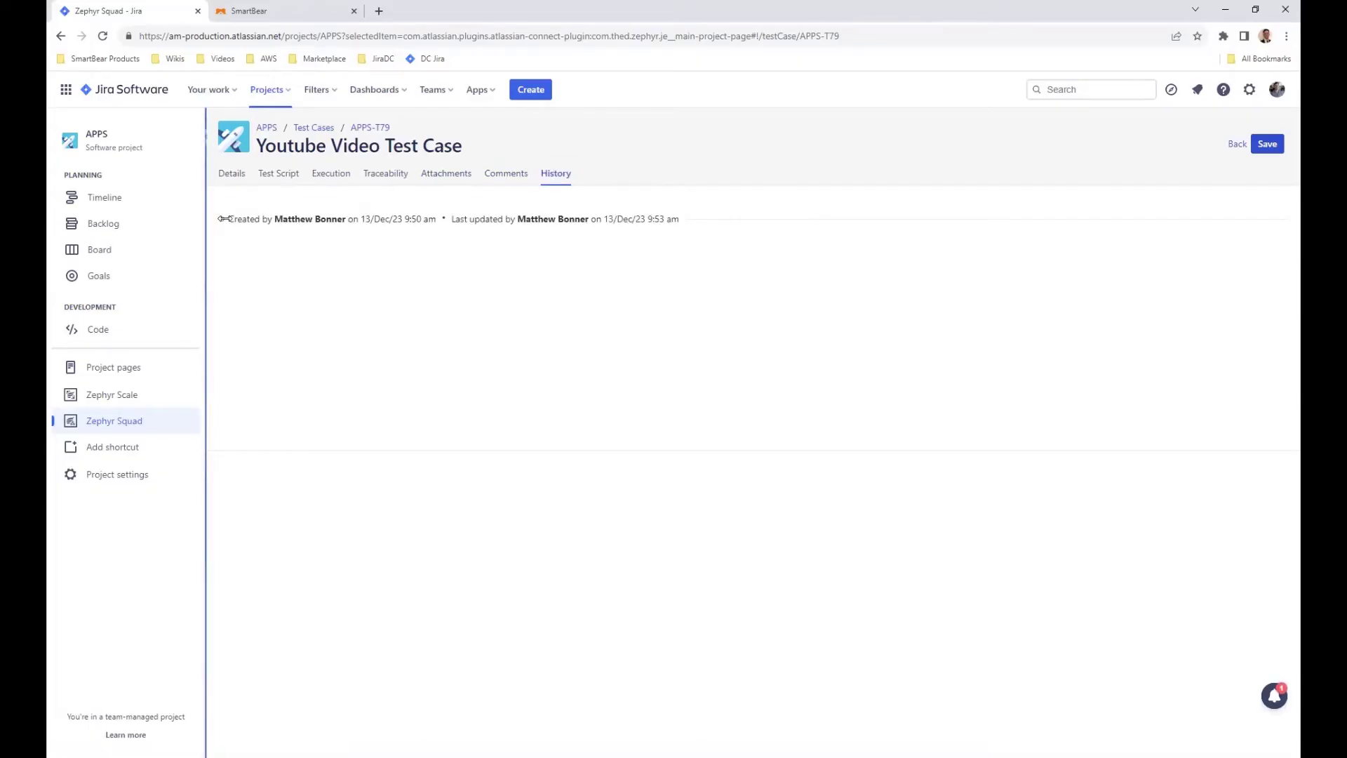
Step: Reset the assignee filter on the test cycles overview and set its grouping to the default List
click(314, 128)
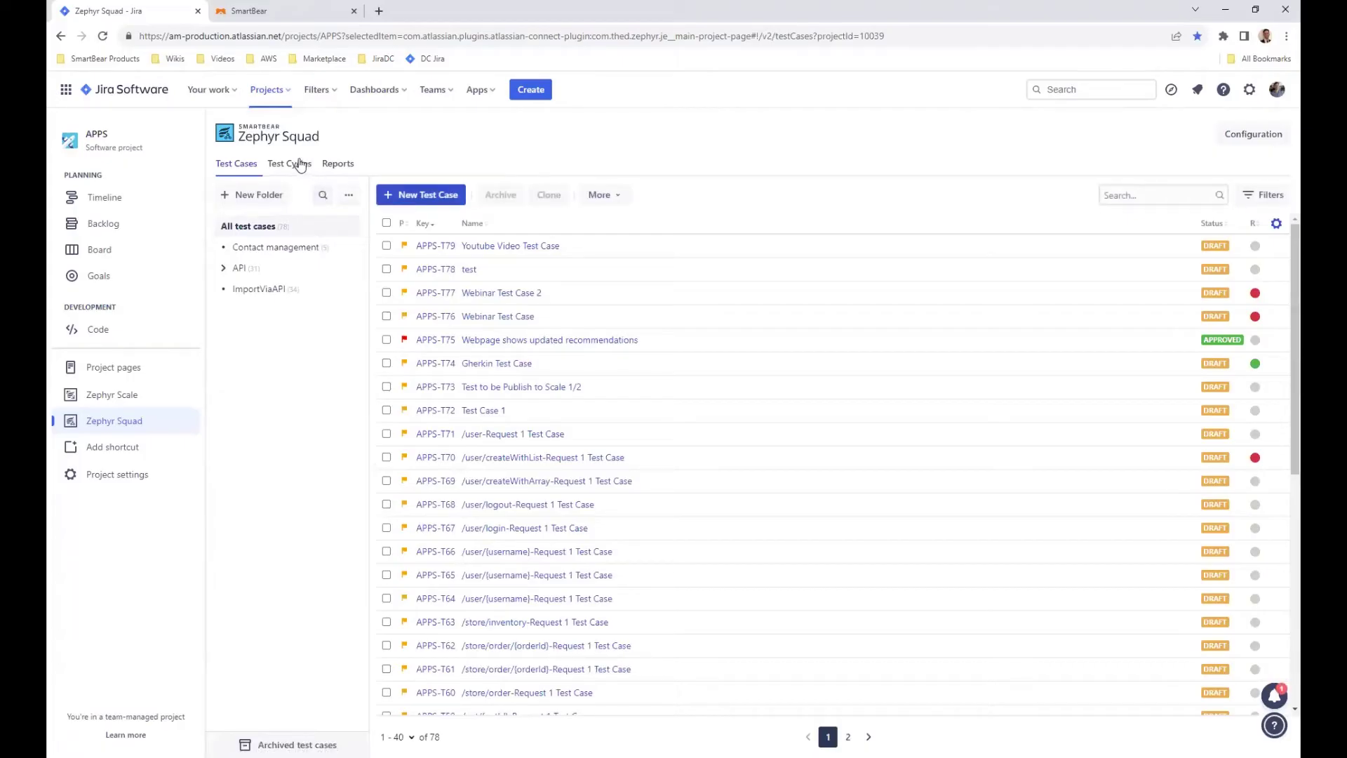
click(301, 164)
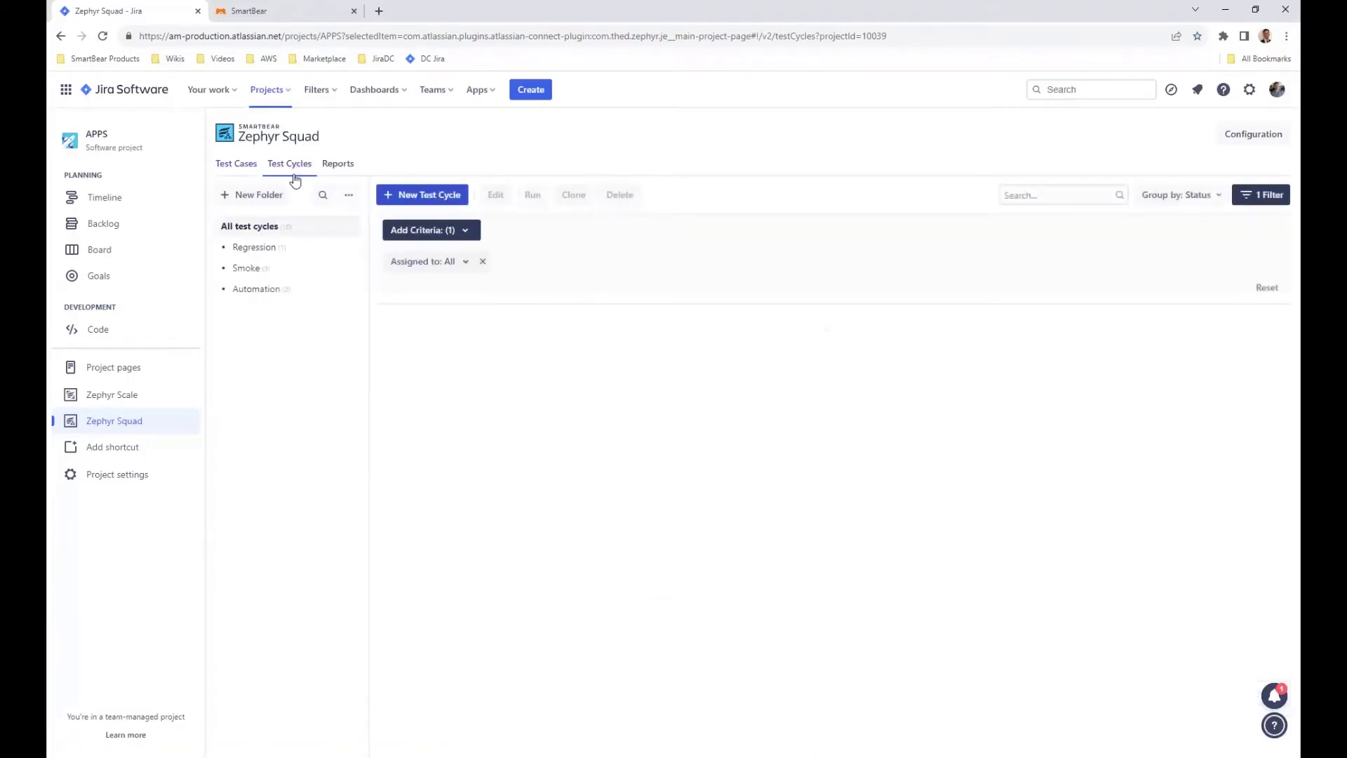
click(1240, 201)
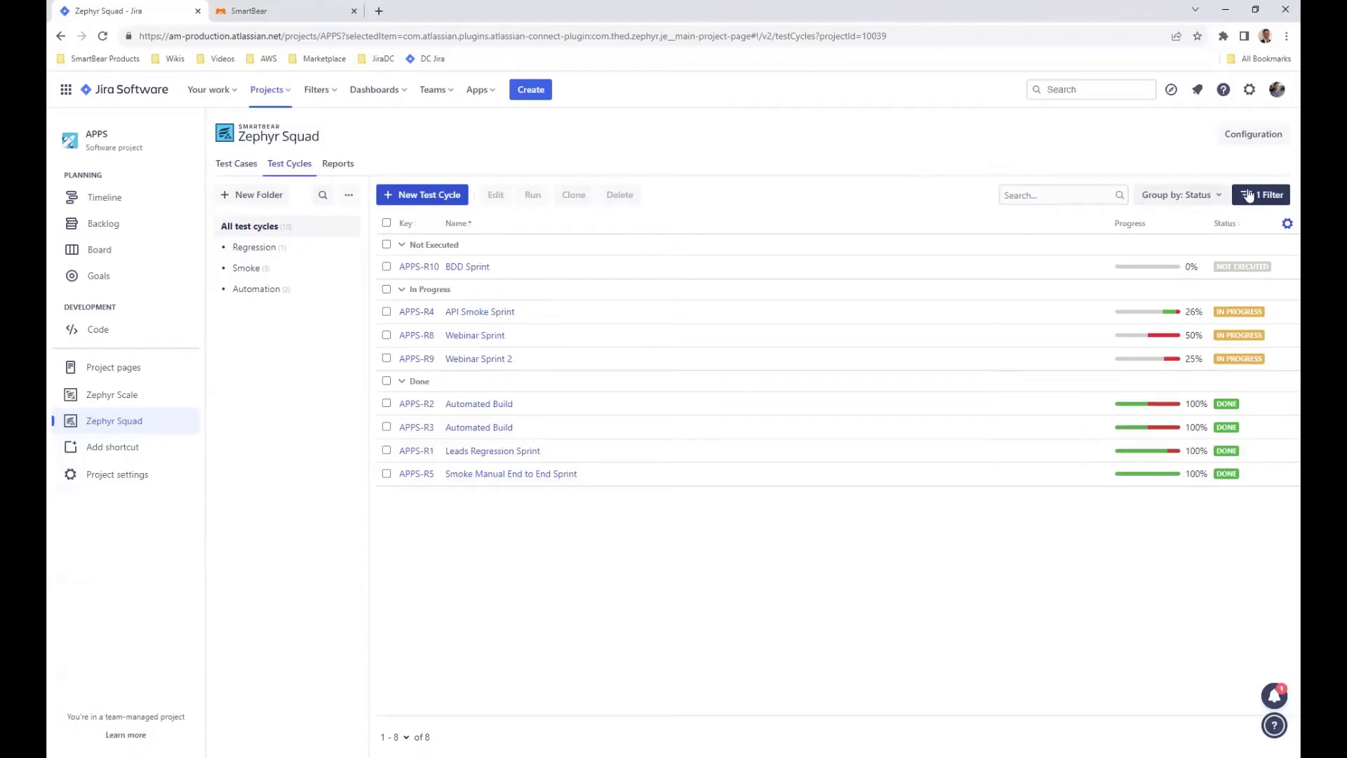
click(1277, 199)
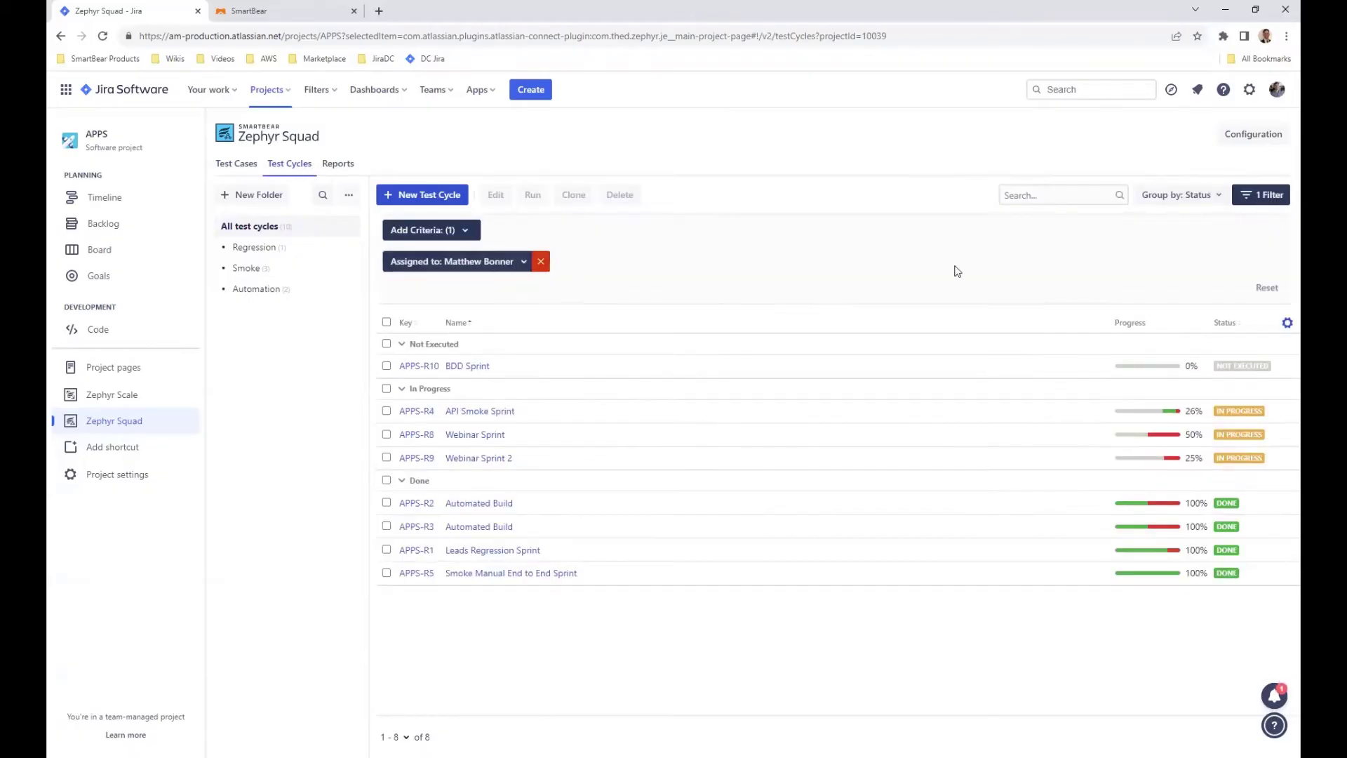
click(1265, 289)
click(1183, 194)
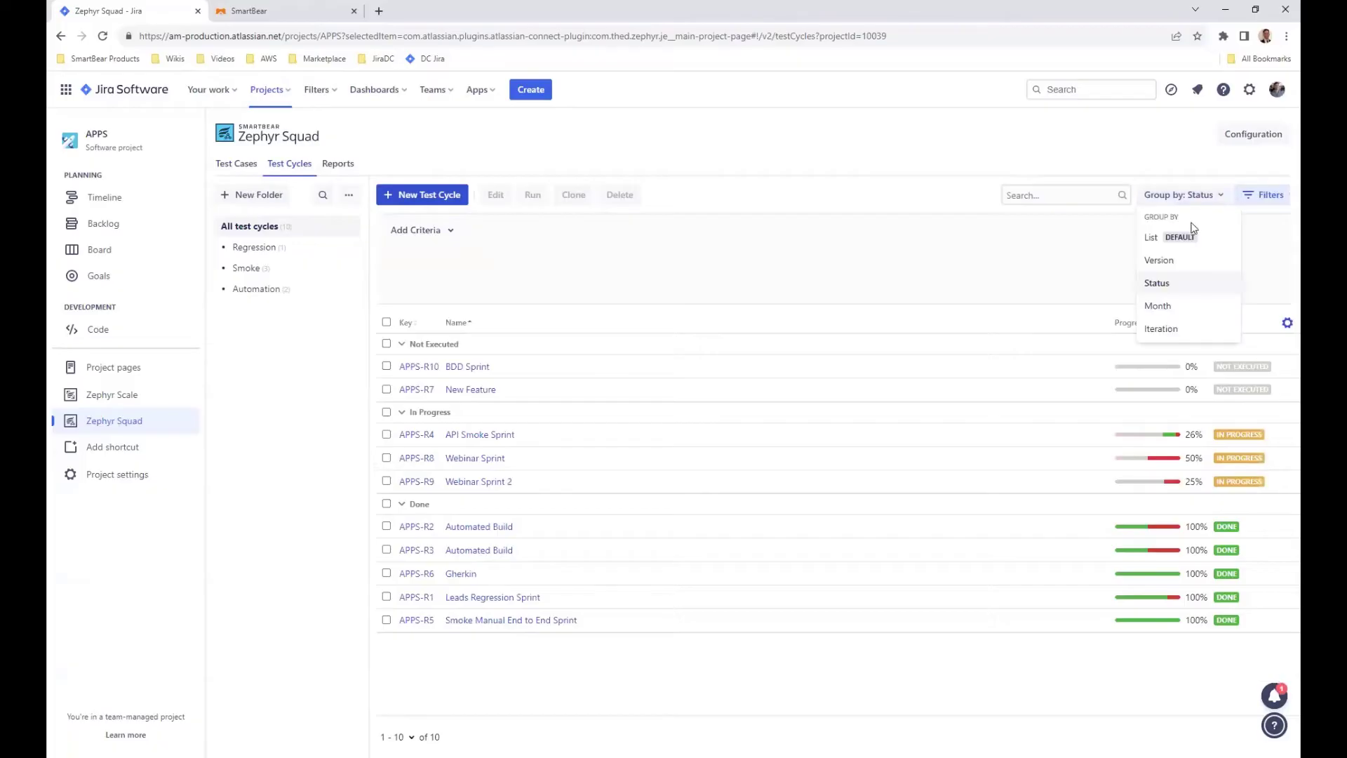
click(1183, 234)
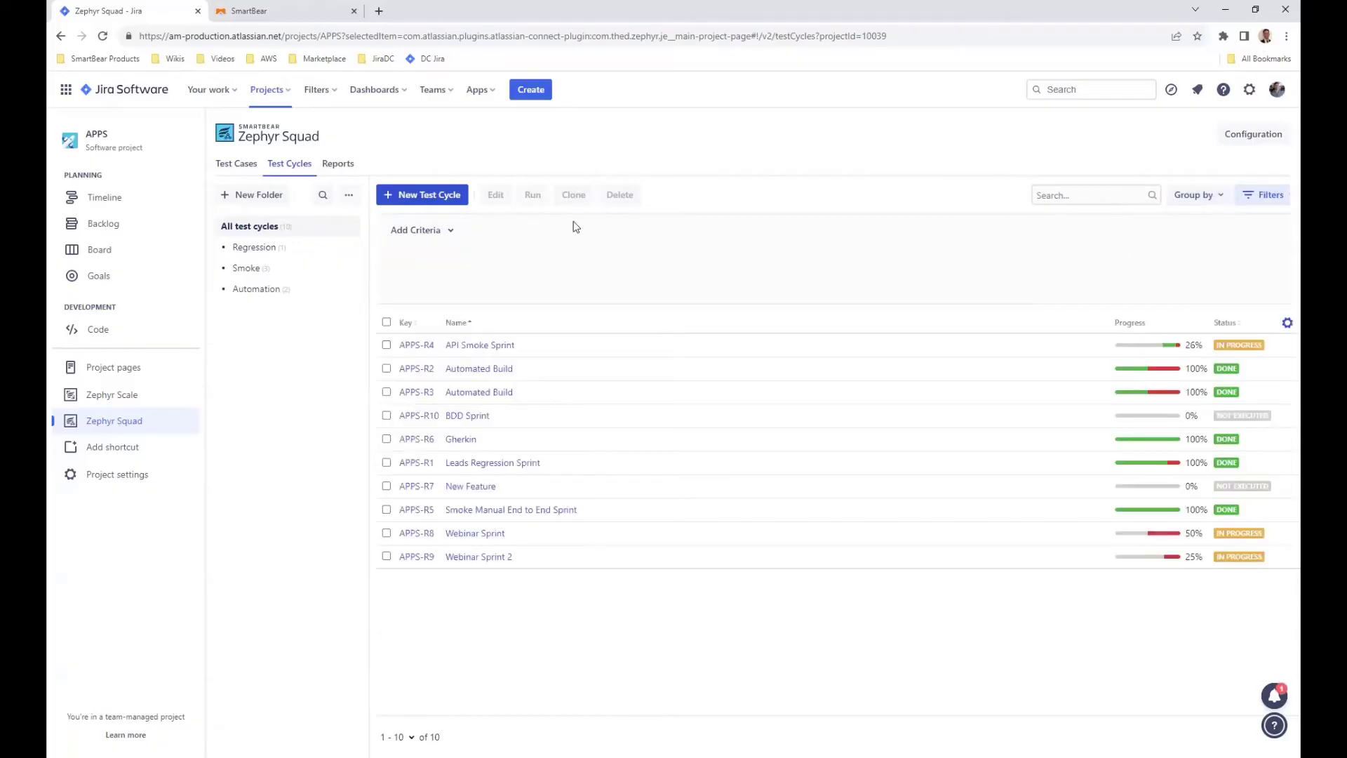
Step: Create a new test cycle named Webinar Sprint and view its available folder choices
click(403, 199)
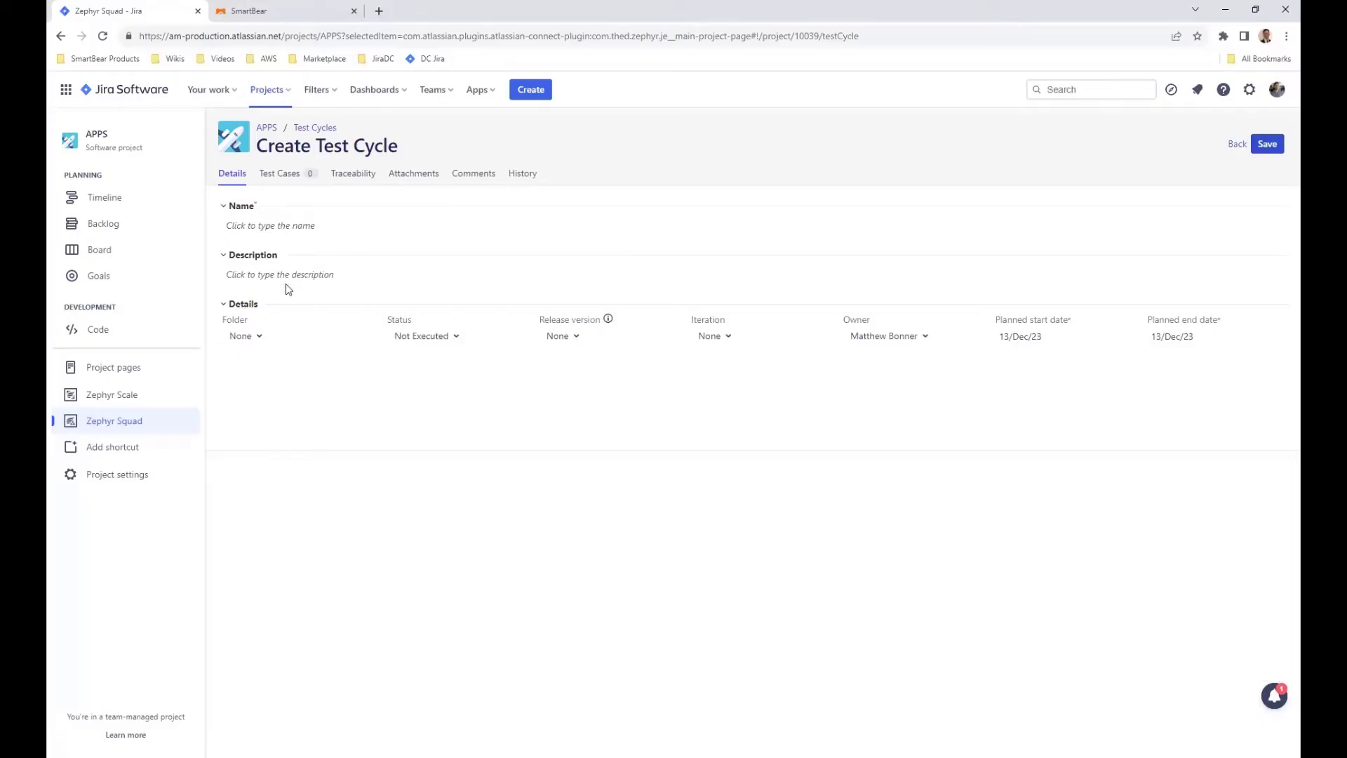
click(300, 226)
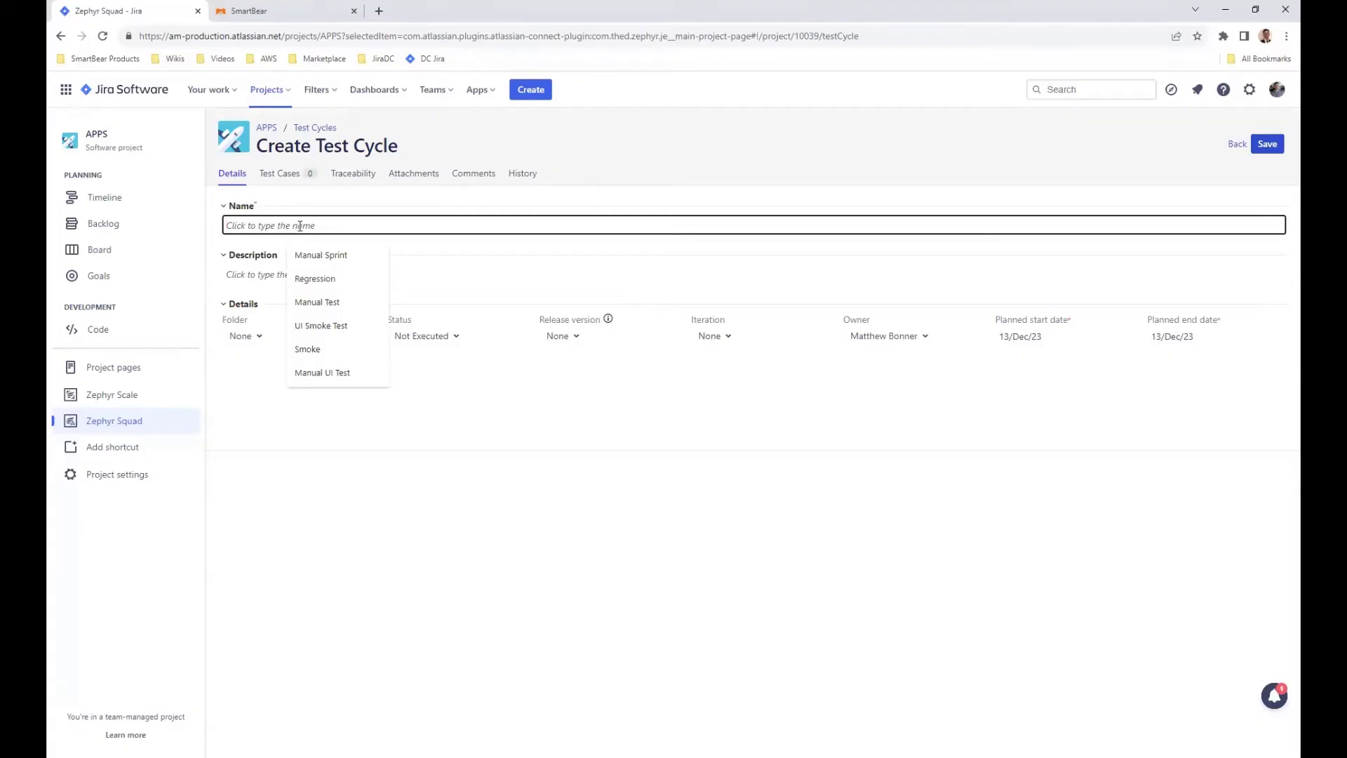
text(Webinar )
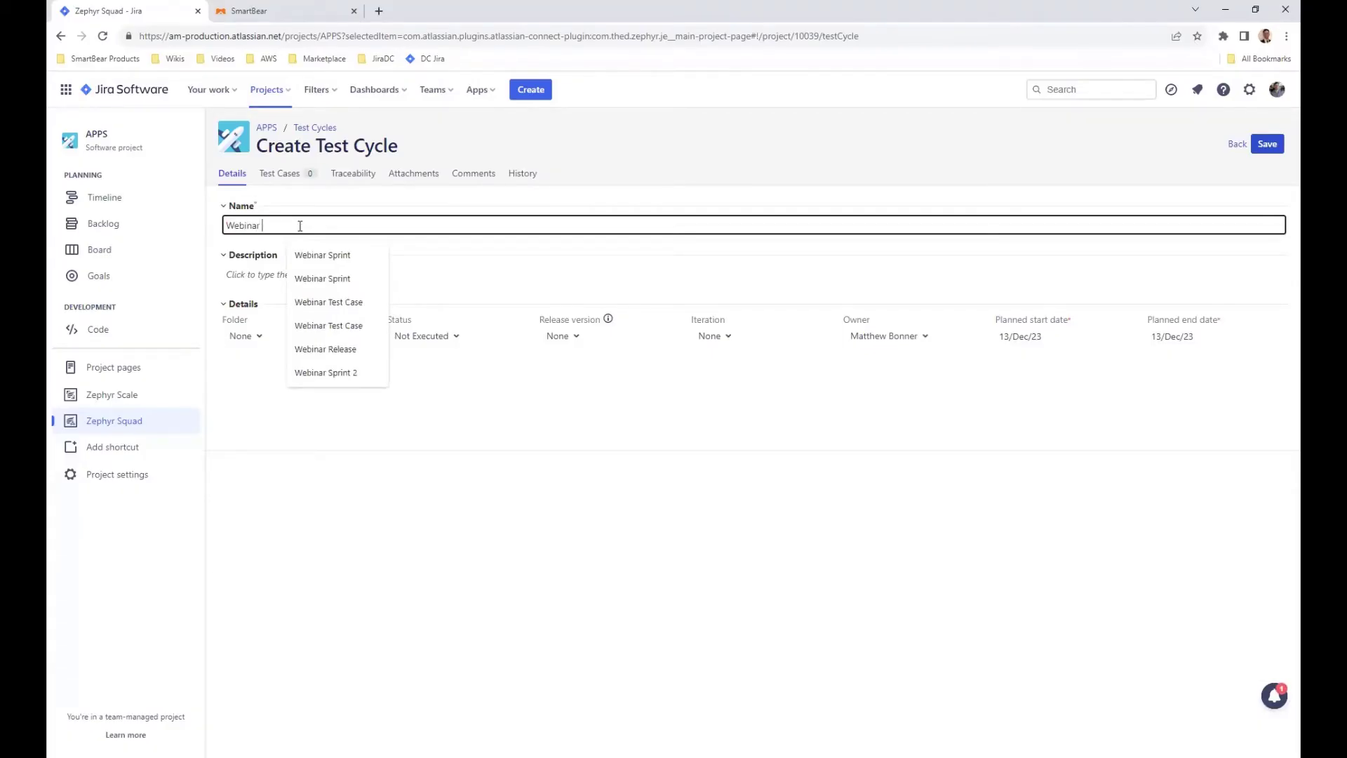
text(Sprint)
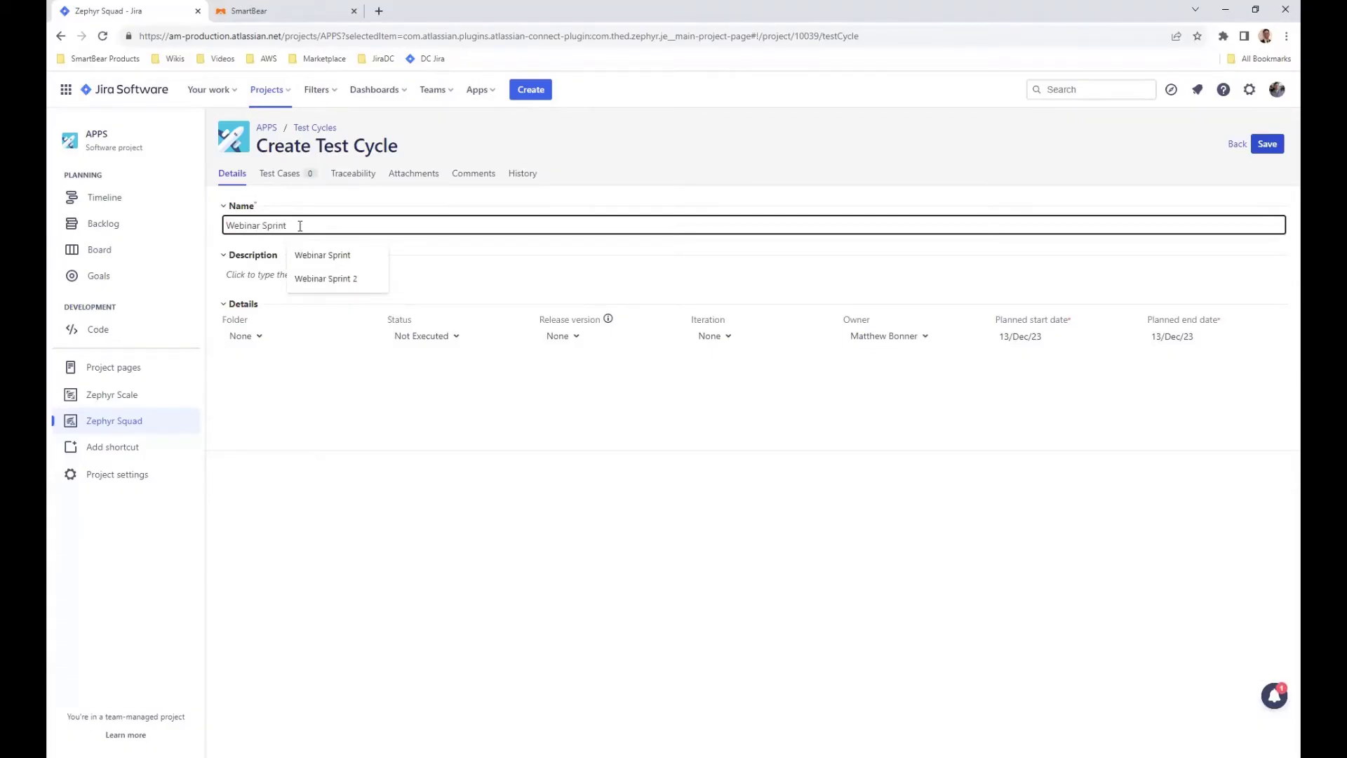
click(250, 278)
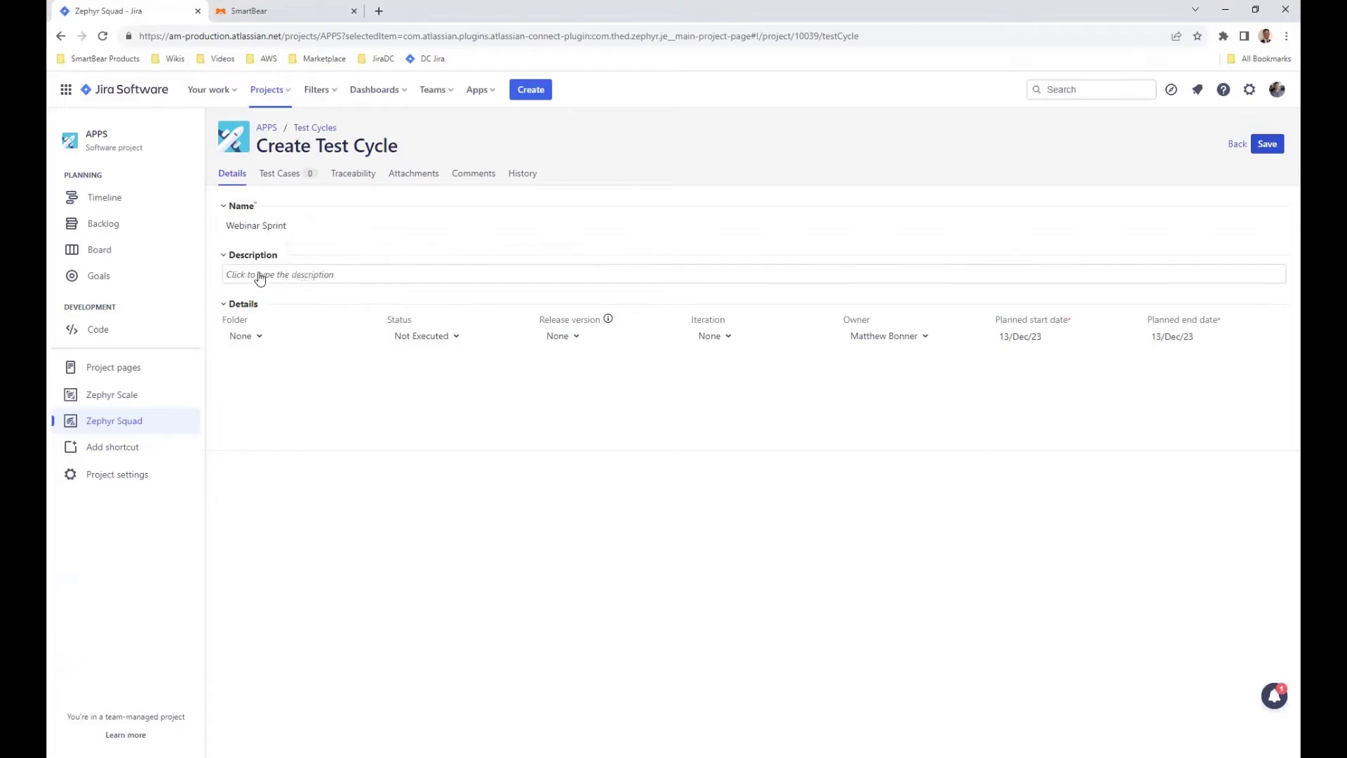
click(240, 337)
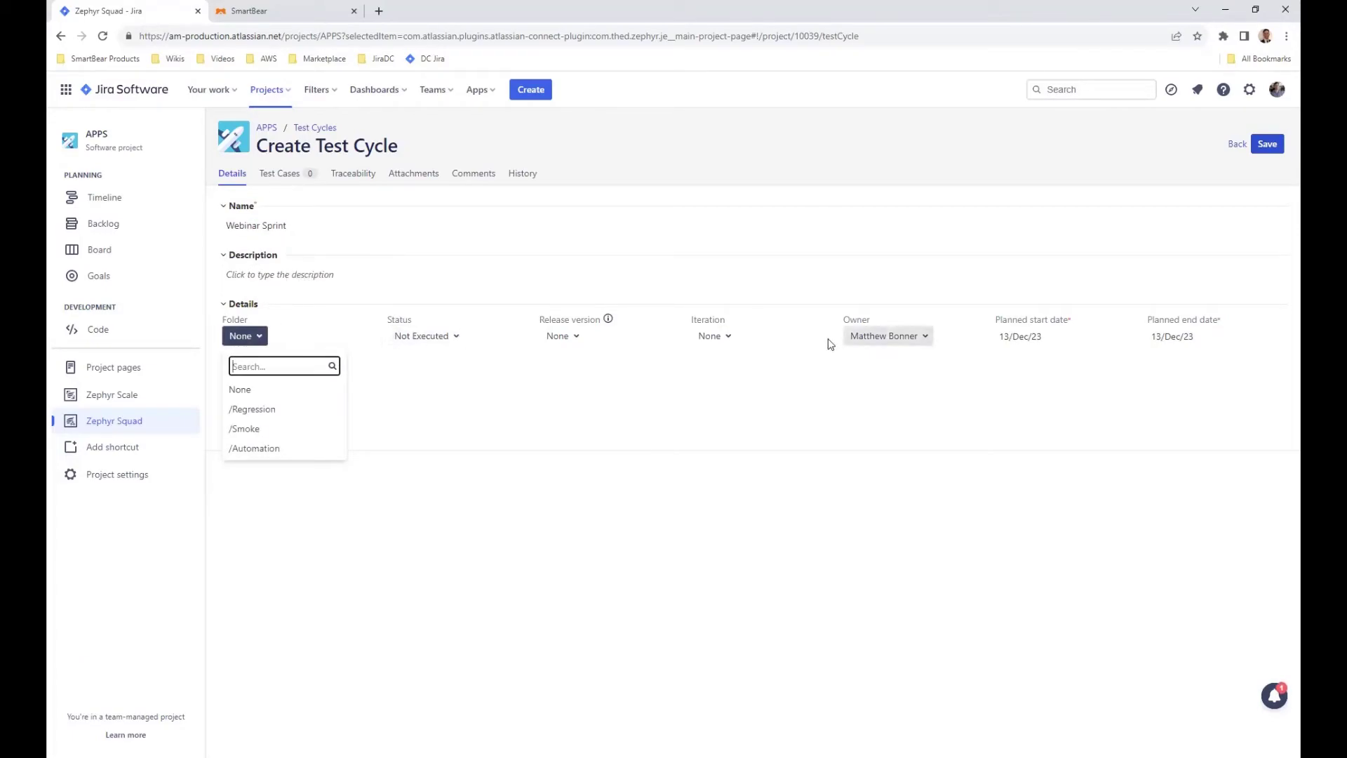
Step: Add the Youtube Video, Gherkin, /user/createWithArray-Request 1 and /user/createWithList-Request 1 (APPS-T70) test cases to the new cycle
click(304, 175)
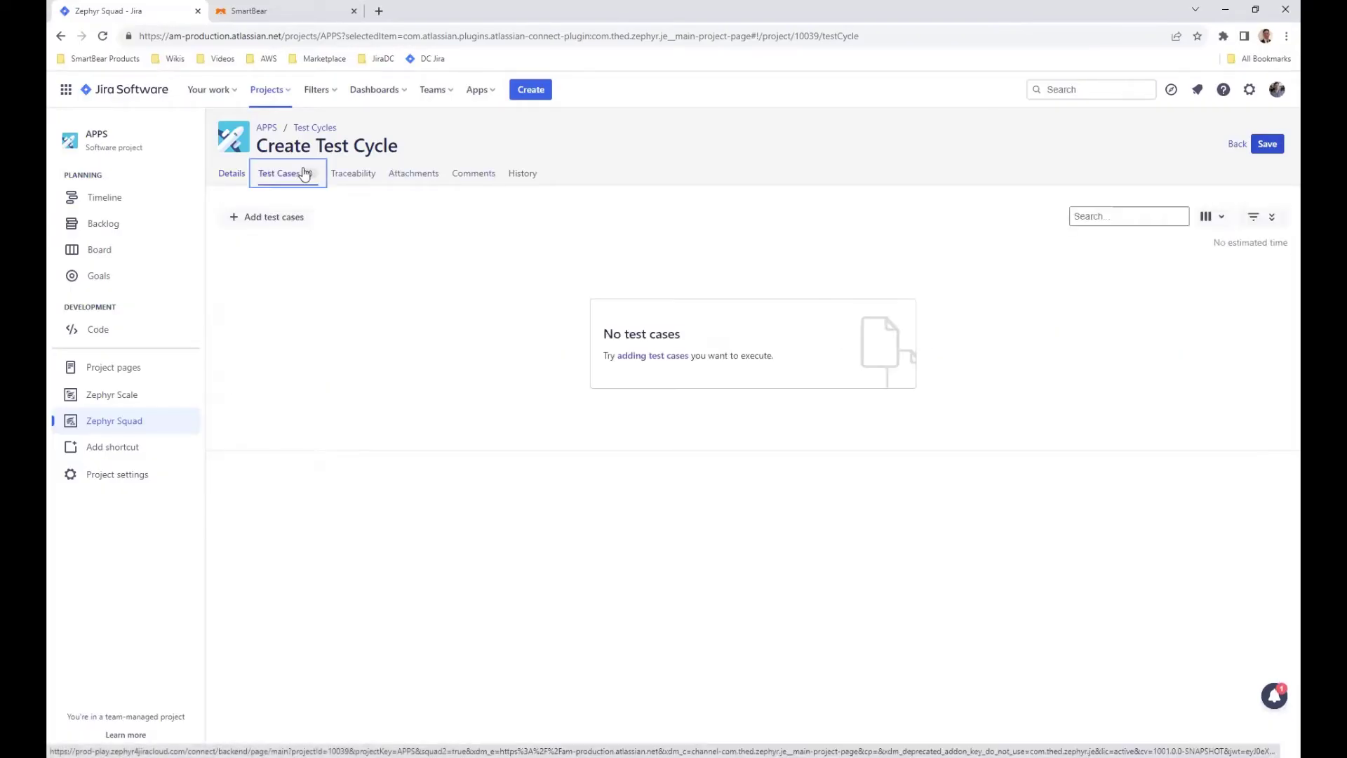
click(297, 222)
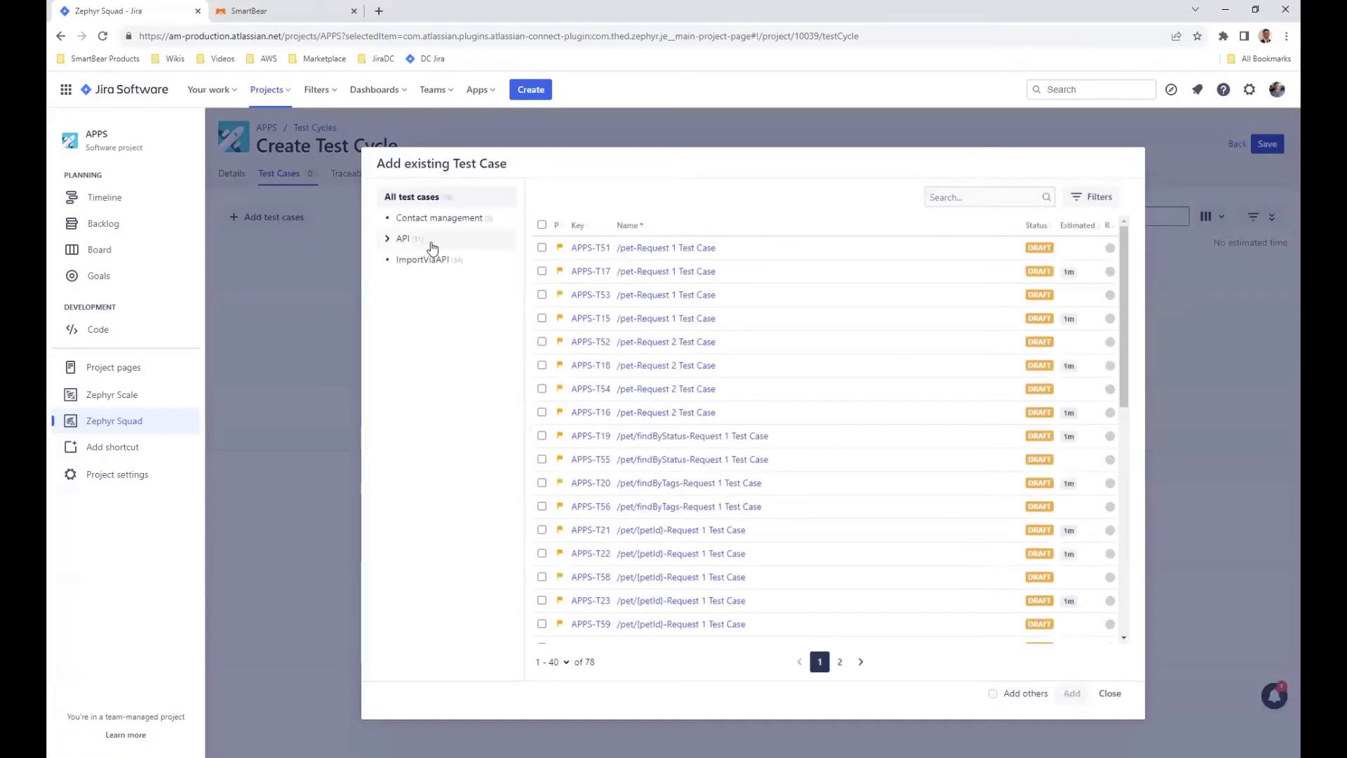
click(579, 226)
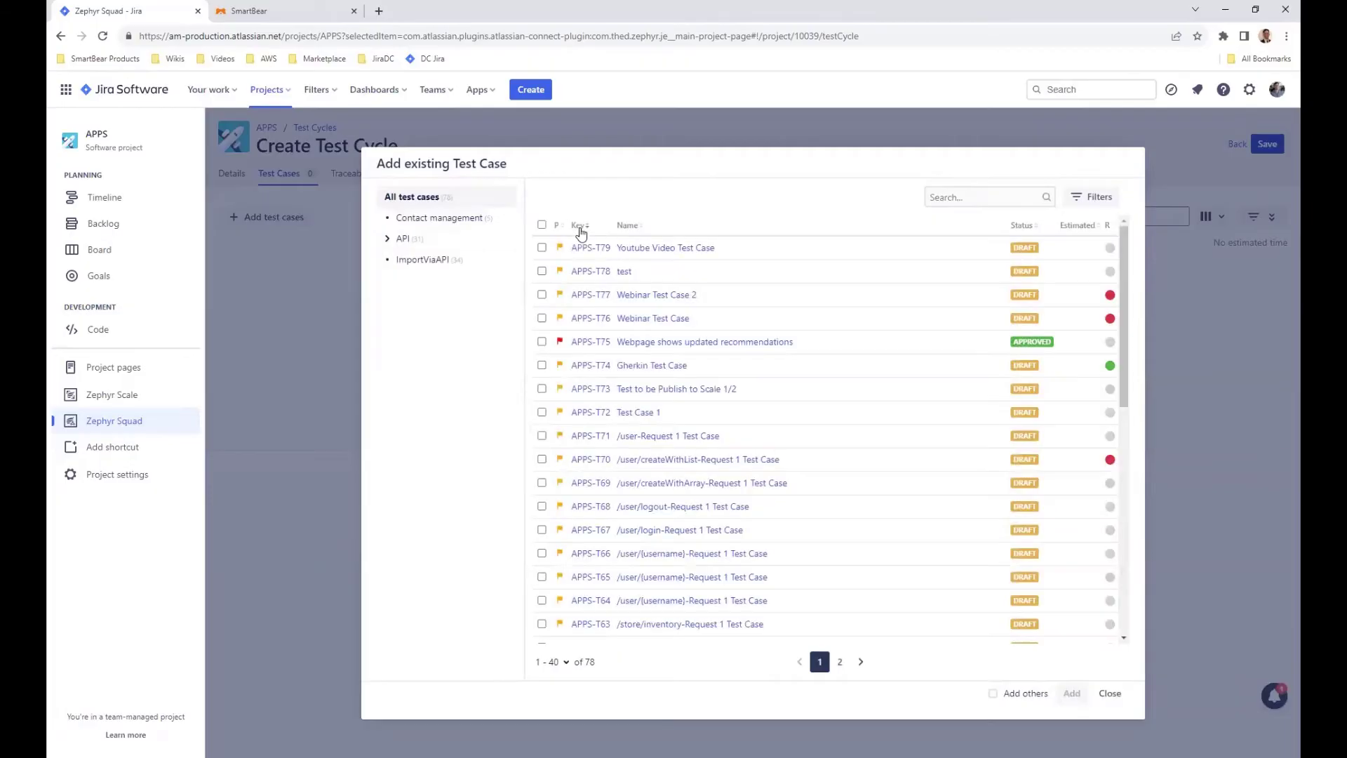
click(541, 247)
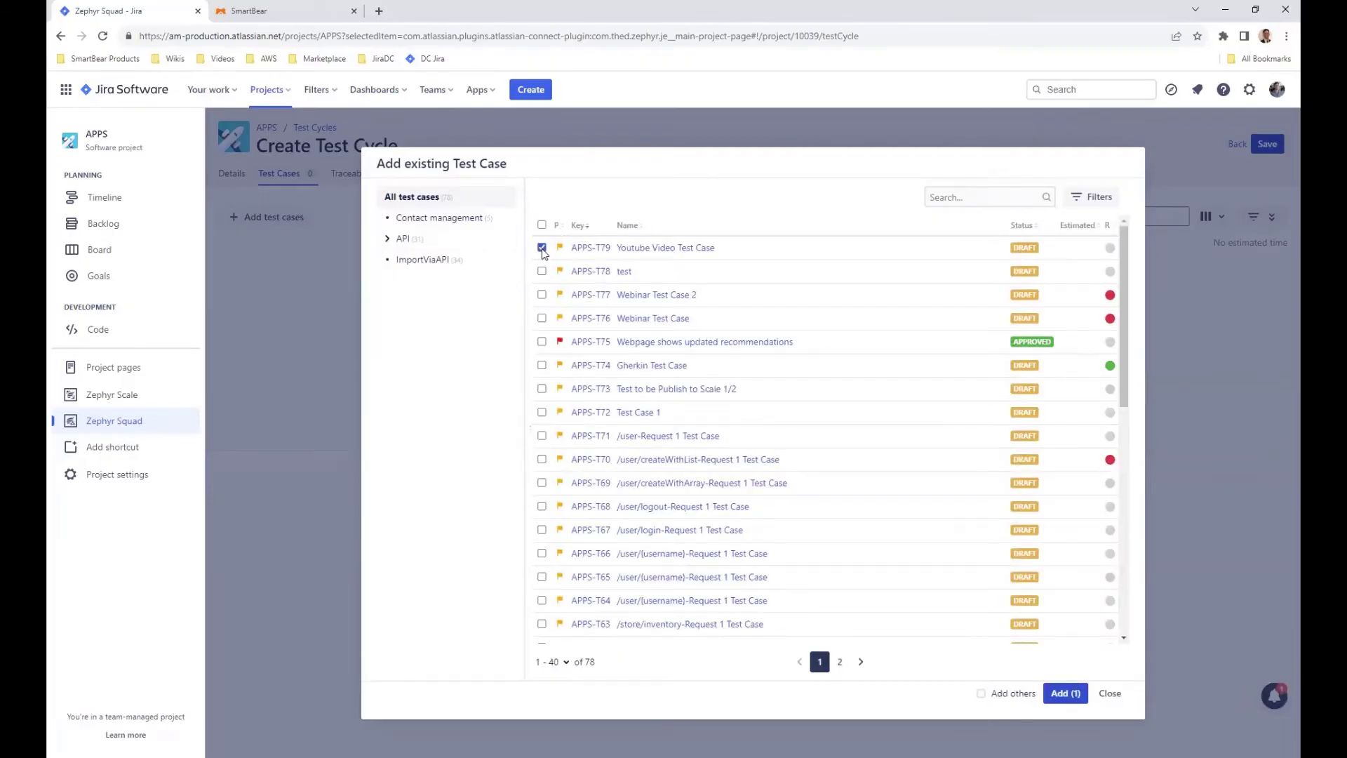
click(543, 366)
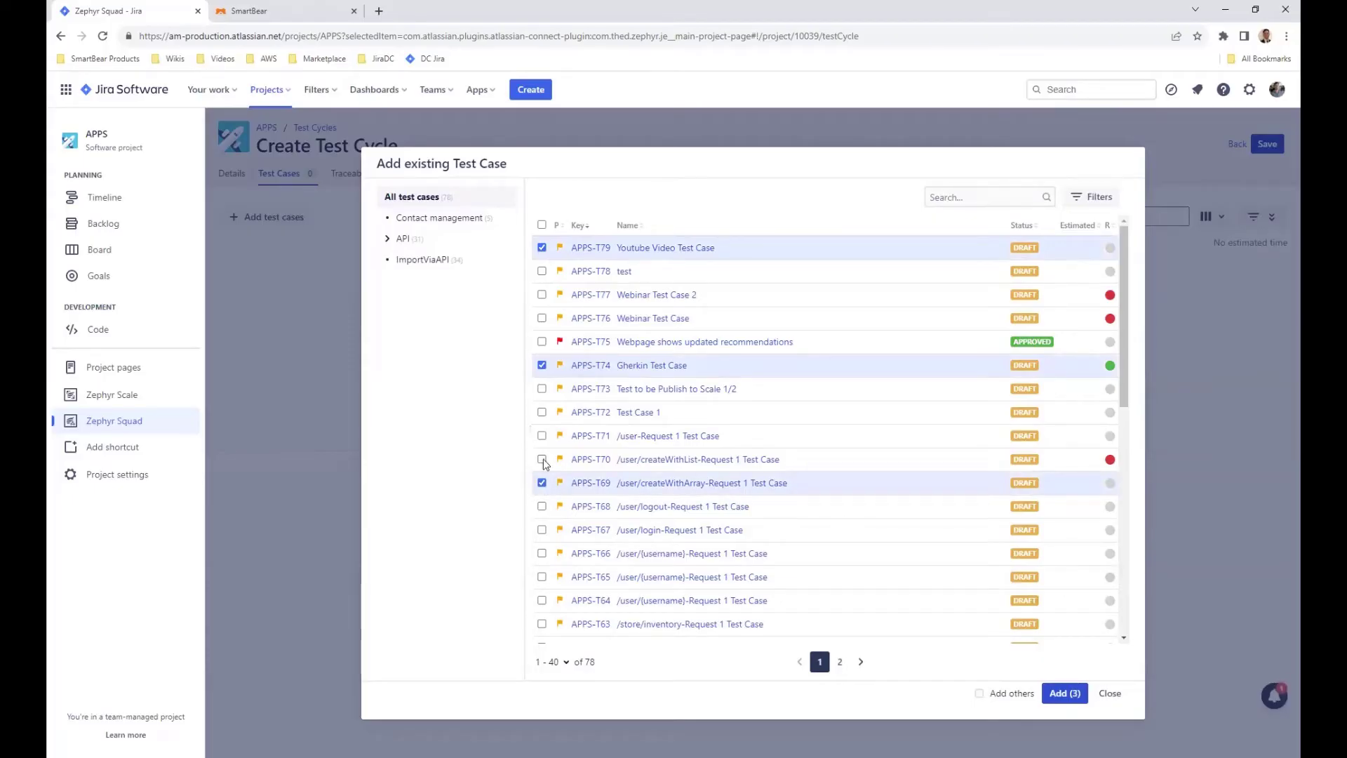
click(542, 459)
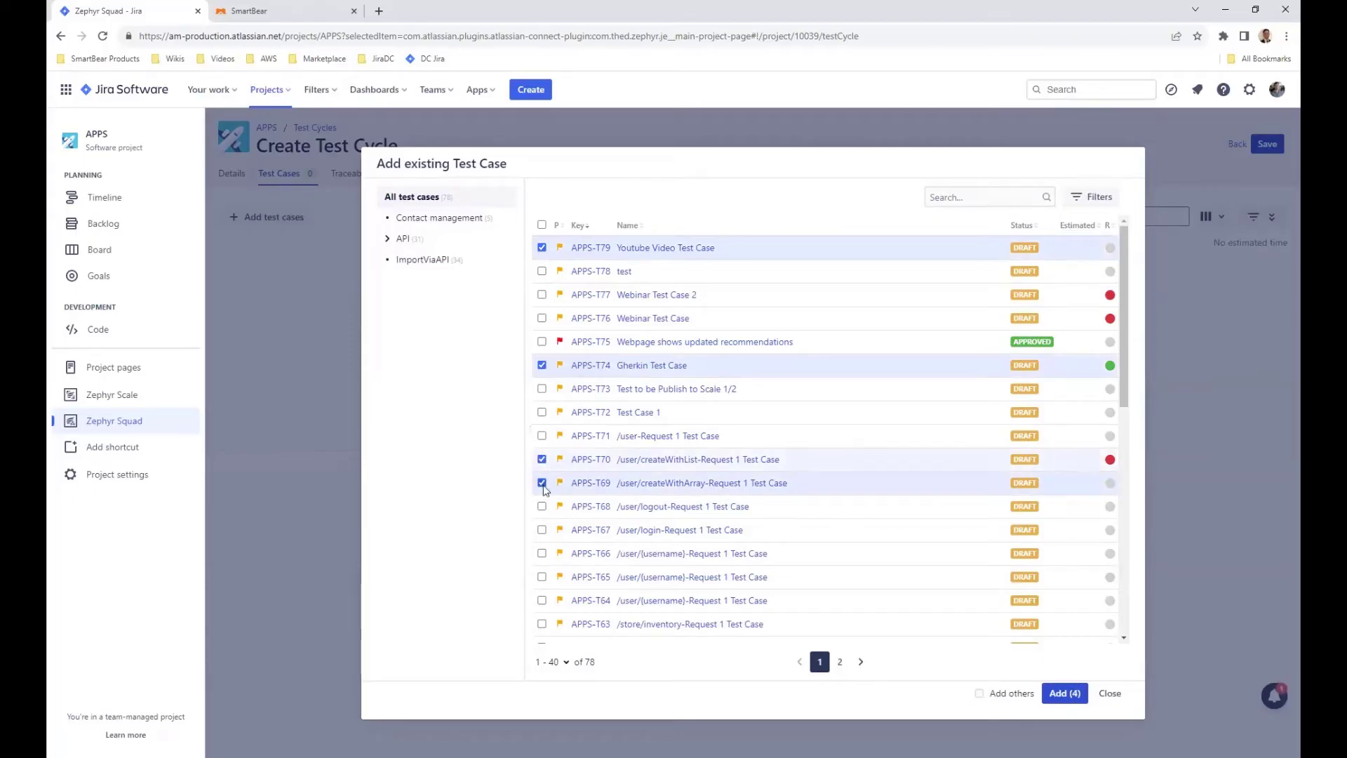
click(1065, 694)
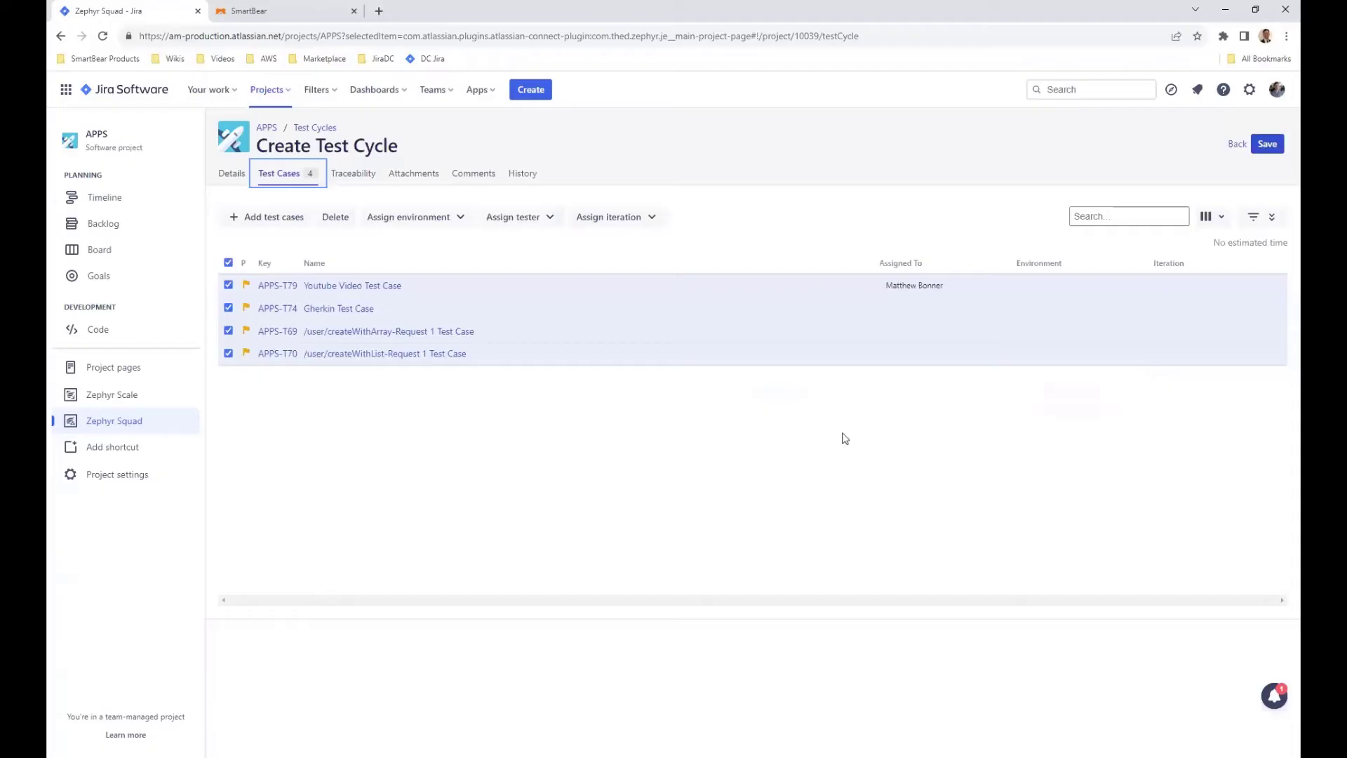
Step: Assign the iOS environment, the tester's name and the Regression iteration to all four test cases in the cycle
click(431, 224)
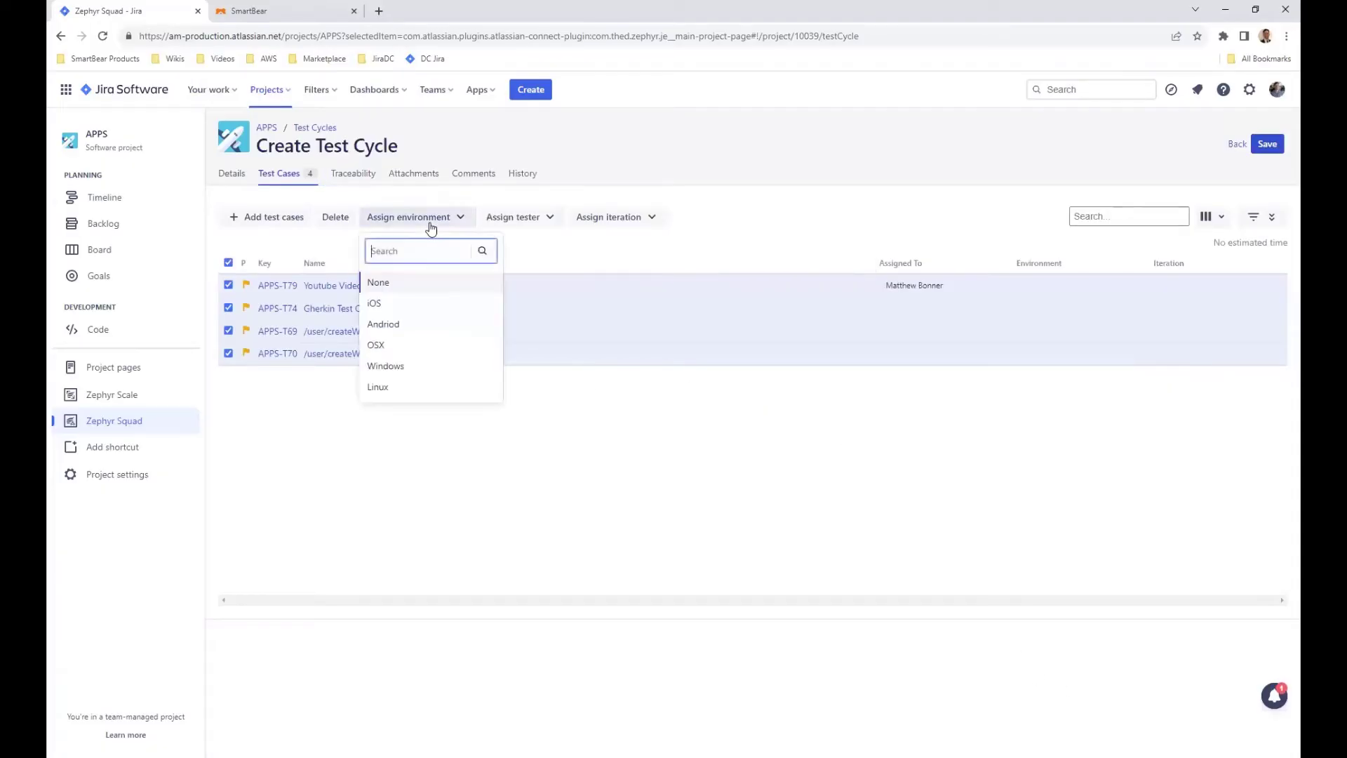
click(421, 303)
click(517, 223)
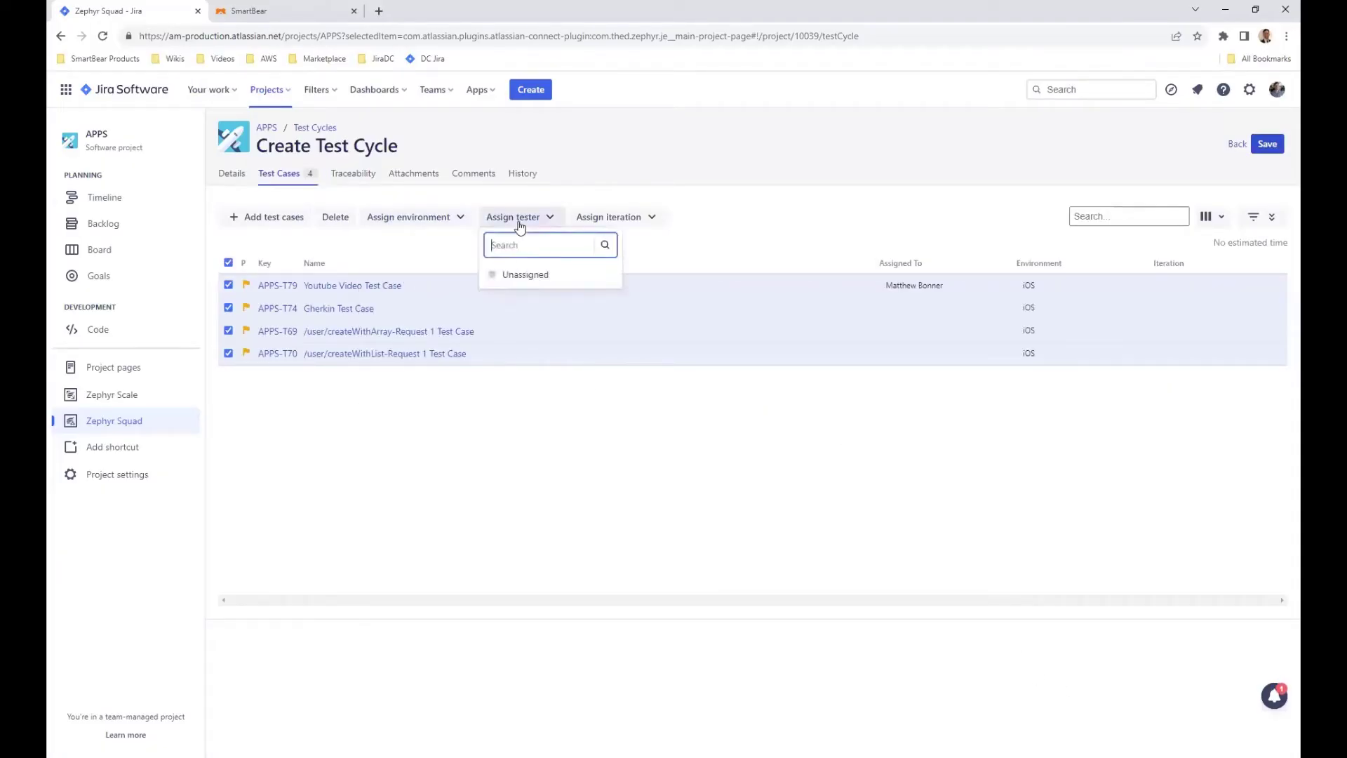
text(matthew)
key(Return)
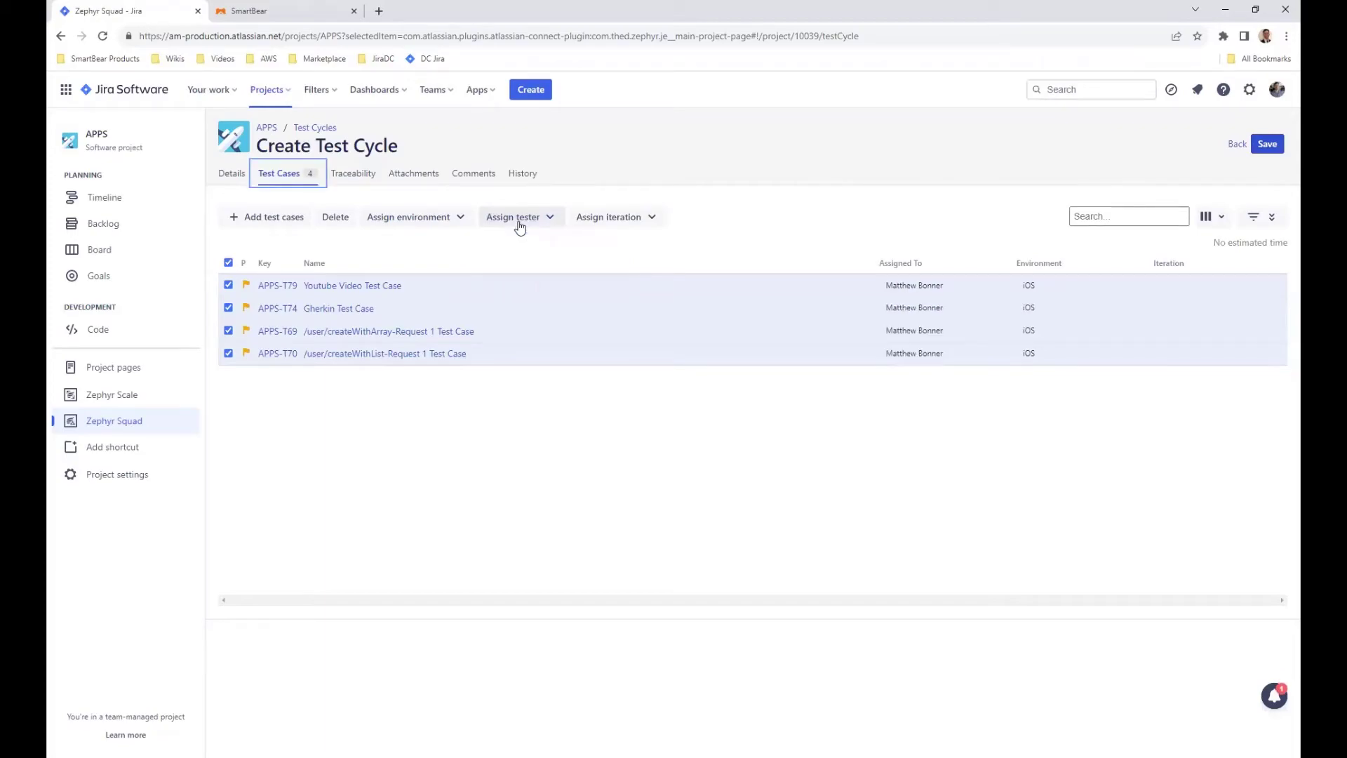
click(614, 222)
click(621, 279)
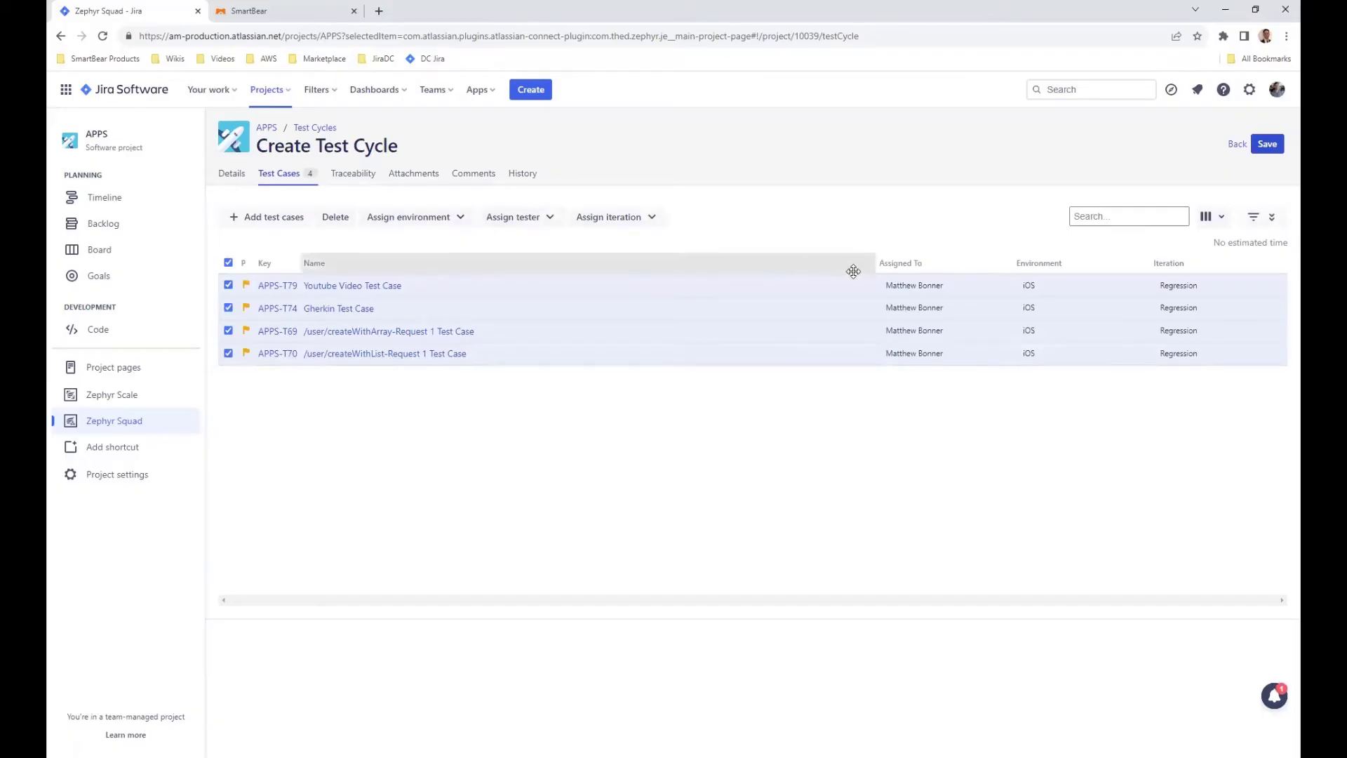
Step: Clear the tester assigned to the Youtube Video Test Case in the cycle
click(958, 291)
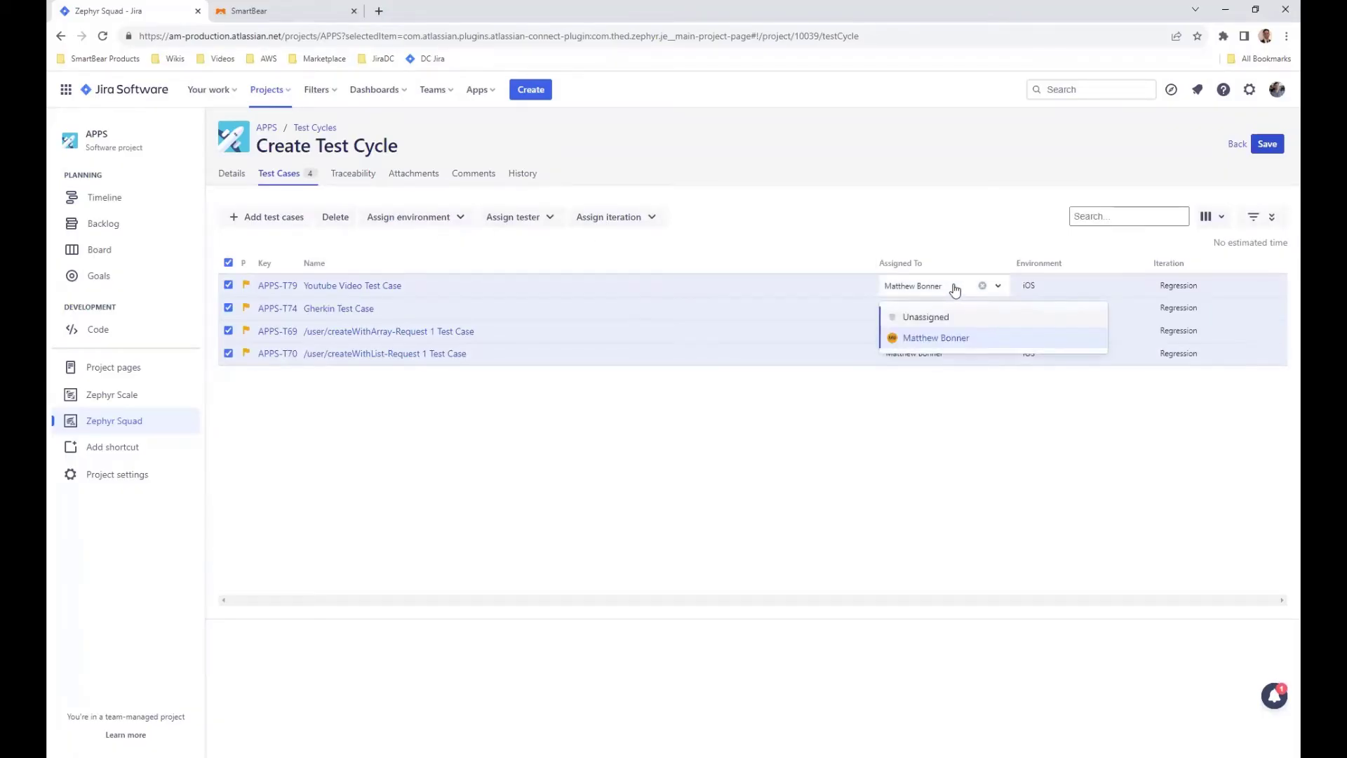
click(982, 286)
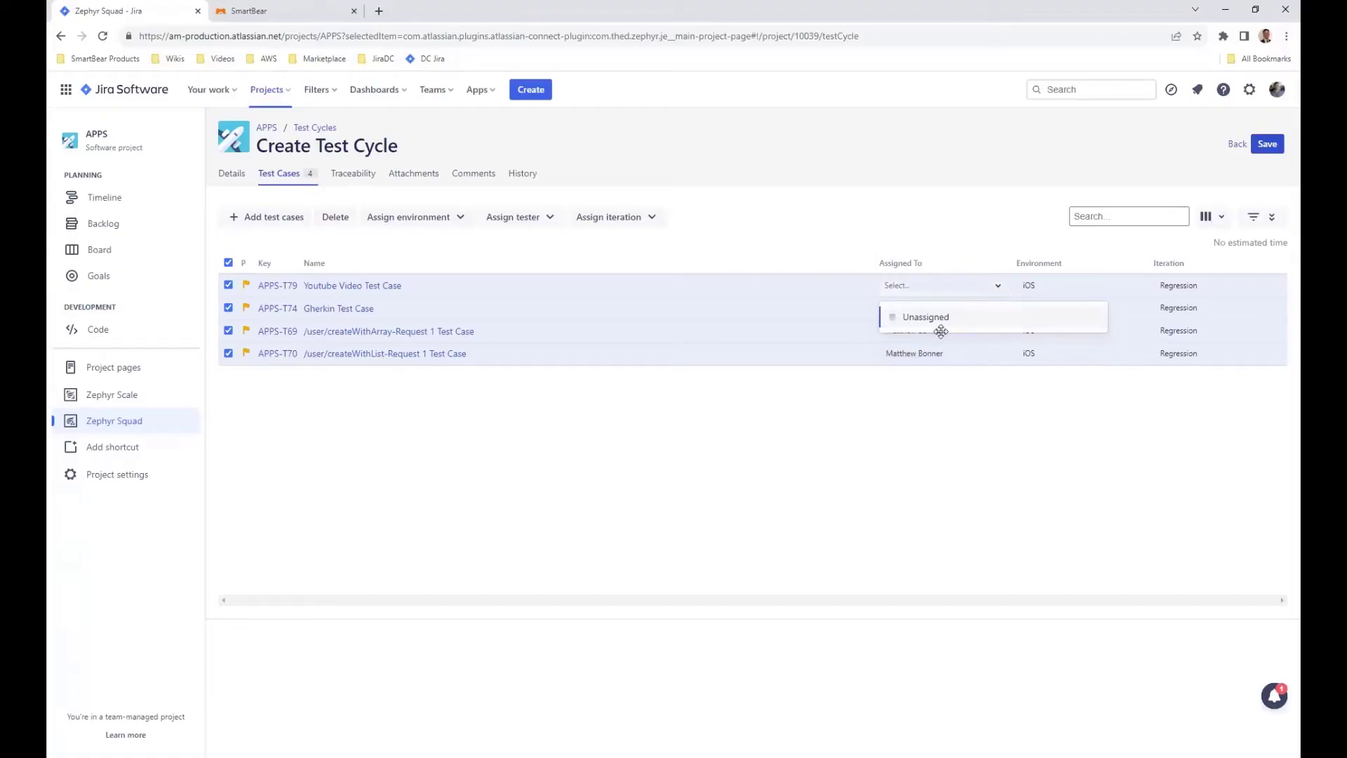
click(946, 306)
Step: Set the environment of Gherkin Test Case to Andriod and of /user/createWithList-Request 1 Test Case to Linux
click(1067, 367)
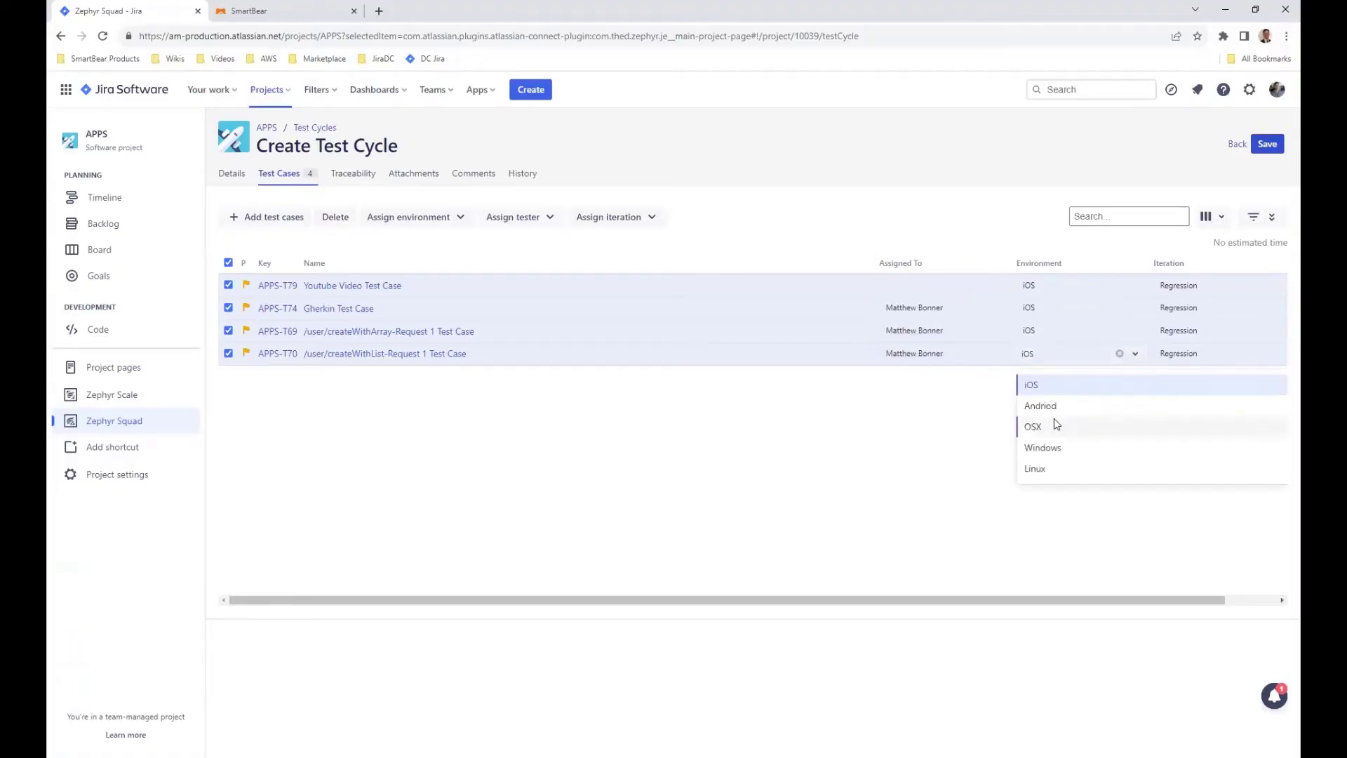
click(1054, 421)
click(1046, 320)
click(1049, 361)
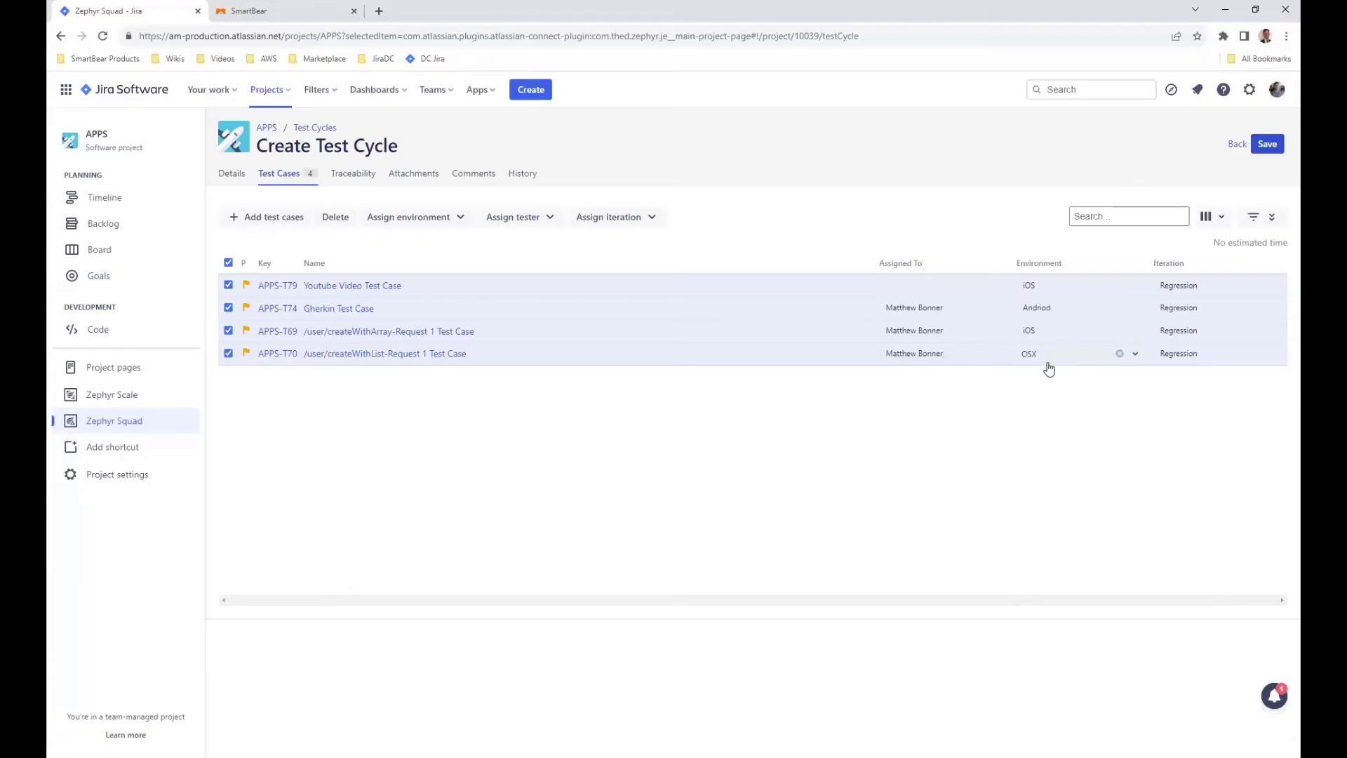
click(1051, 356)
click(1037, 469)
Step: Set the iteration of /user/createWithArray-Request 1 Test Case to Smoke and save the test cycle
click(1178, 330)
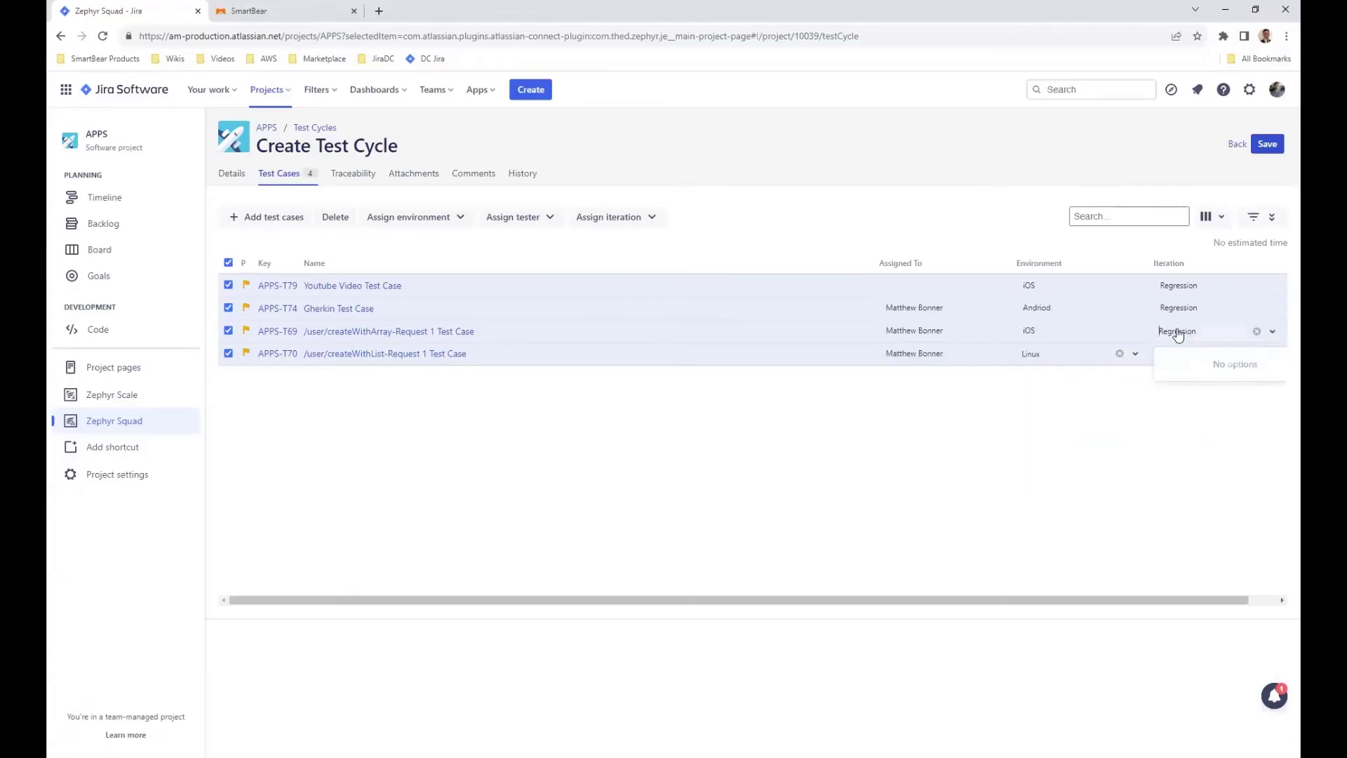
click(1185, 386)
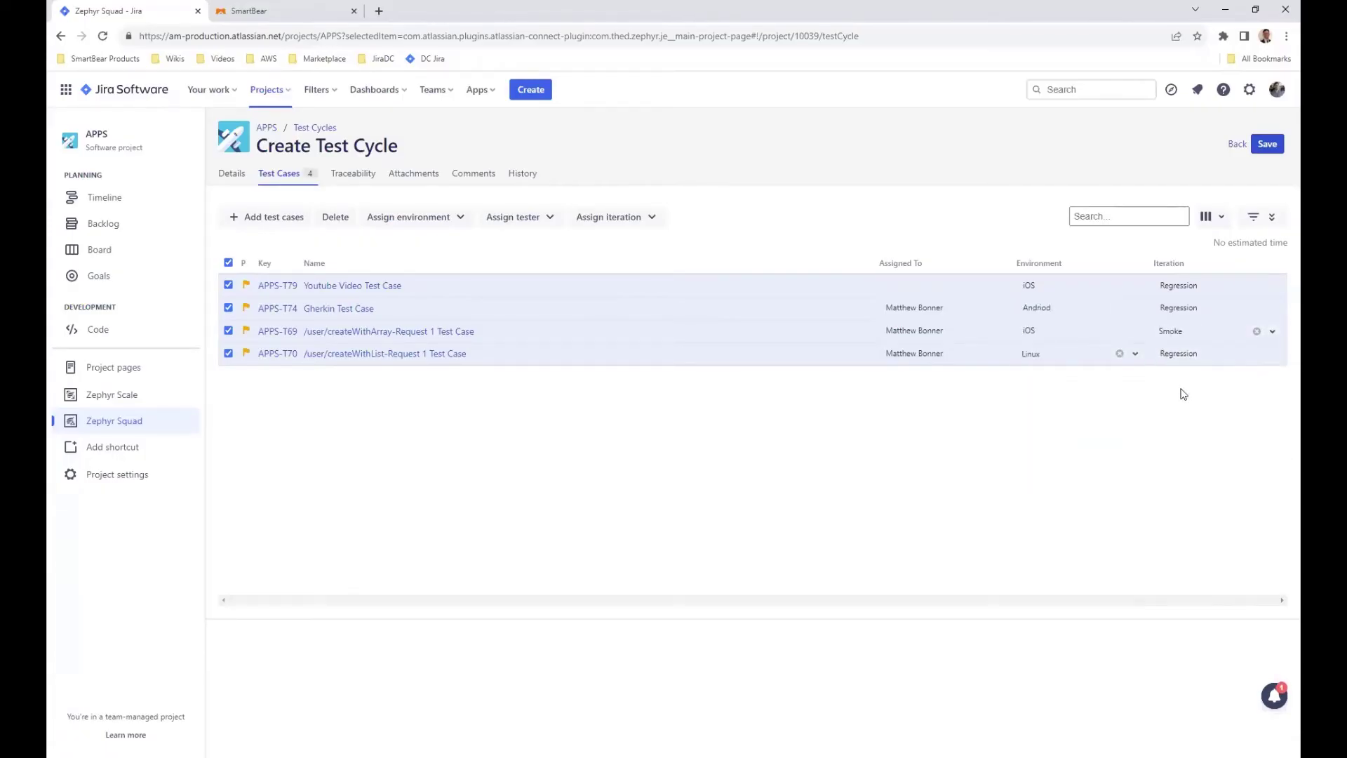
click(1268, 144)
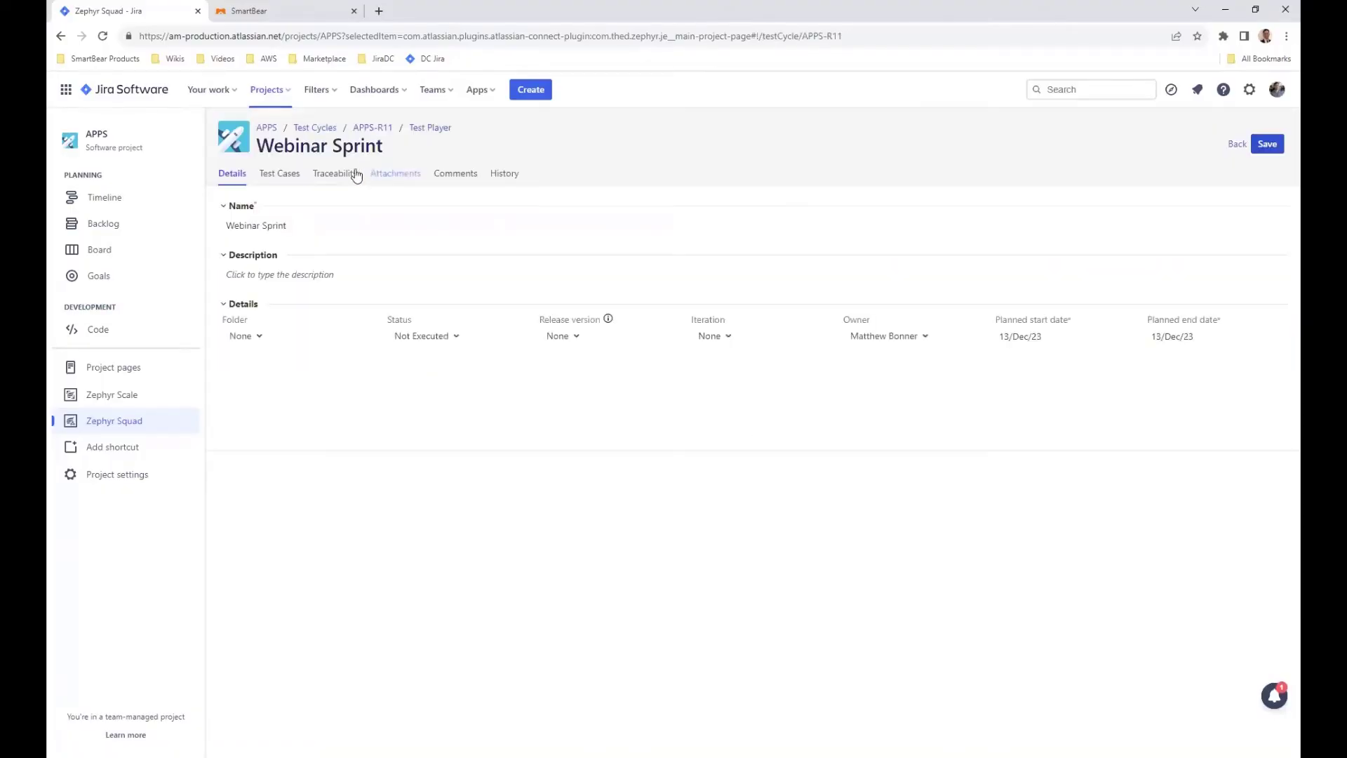
Step: Review the traceability, attachments, comments and history of the Webinar Sprint test cycle
click(351, 181)
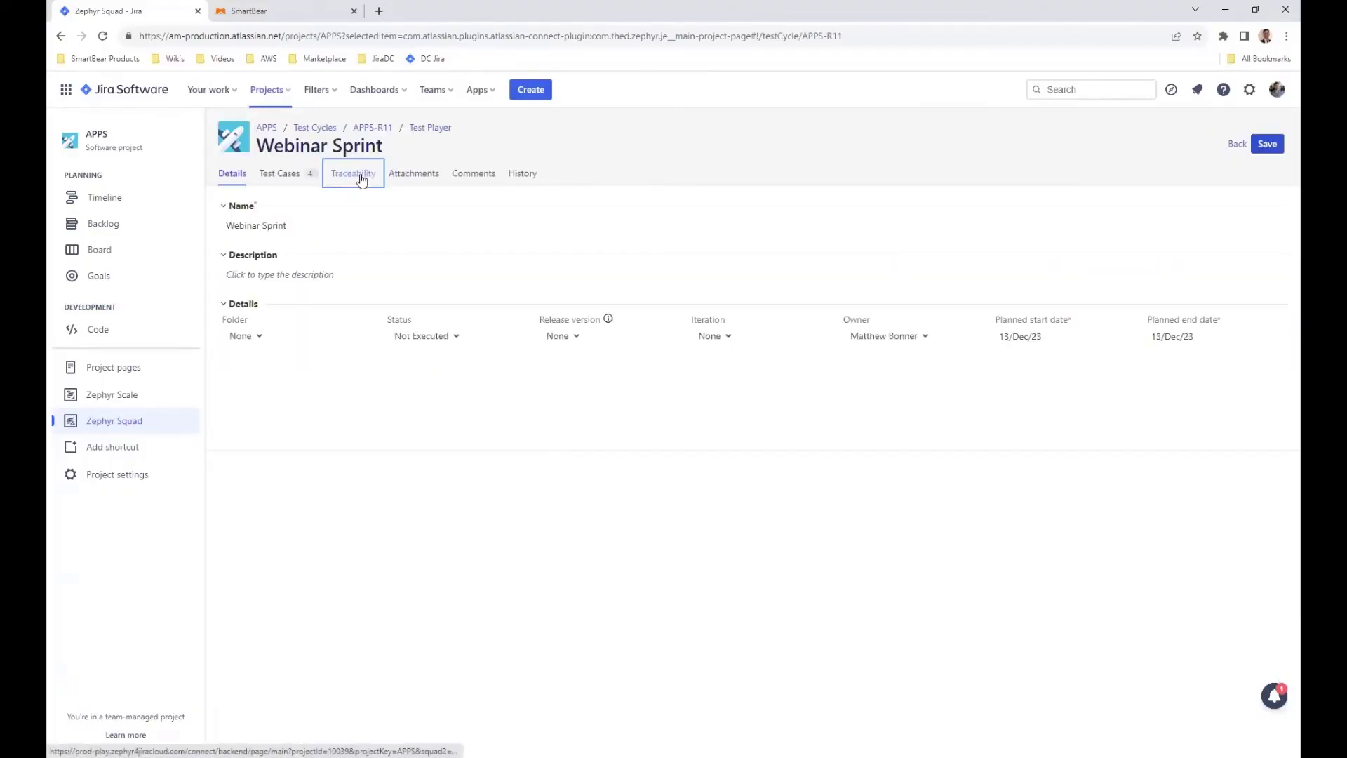
click(413, 173)
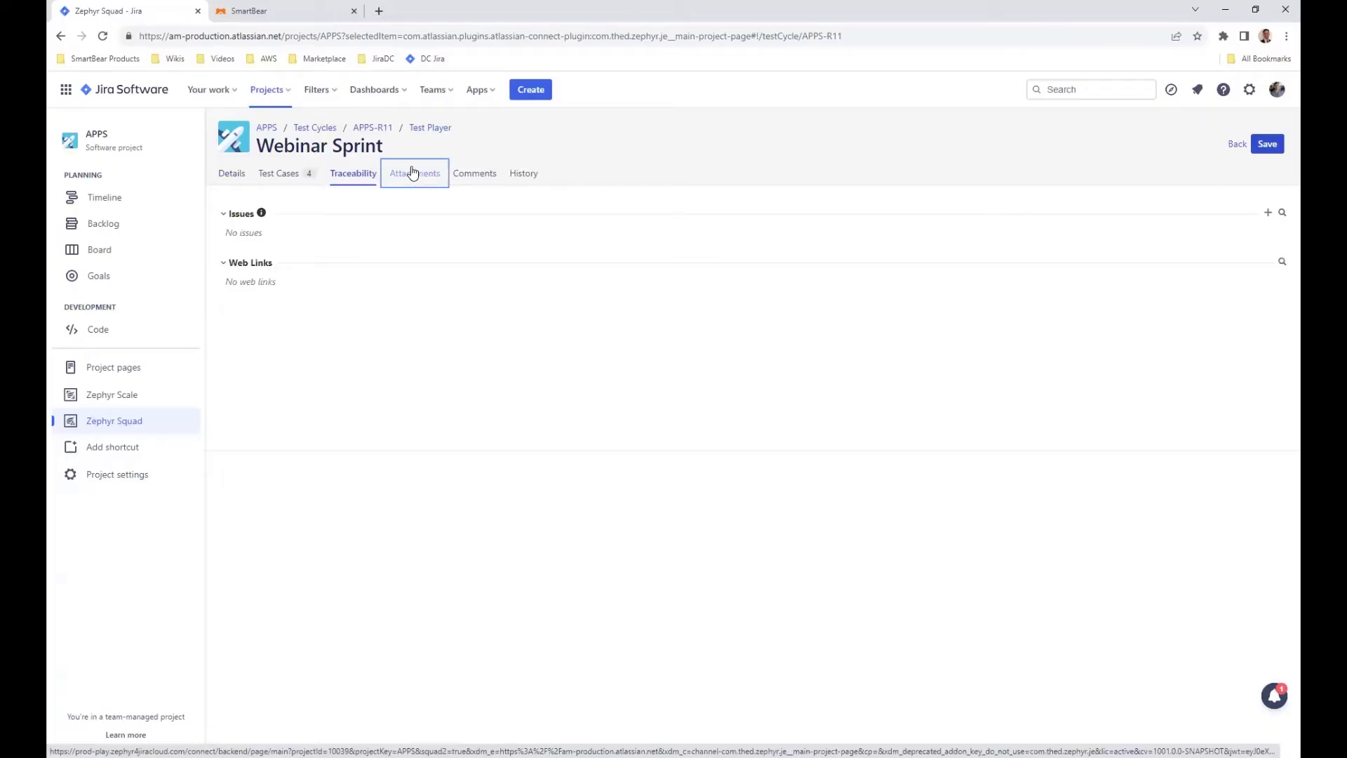
click(475, 175)
click(515, 173)
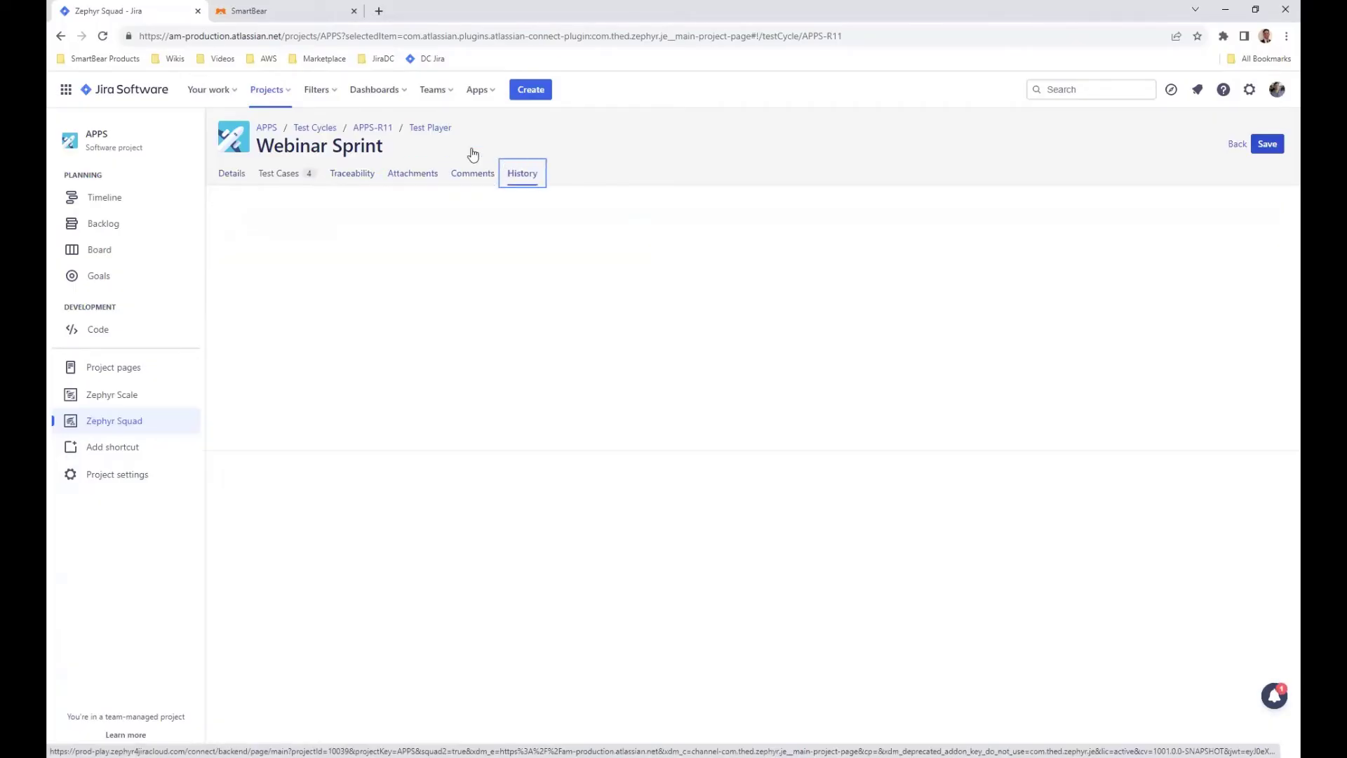
click(370, 128)
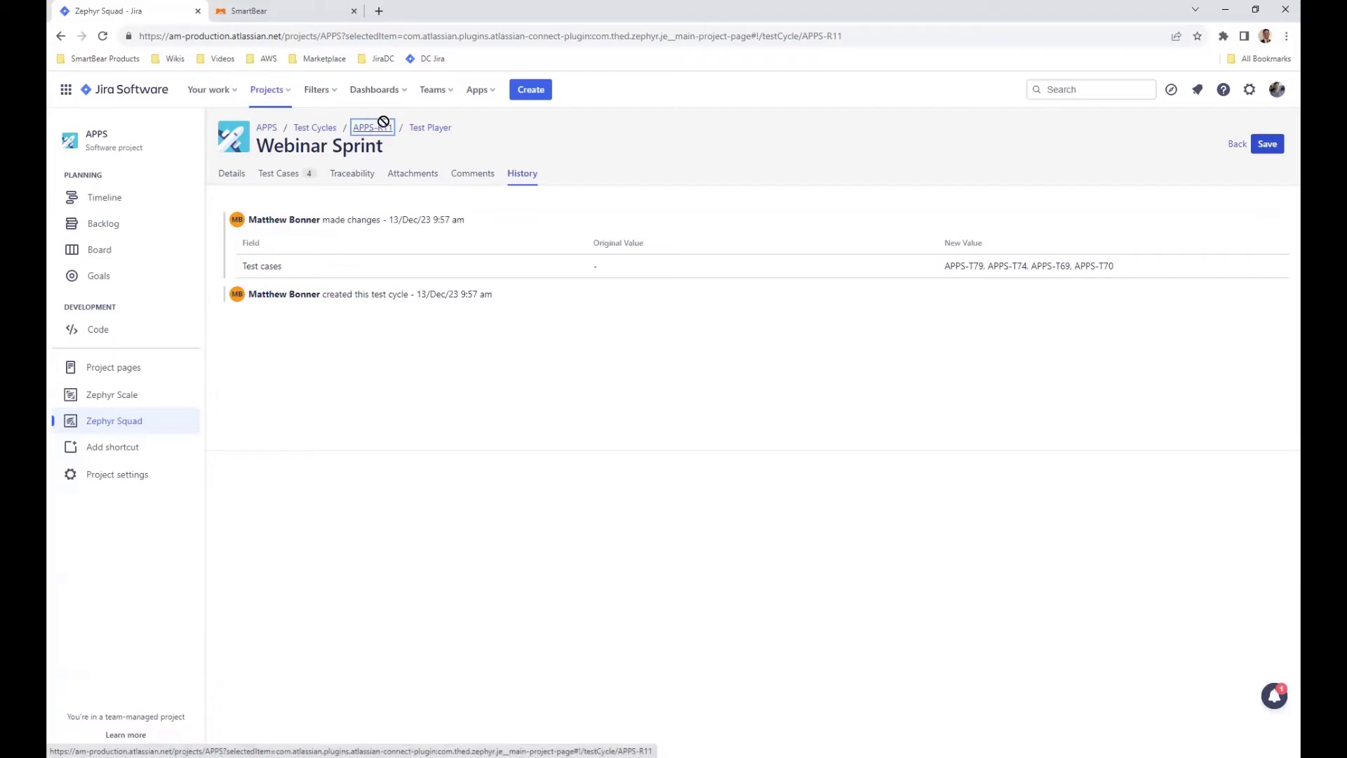
Step: Open Webinar Sprint in the Test Player, try the Environment and Priority groupings, and group its test cases by Tester
click(436, 131)
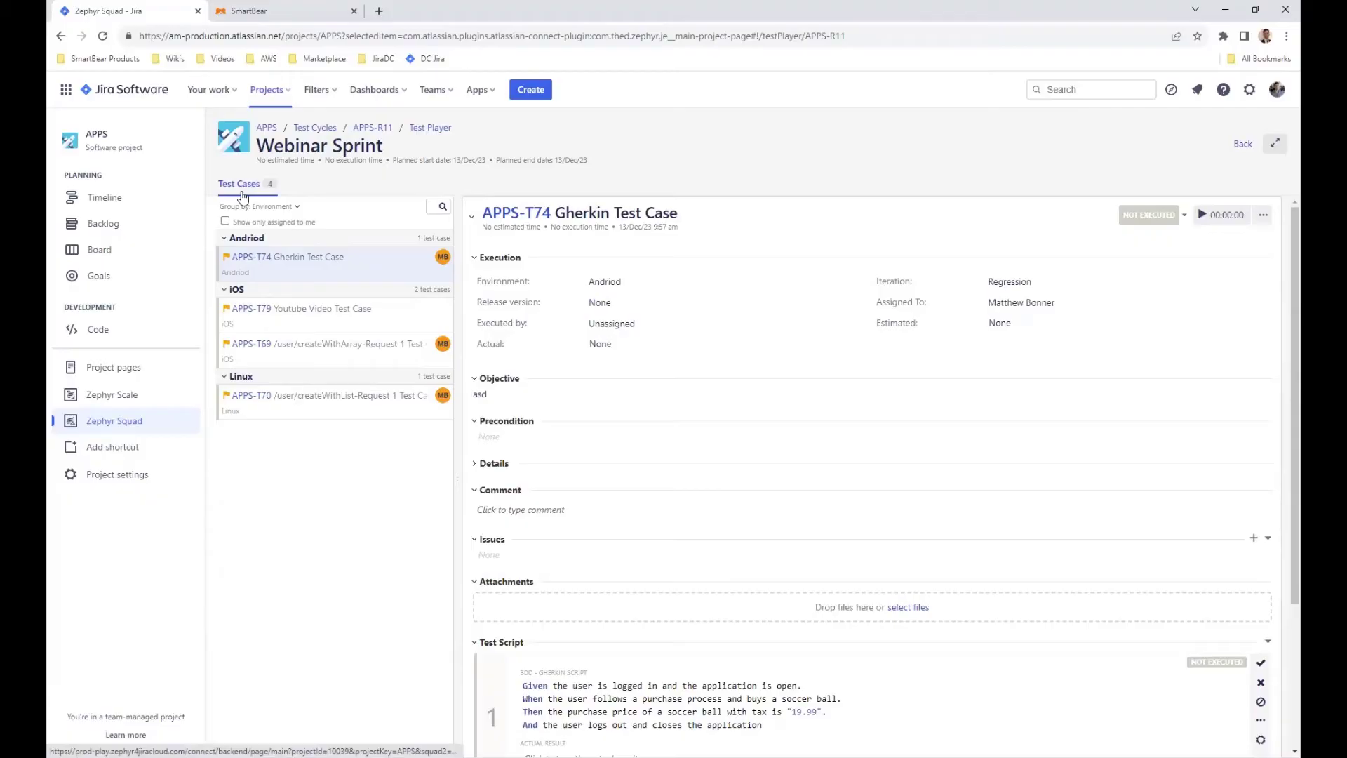
click(294, 209)
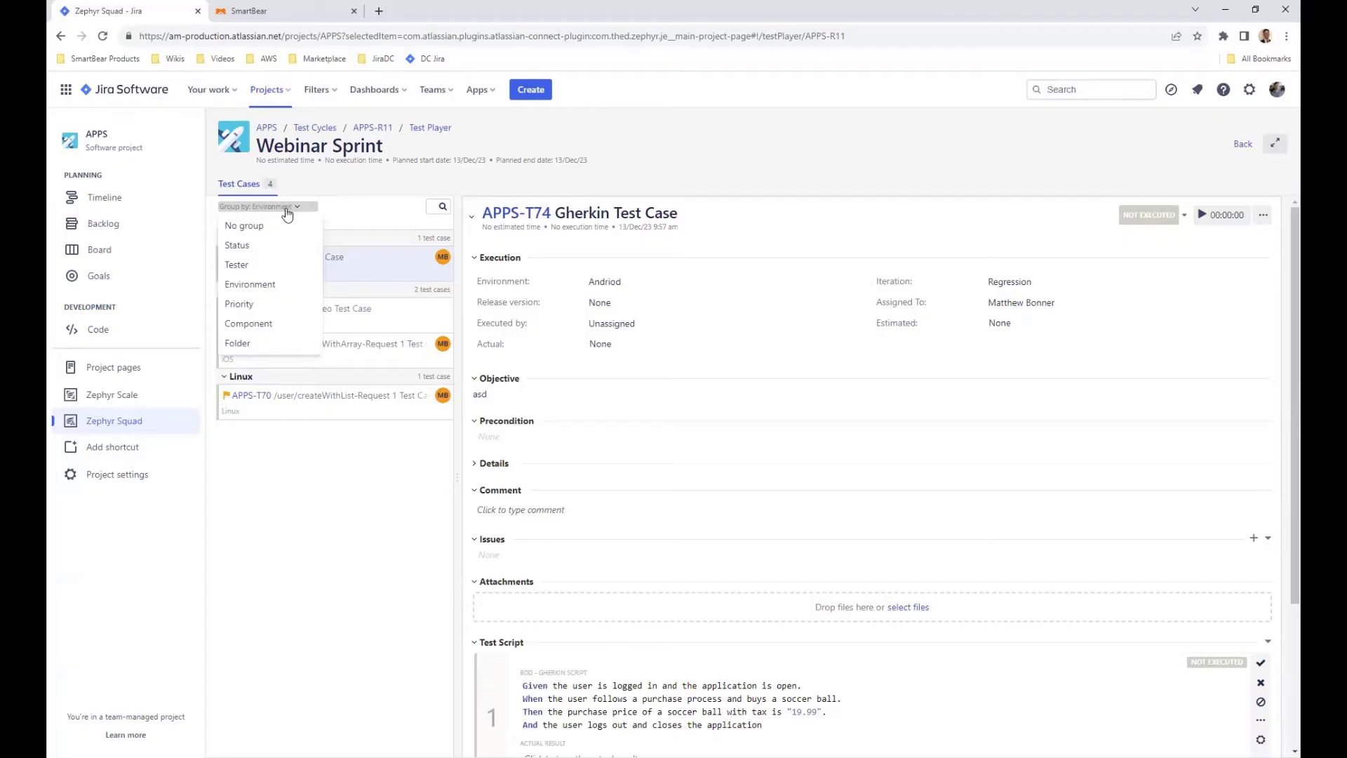
click(284, 289)
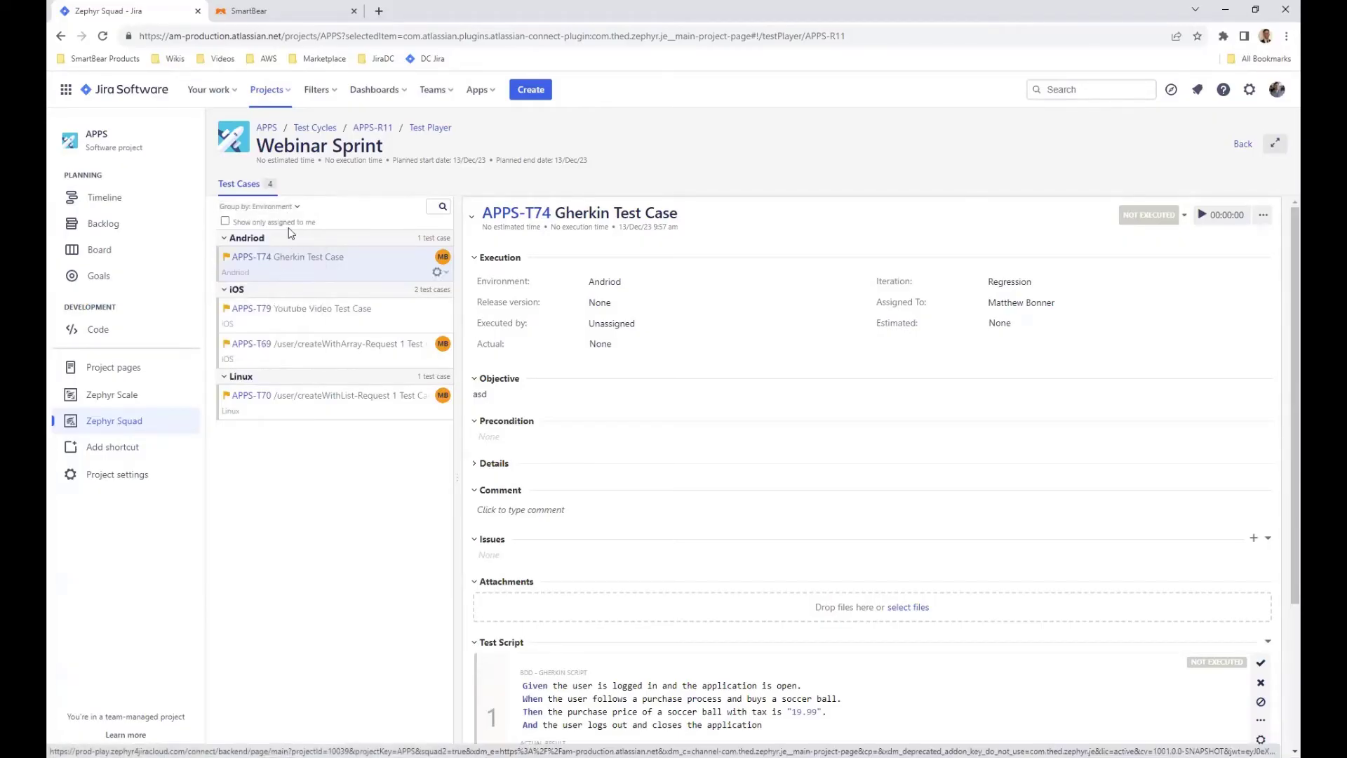
click(289, 208)
click(284, 307)
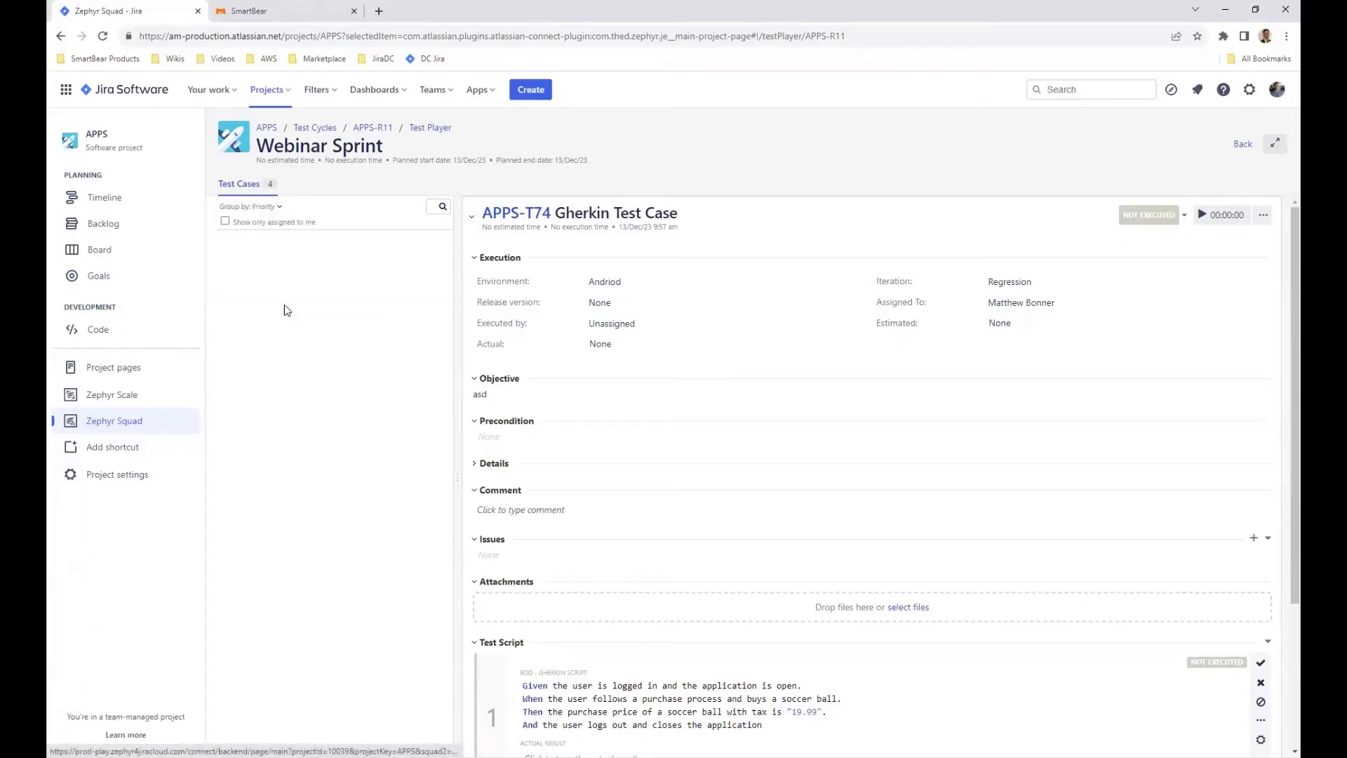
click(280, 206)
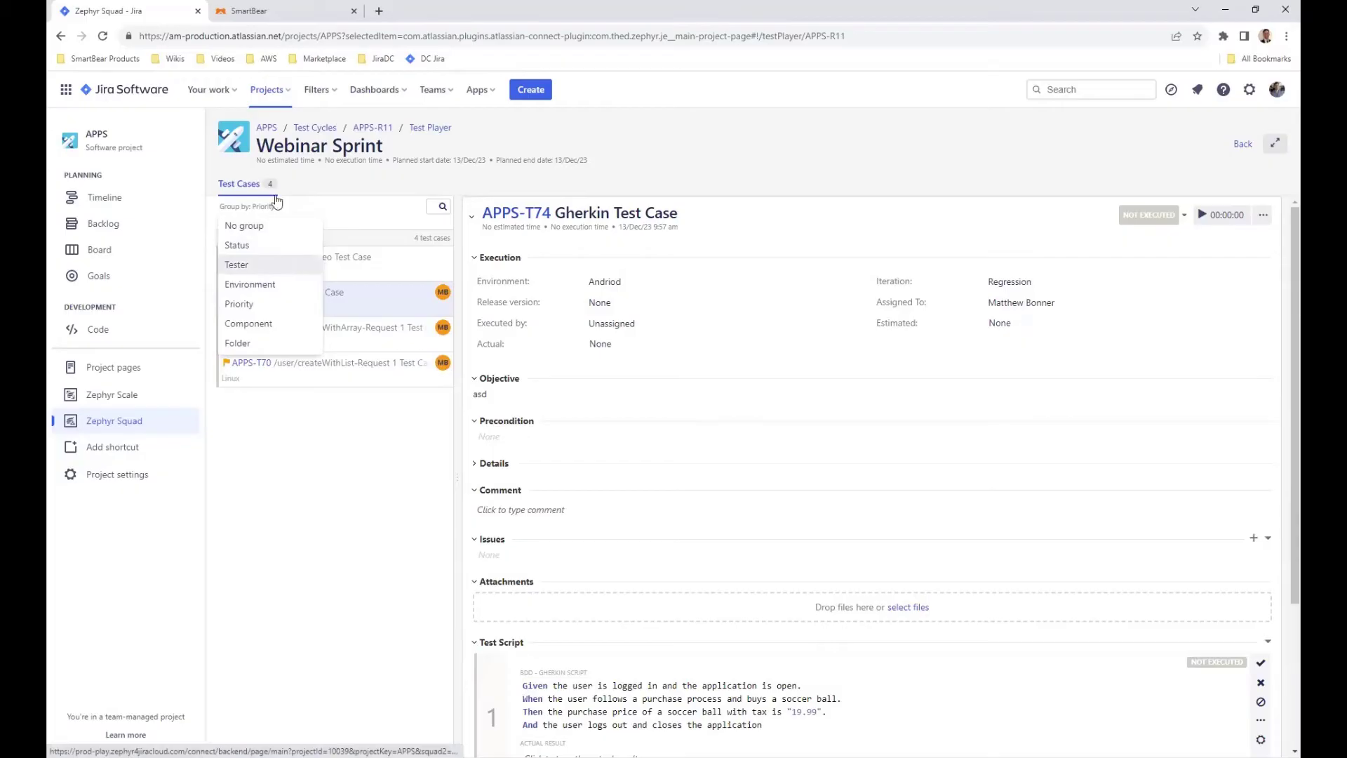
click(273, 266)
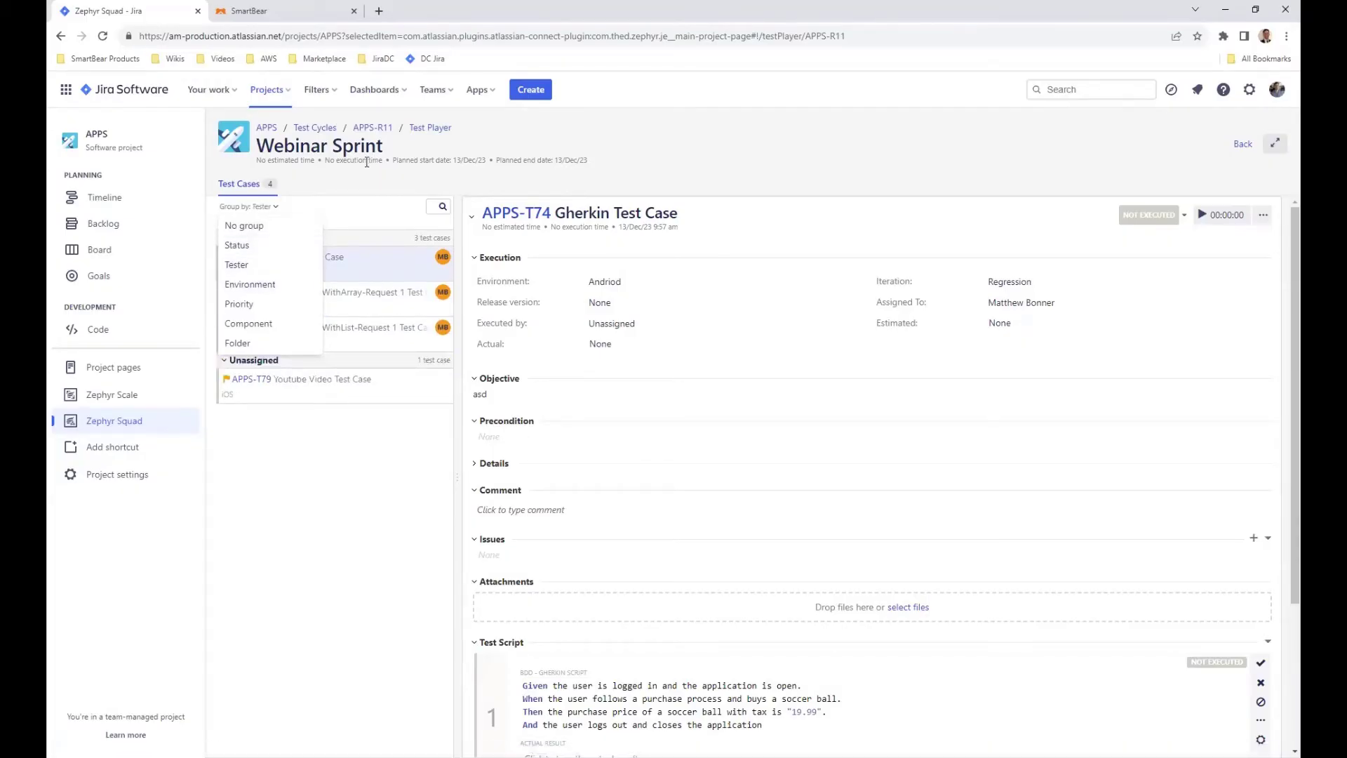
click(313, 210)
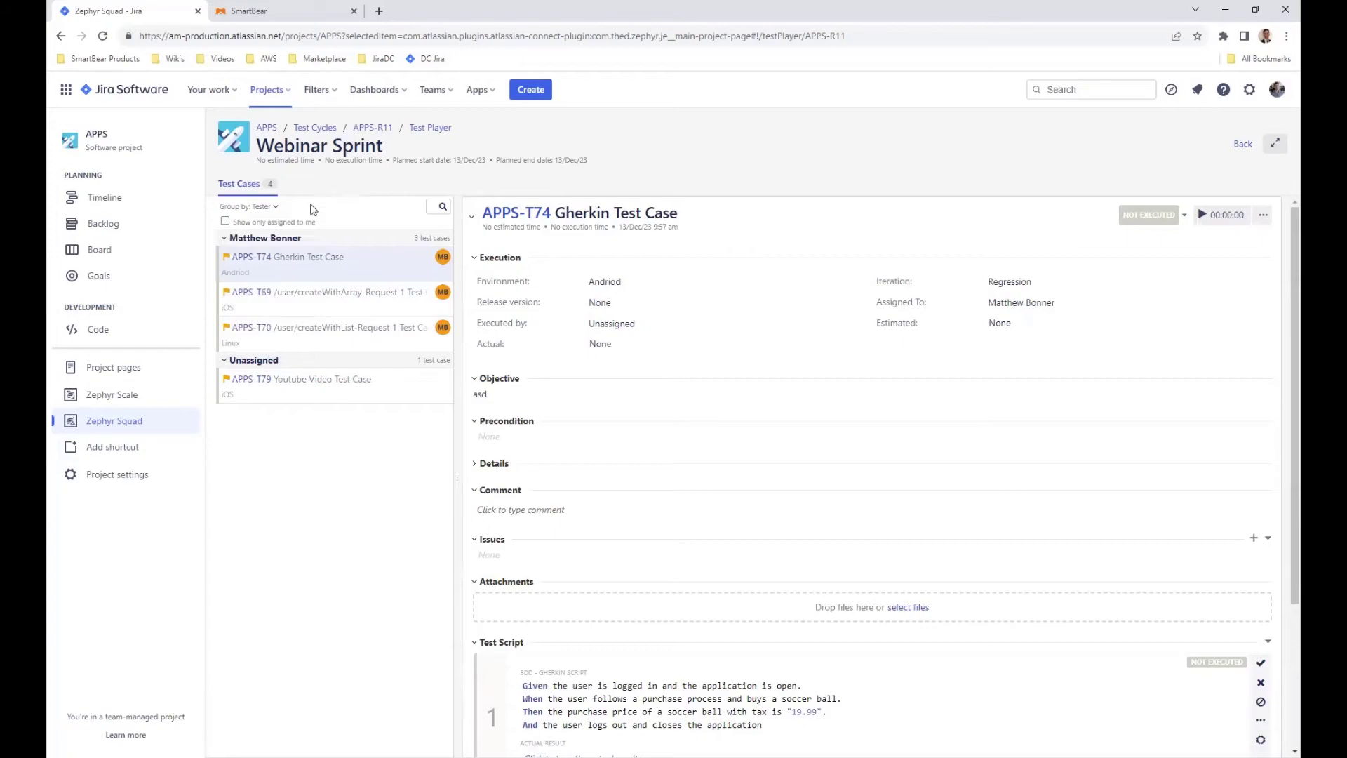
Step: Limit the Webinar Sprint test cases to those assigned to me, review the filtered list, and remove the limit again
click(279, 223)
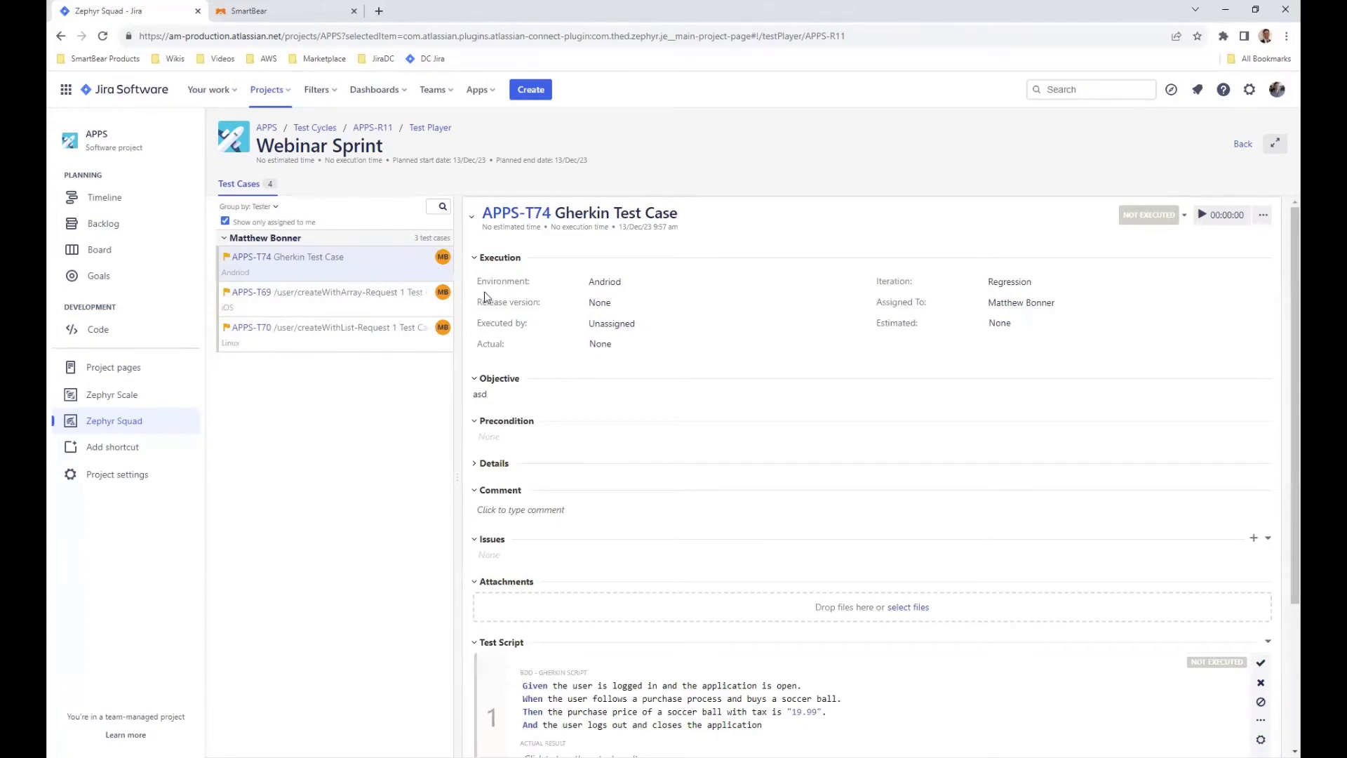
scroll(493, 259, down, 1)
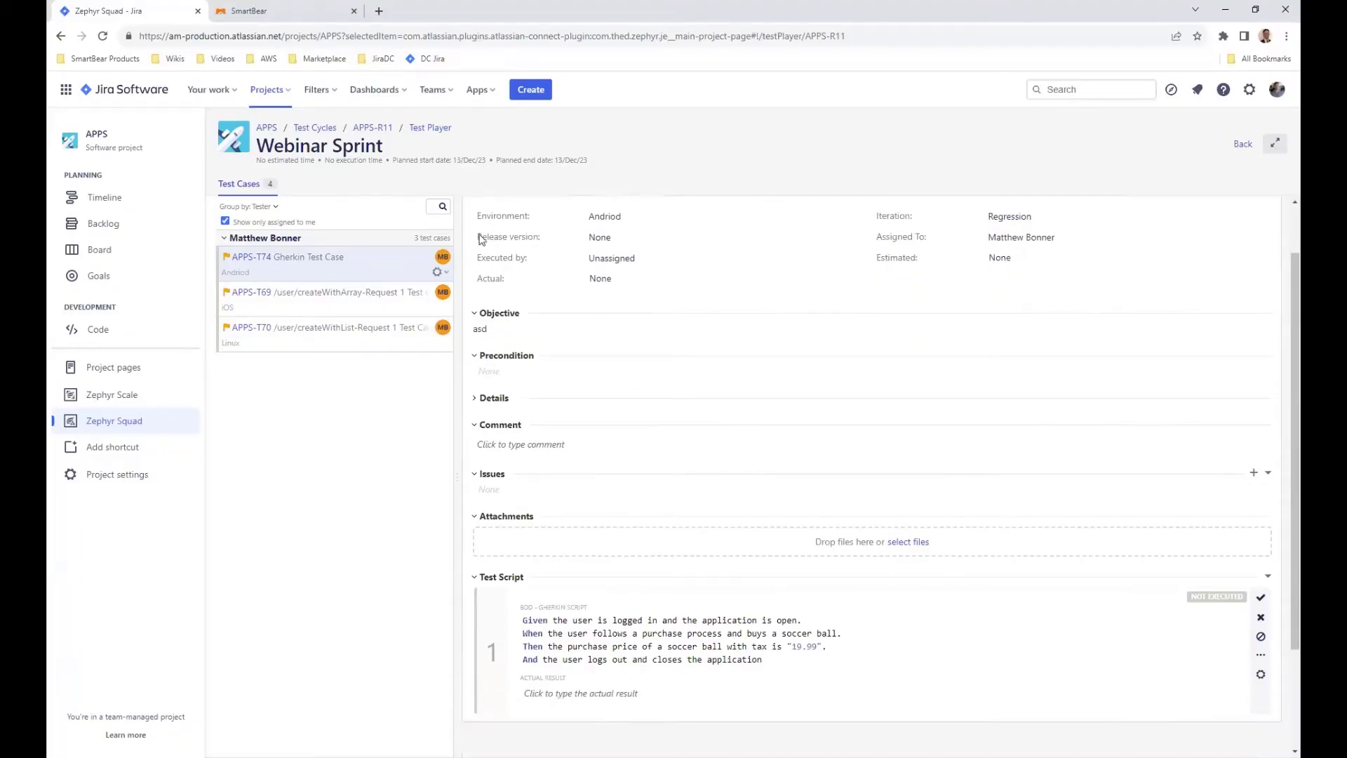
scroll(621, 270, up, 1)
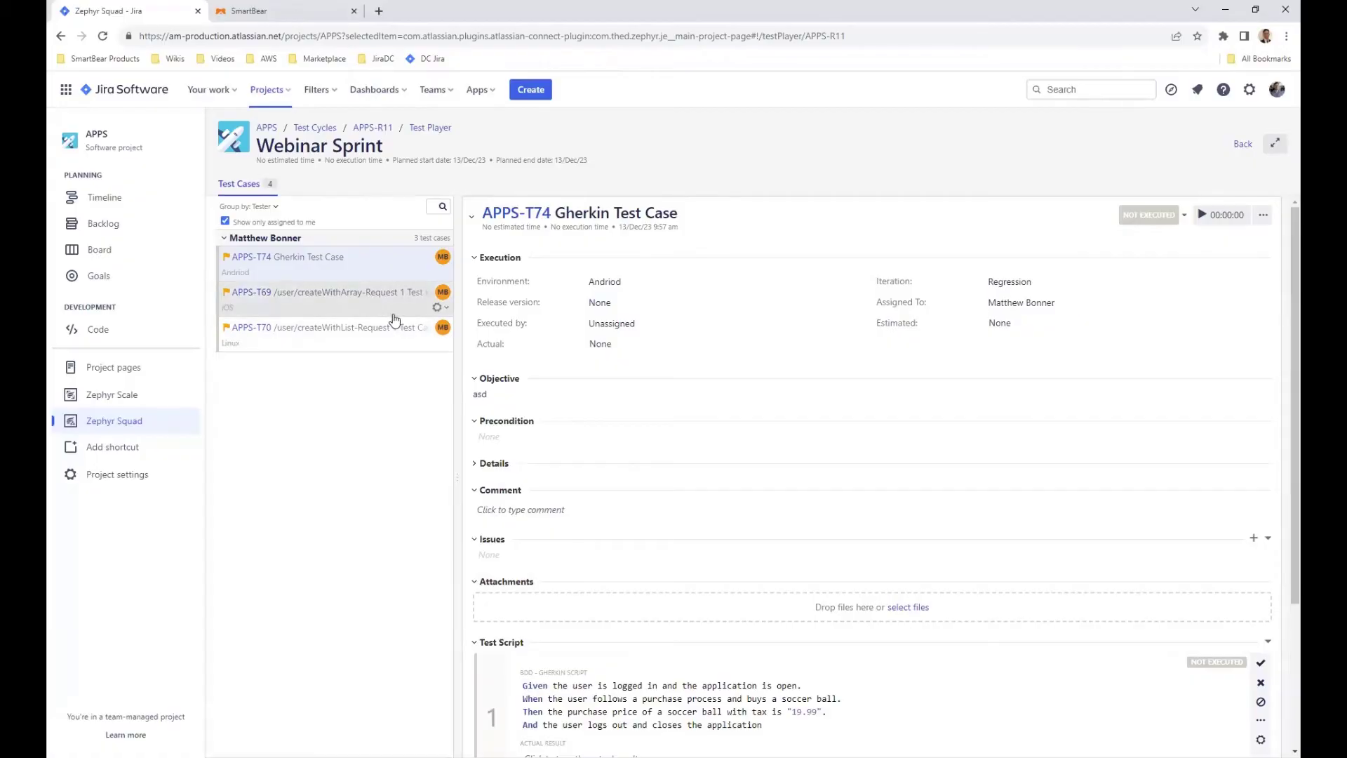
click(226, 222)
Step: Open Youtube Video Test Case in the Test Player, check its execution status options, and mark step 1 as Pass
click(351, 400)
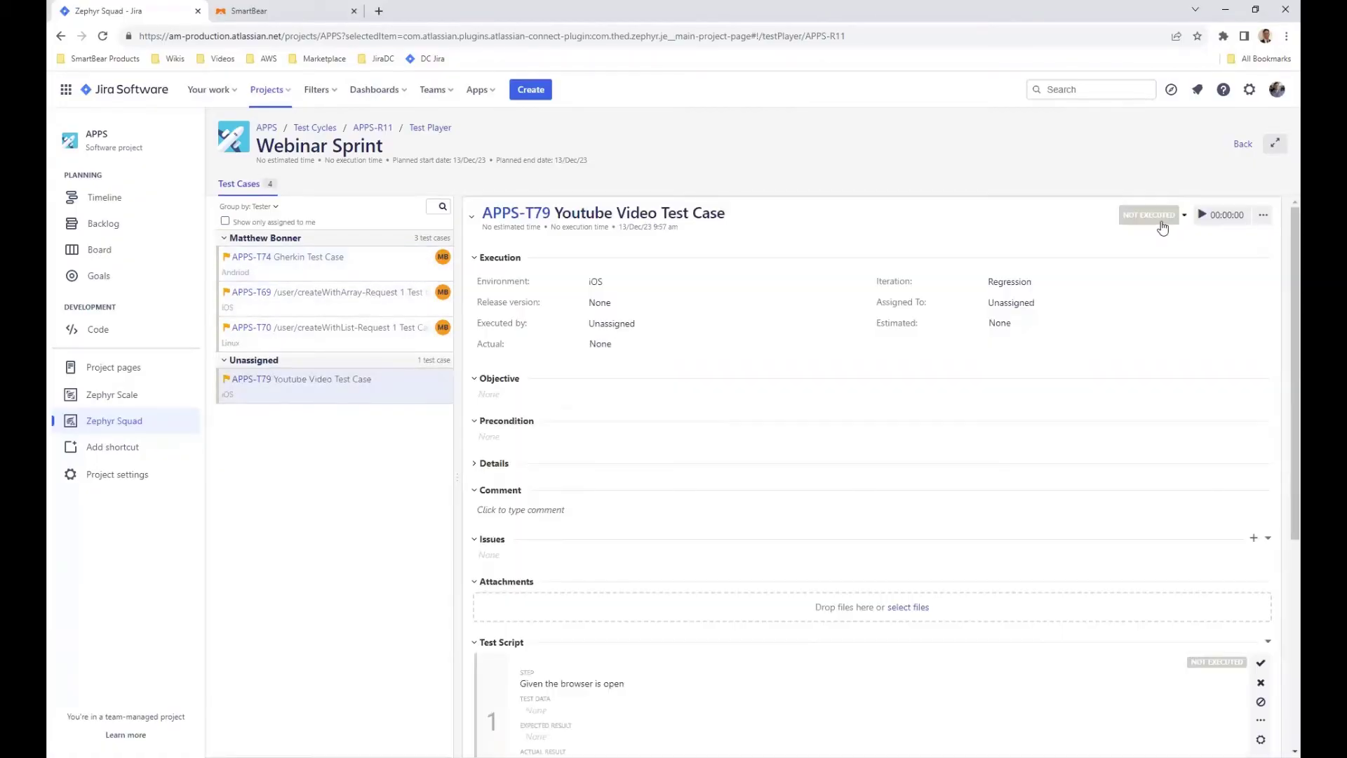
click(1161, 225)
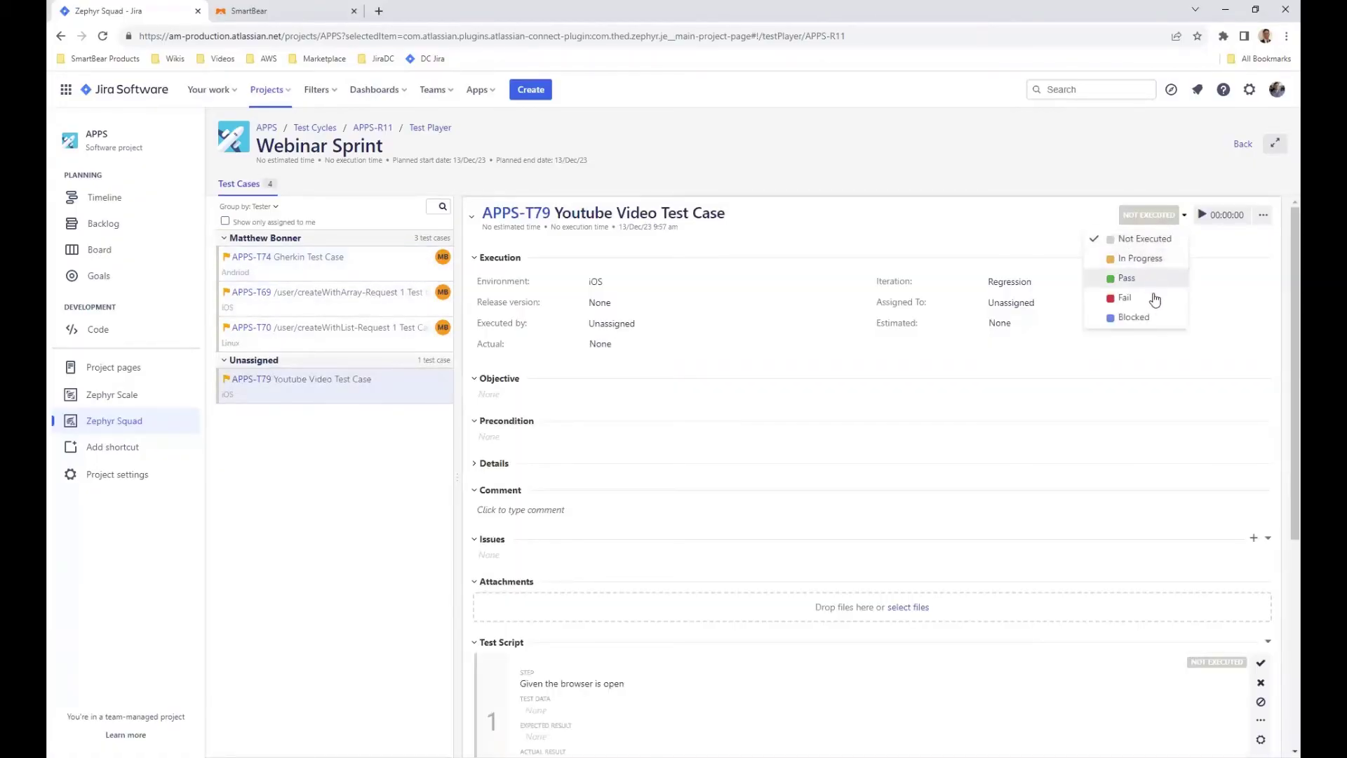
click(988, 229)
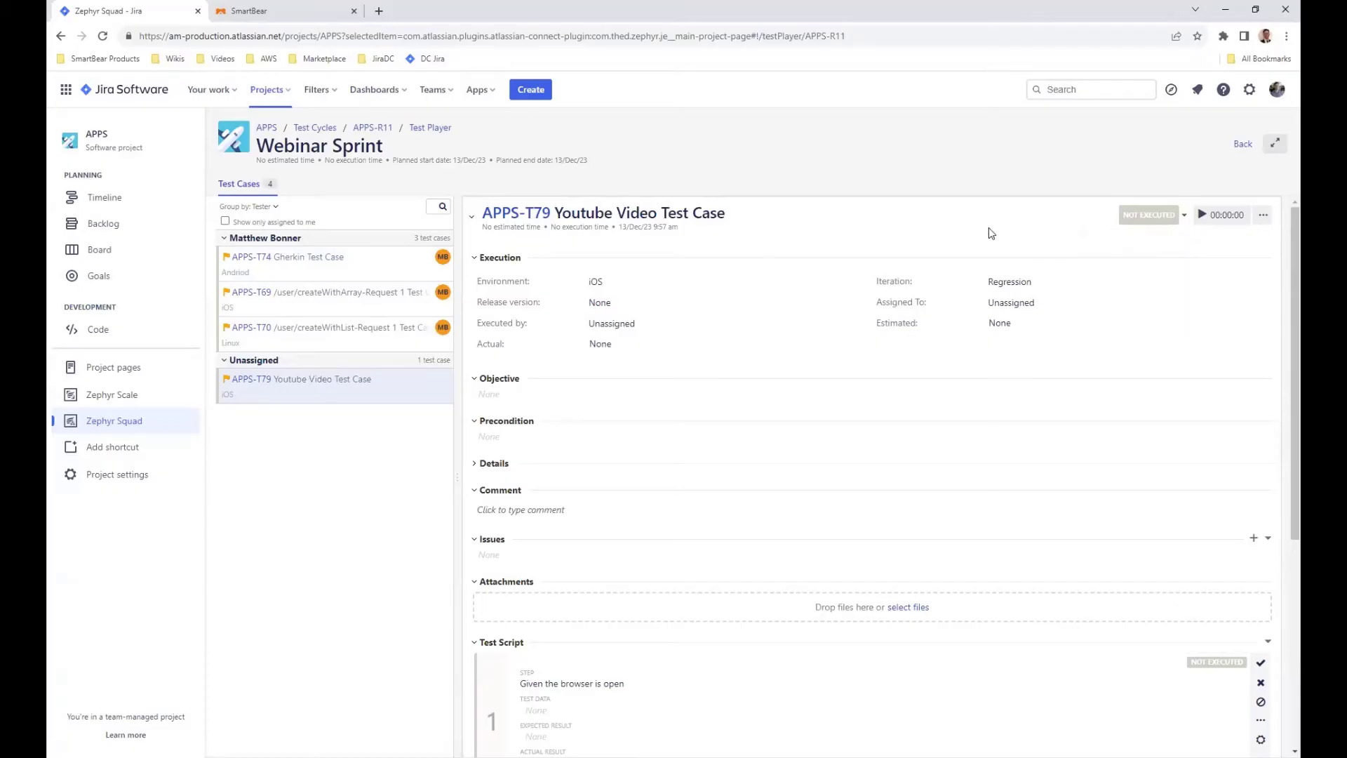
scroll(1280, 679, down, 1)
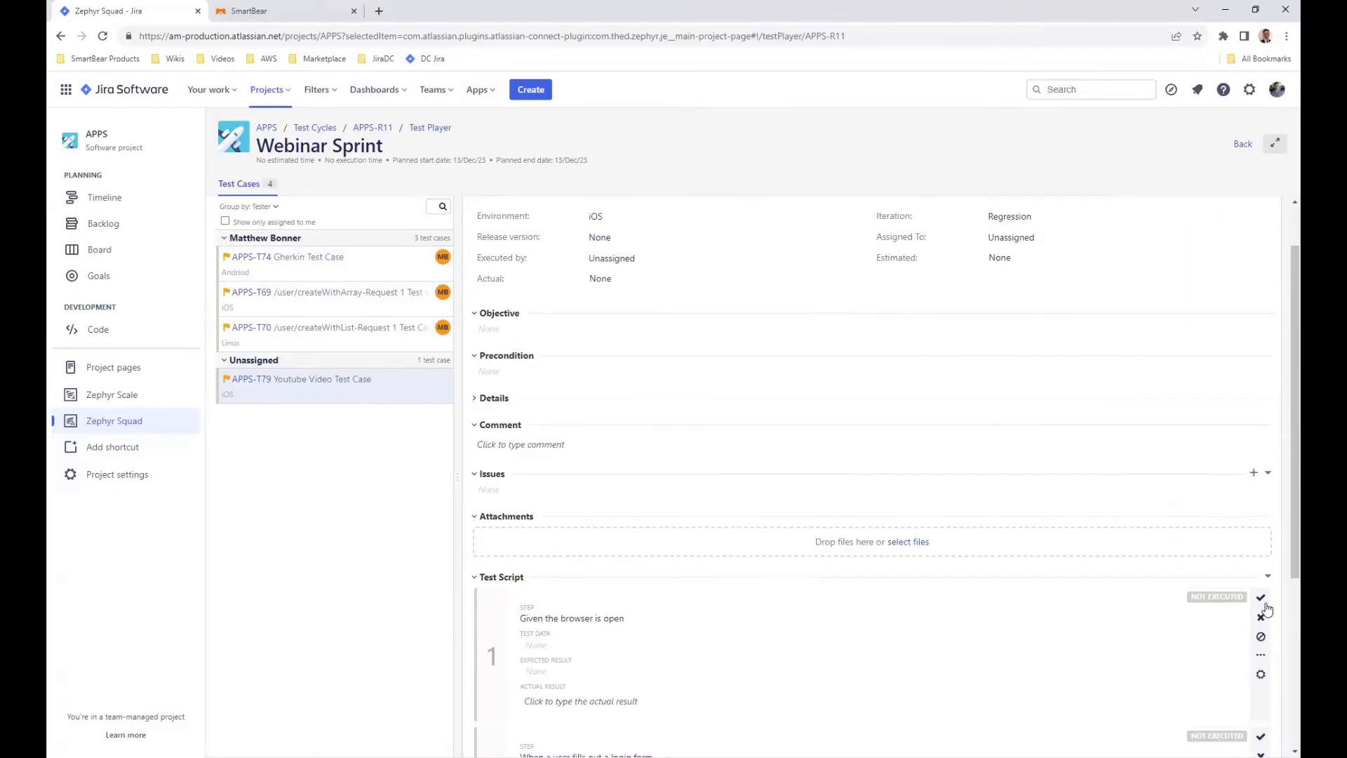
click(1261, 598)
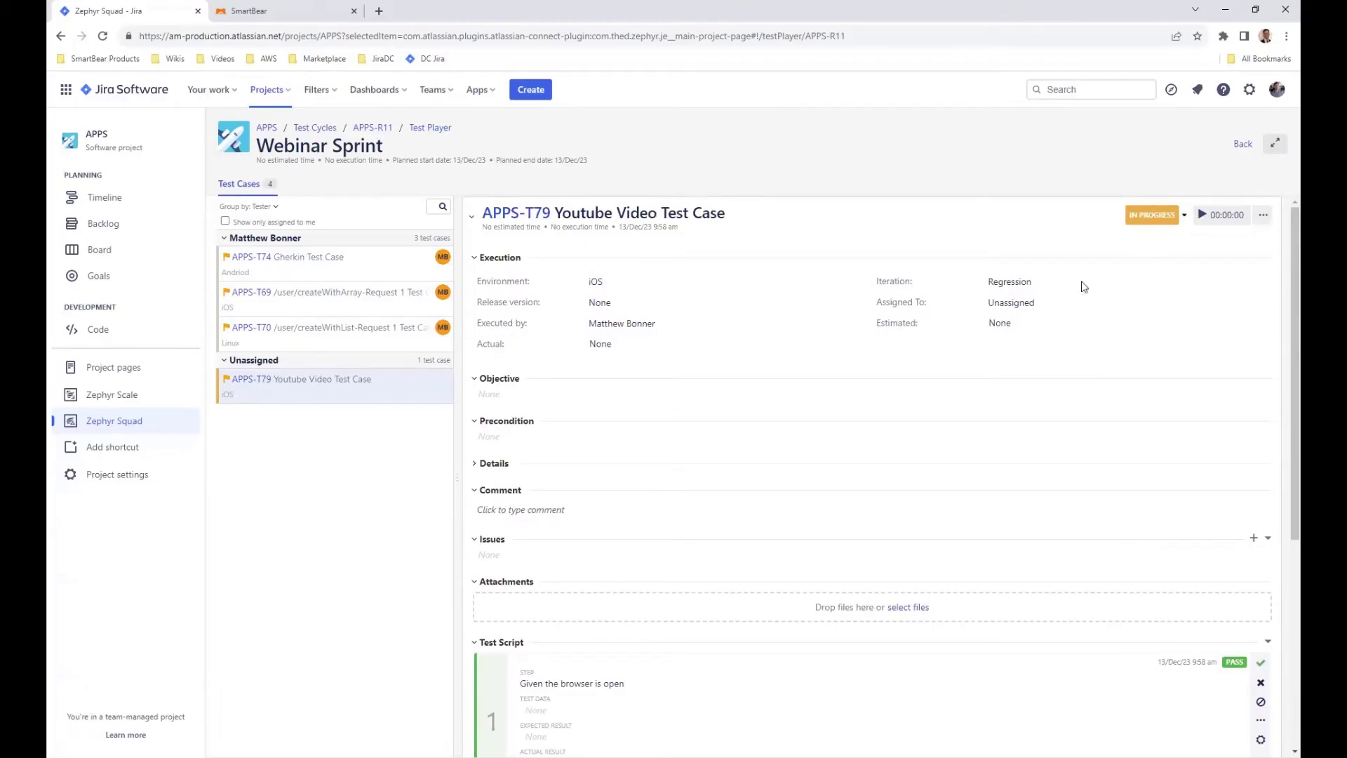
Step: Try the Fail and Blocked statuses on step 1 of Youtube Video Test Case and set it back to Pass
scroll(1116, 506, down, 4)
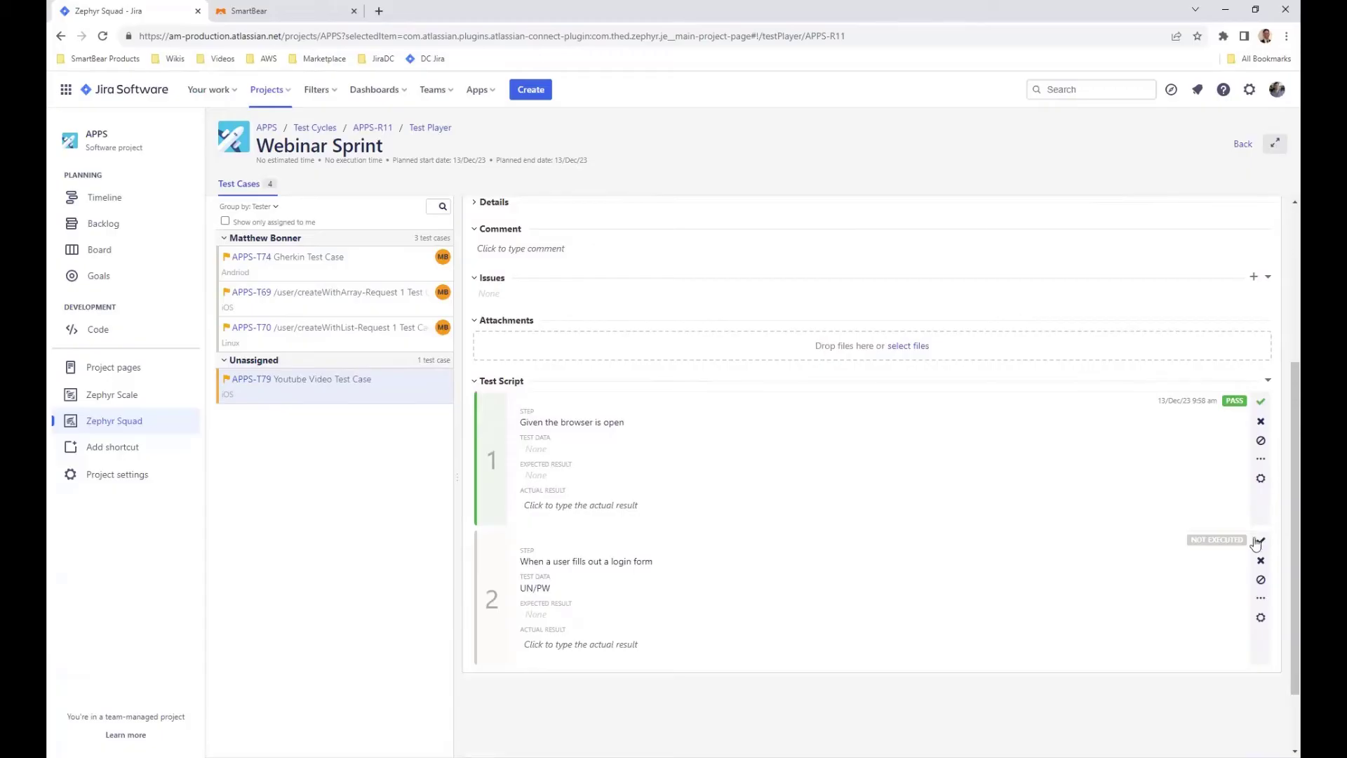
click(1261, 421)
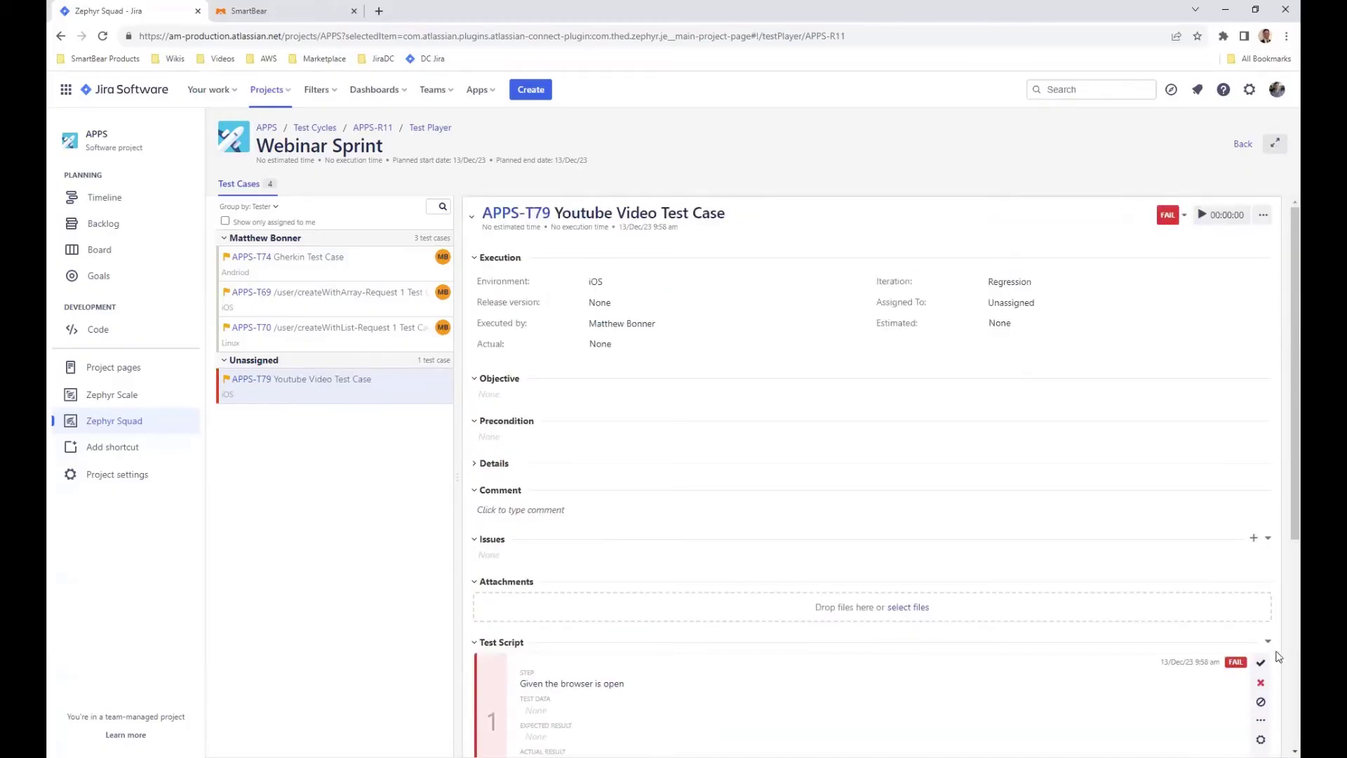
click(1261, 702)
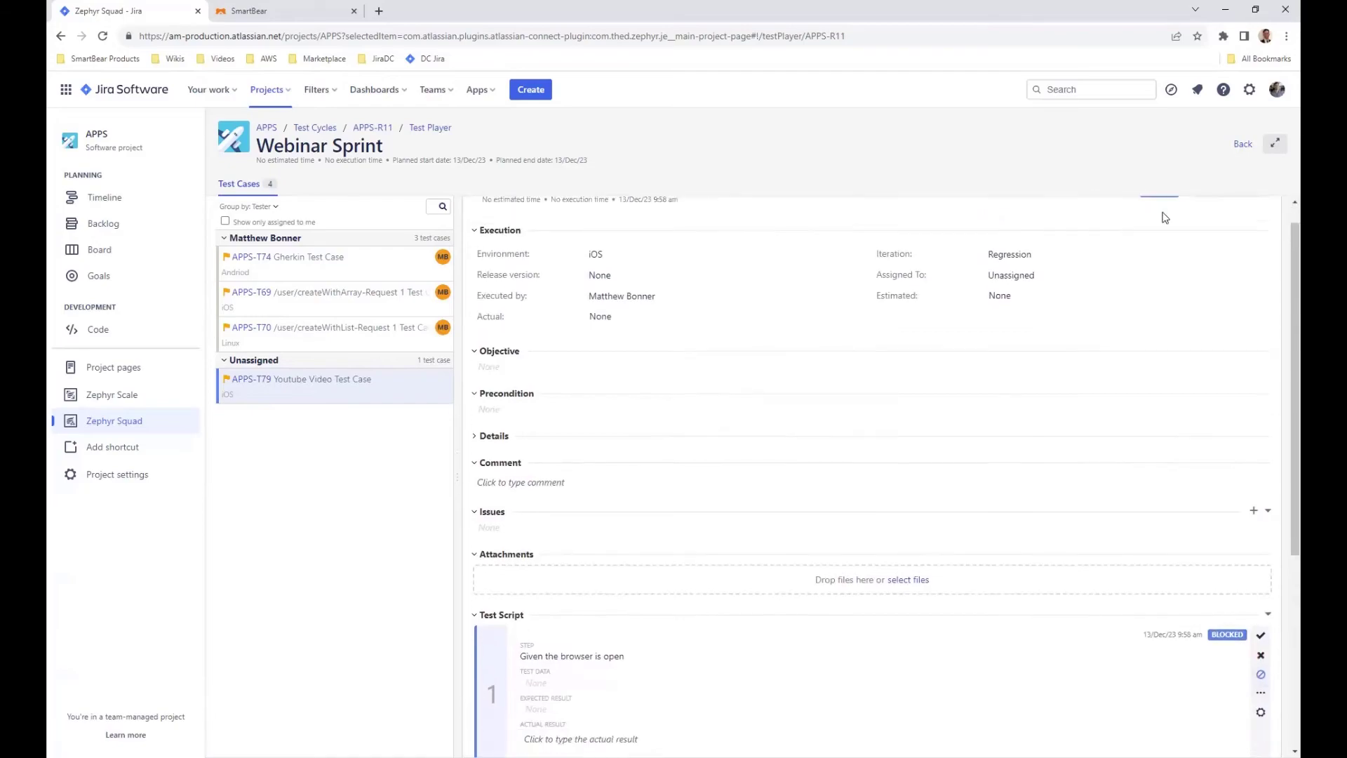
scroll(1207, 336, down, 2)
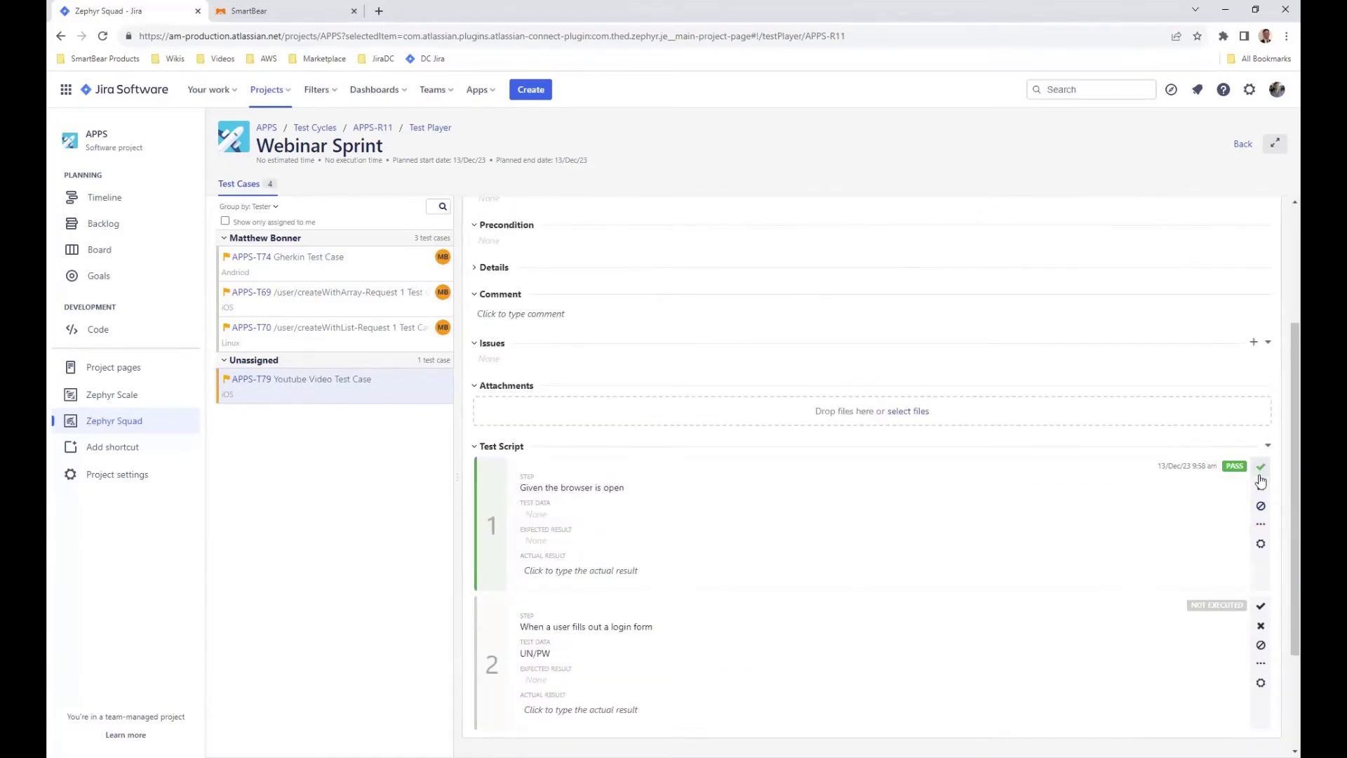
Step: Set the status of all steps below step 1 of Youtube Video Test Case to Blocked in bulk
click(1261, 545)
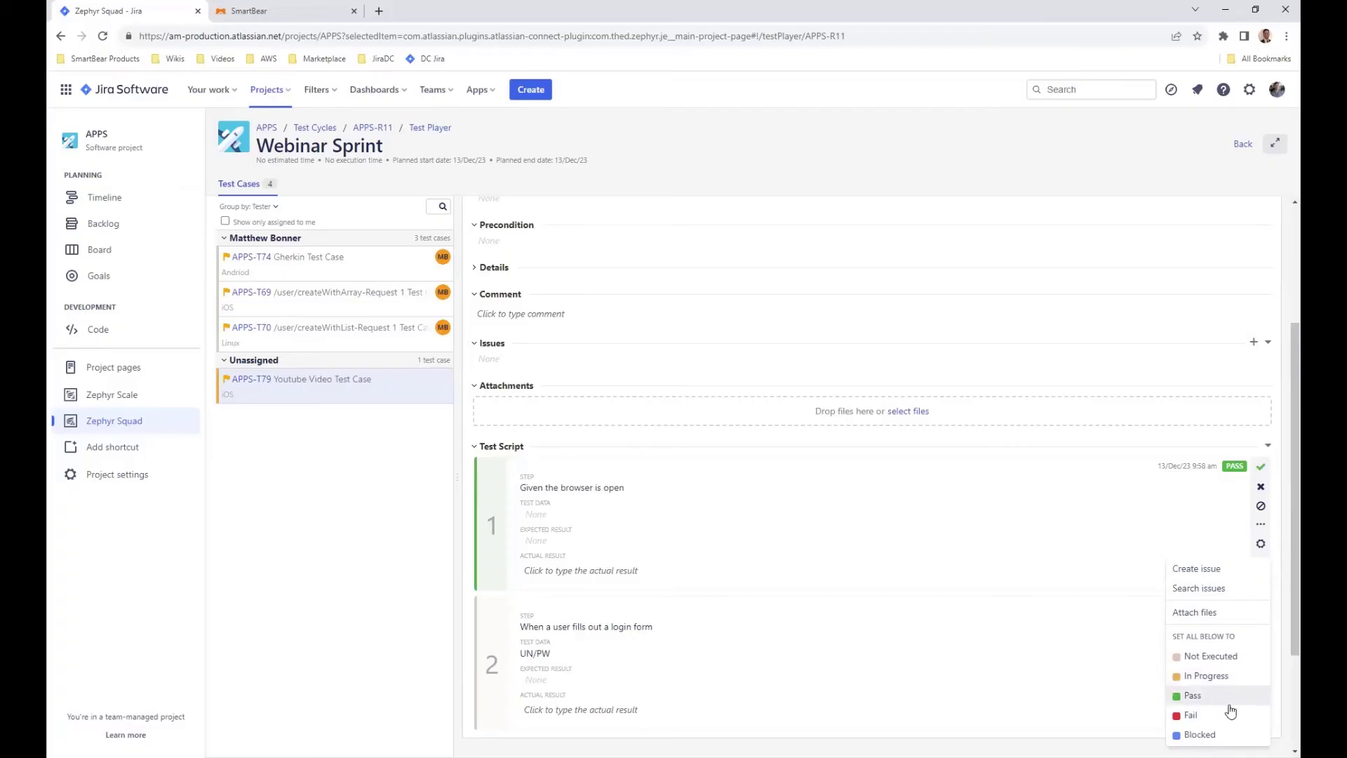
click(1228, 733)
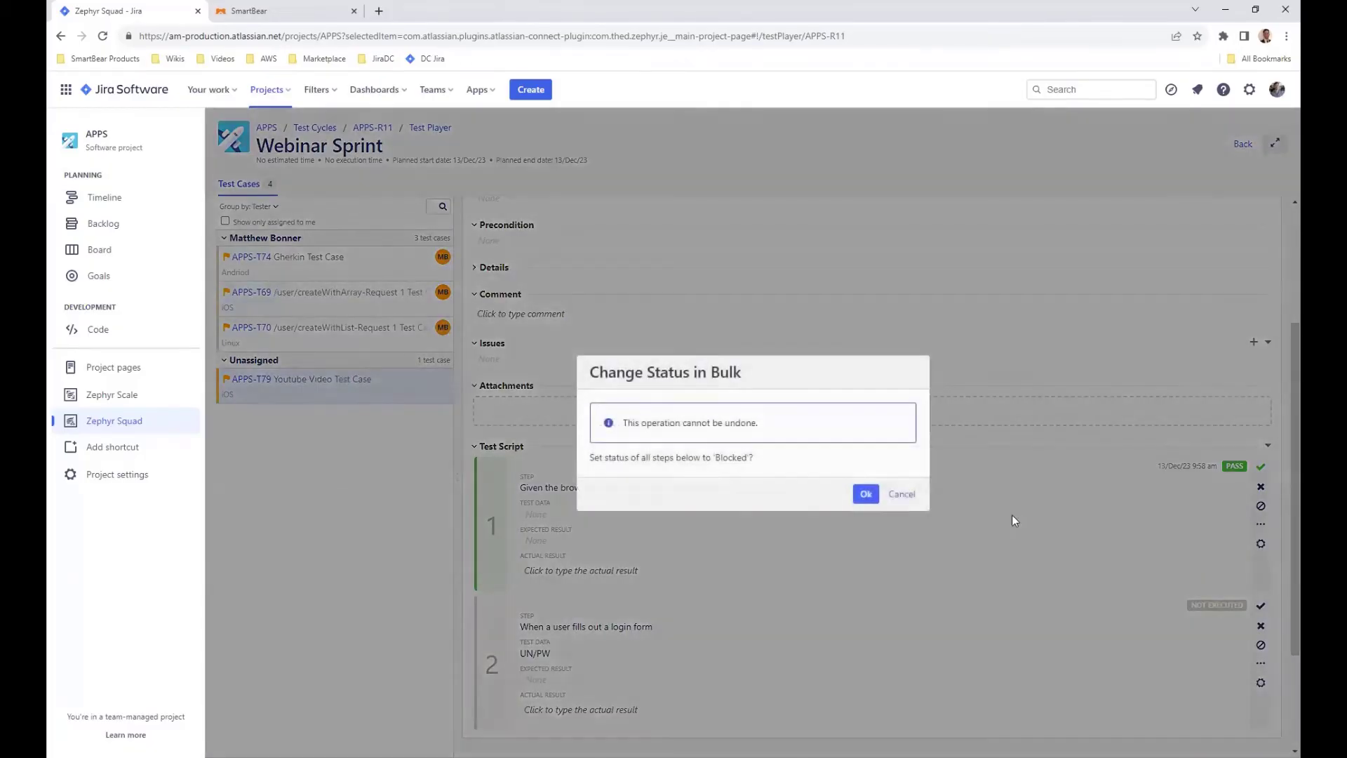
click(867, 494)
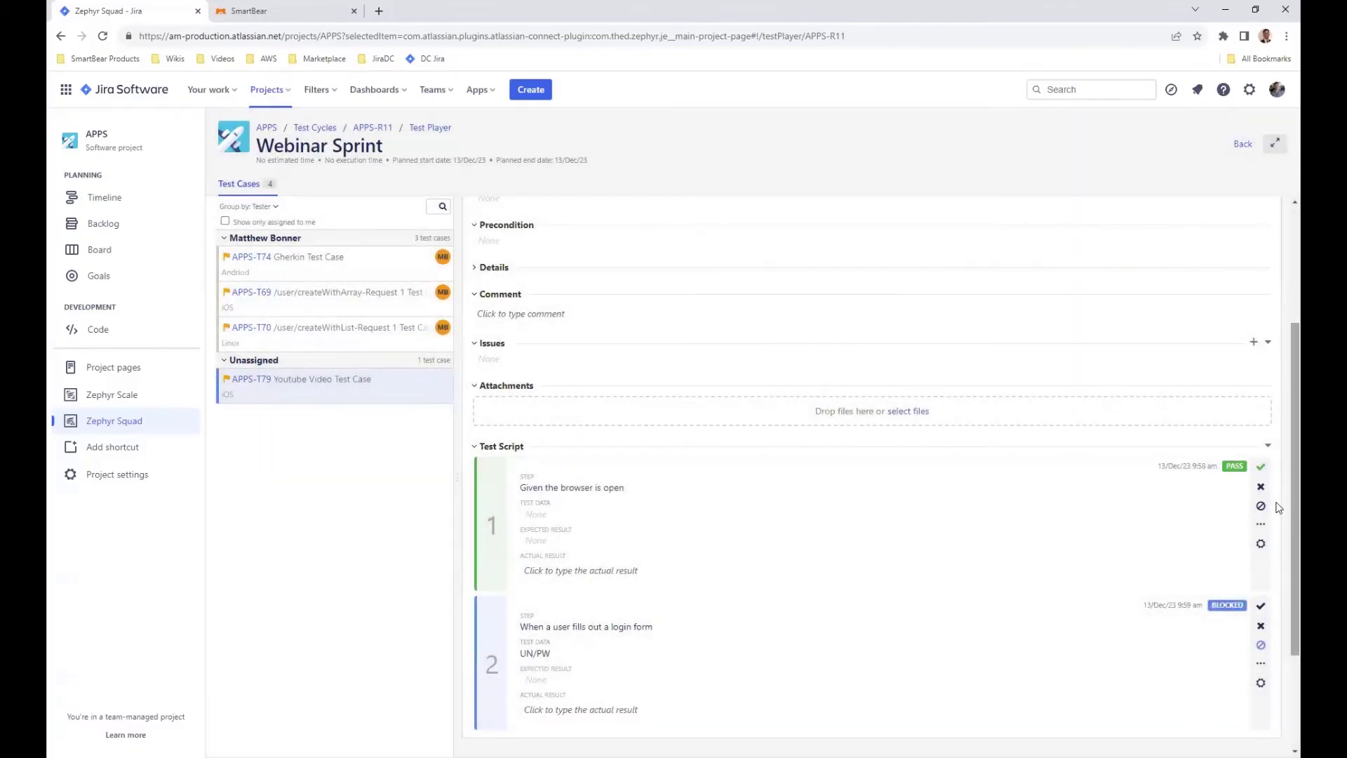
Step: Mark step 1 of Youtube Video Test Case as Fail and create an Error issue from it with the summary Defect
click(1261, 487)
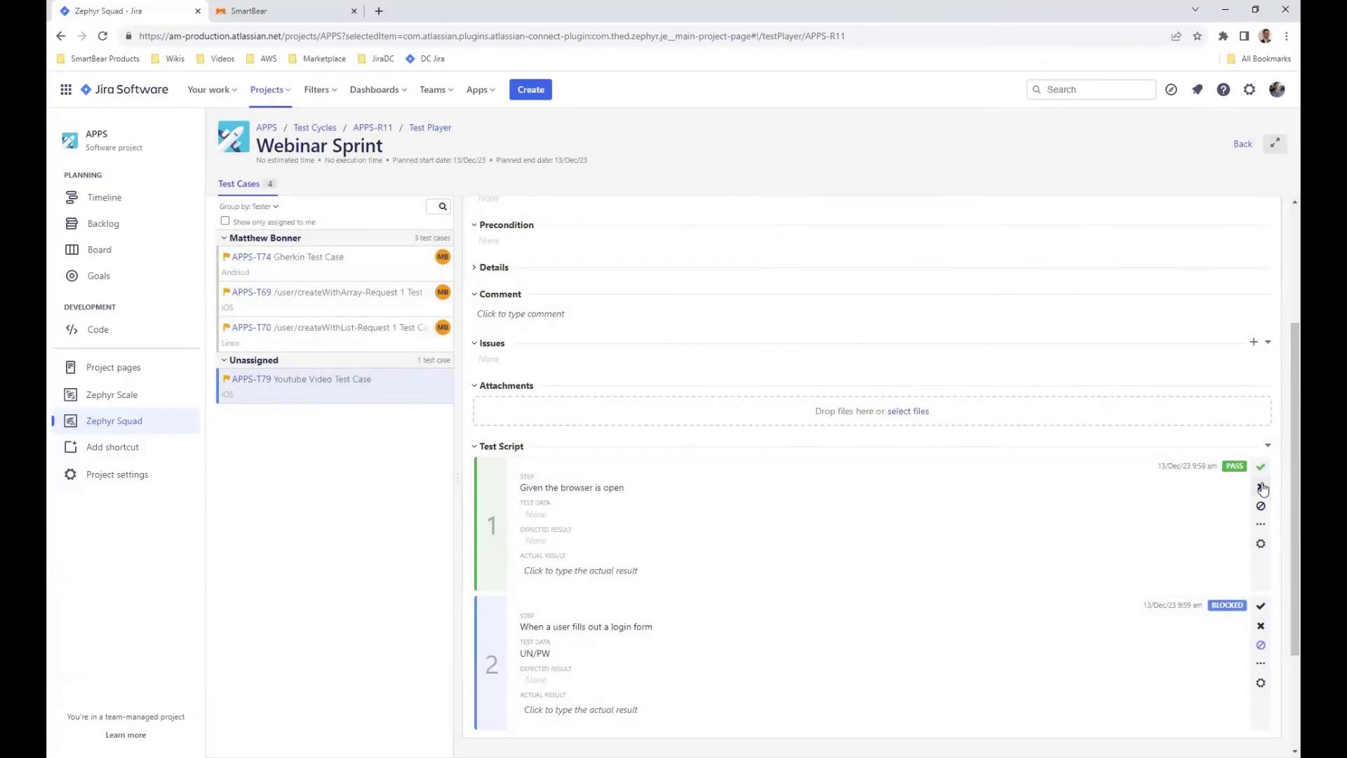
click(1262, 545)
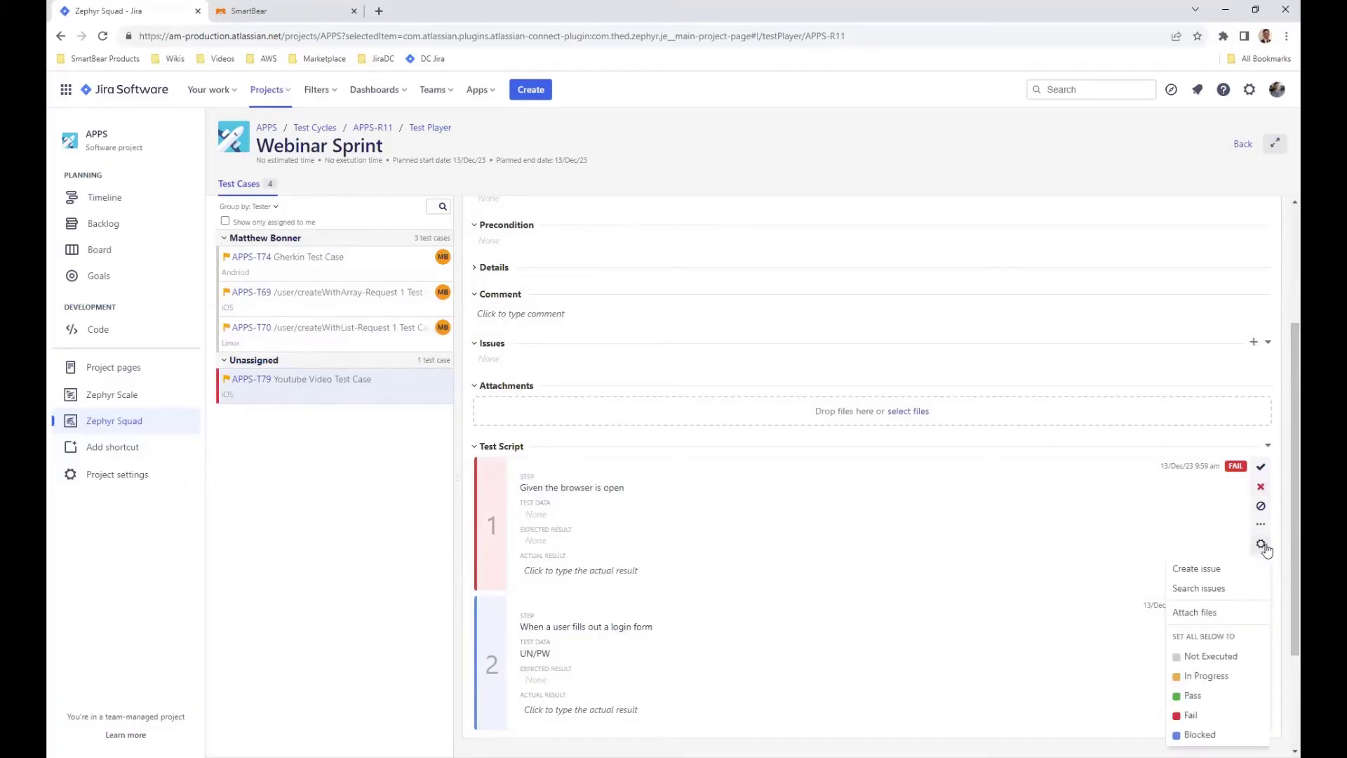
click(1239, 575)
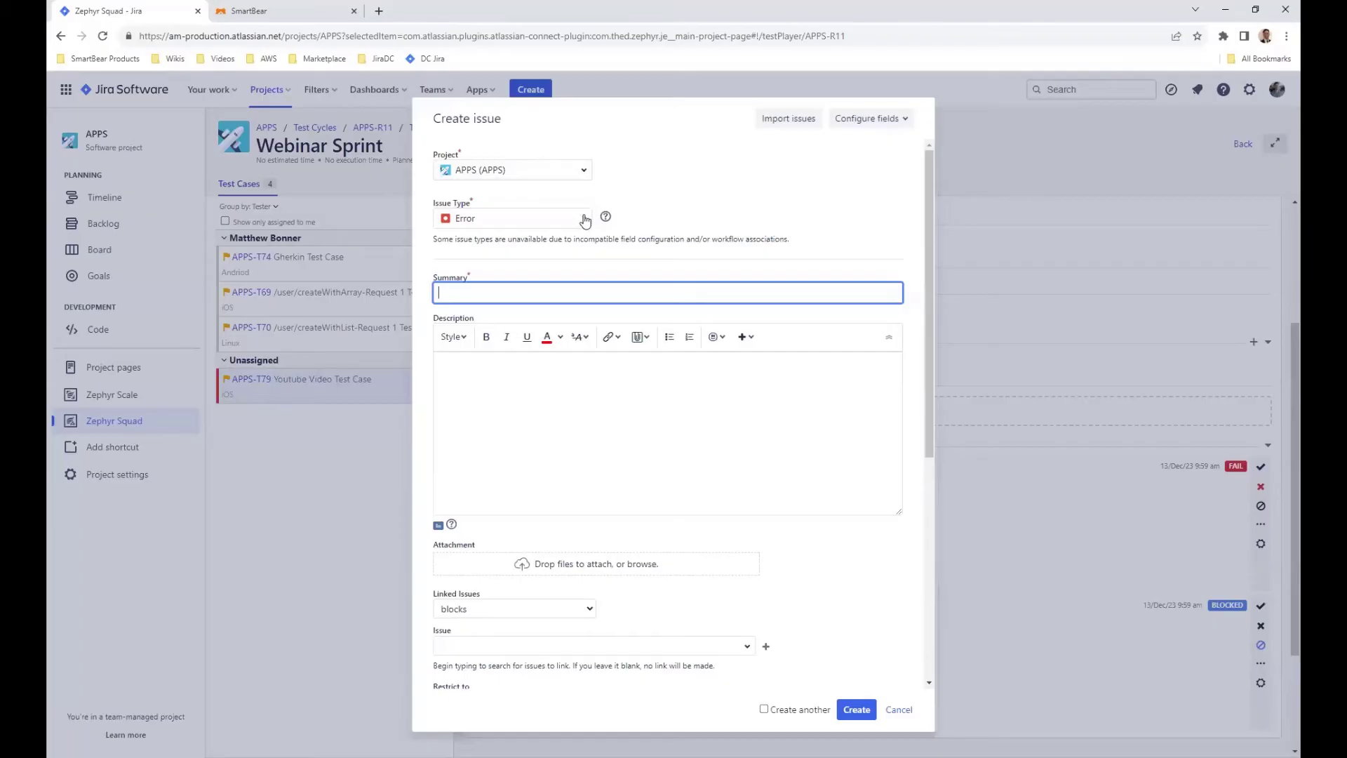
click(586, 222)
click(718, 192)
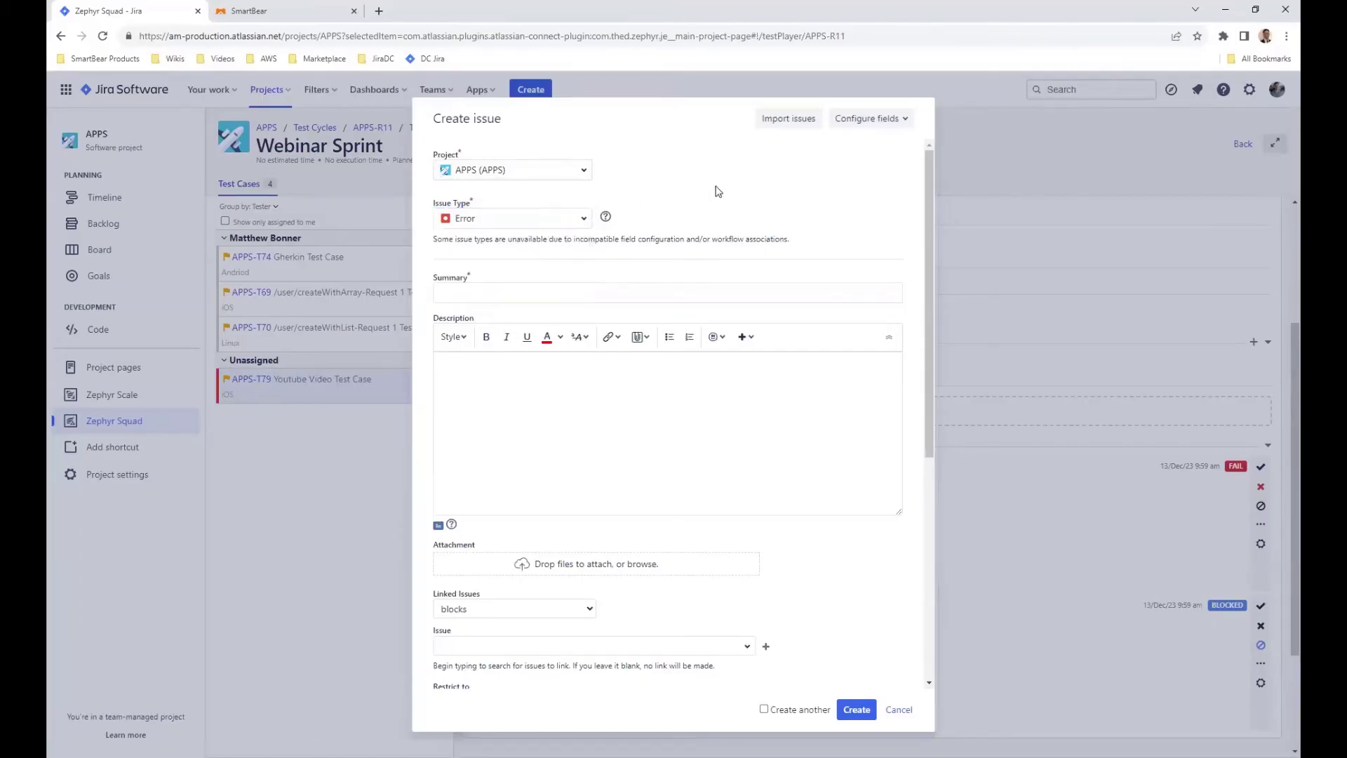
click(617, 283)
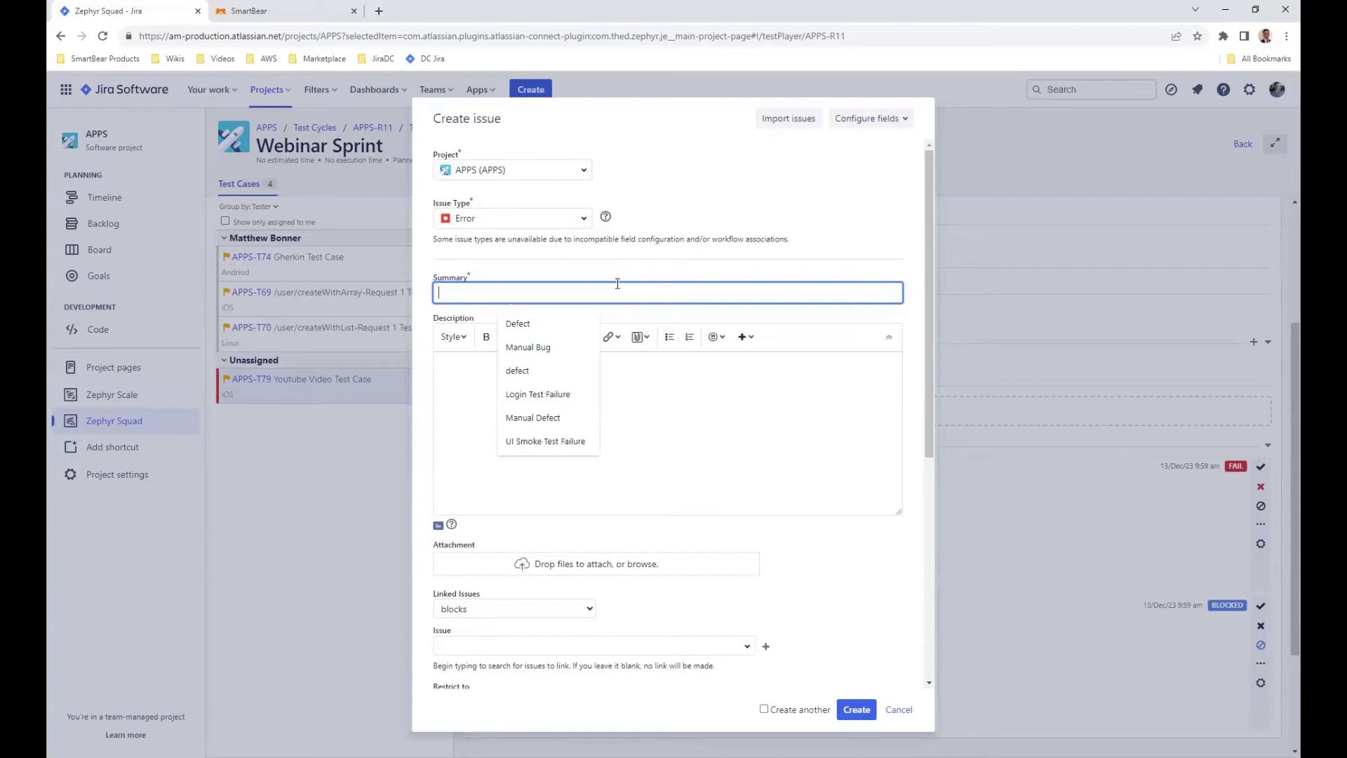
text(Defect)
click(857, 709)
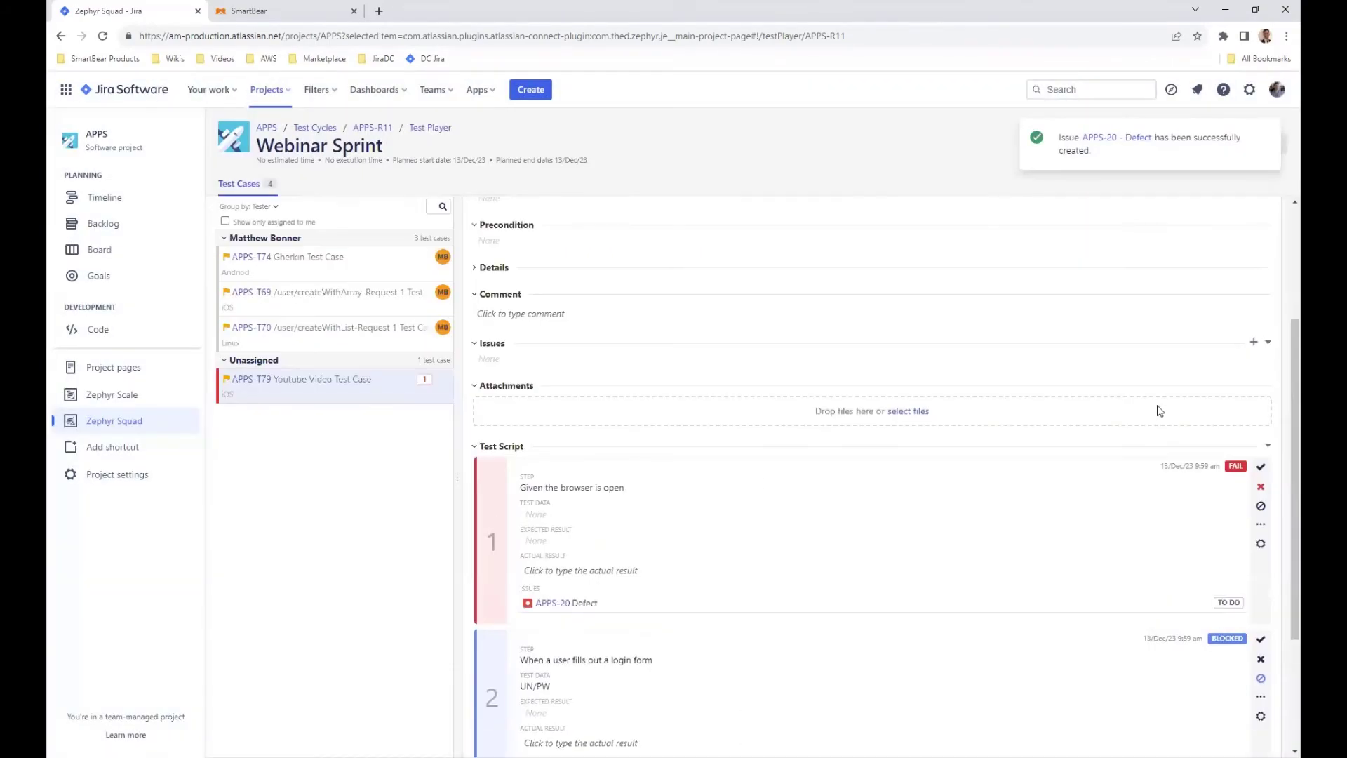
mouse_move(1219, 601)
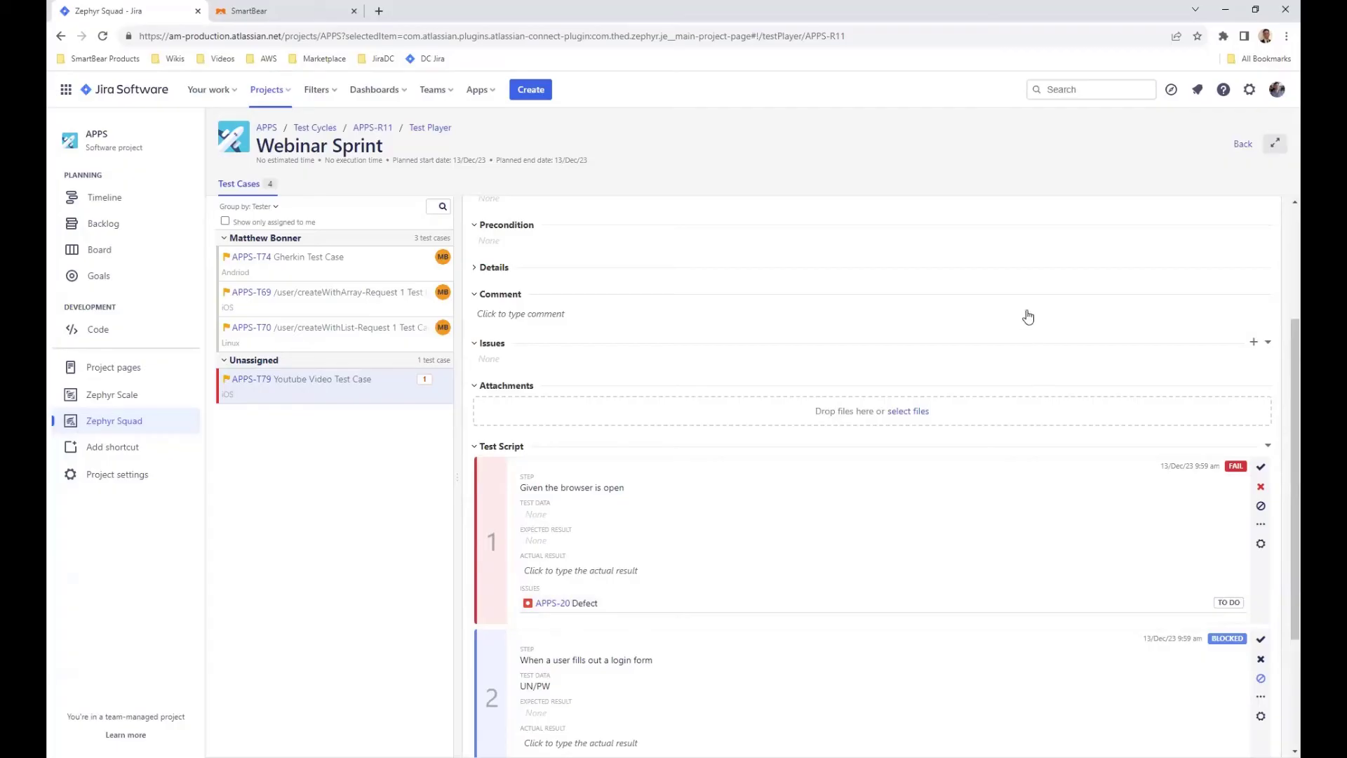
Step: Open Gherkin Test Case, review its script and step issue options, and set its execution status to Pass
click(333, 270)
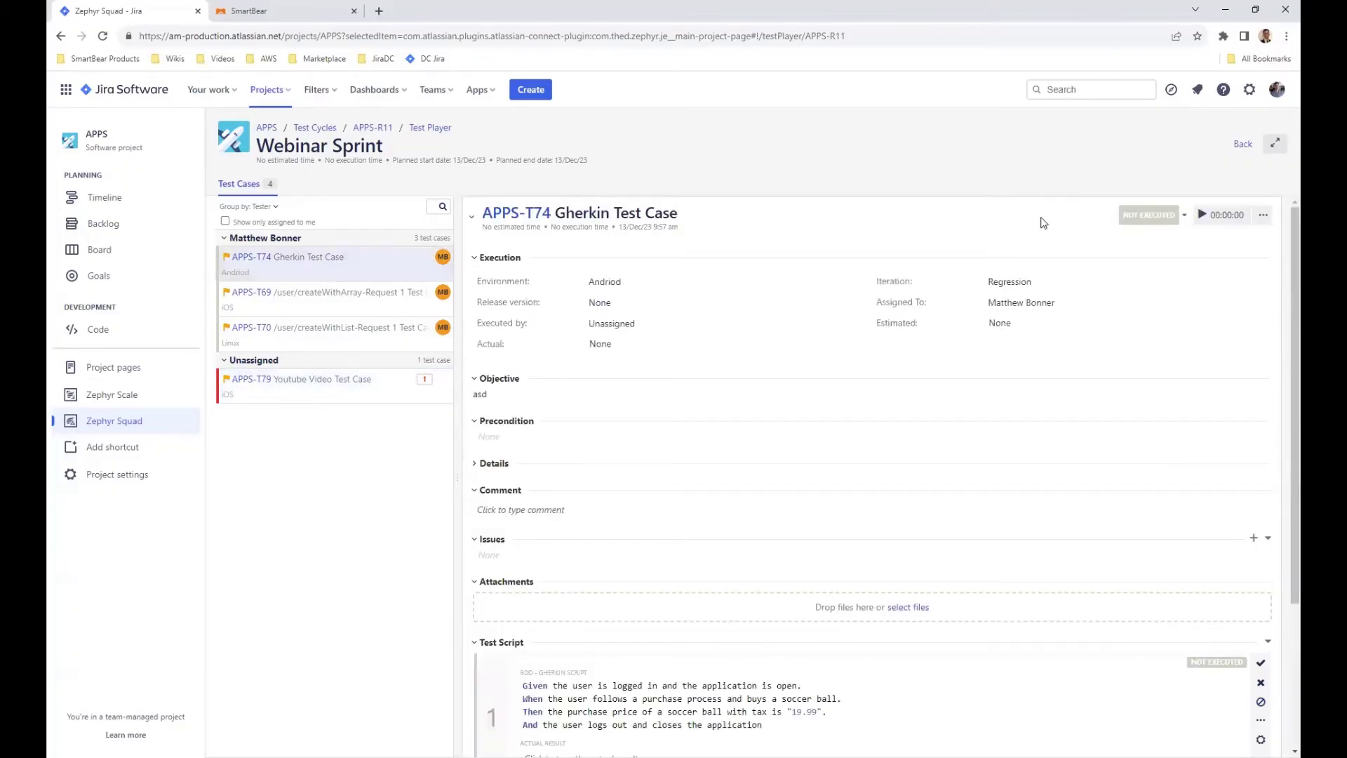
scroll(1046, 219, down, 1)
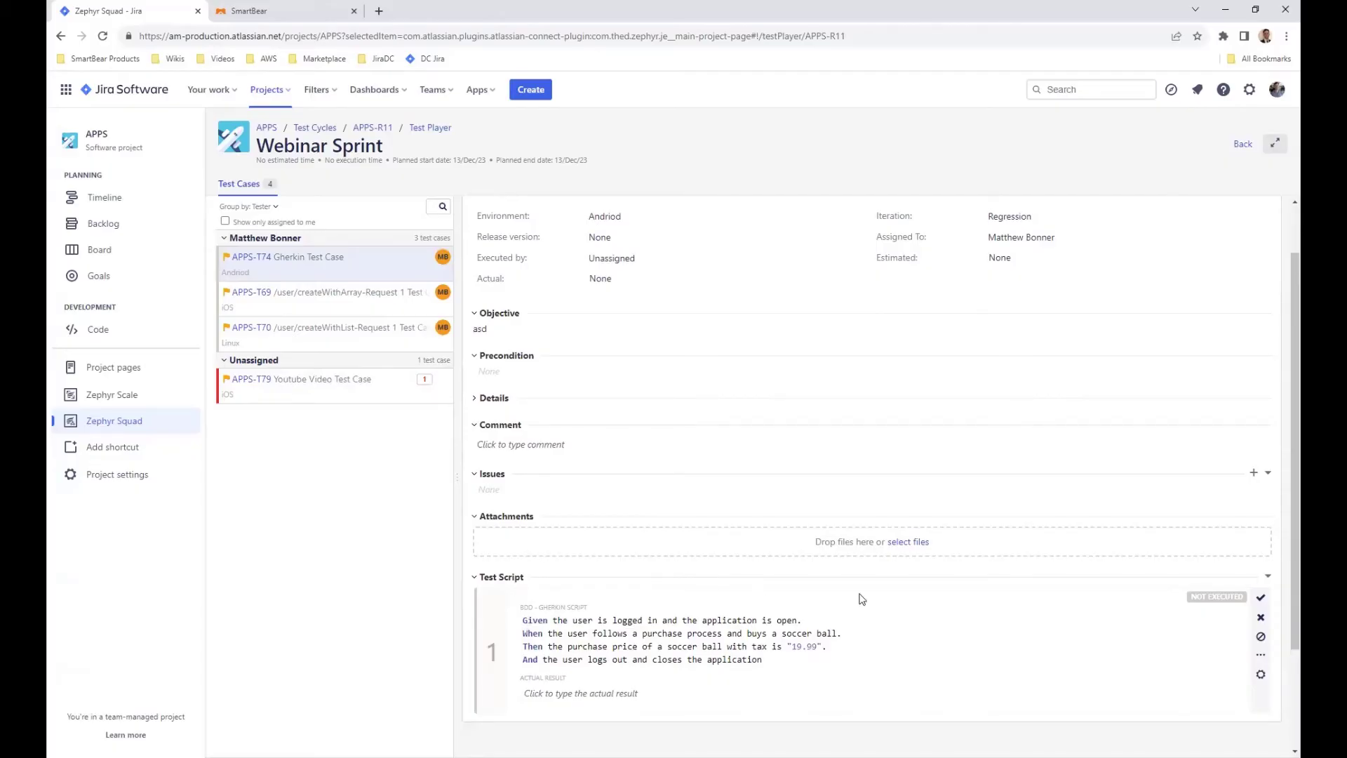
click(1262, 676)
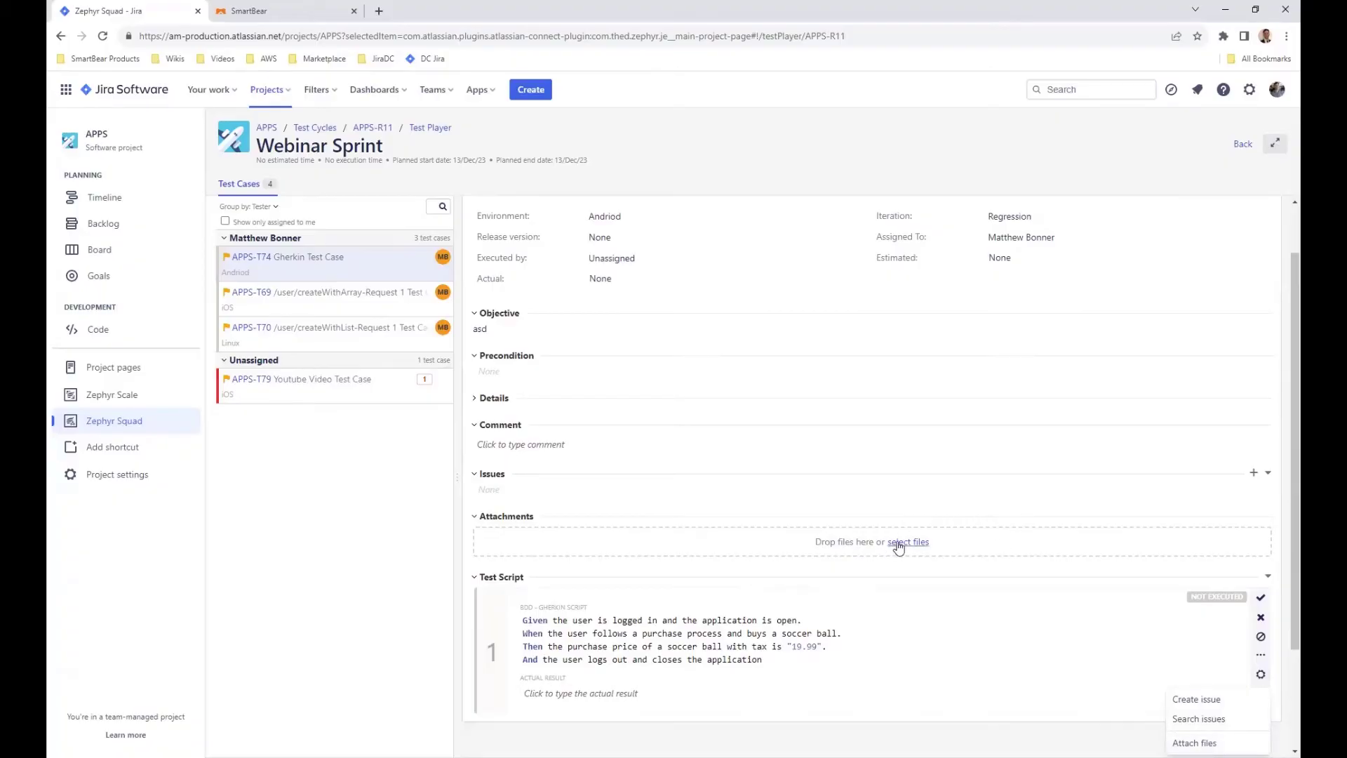
scroll(902, 547, up, 1)
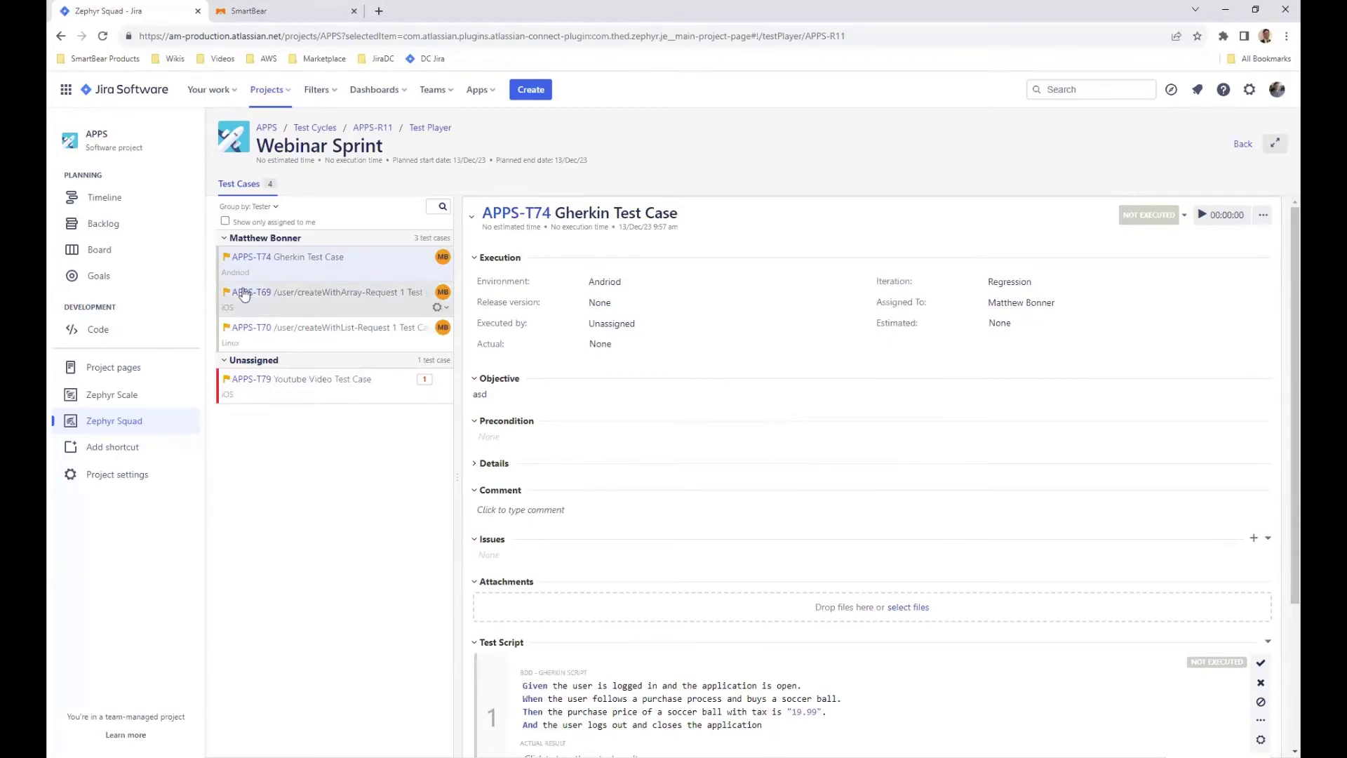
click(1158, 218)
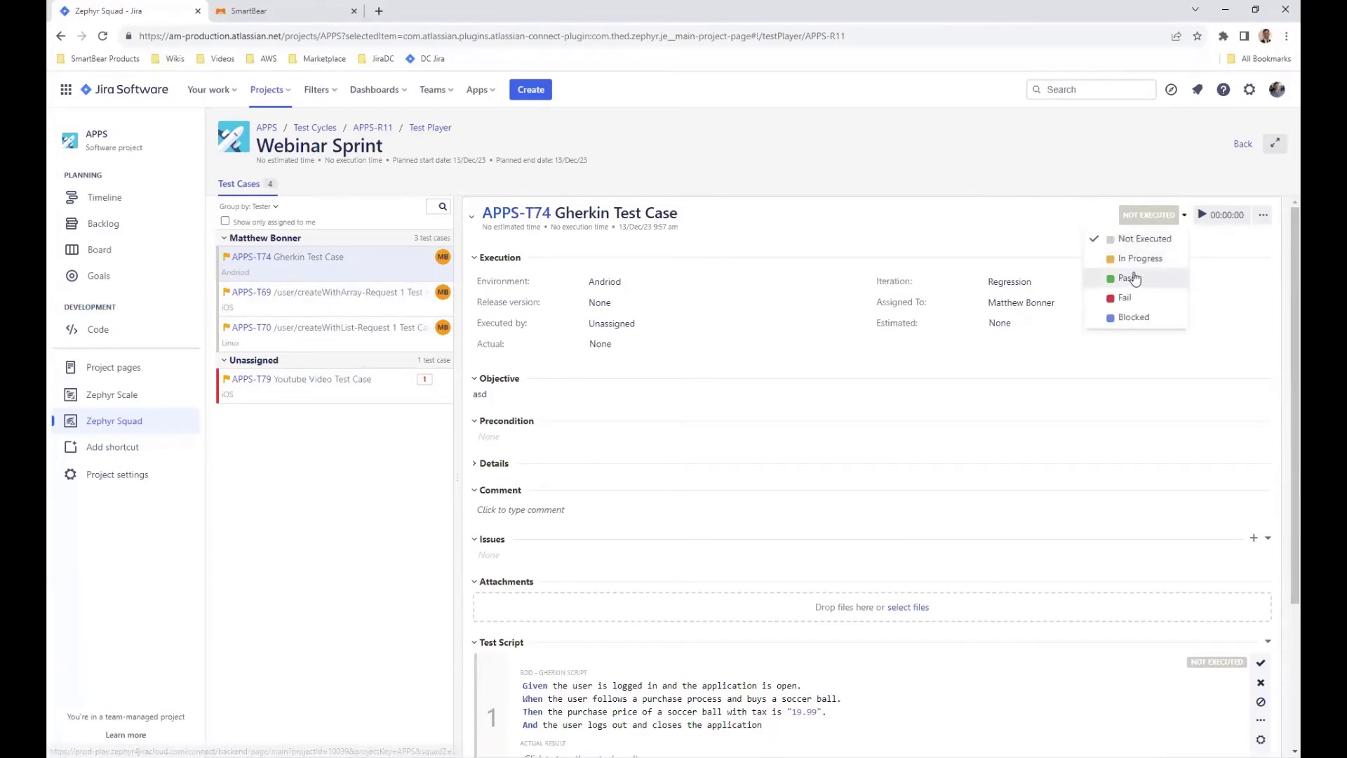
click(1133, 279)
Step: Leave the Webinar Sprint test cycle and open the Traceability Report from the Traceability category of reports
click(1238, 148)
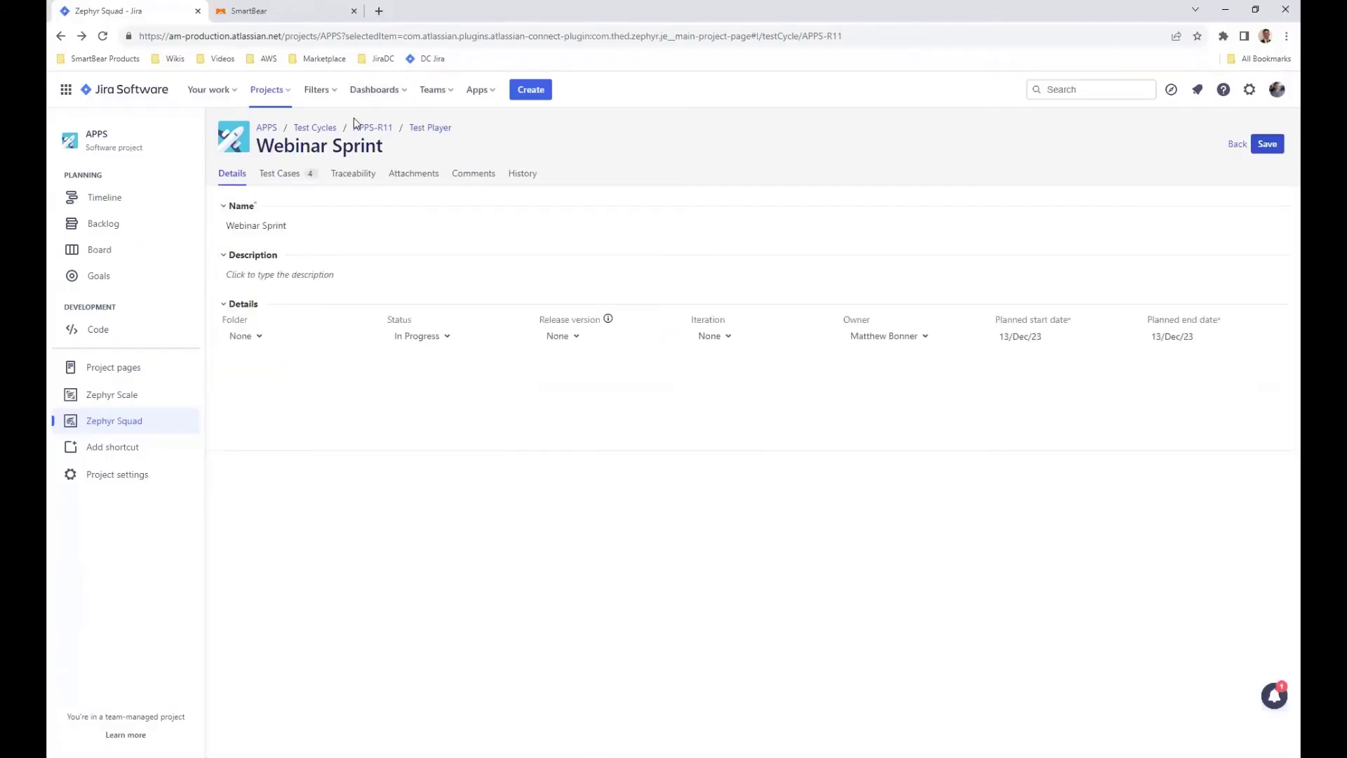
click(310, 130)
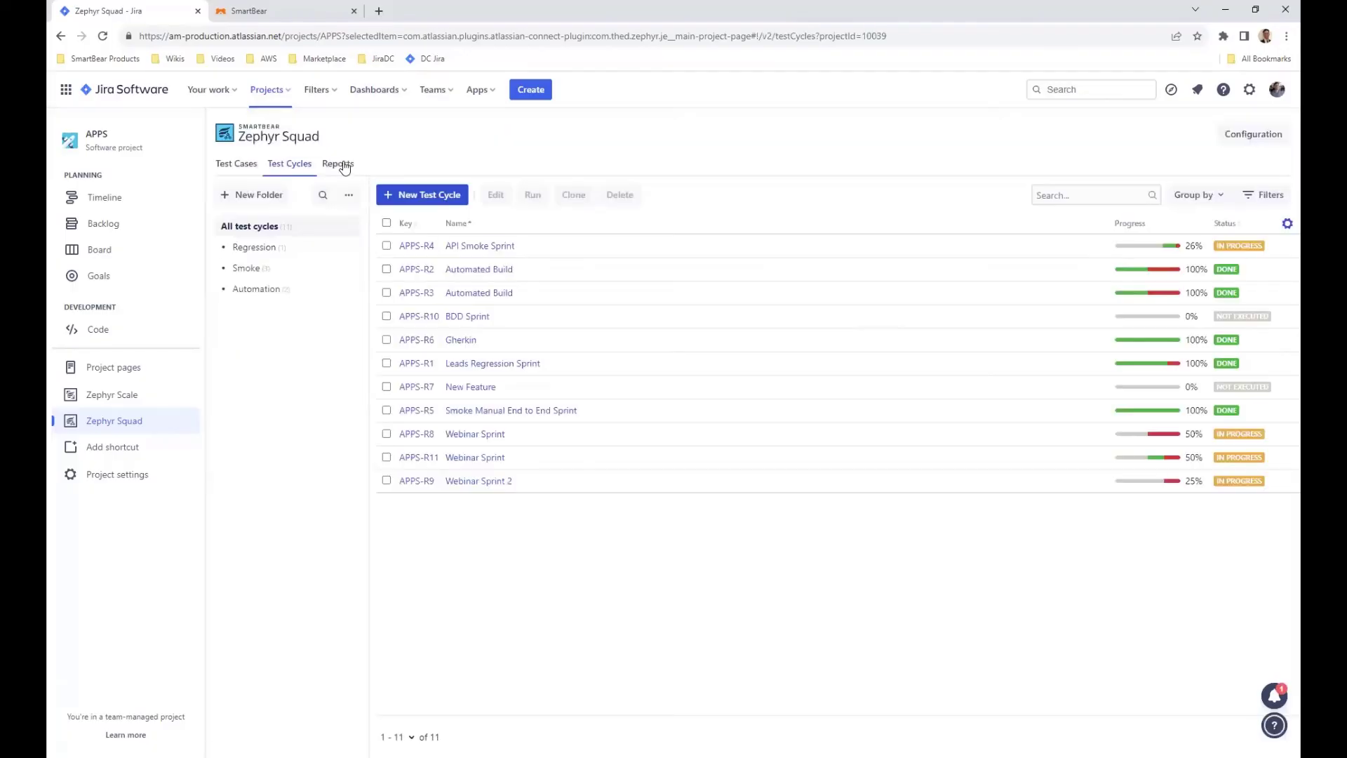
click(343, 165)
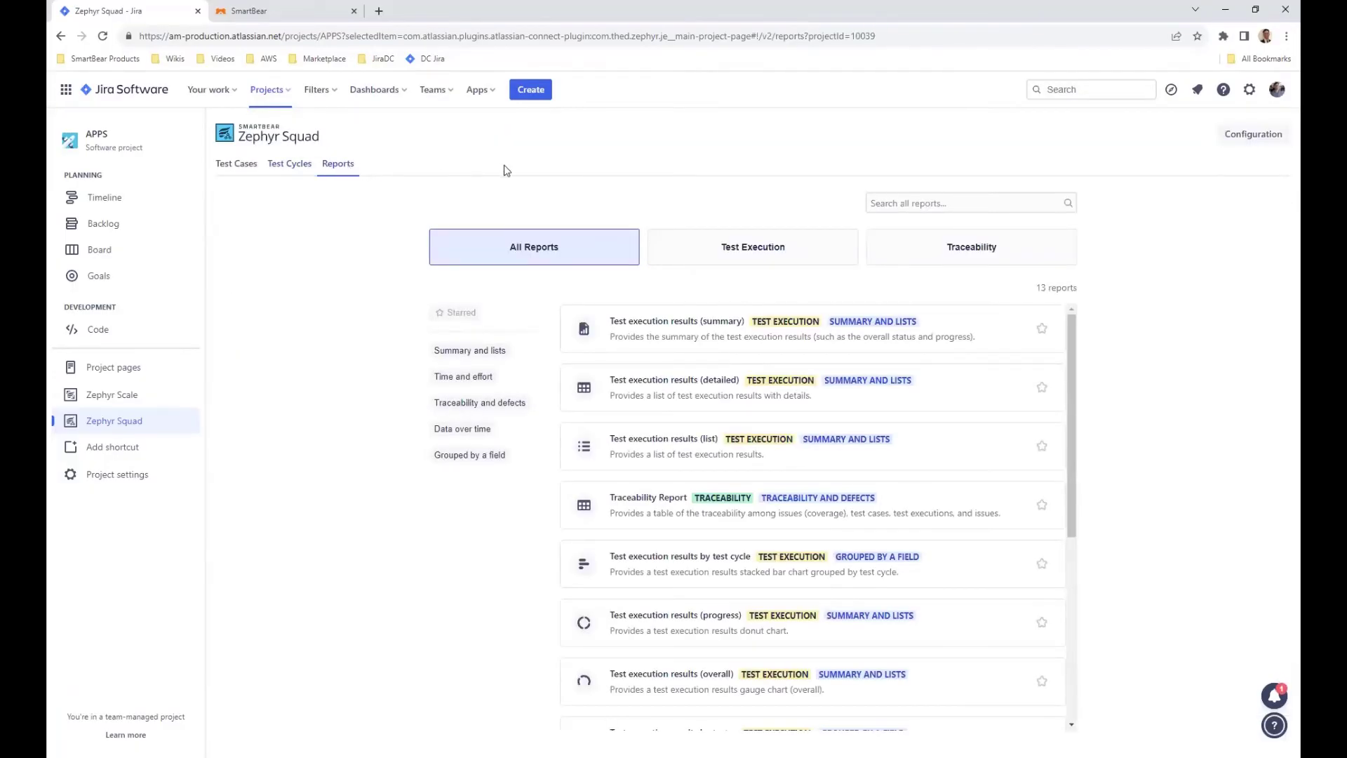
click(985, 249)
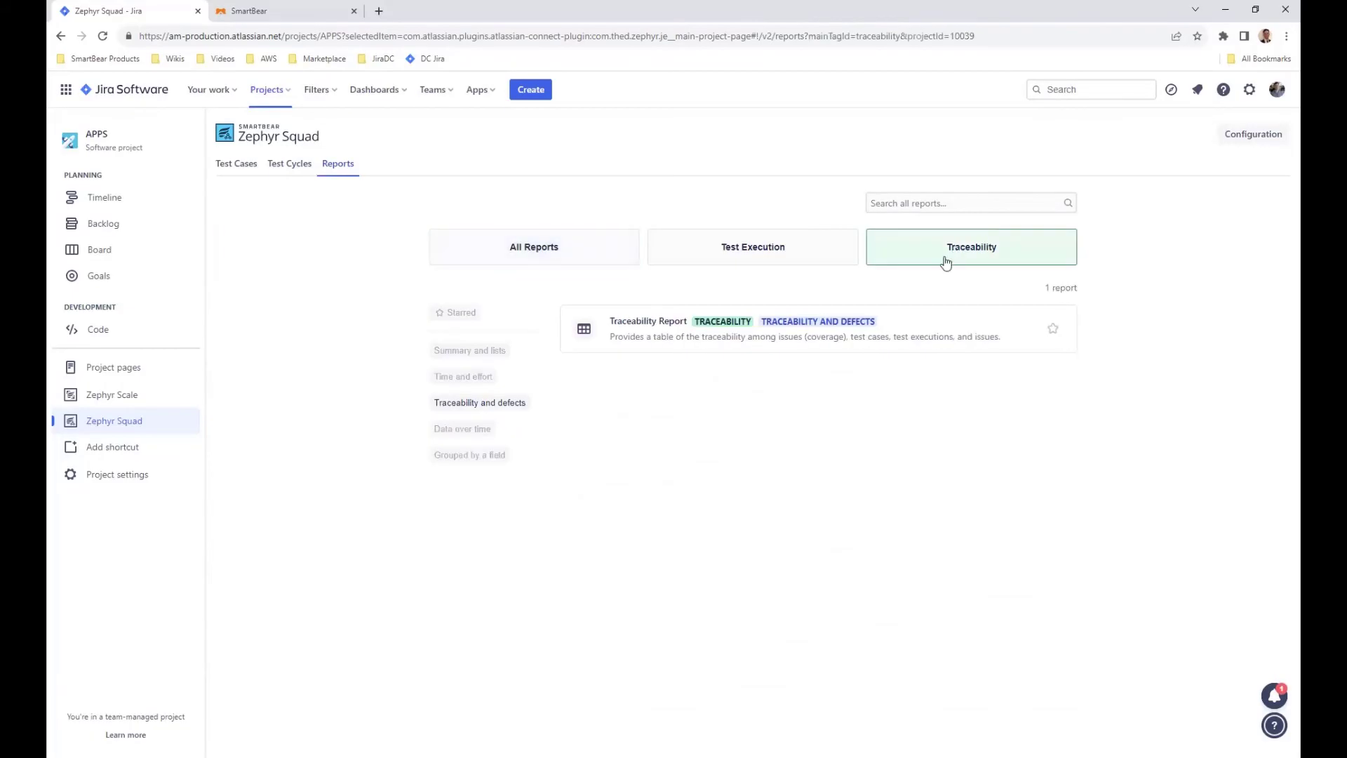
click(648, 330)
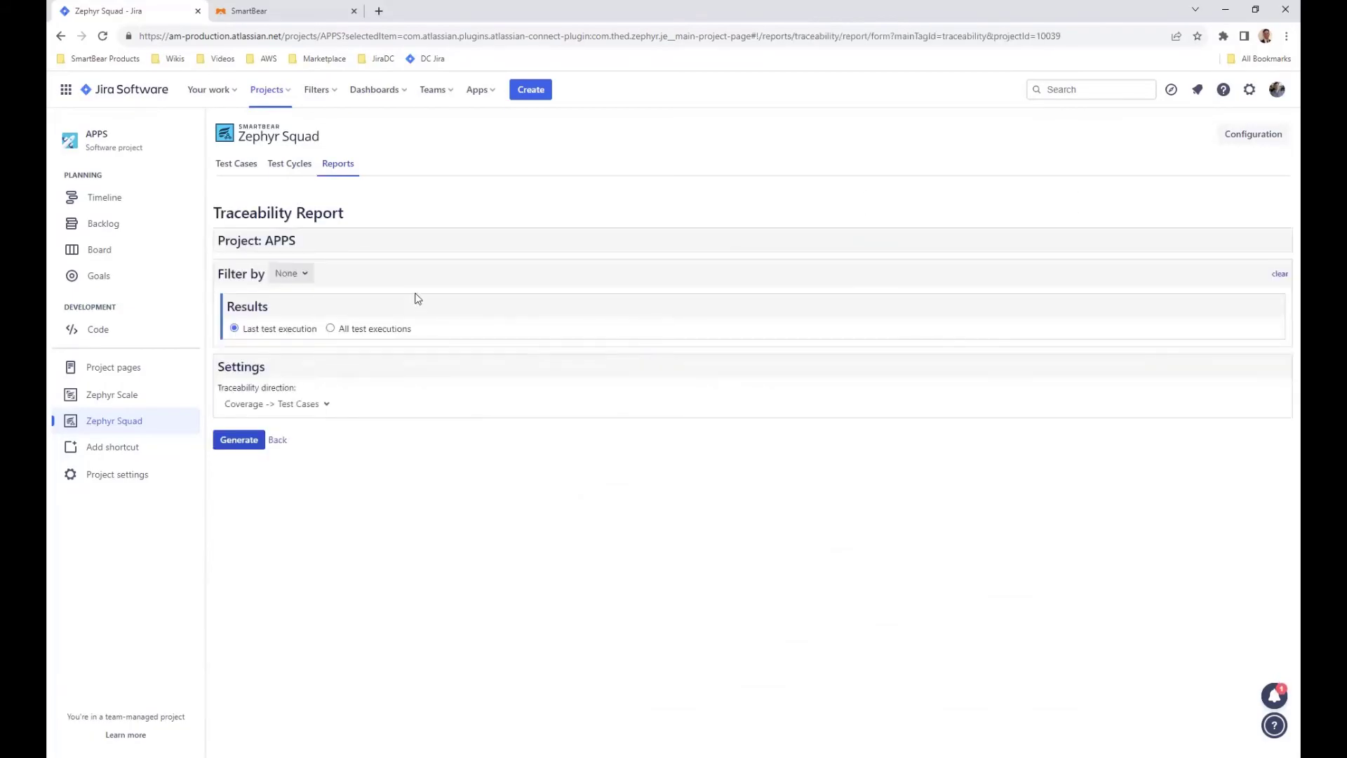
Step: Try filtering the Traceability Report by Custom Query and browse the available test case conditions
click(300, 280)
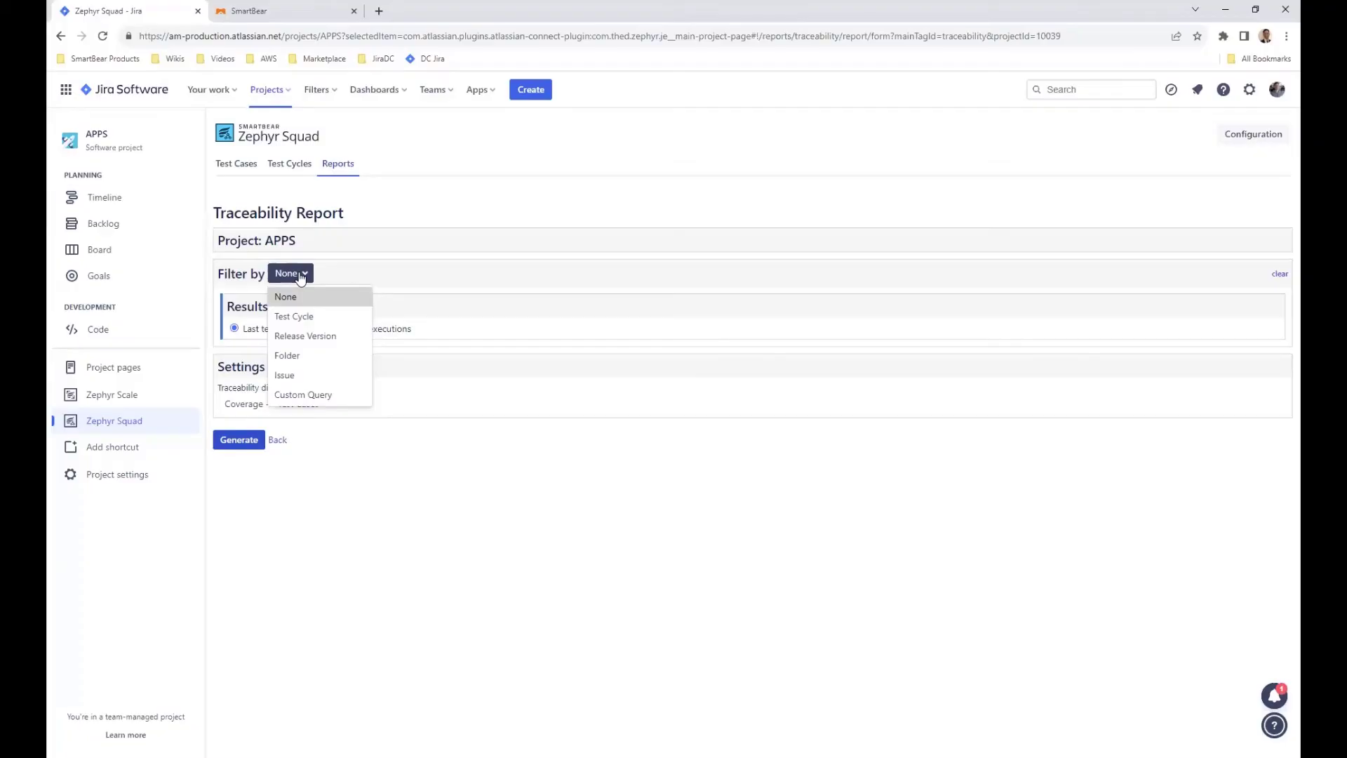
click(295, 394)
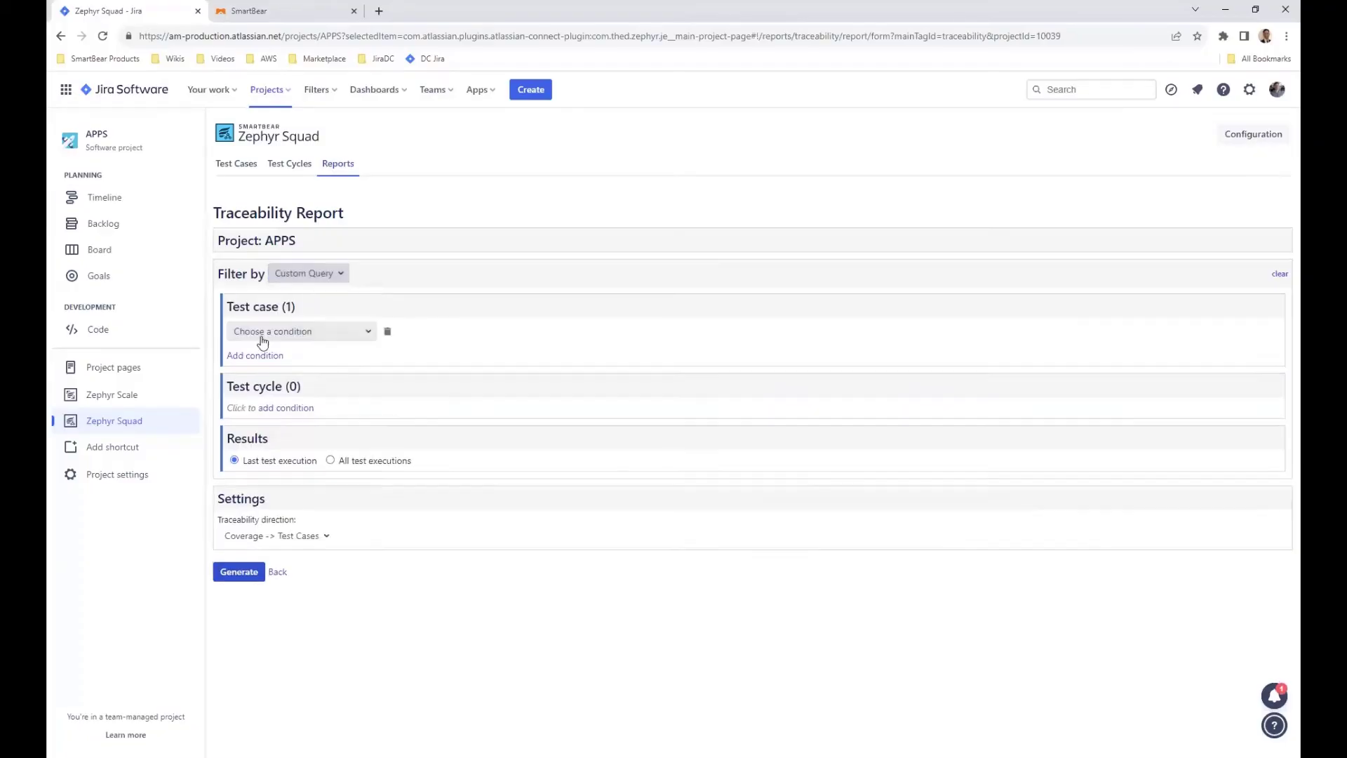
click(263, 337)
scroll(306, 422, down, 1)
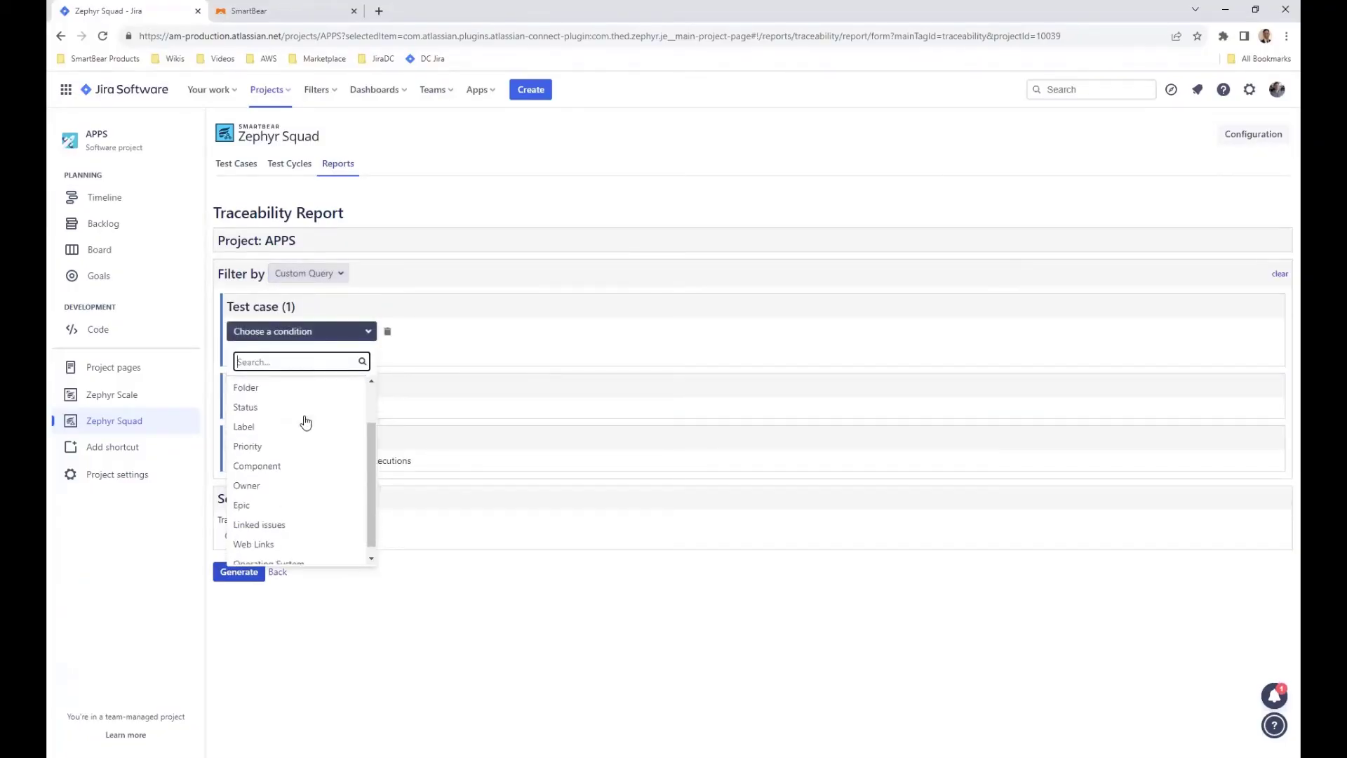
scroll(321, 387, up, 1)
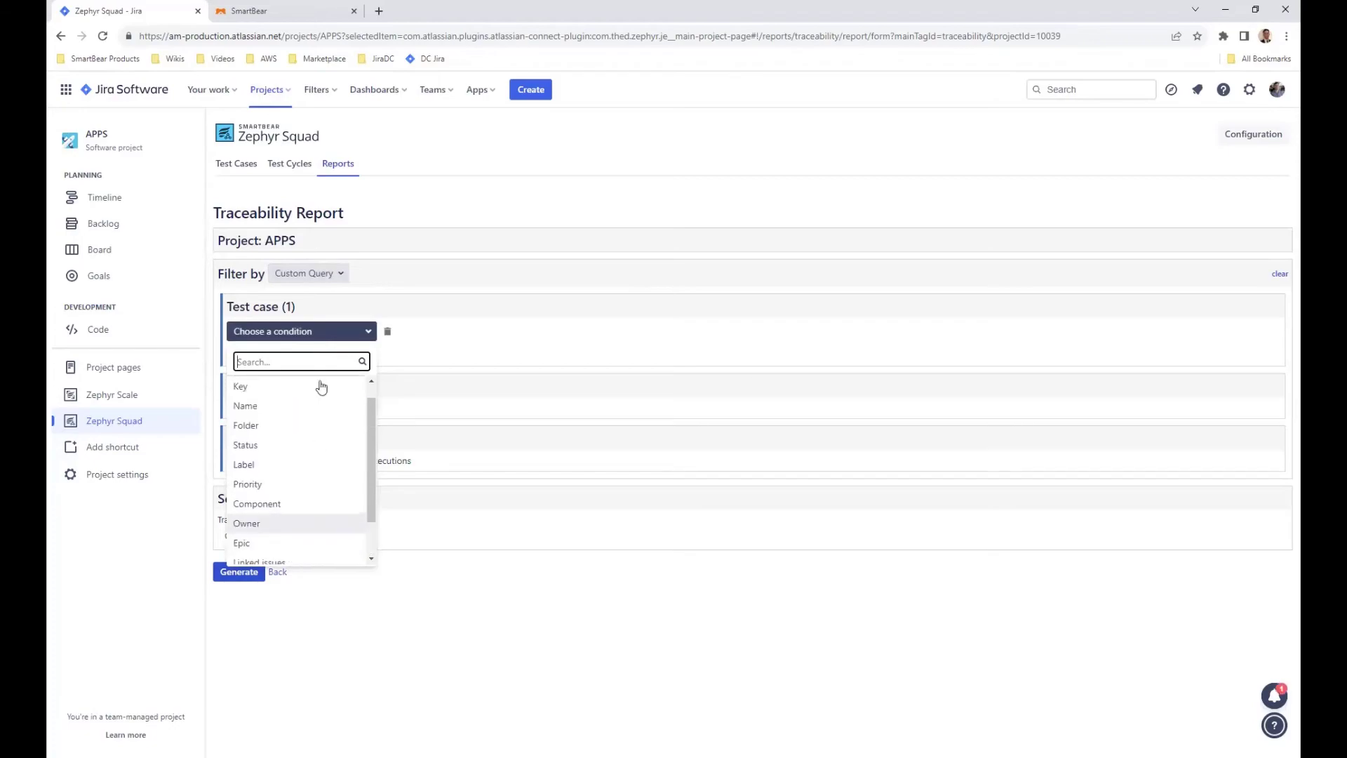
scroll(322, 388, up, 1)
Step: Filter the Traceability Report by Issue with the Apps Story Filter as favorite filter and generate it
click(324, 274)
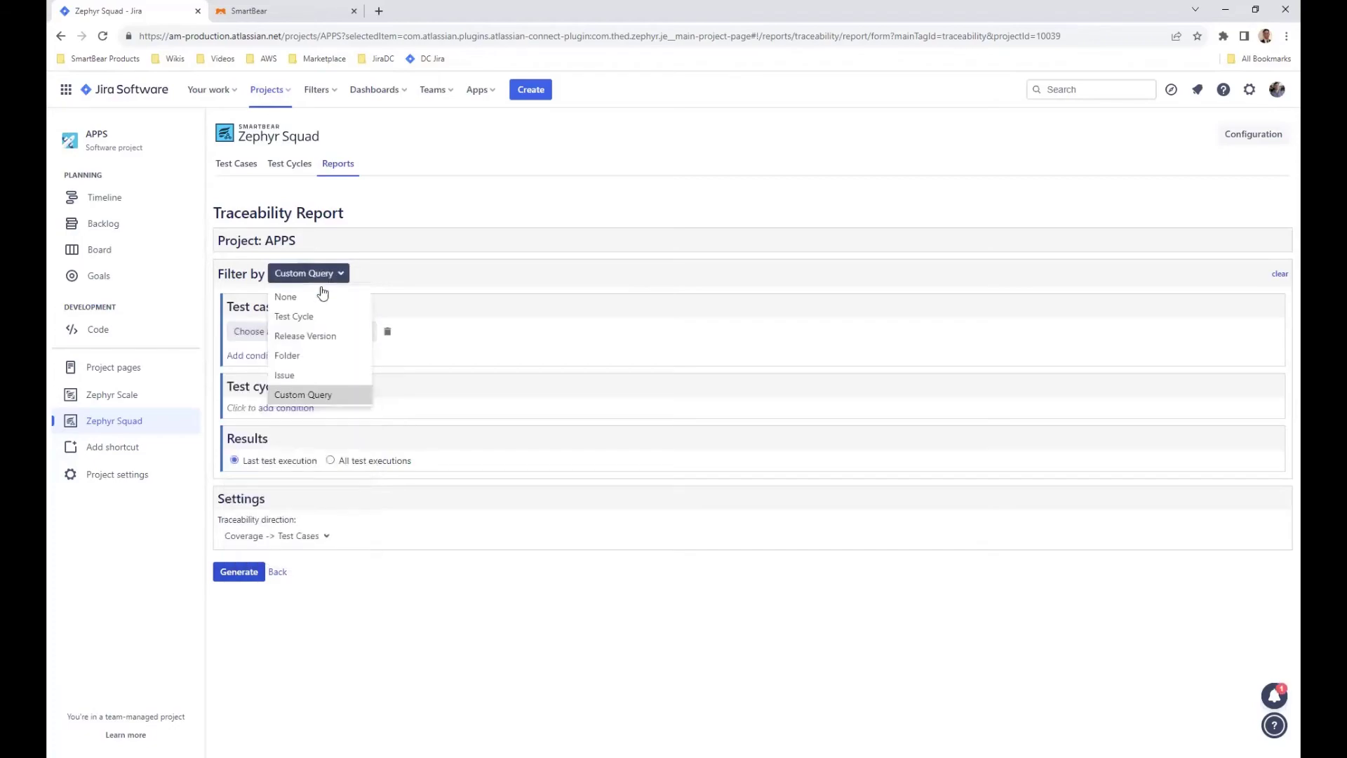
click(284, 375)
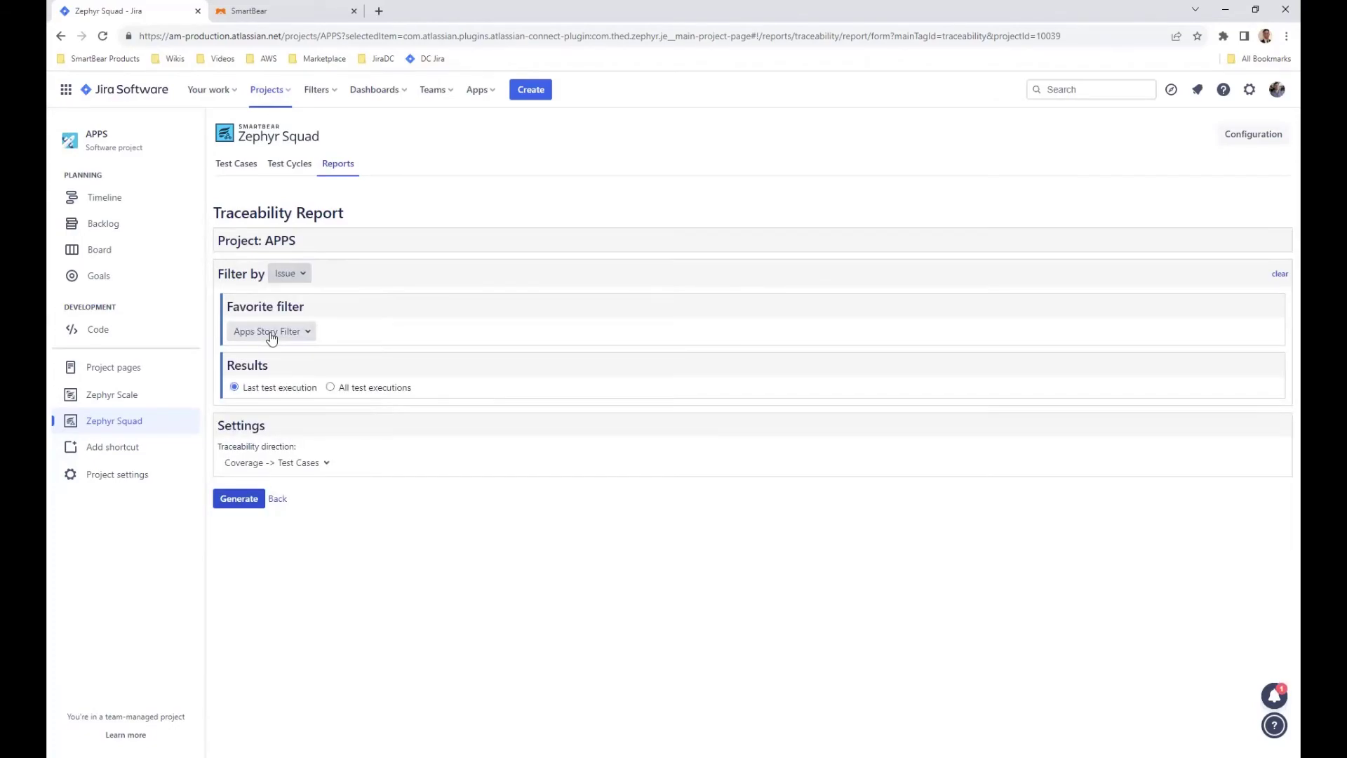
click(272, 336)
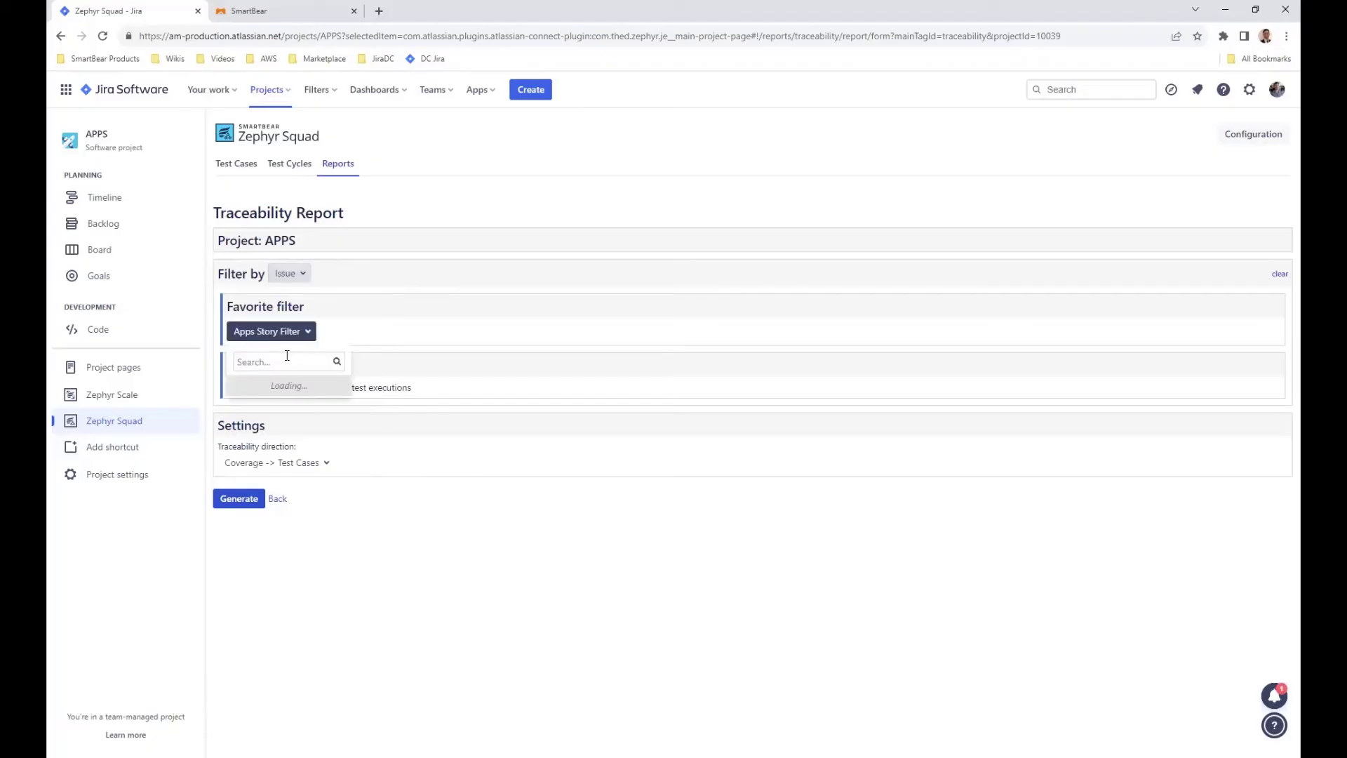
text(a)
key(BackSpace)
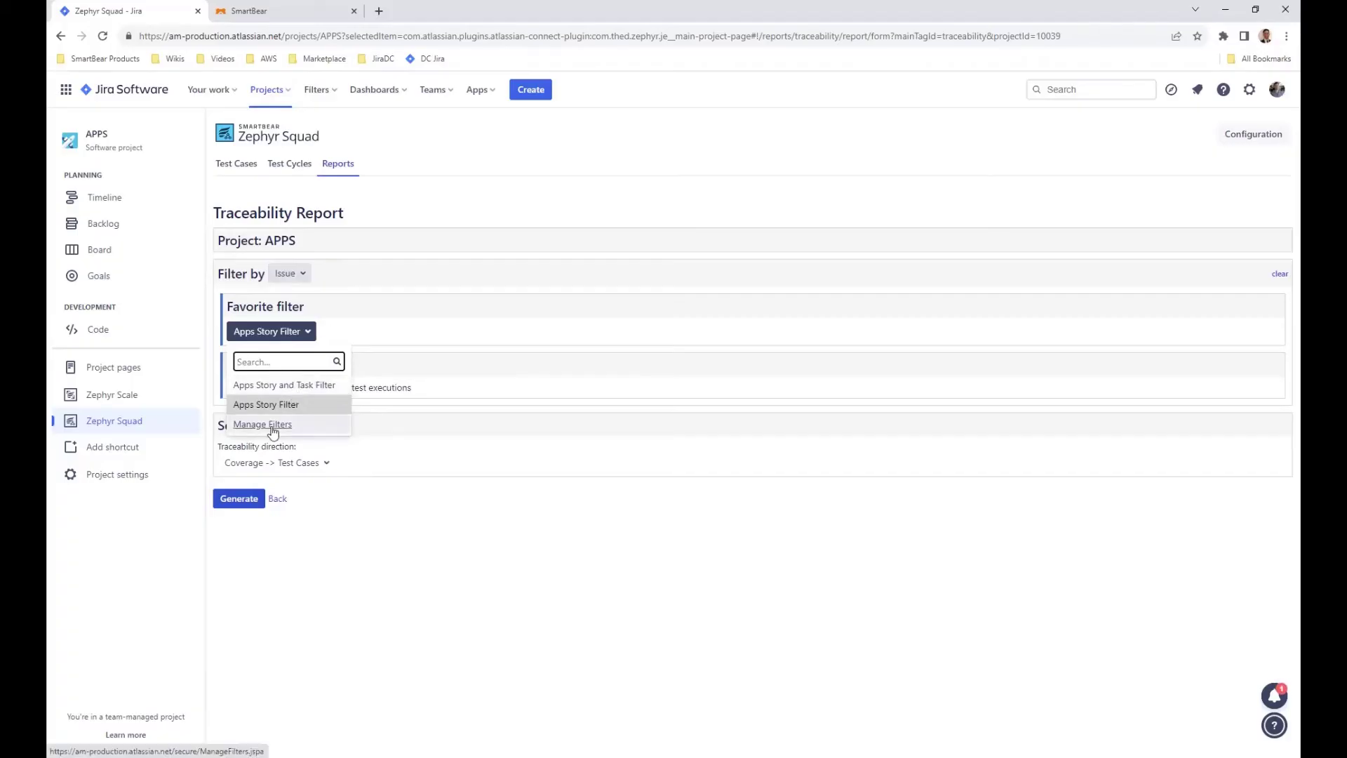
click(237, 499)
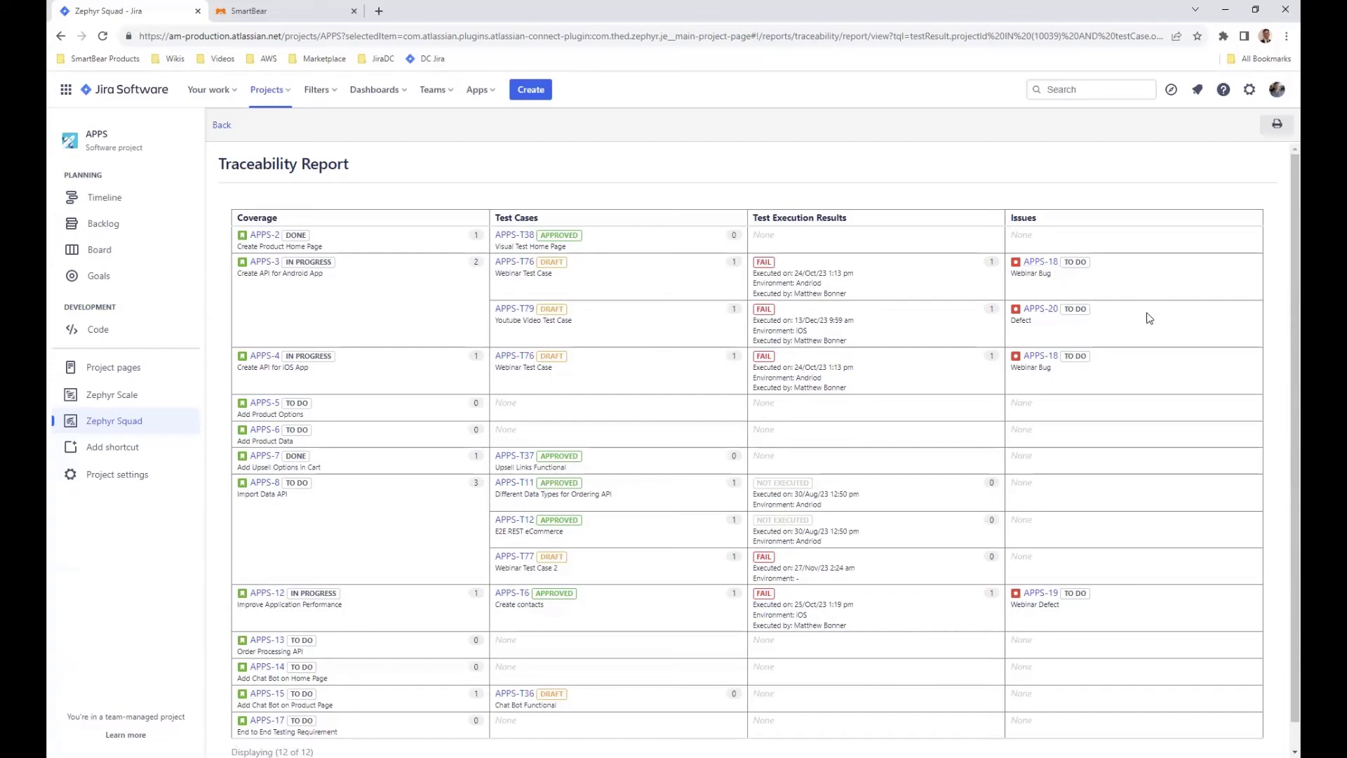
Step: Open the uncovered APPS-14 story from the report in a new tab, inspect its Zephyr Squad test case options, and close the tab
scroll(344, 250, down, 1)
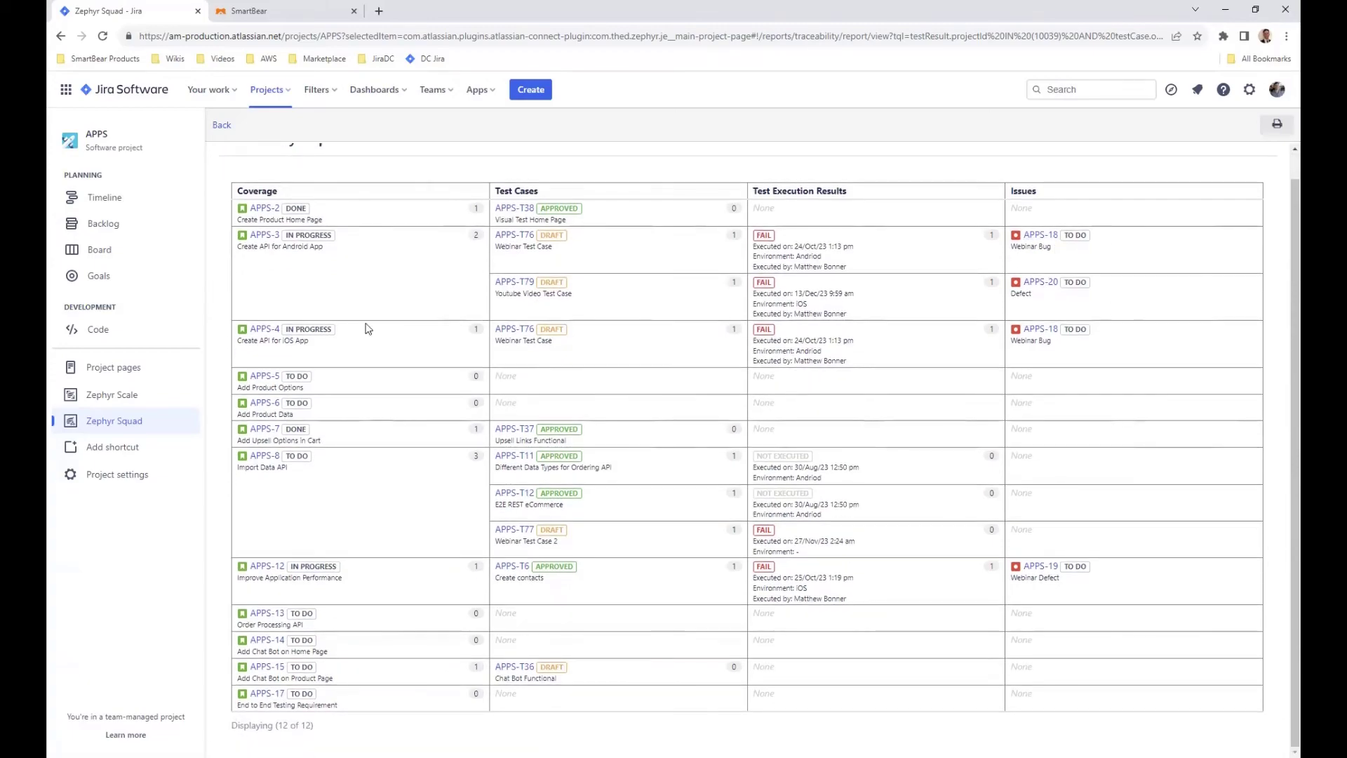
right_click(271, 640)
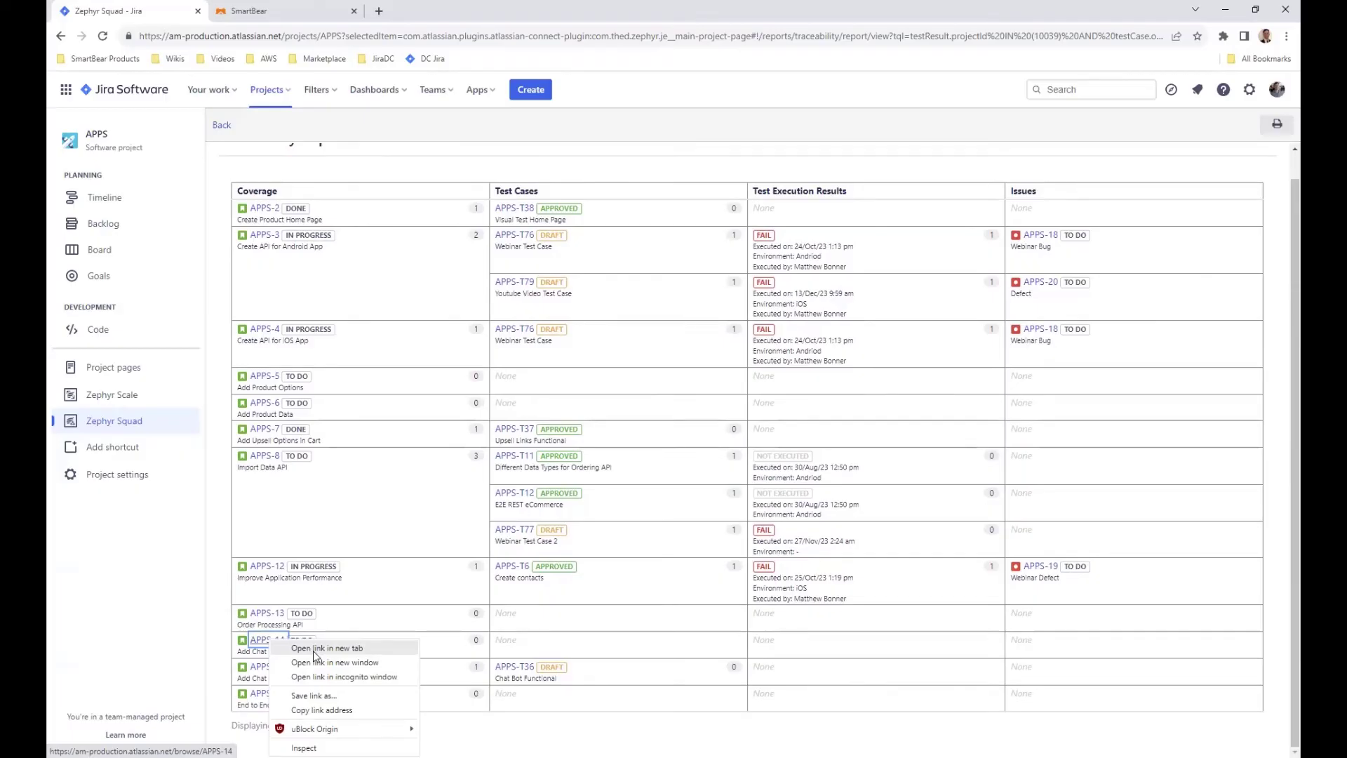
click(314, 652)
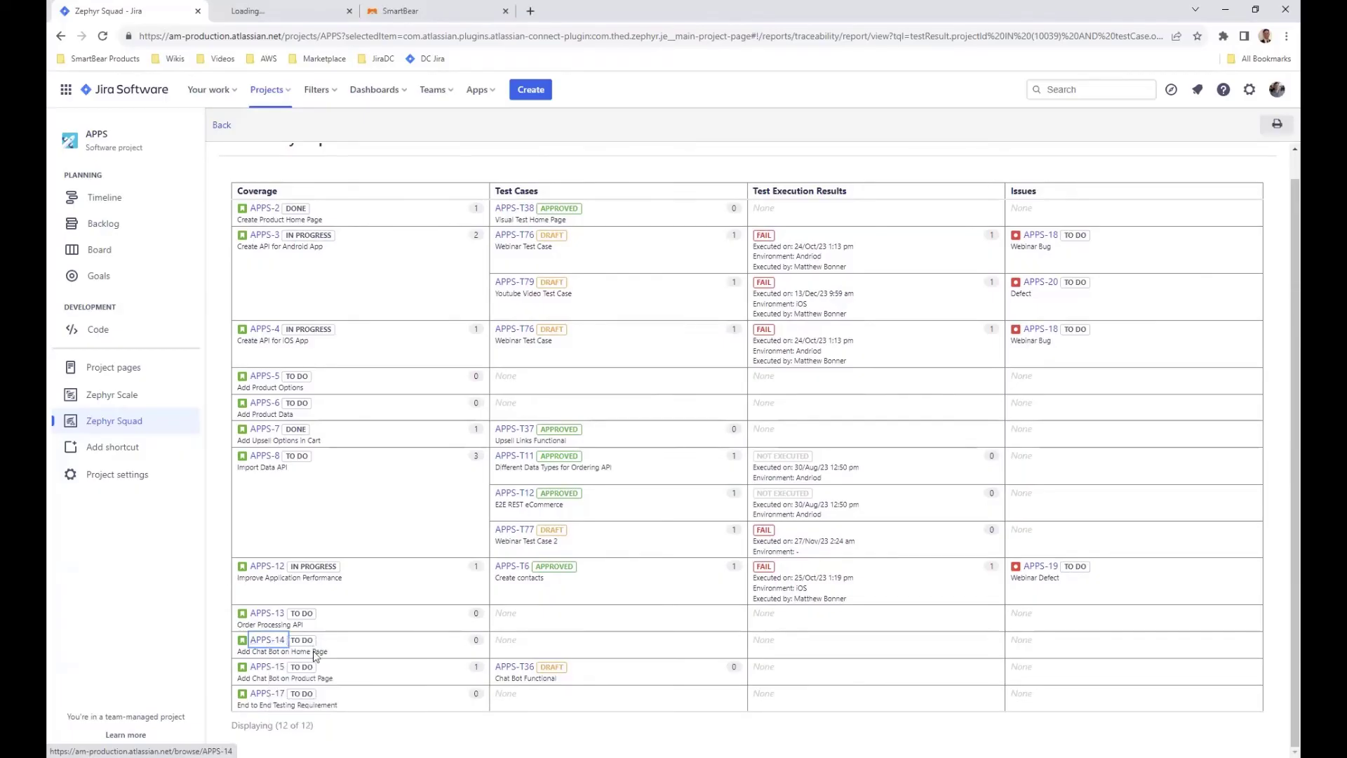
click(282, 13)
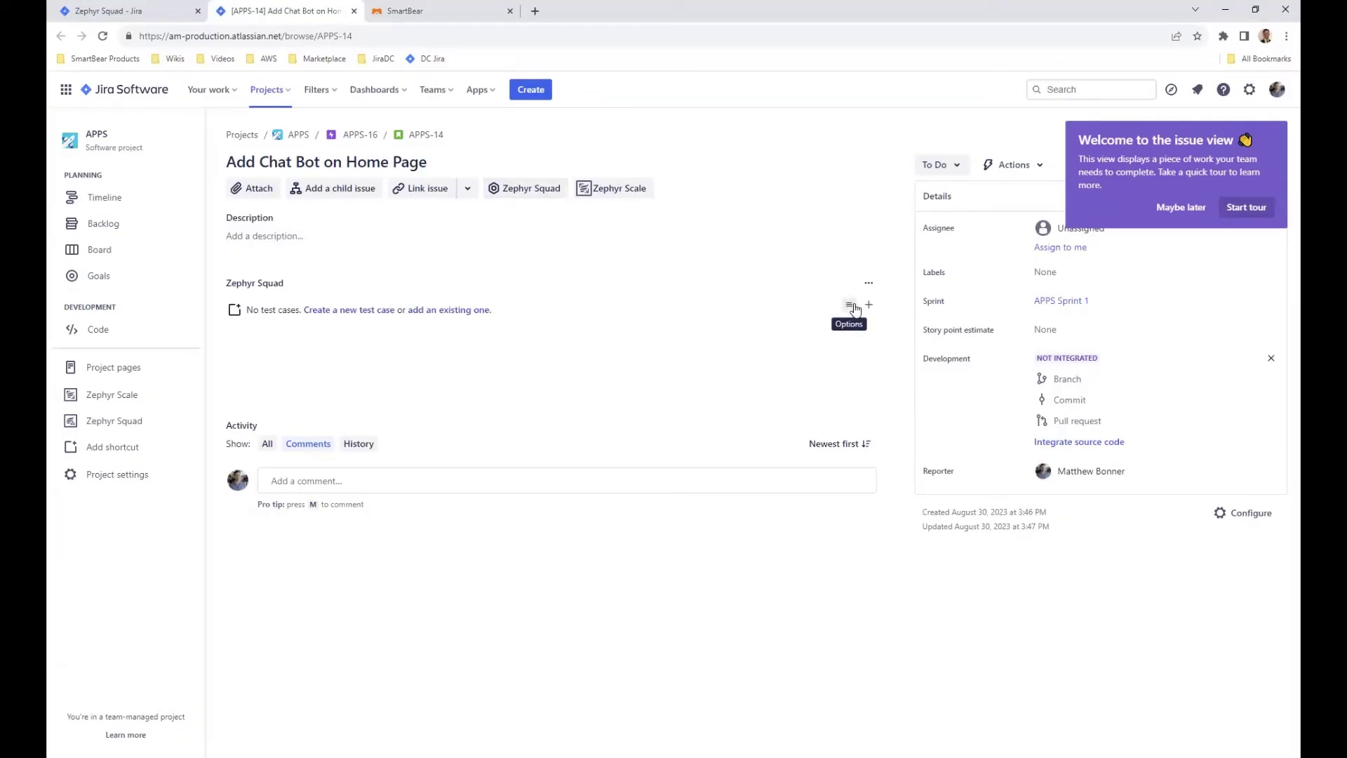
click(851, 307)
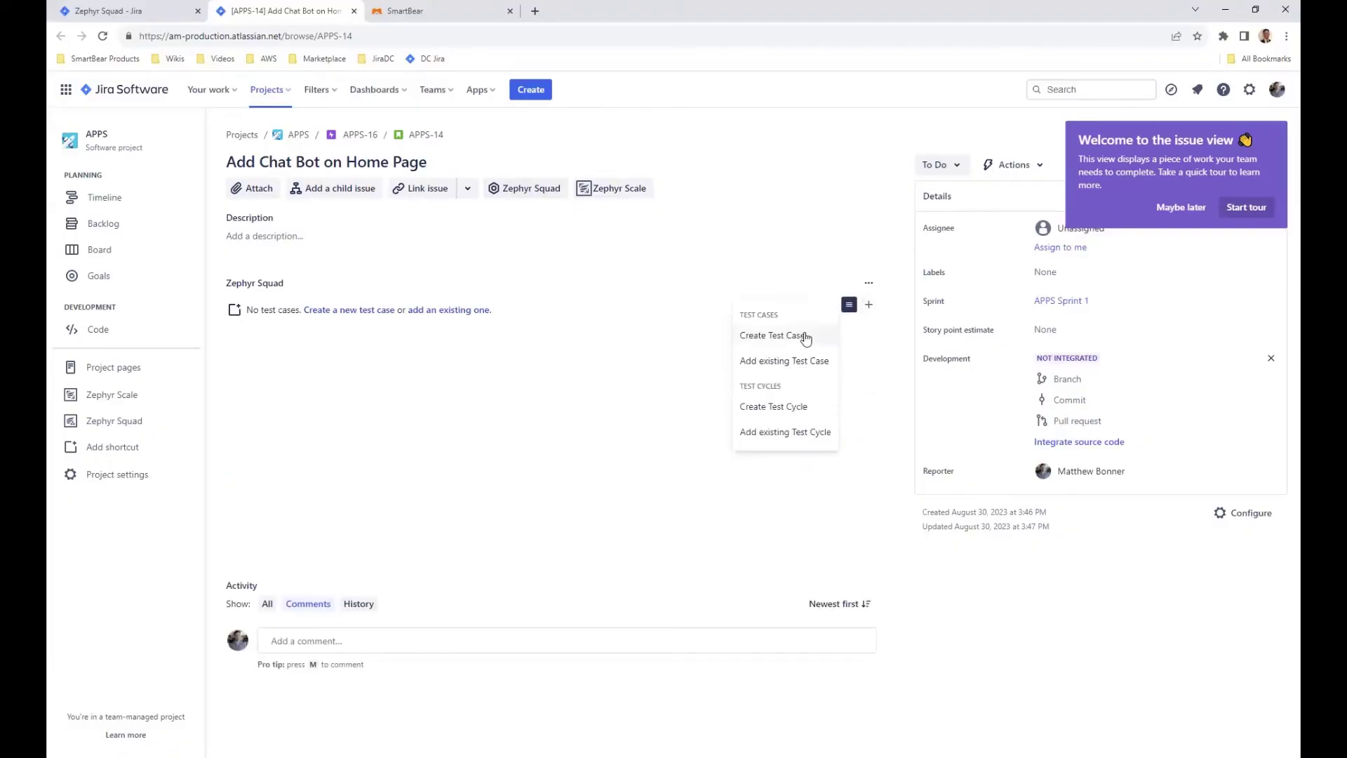
click(354, 12)
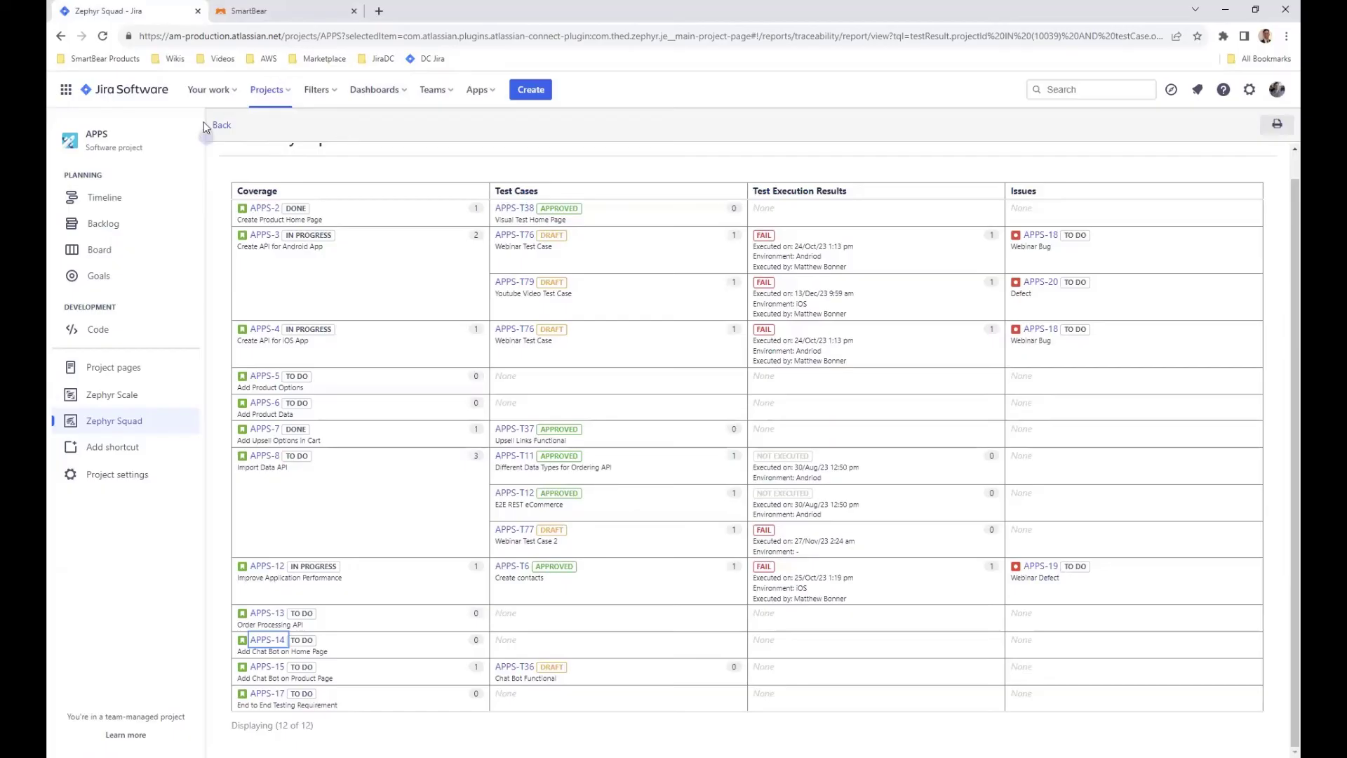
Step: Leave the traceability report and open the Test execution results (summary) report from the Test Execution category
click(222, 126)
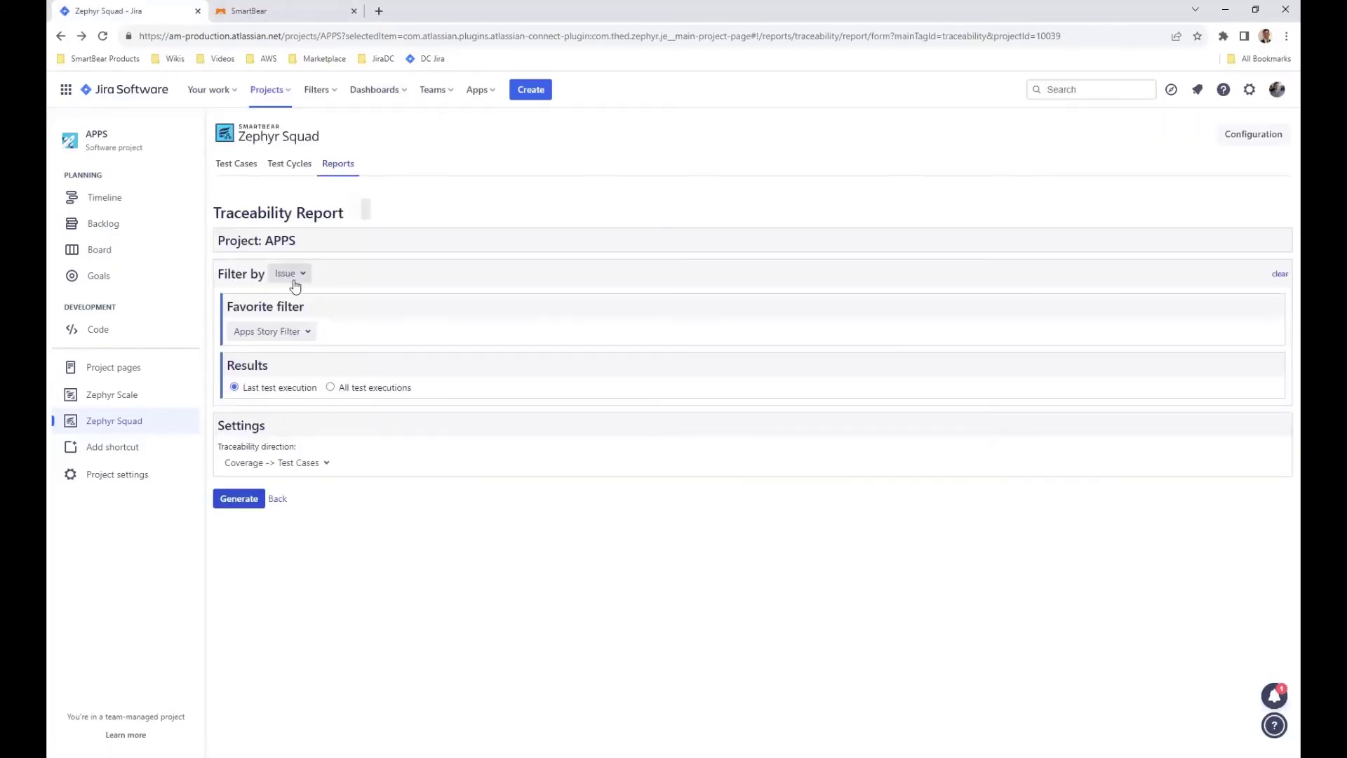
click(337, 167)
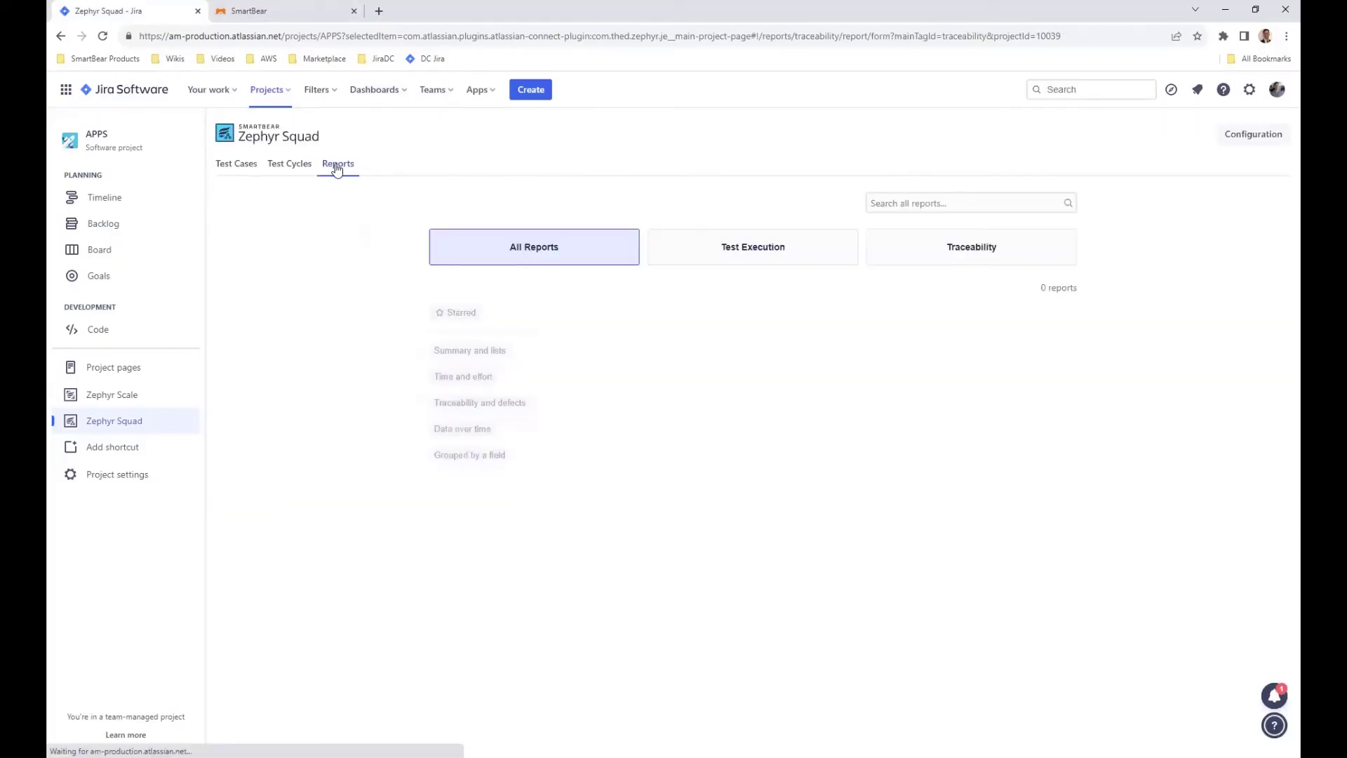
click(712, 251)
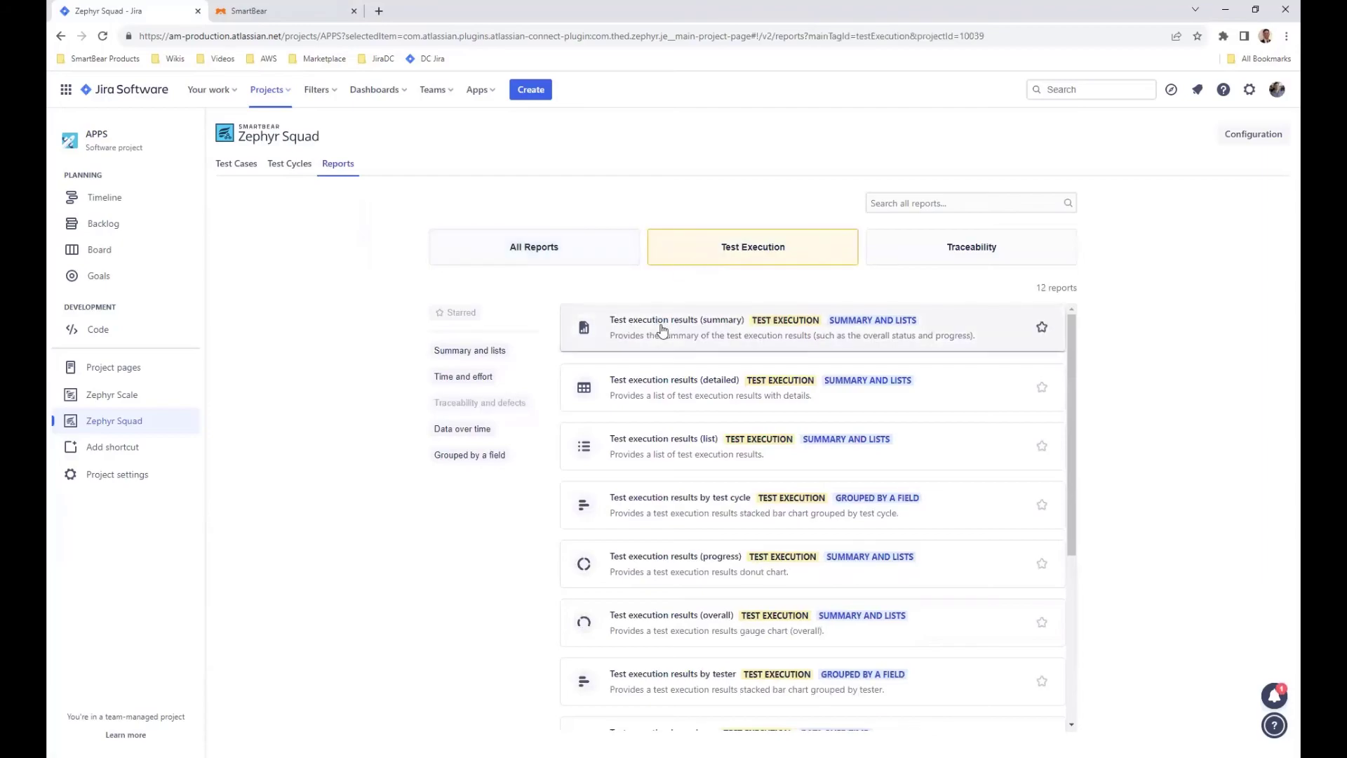
click(662, 329)
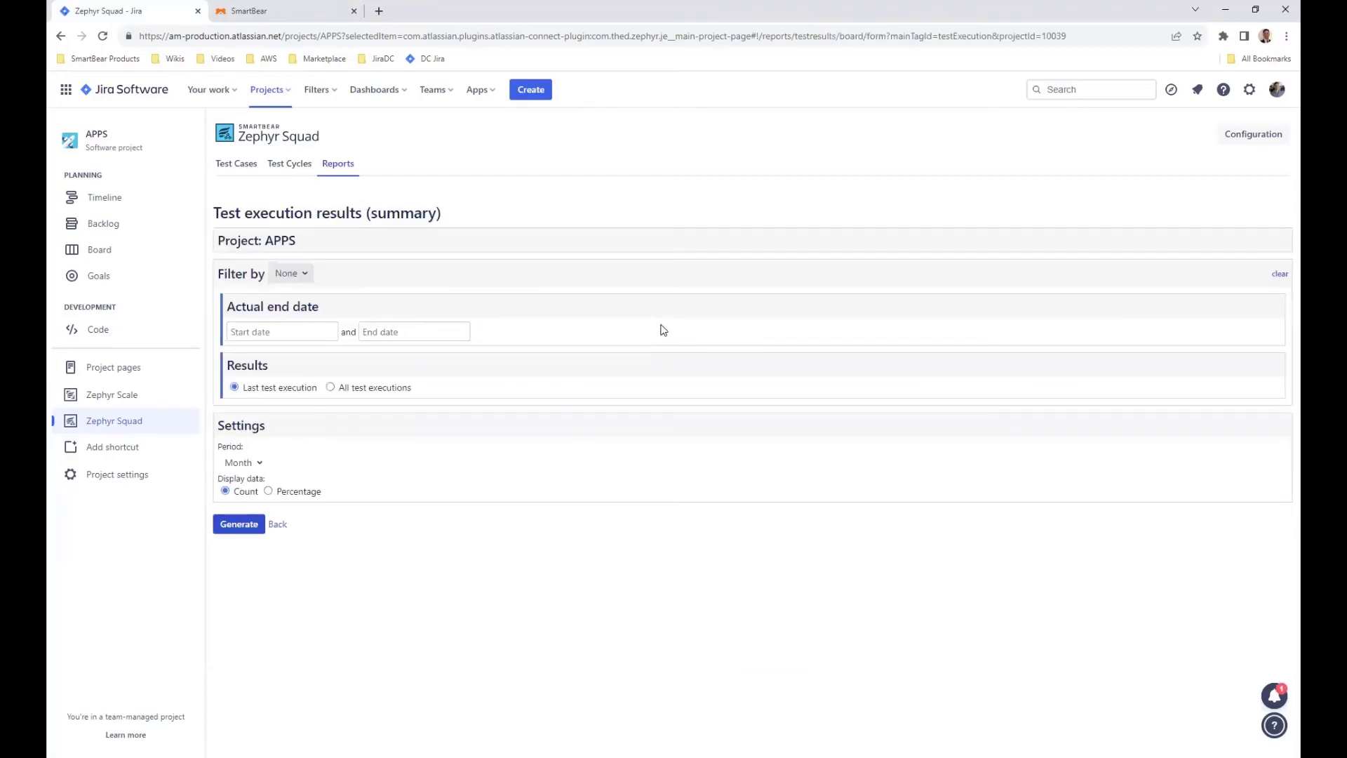
Step: Filter the summary report by Custom Query and remove the empty test case condition
click(287, 274)
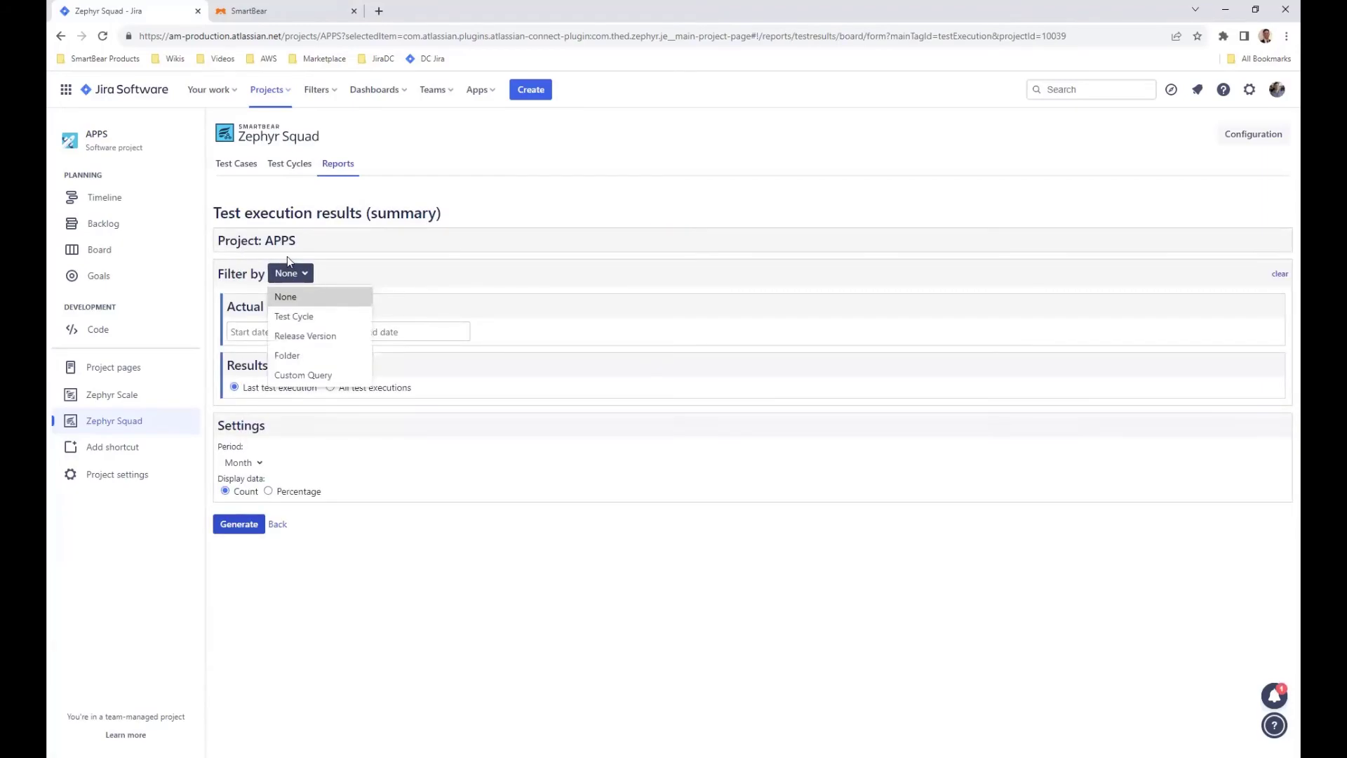
click(308, 375)
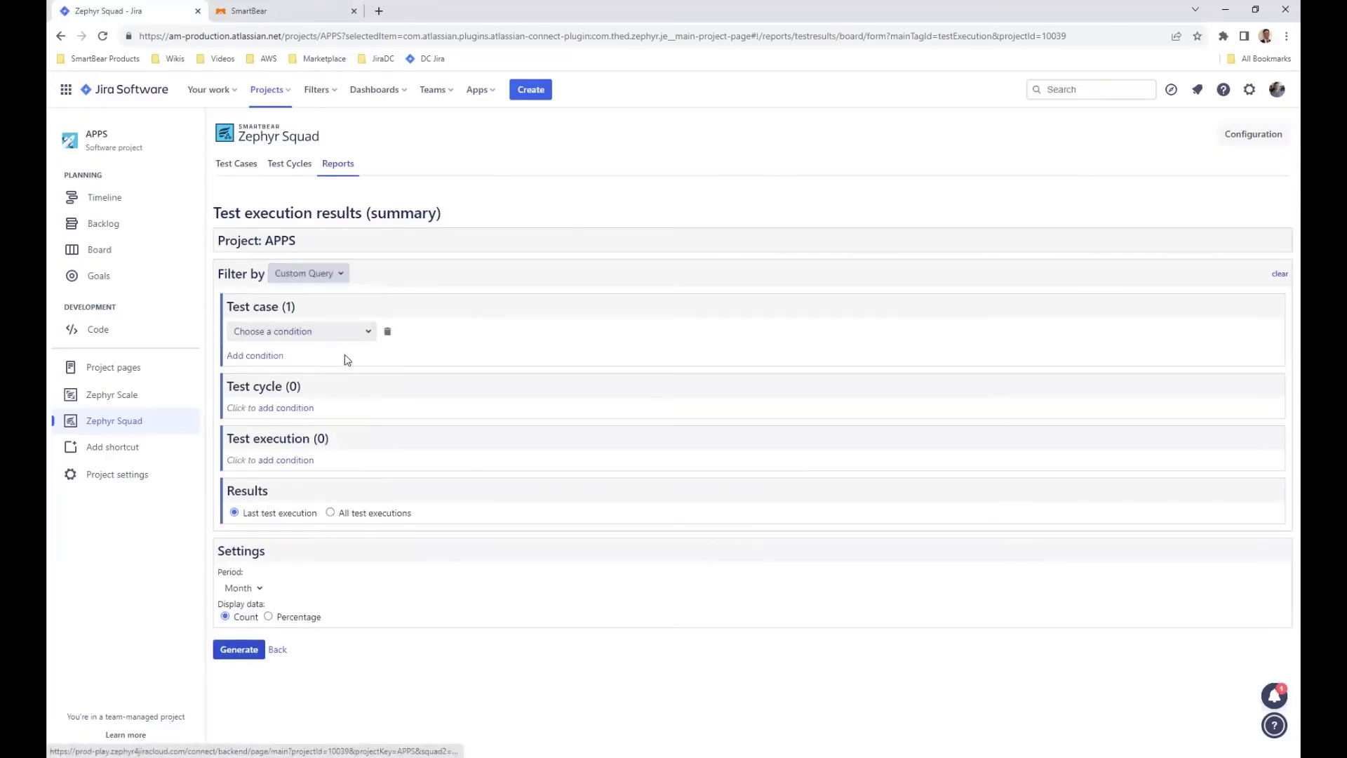
click(388, 331)
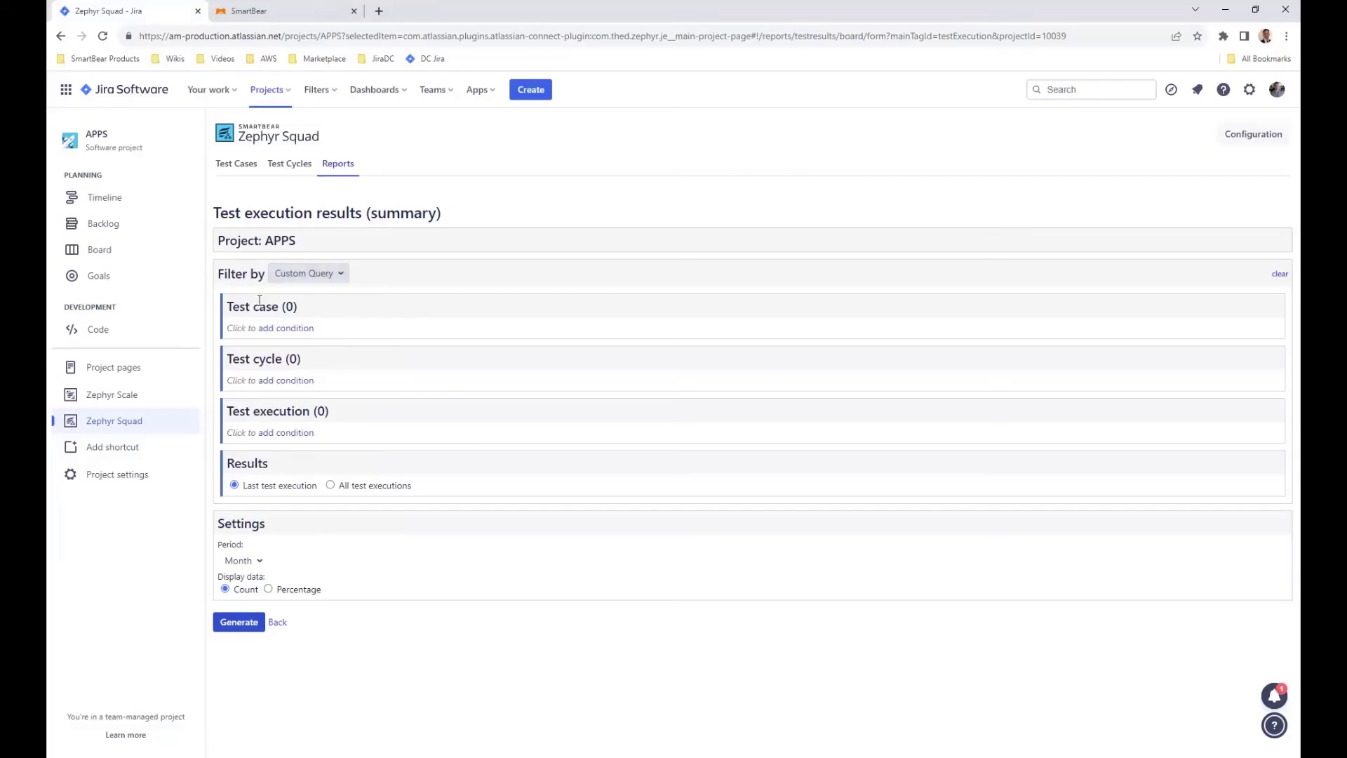
Step: Add a test execution condition that limits Executed by to the tester's own name
click(307, 433)
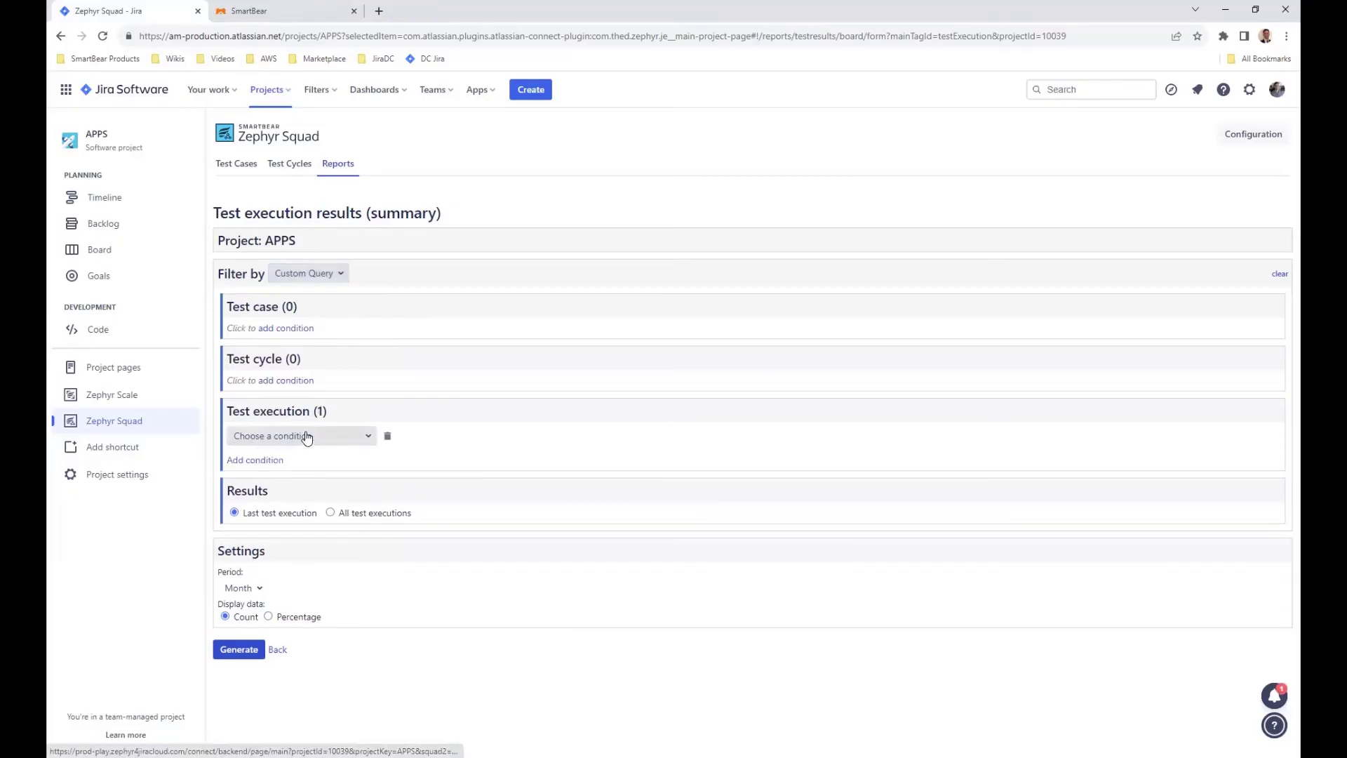
click(307, 437)
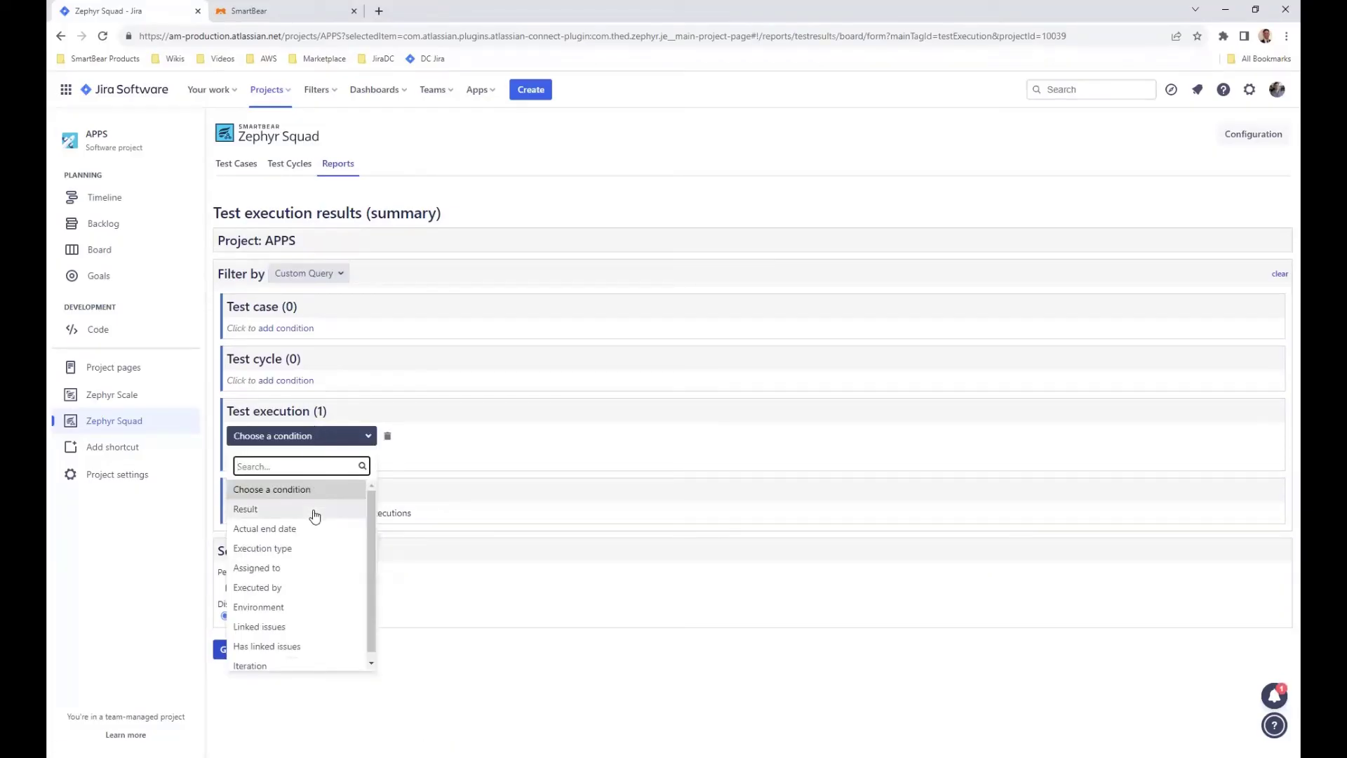
click(291, 587)
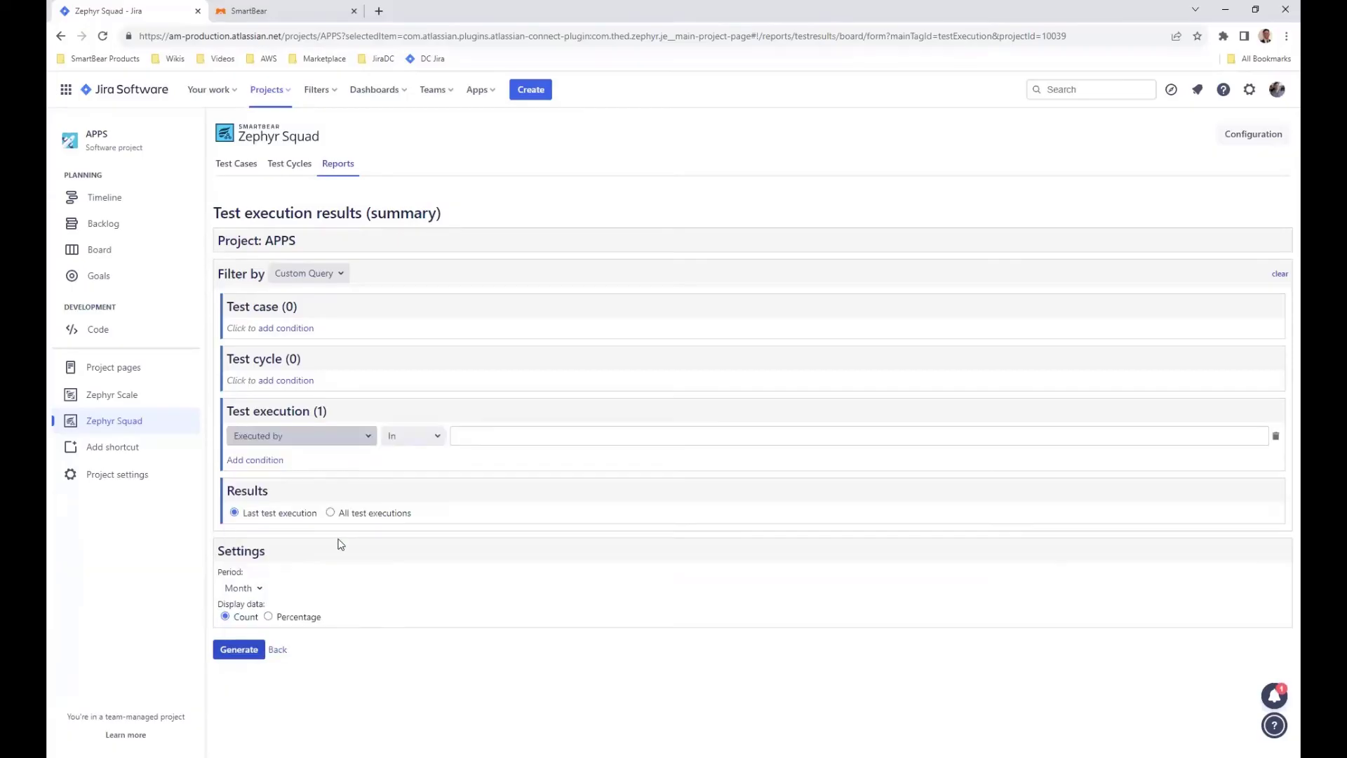
click(500, 436)
text(matthew)
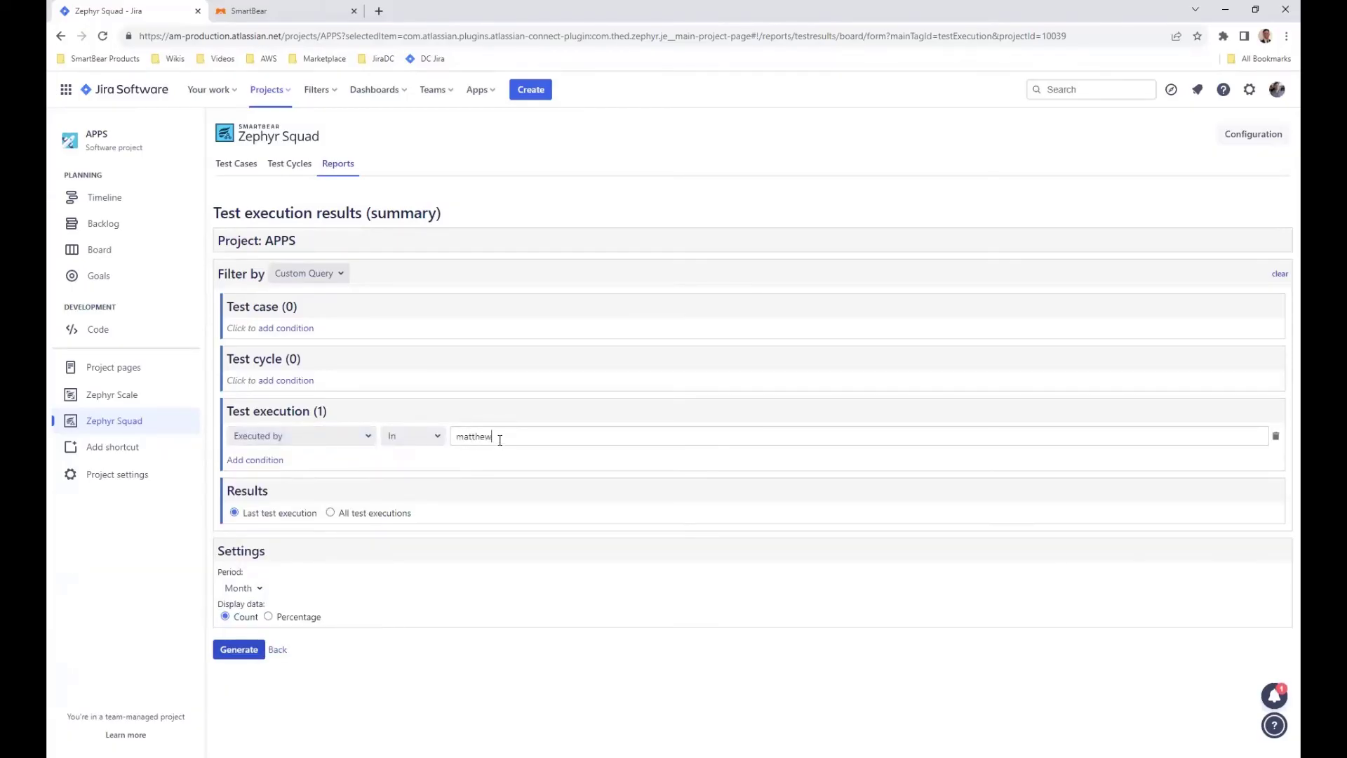
click(500, 457)
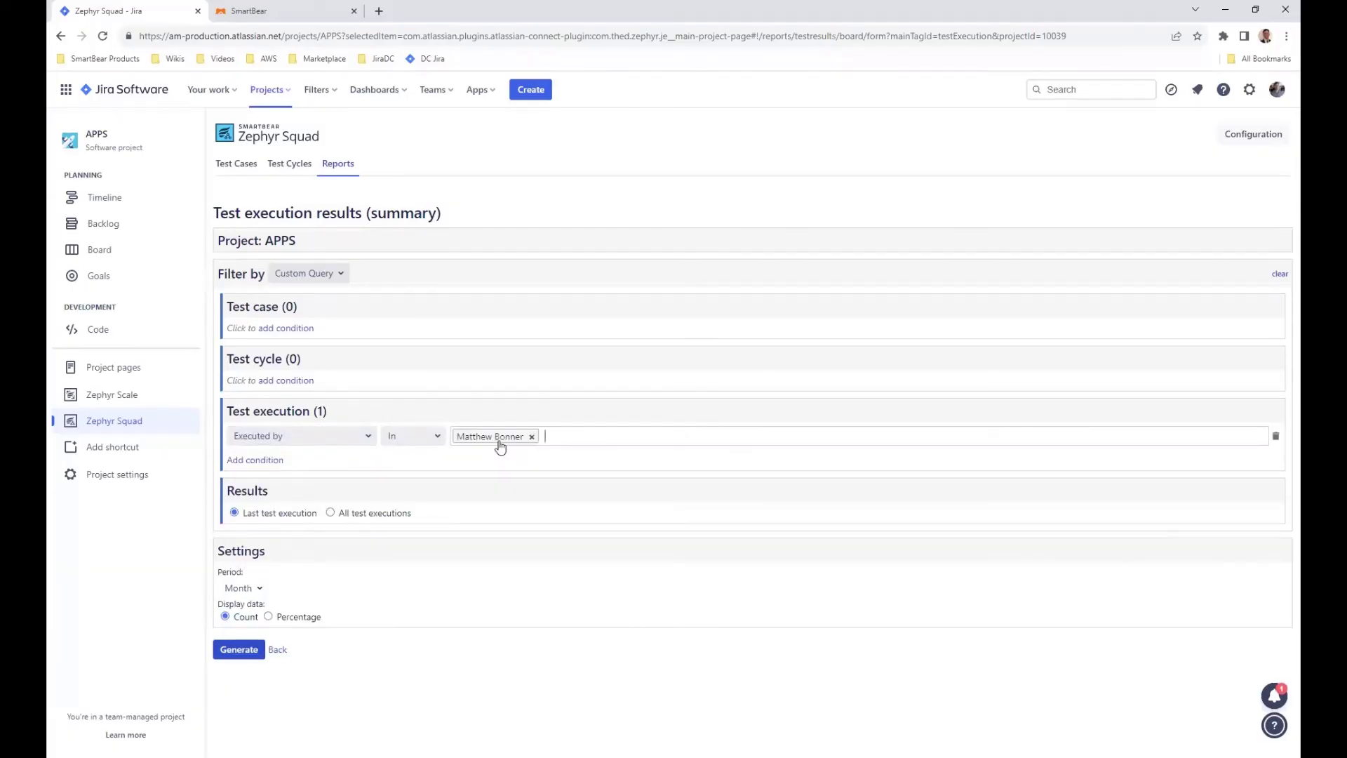
Step: Generate the test execution summary report and review its charts down to the results by environment
click(219, 651)
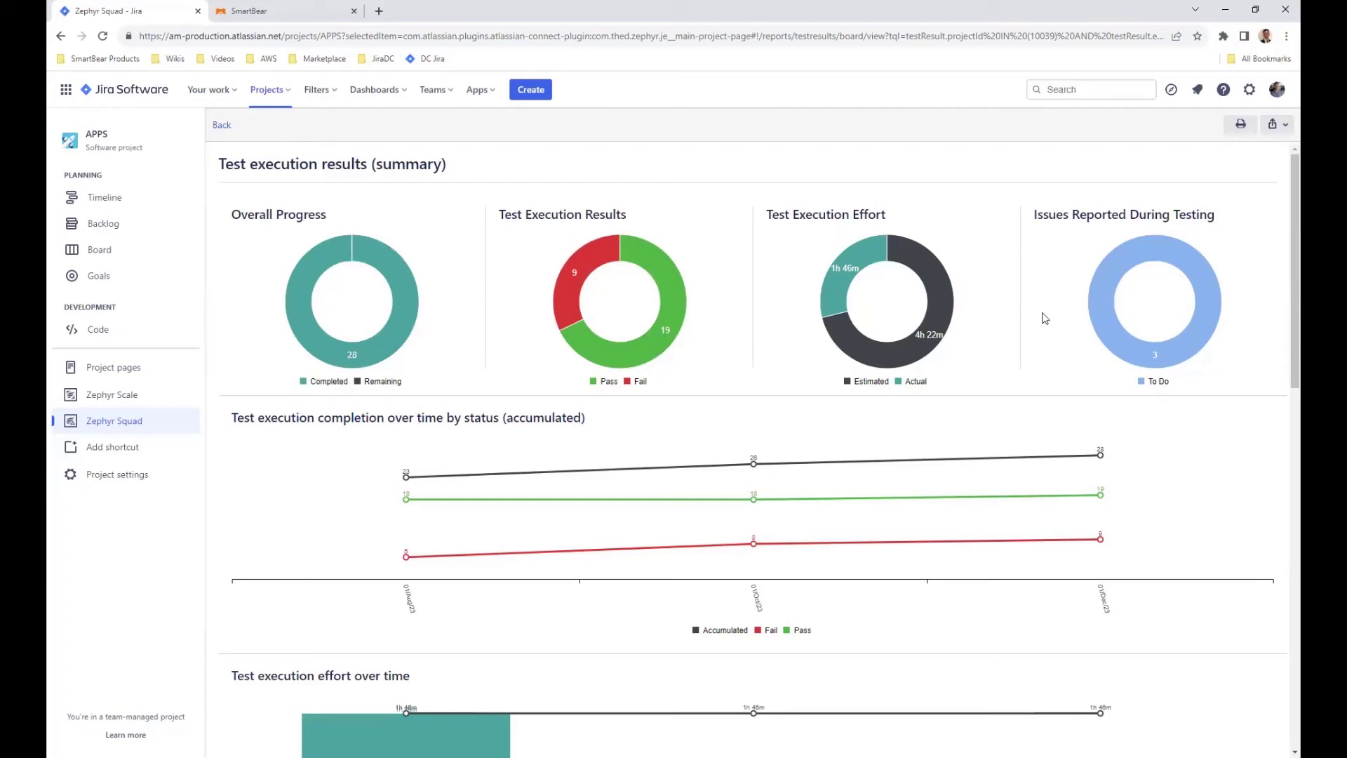
scroll(1045, 318, down, 2)
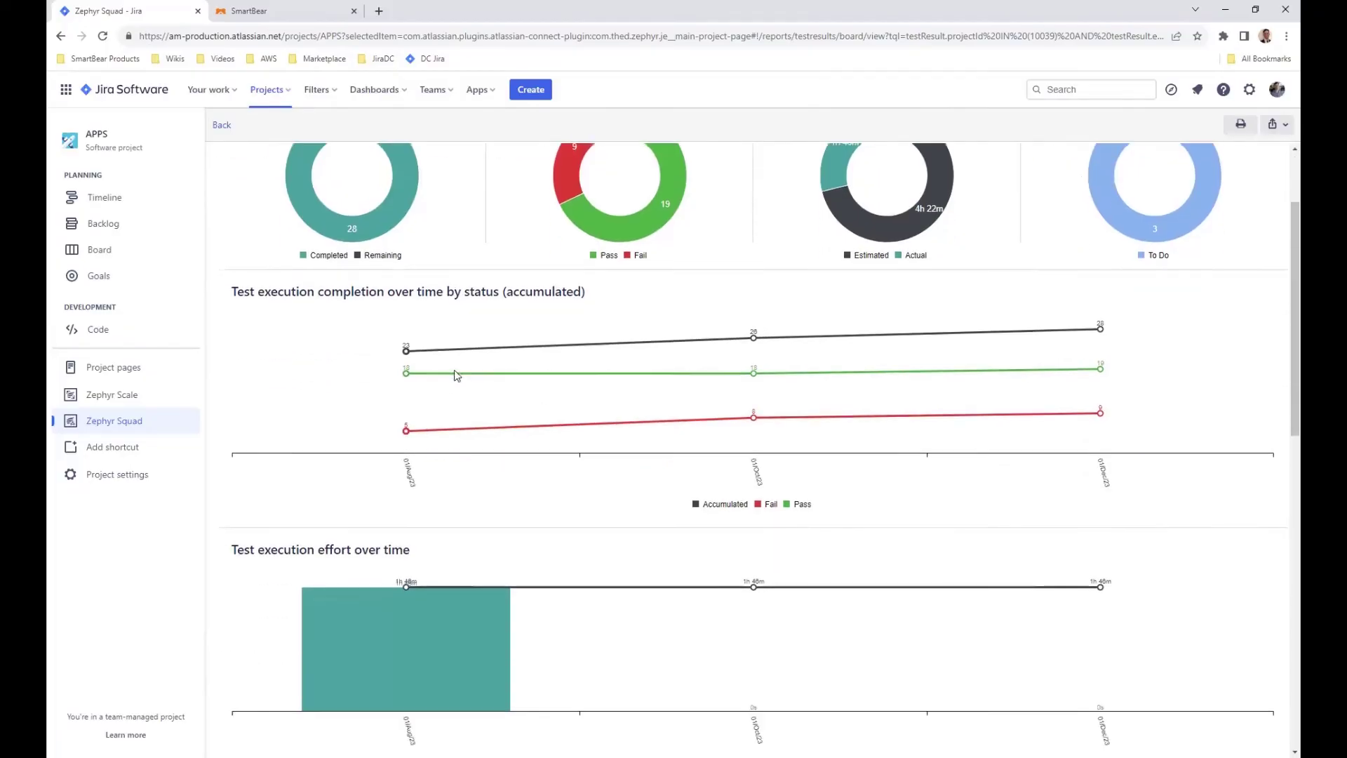
scroll(457, 375, down, 7)
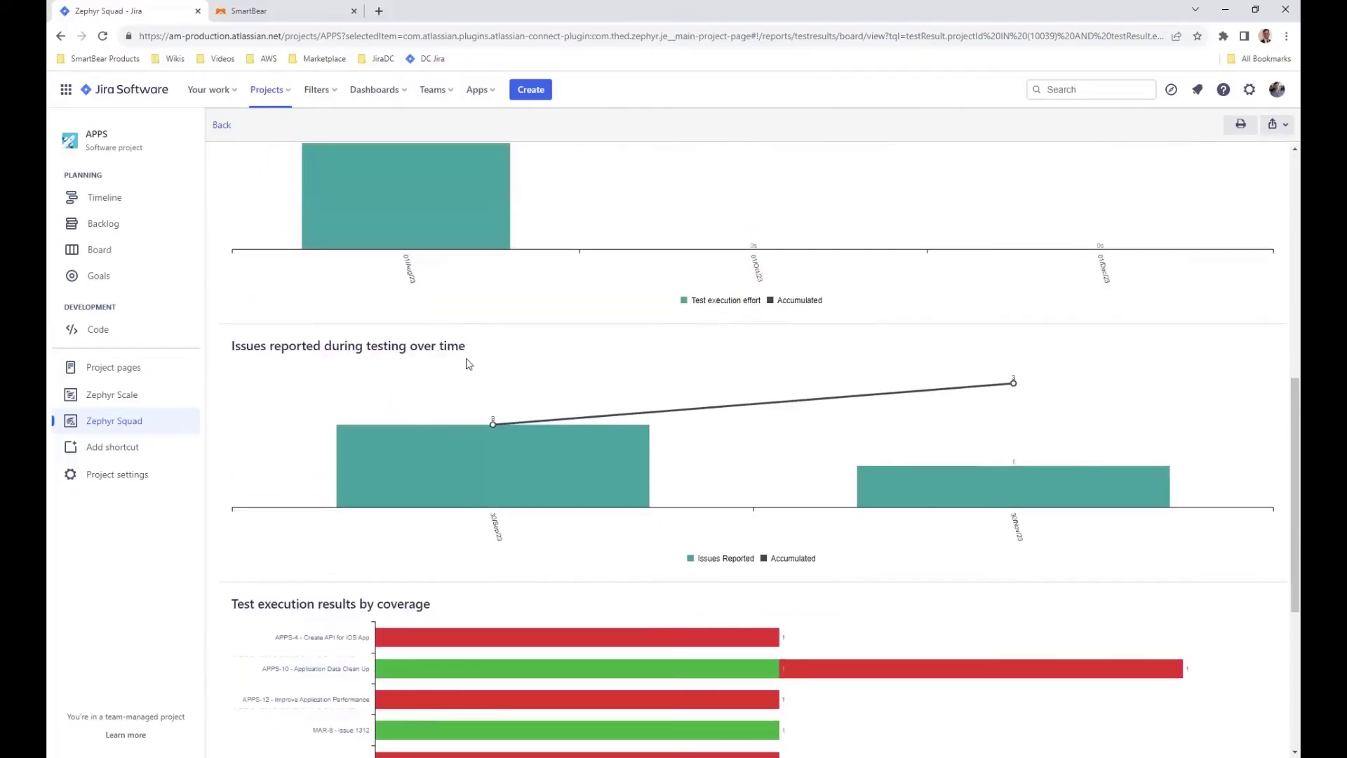
scroll(469, 363, down, 2)
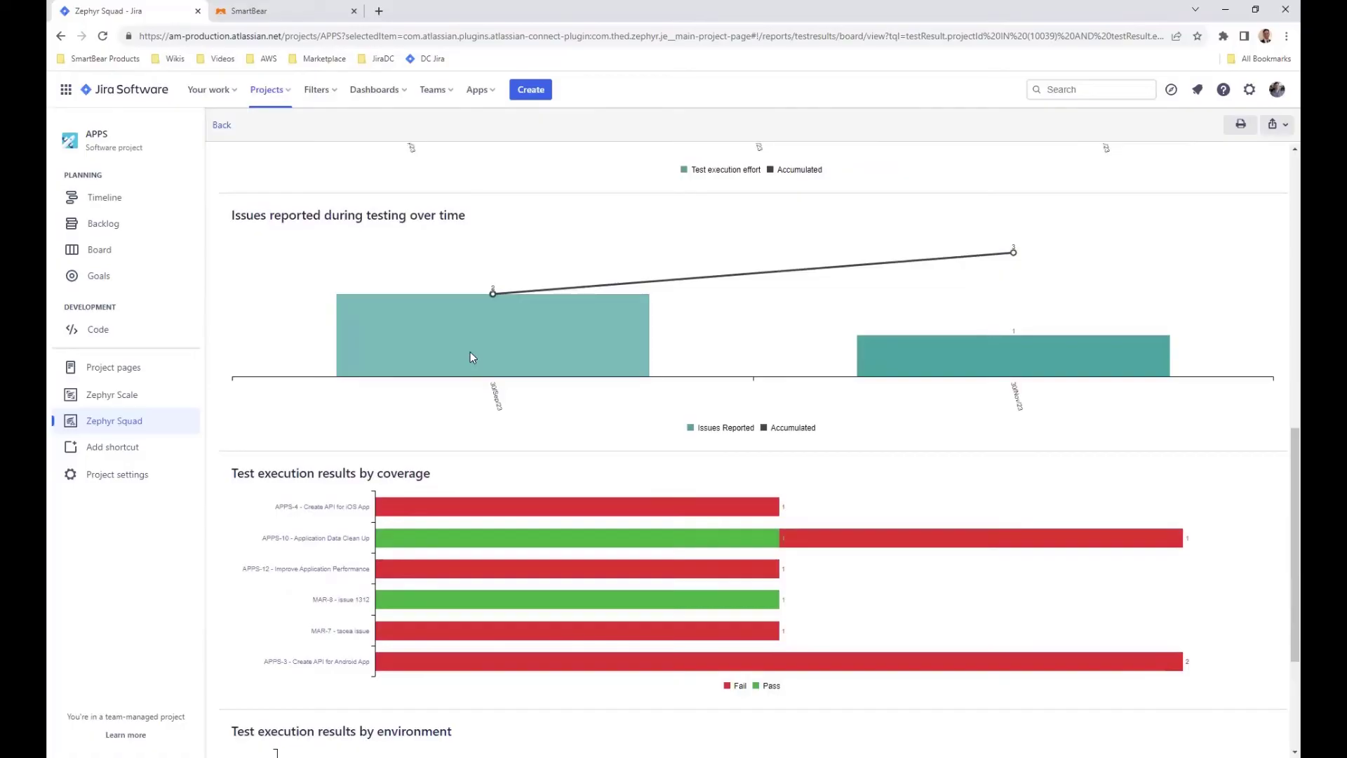
scroll(472, 358, down, 3)
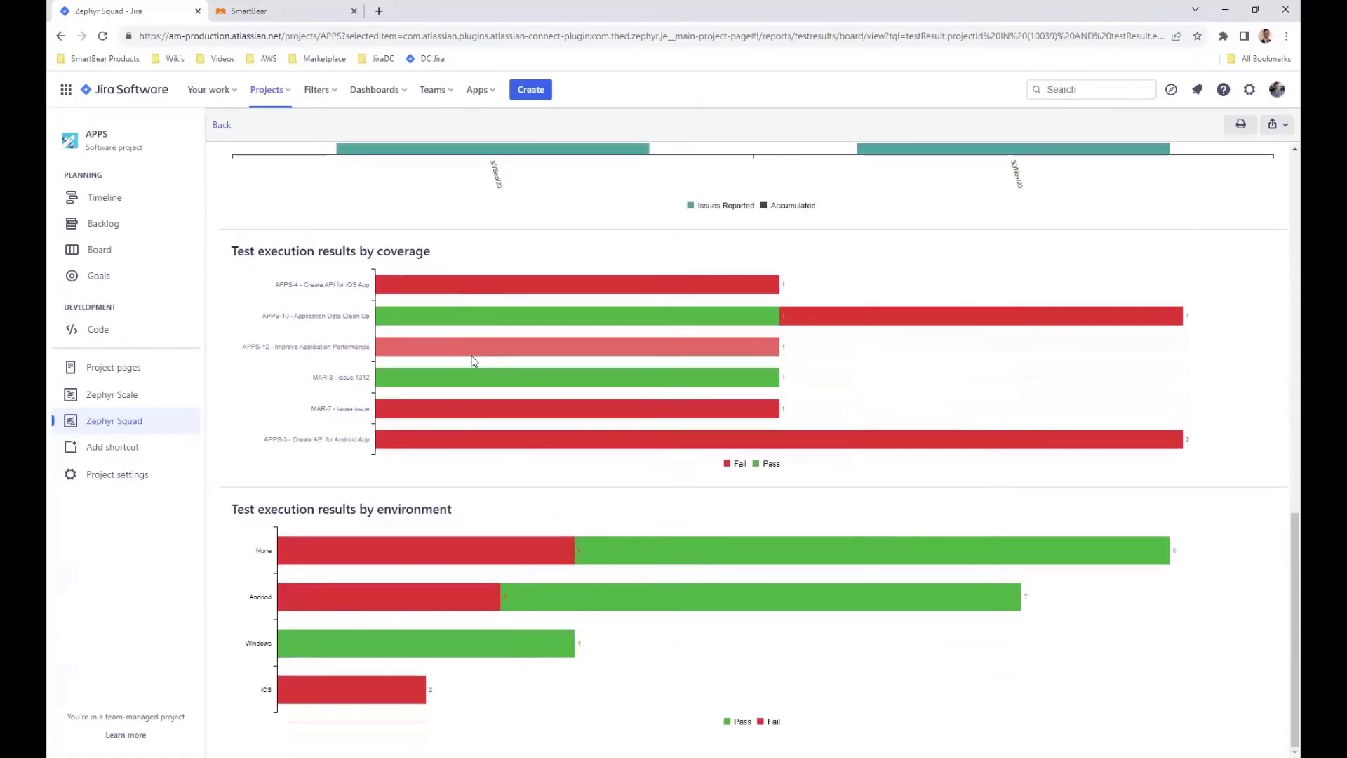
Step: Leave the summary report and open the Test execution results (detailed) report from the Test Execution category
click(223, 126)
click(337, 163)
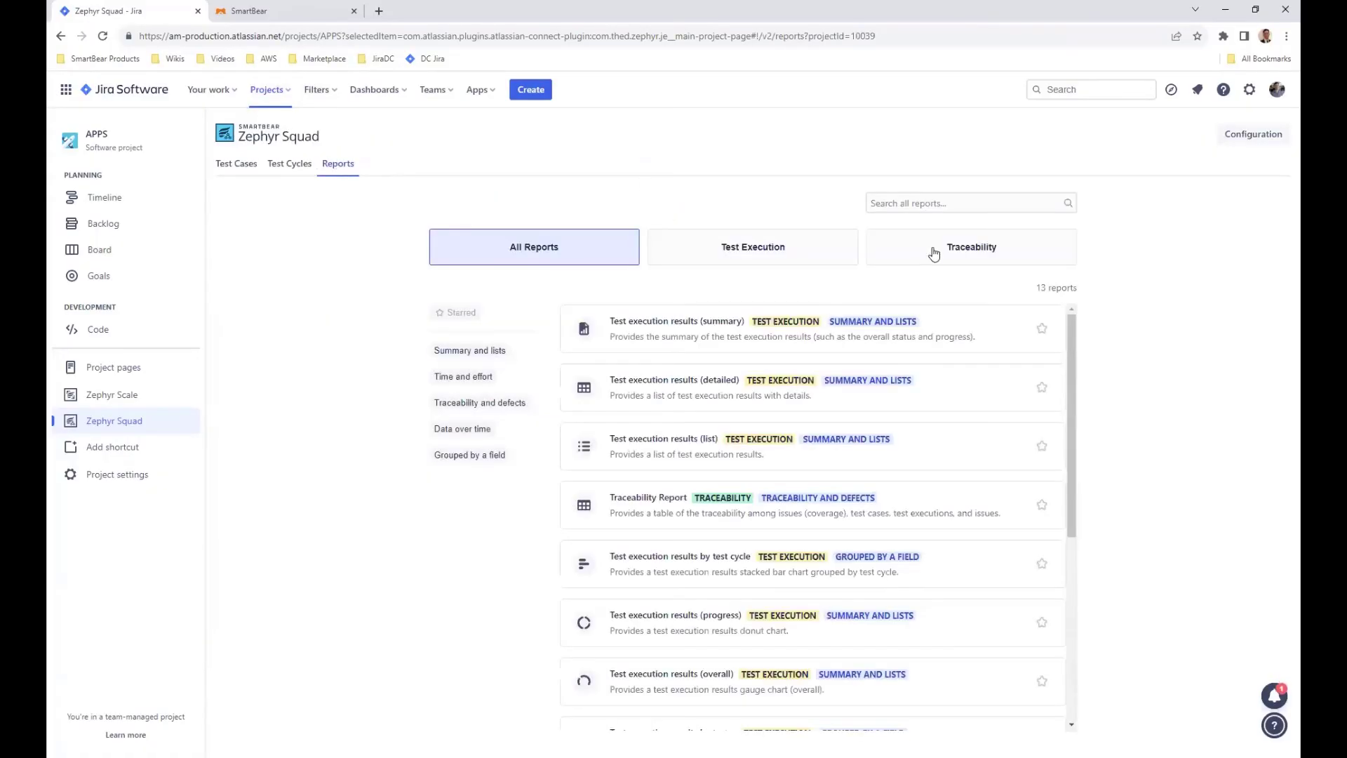
click(783, 236)
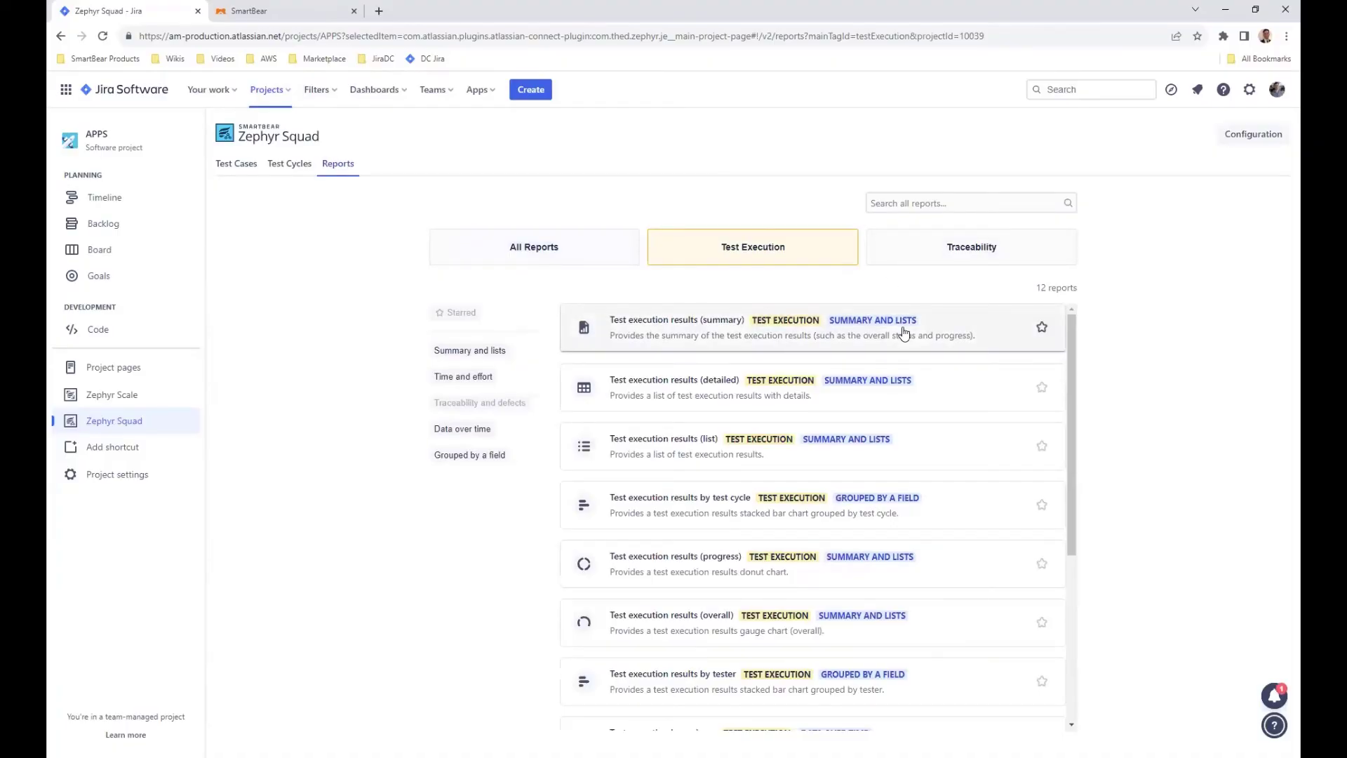
click(660, 383)
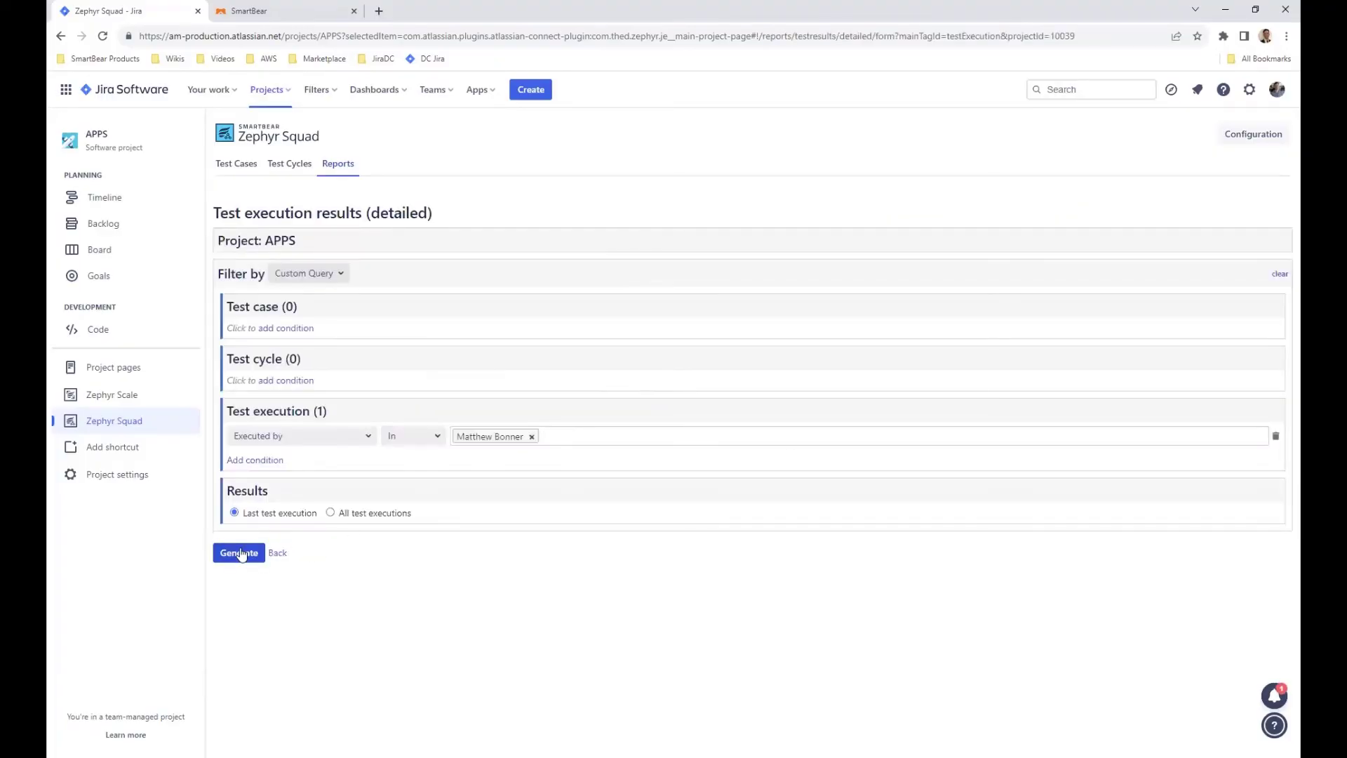
Step: Generate the detailed test execution results report and return to its filter form
click(239, 554)
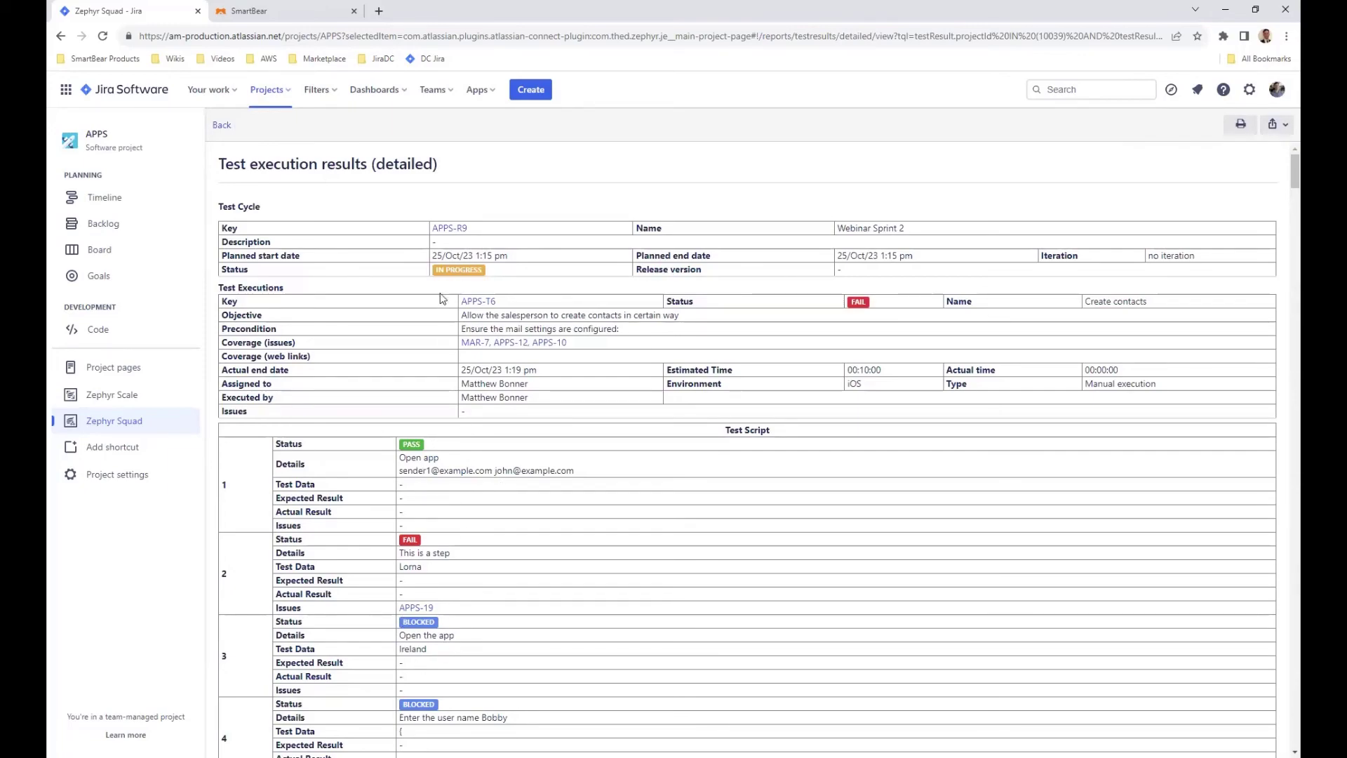
click(223, 132)
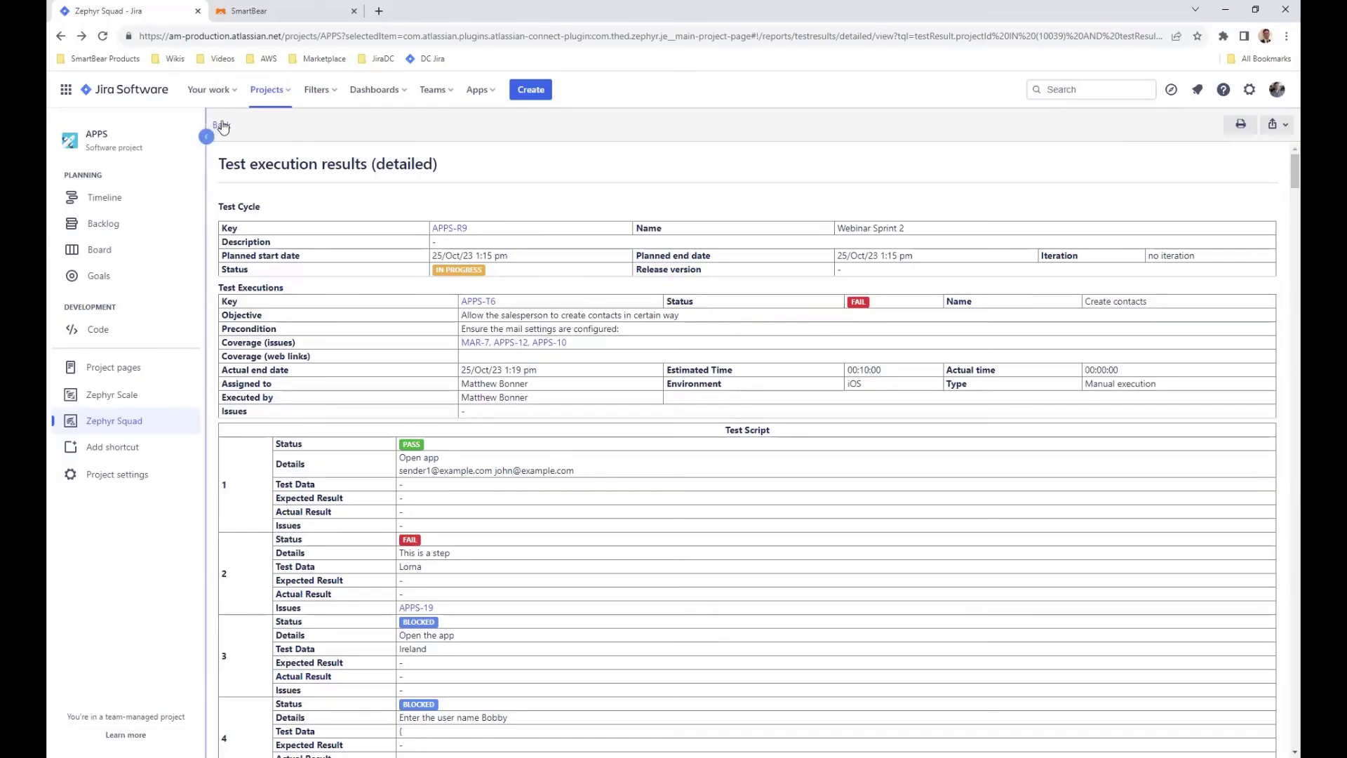
click(223, 126)
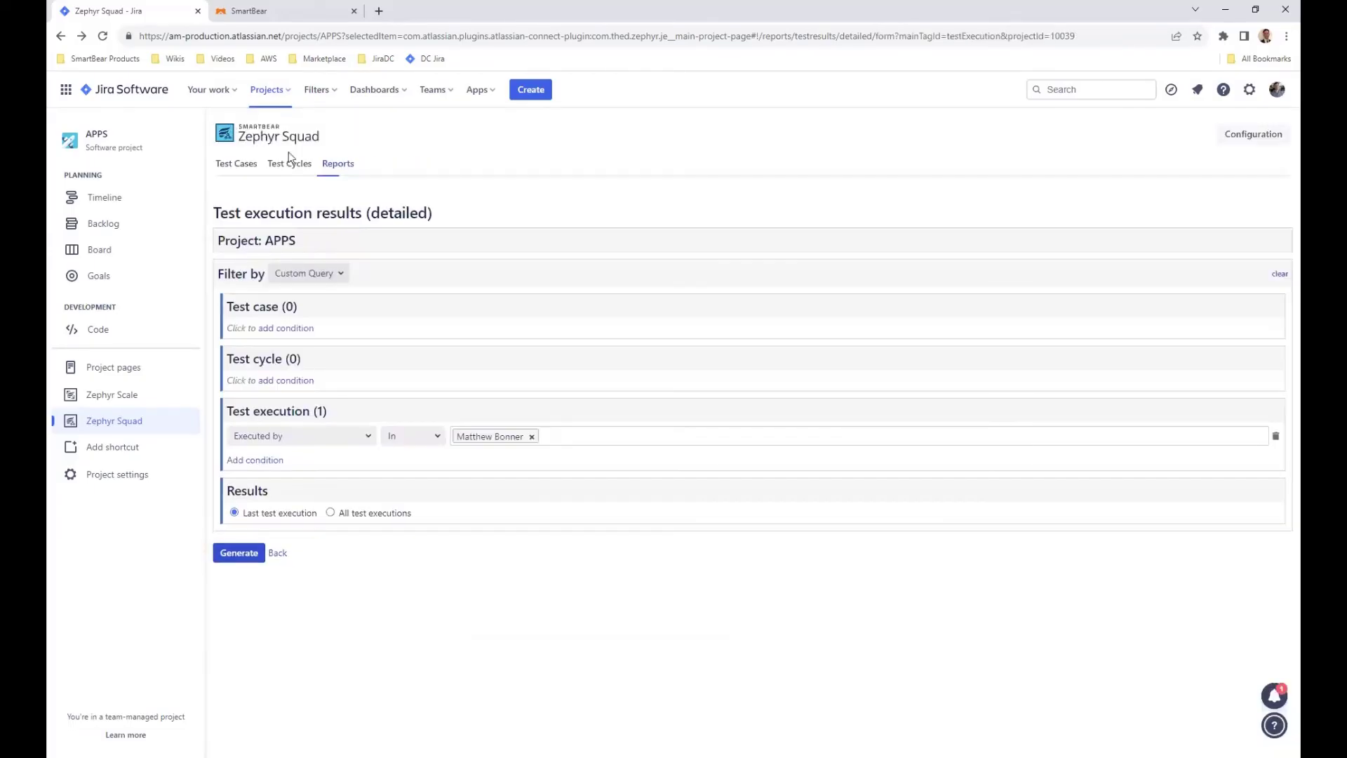
Step: Generate the Test execution results (list) report with the existing filter, look it over, and return to the reports overview
click(336, 164)
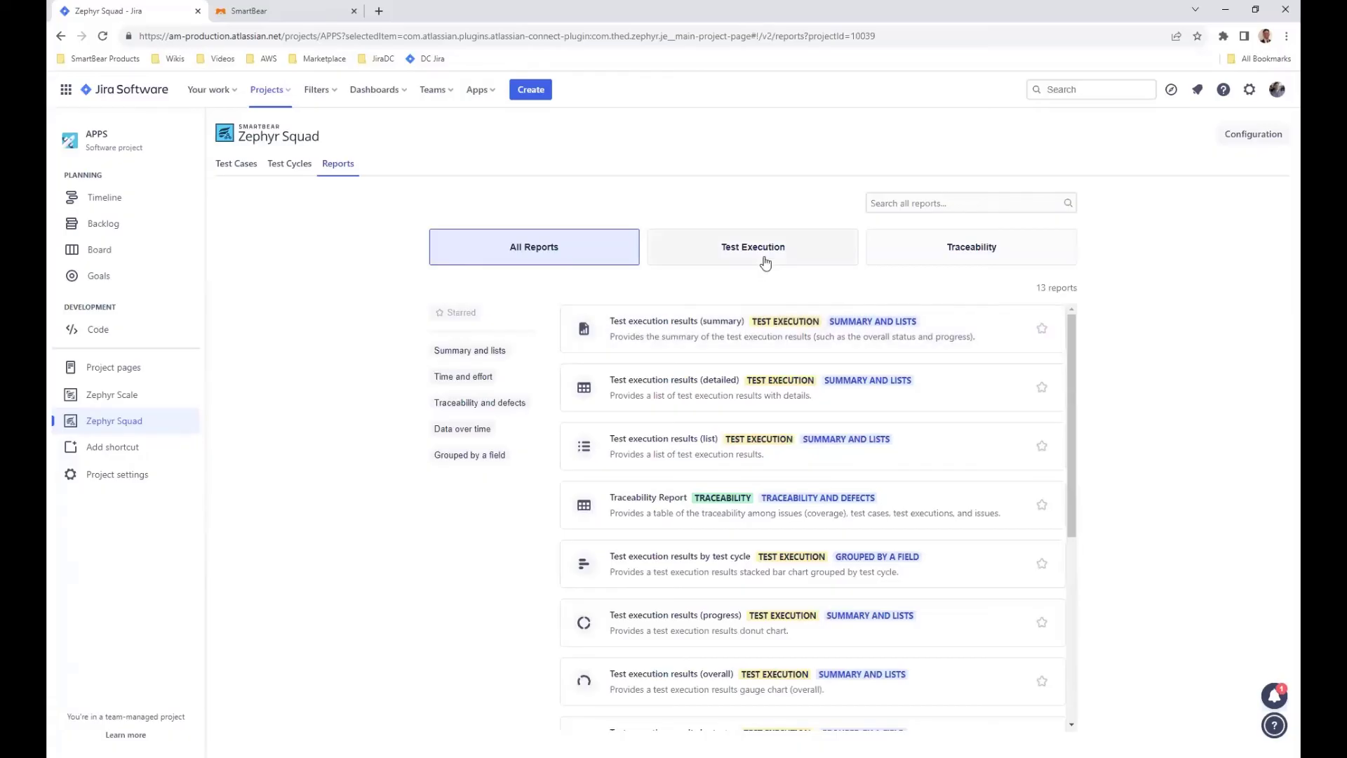
click(699, 442)
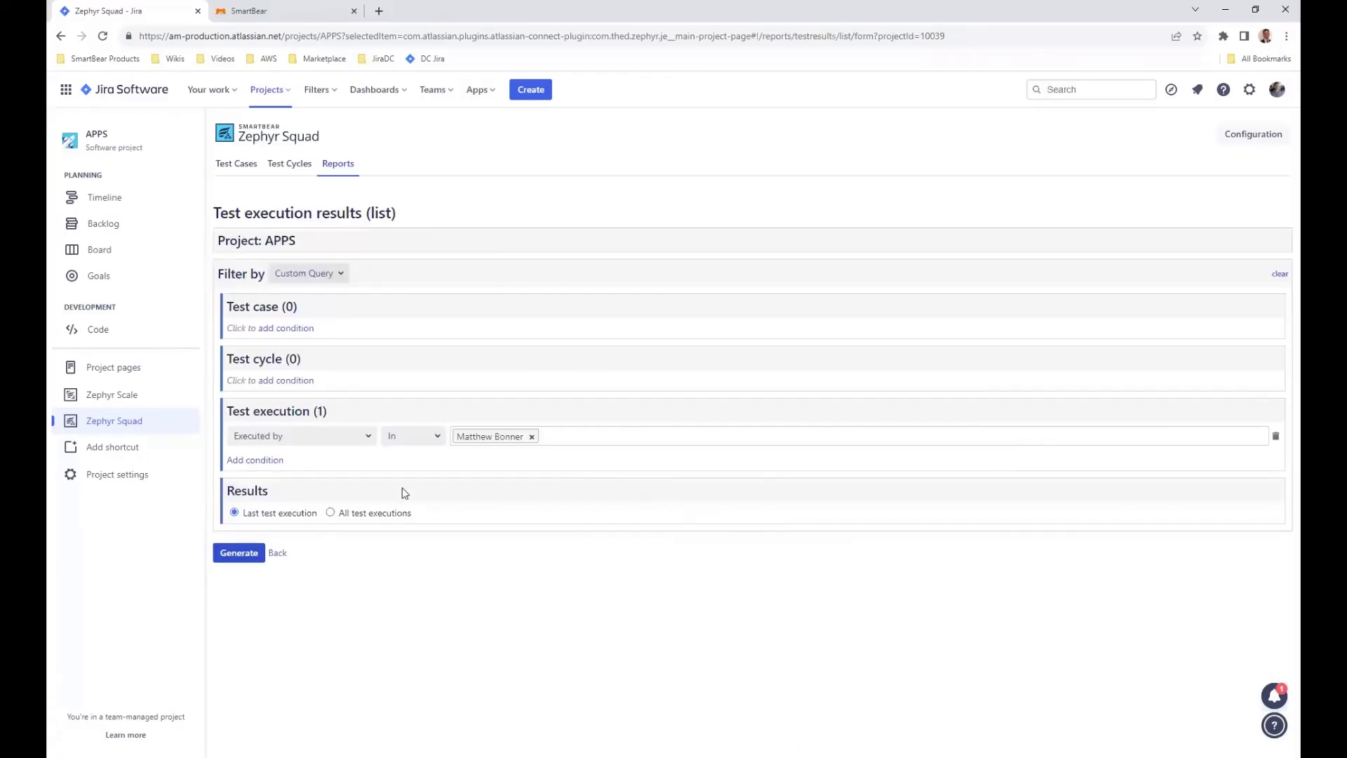
click(256, 553)
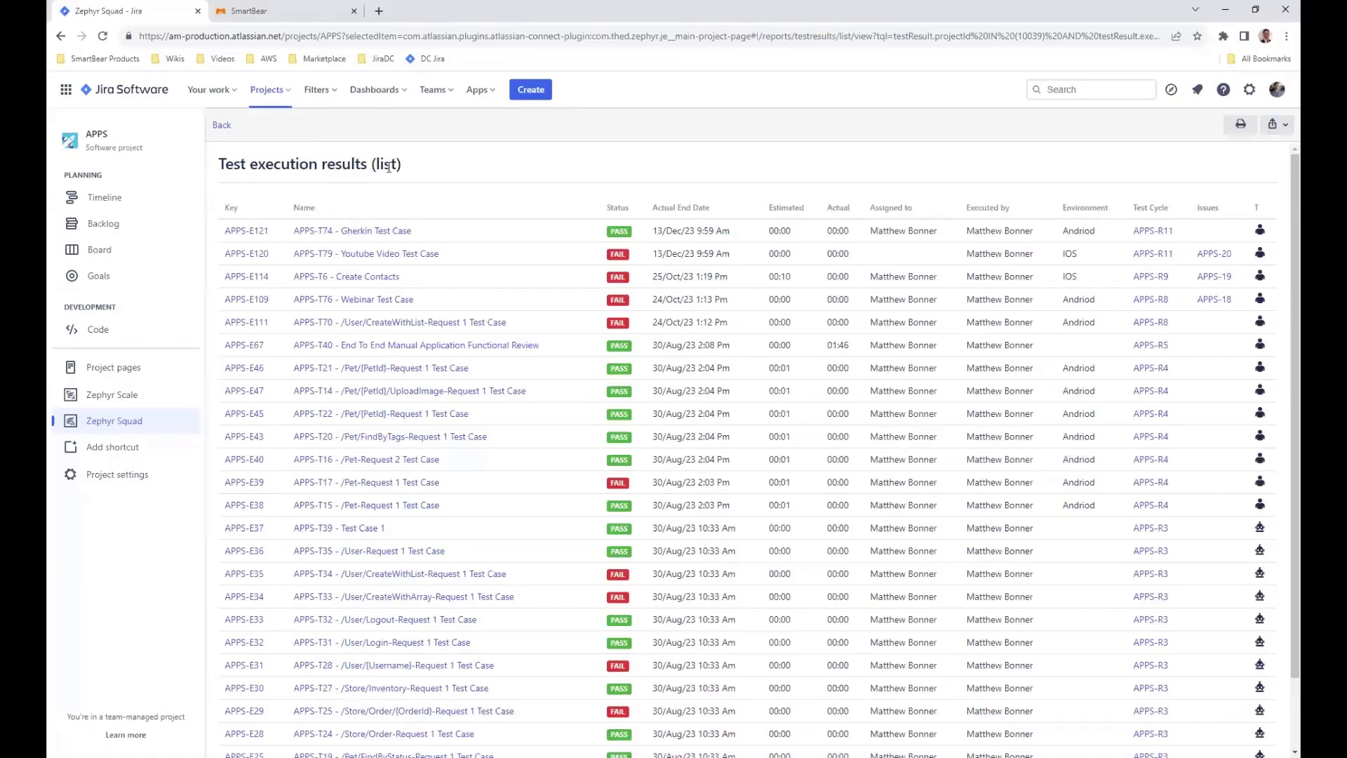
right_click(226, 128)
key(Escape)
click(222, 127)
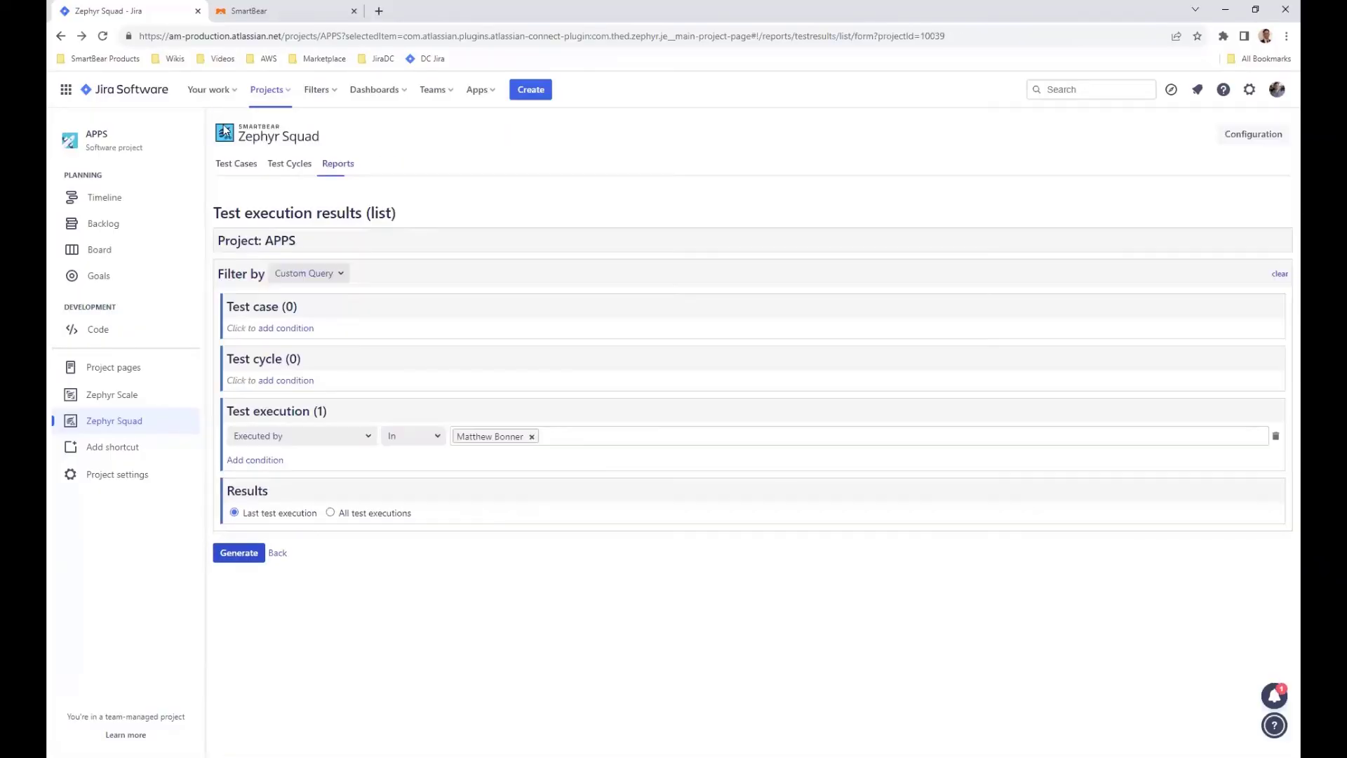
click(359, 170)
Step: Create a new Jira dashboard named Squad2
click(377, 90)
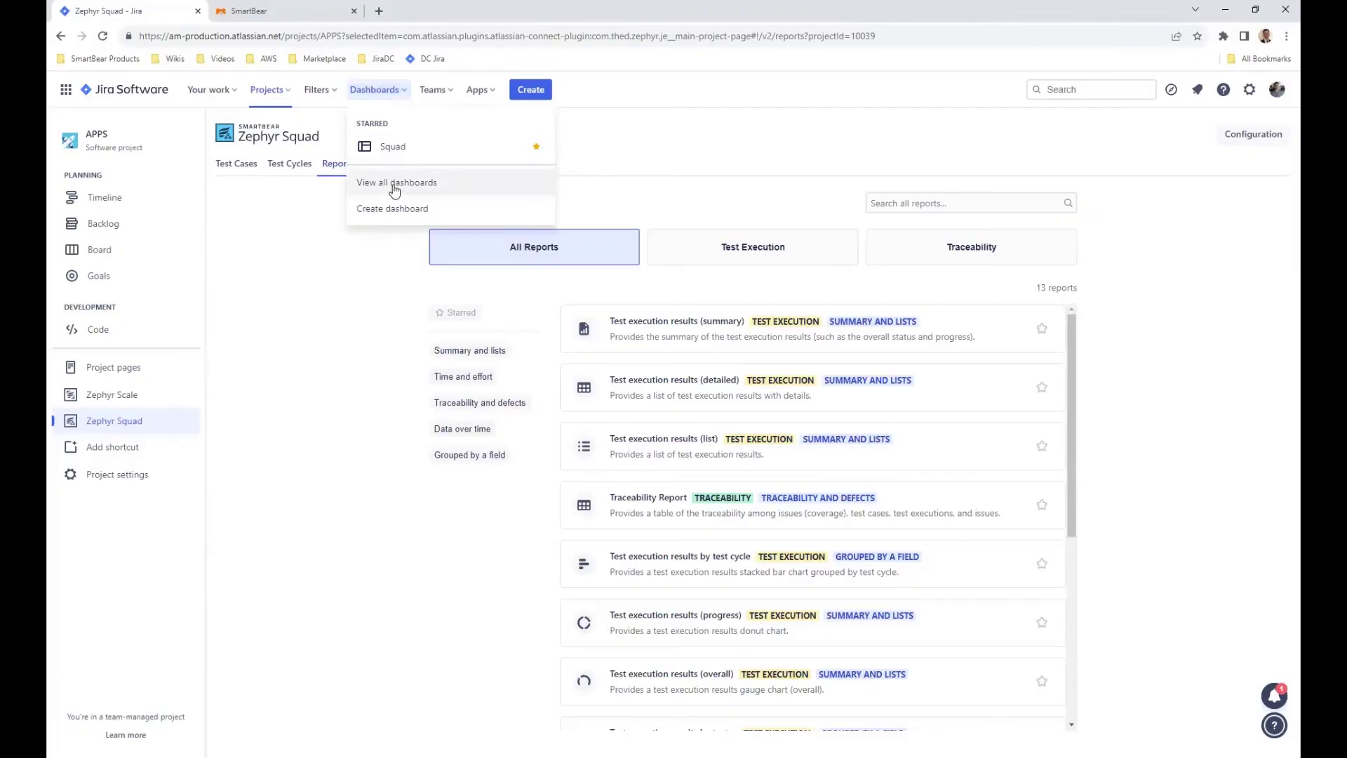
click(396, 209)
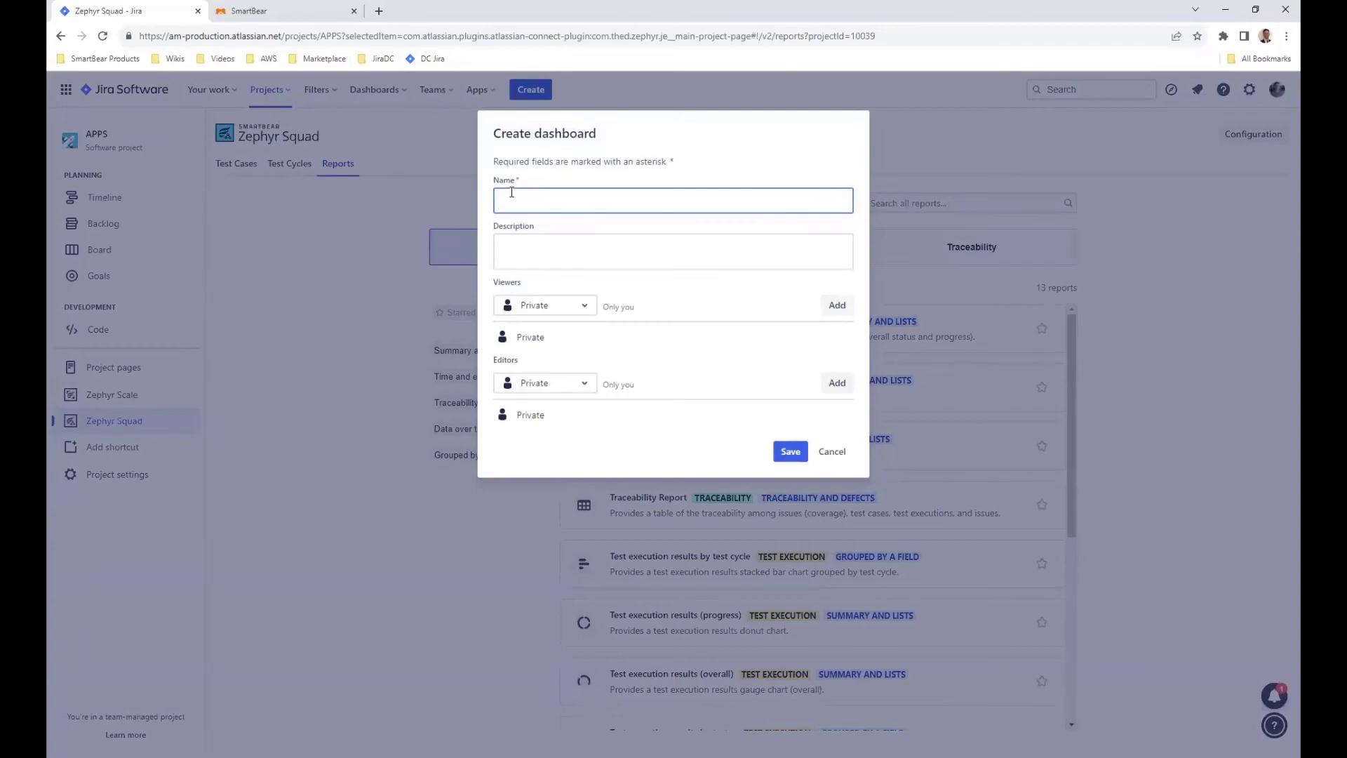
text(Squad2)
click(791, 451)
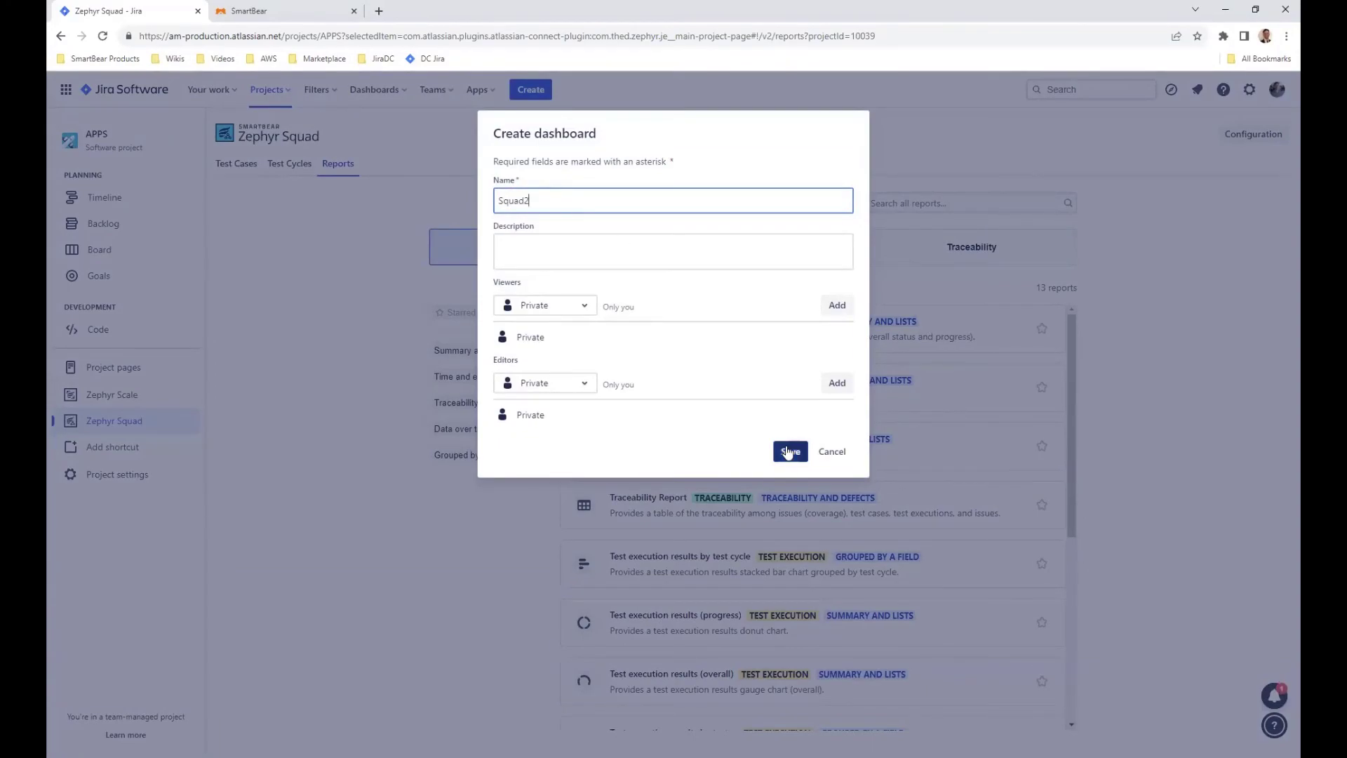
click(551, 305)
click(677, 280)
click(791, 453)
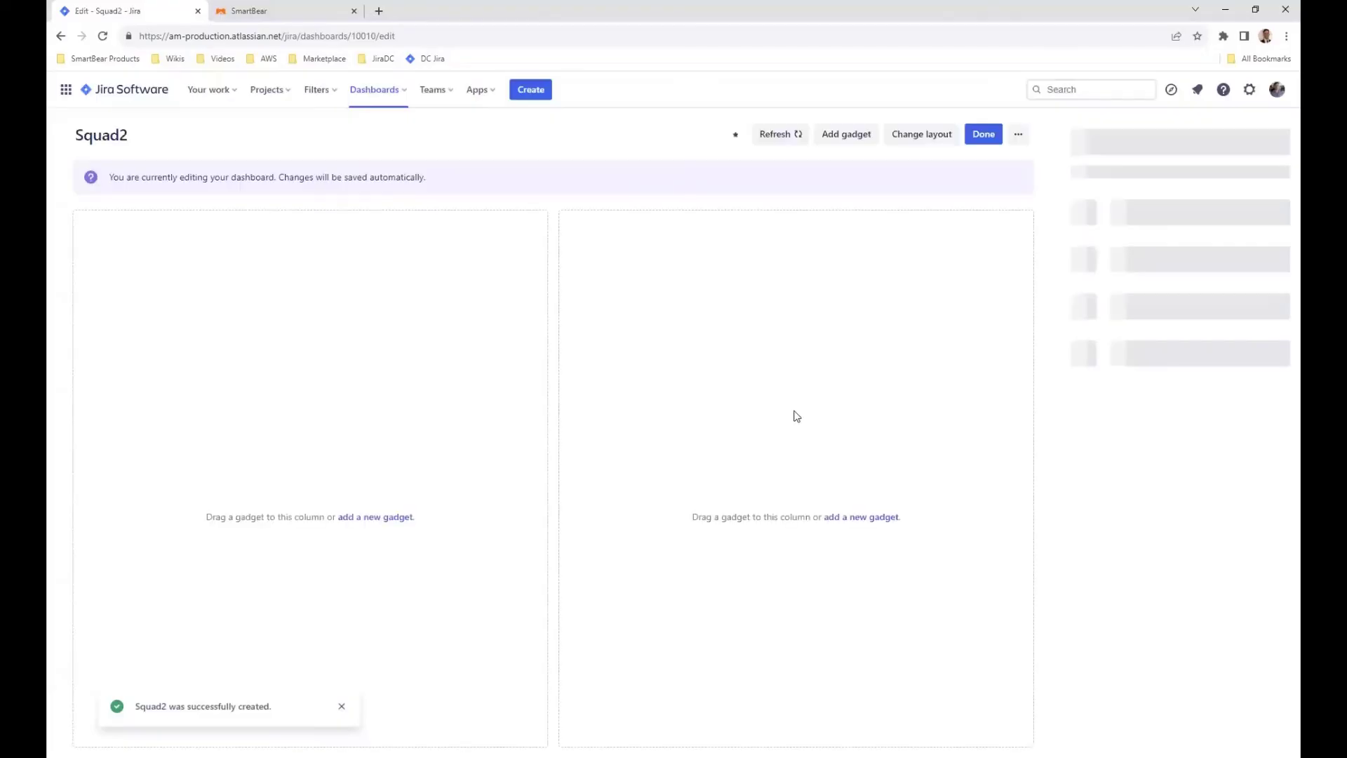
Step: Search the gadgets for "Squad" and add the Zephyr Squad Test execution burn down gadget to the dashboard
click(1146, 150)
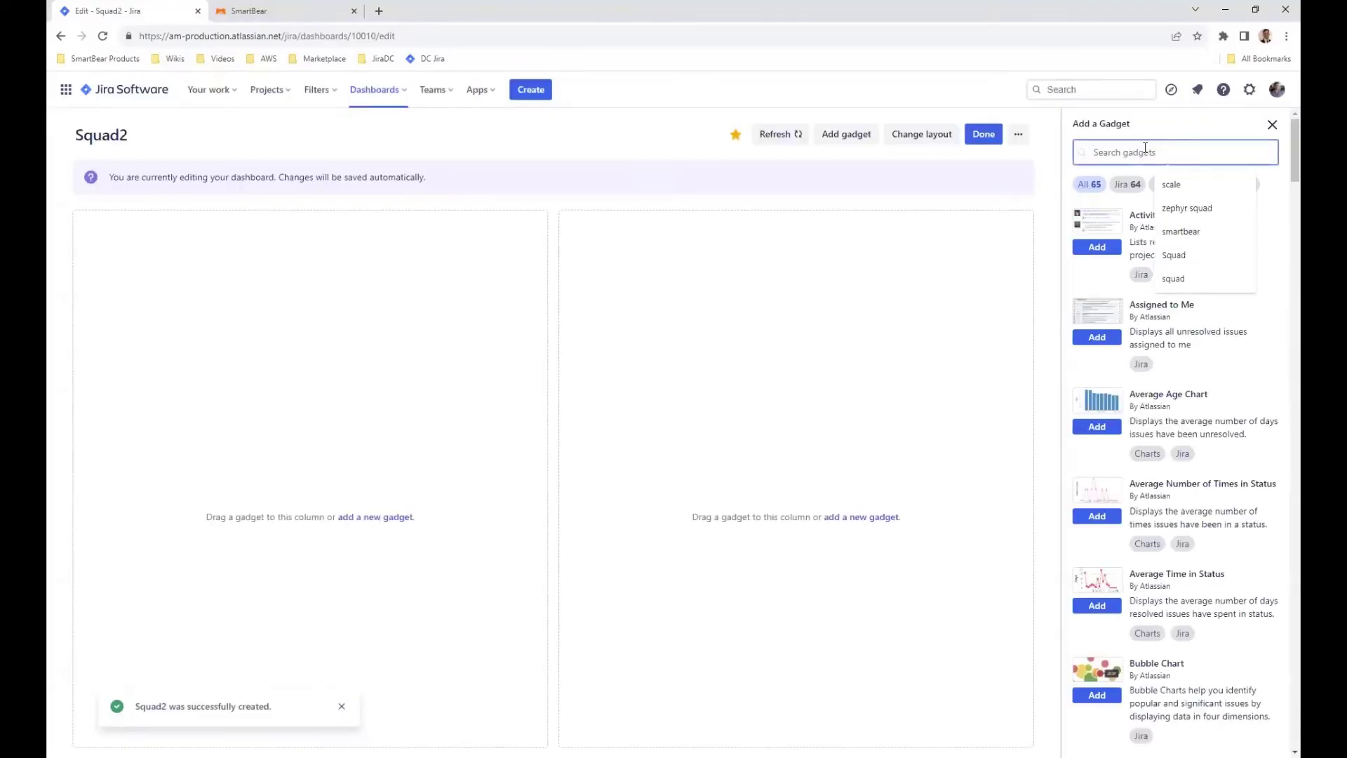
text(Squad)
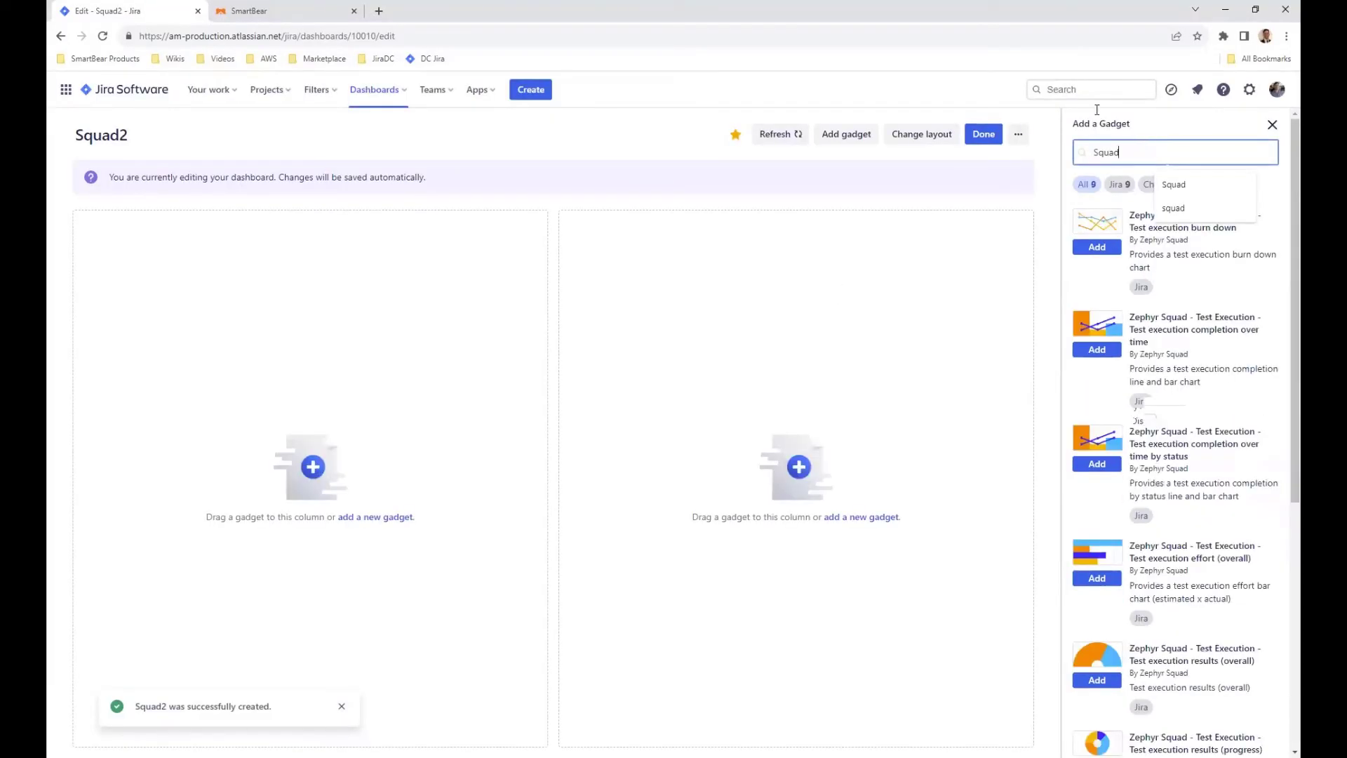
click(1235, 243)
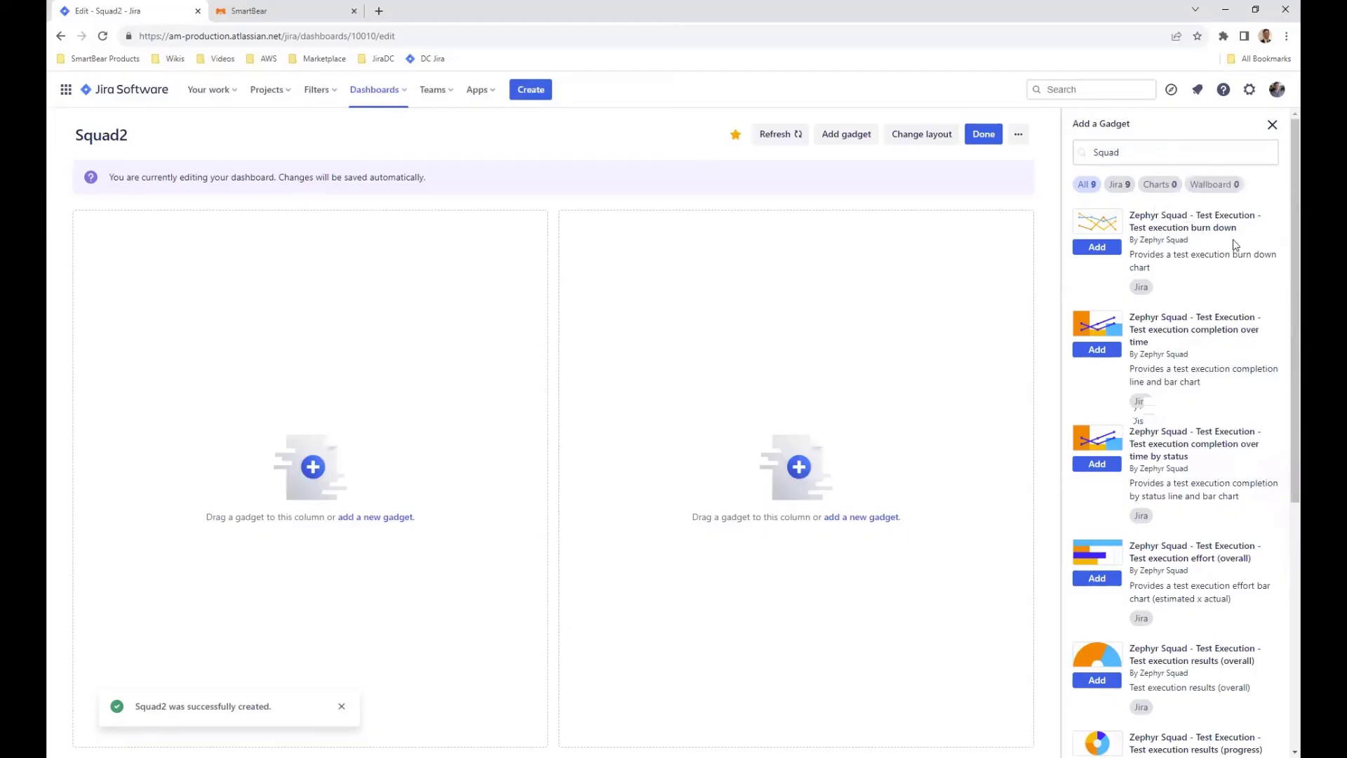
scroll(1203, 216, down, 2)
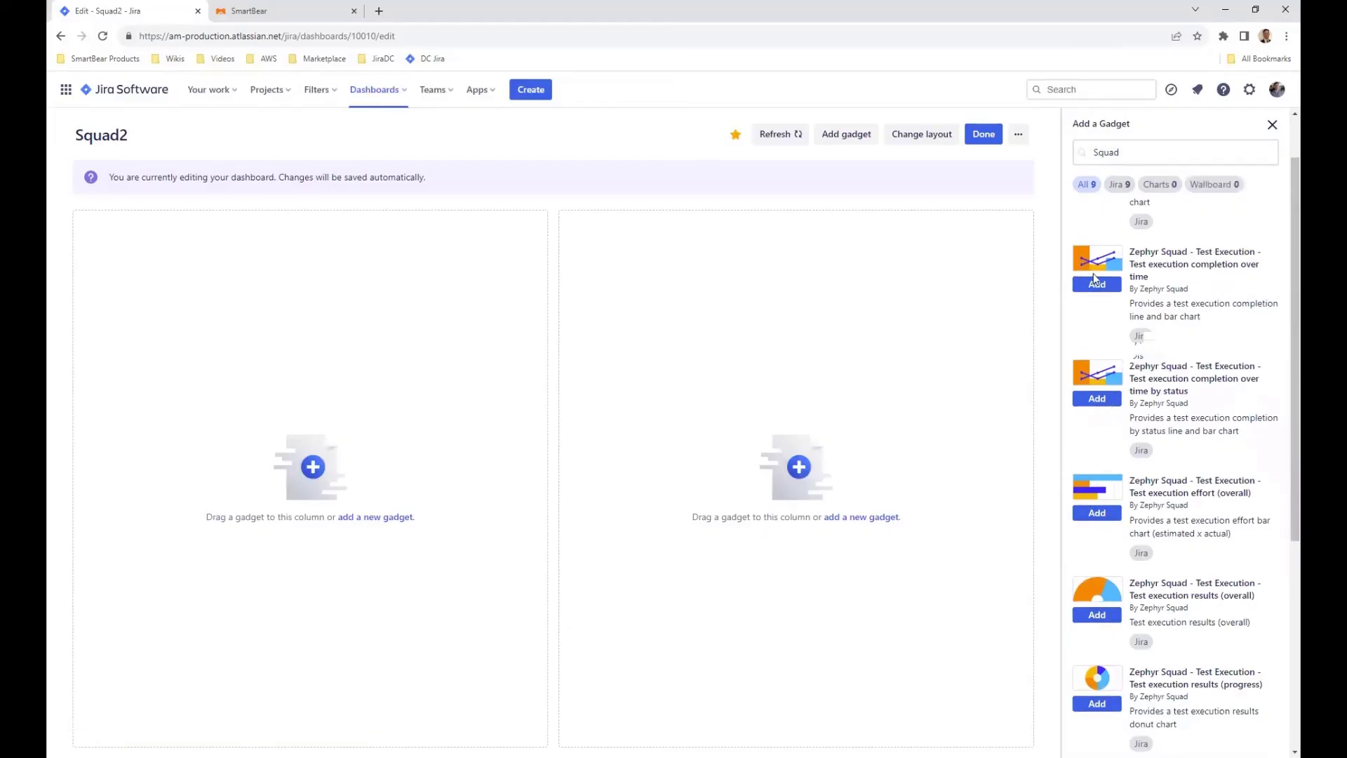
scroll(1093, 272, up, 2)
click(1097, 248)
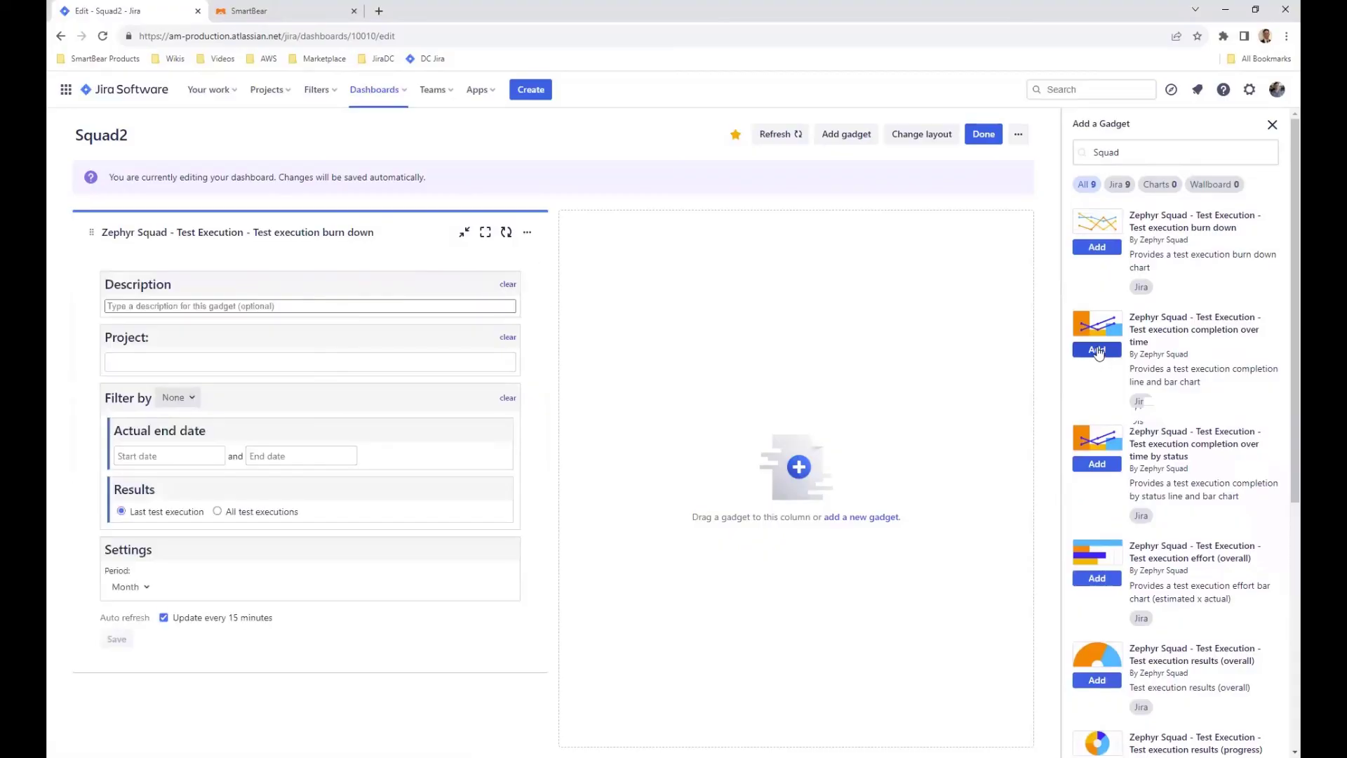
Step: Set the burn down gadget's project to APPS, leave it unfiltered, and save its configuration
click(366, 362)
text(APP)
key(Return)
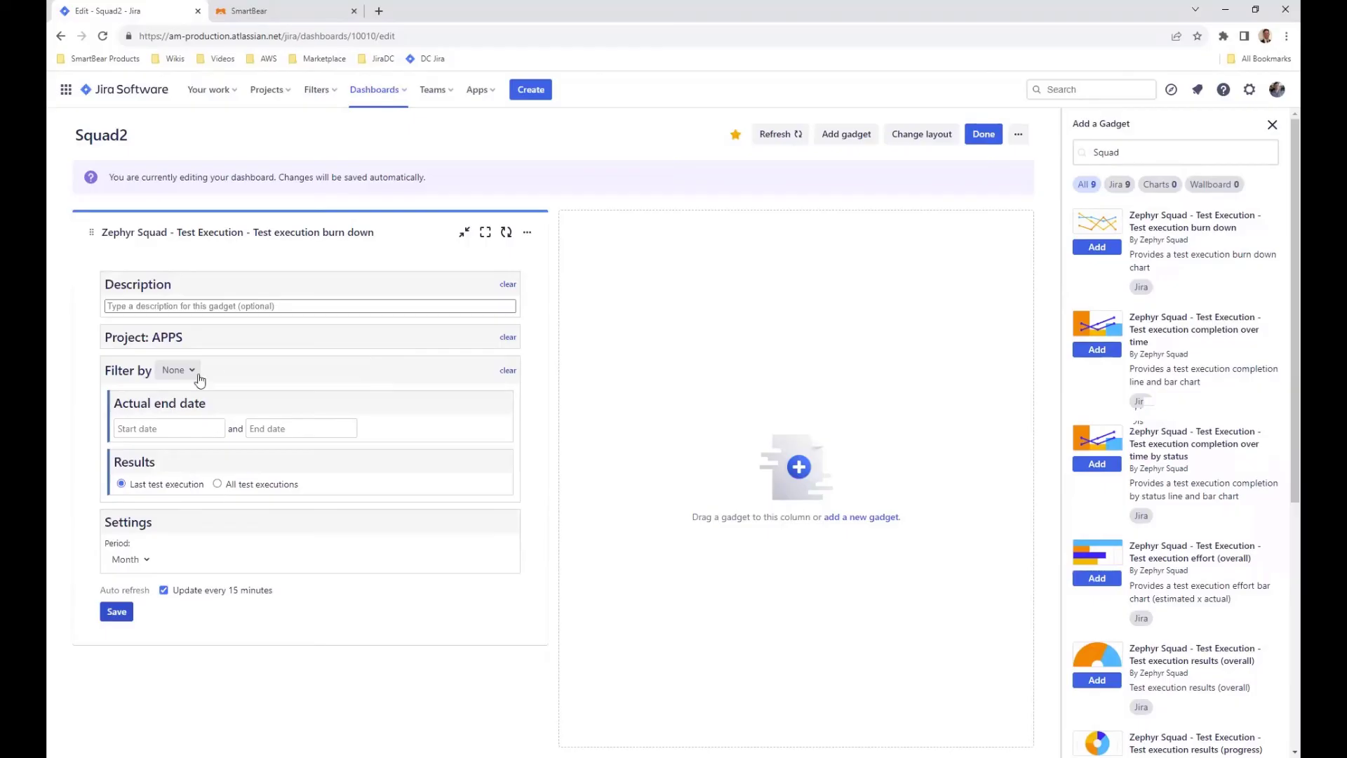
click(189, 372)
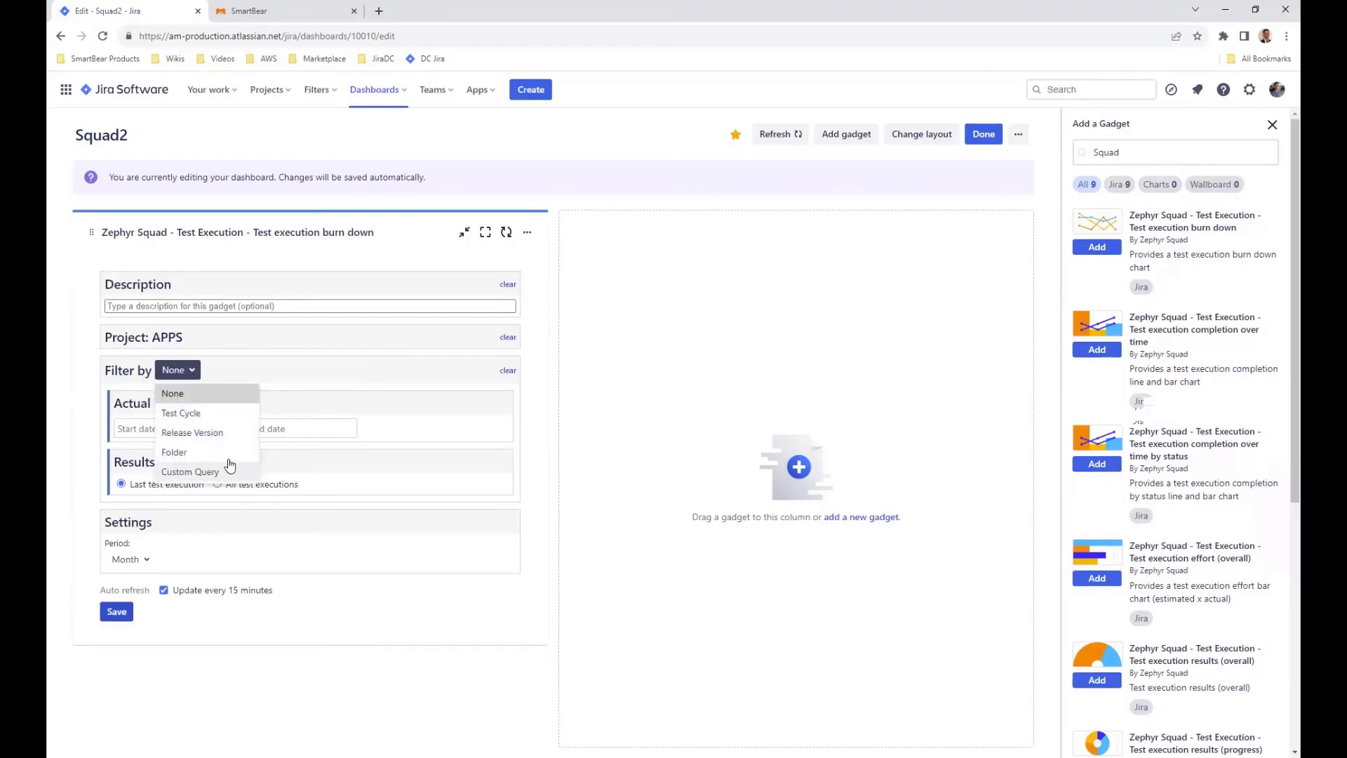
click(117, 611)
click(117, 610)
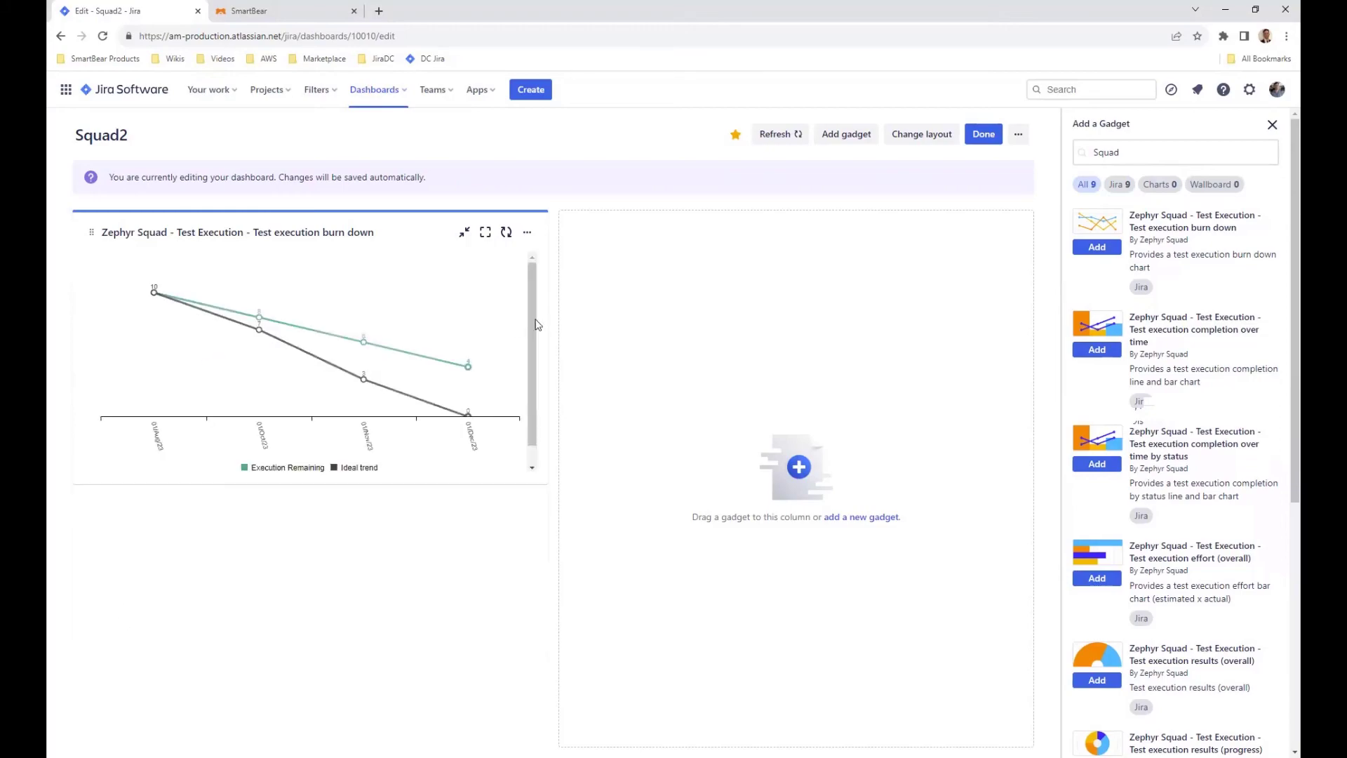
Step: Add the Test execution completion over time by status and results by tester gadgets, placing the tester gadget in the empty second column
scroll(1109, 400, down, 2)
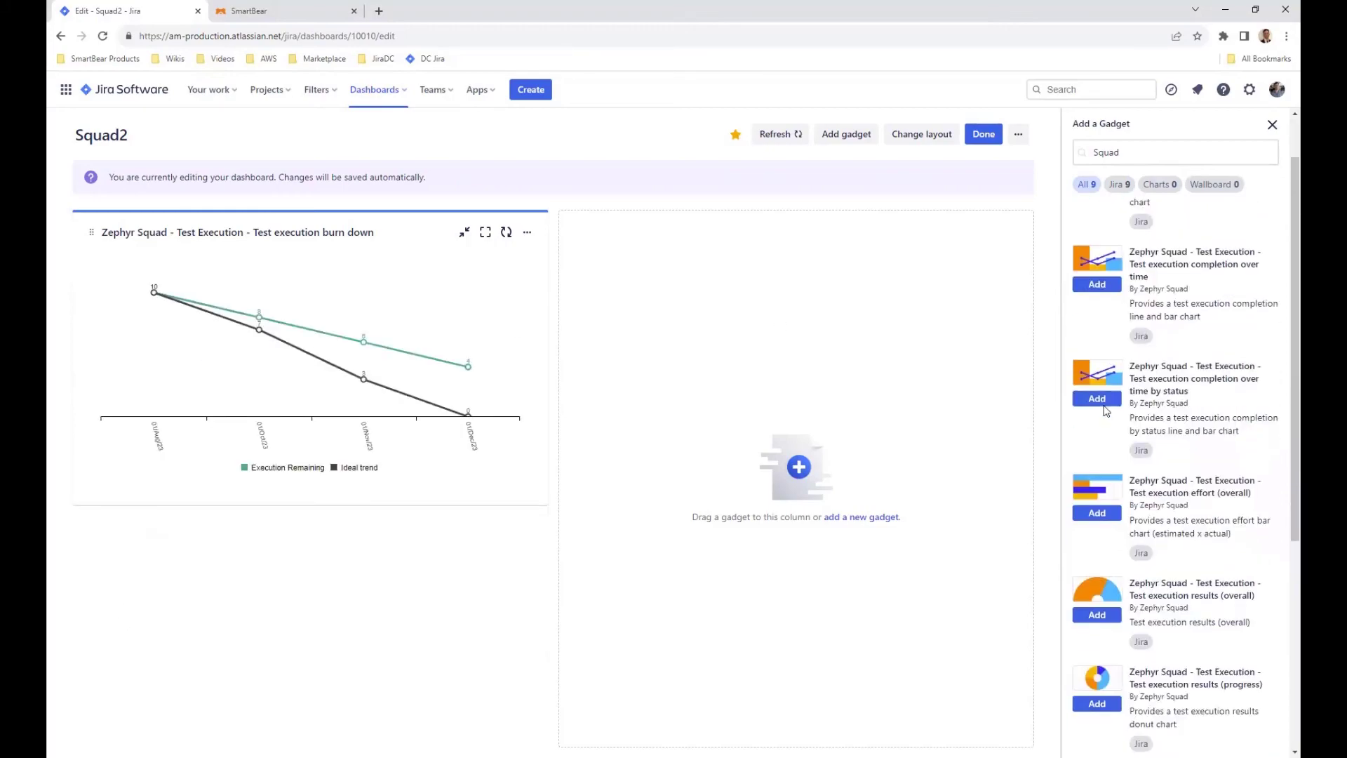
click(1097, 358)
scroll(1120, 499, down, 4)
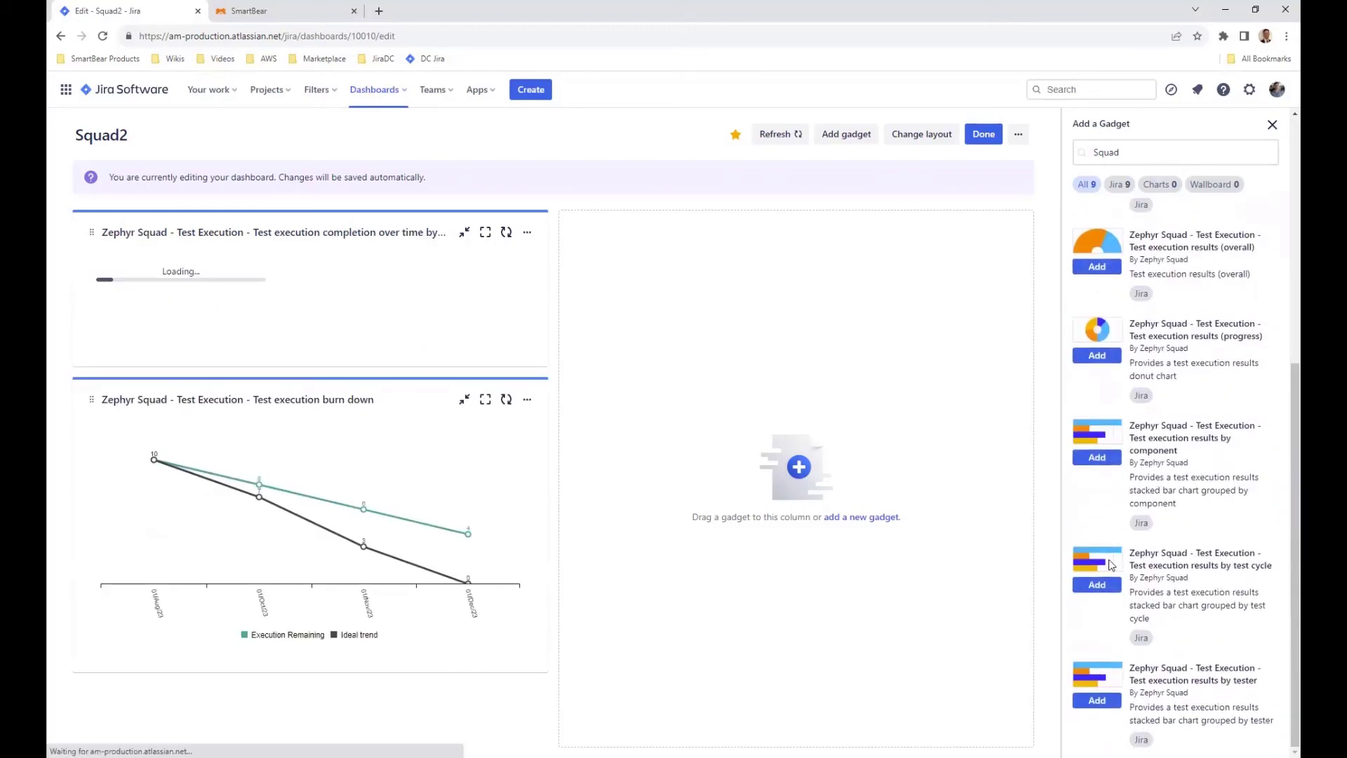
click(1083, 698)
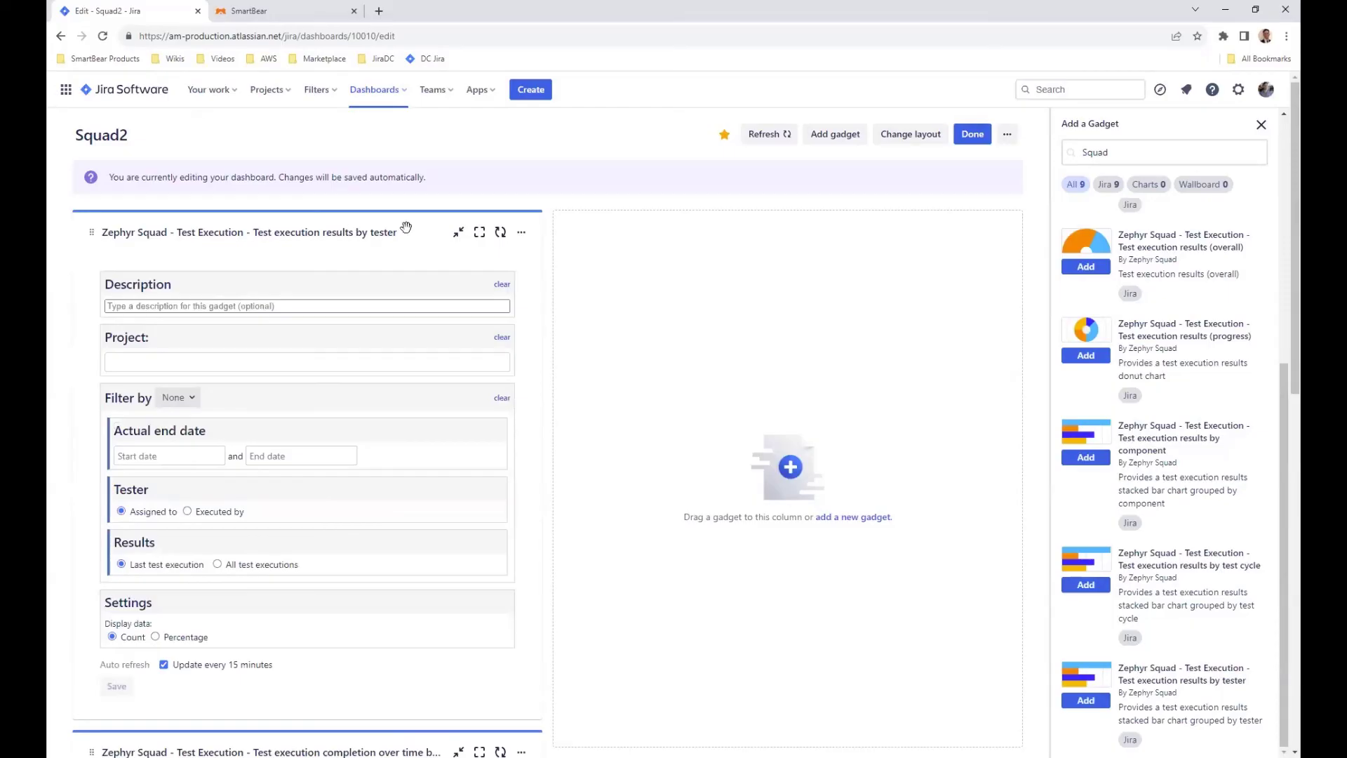
drag(407, 227, 772, 266)
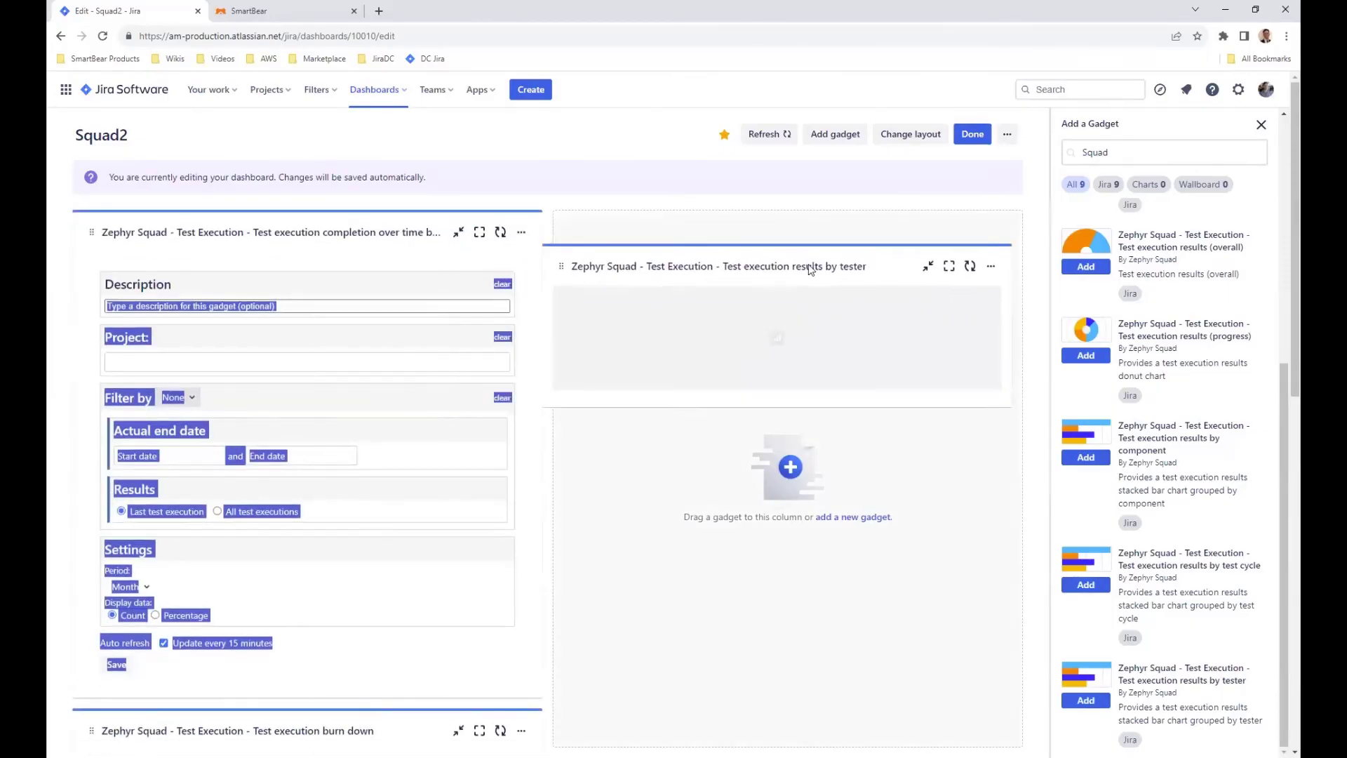
Step: Configure the completion over time by status gadget for project APPS with no filter and save it
click(234, 358)
text(apps)
key(Return)
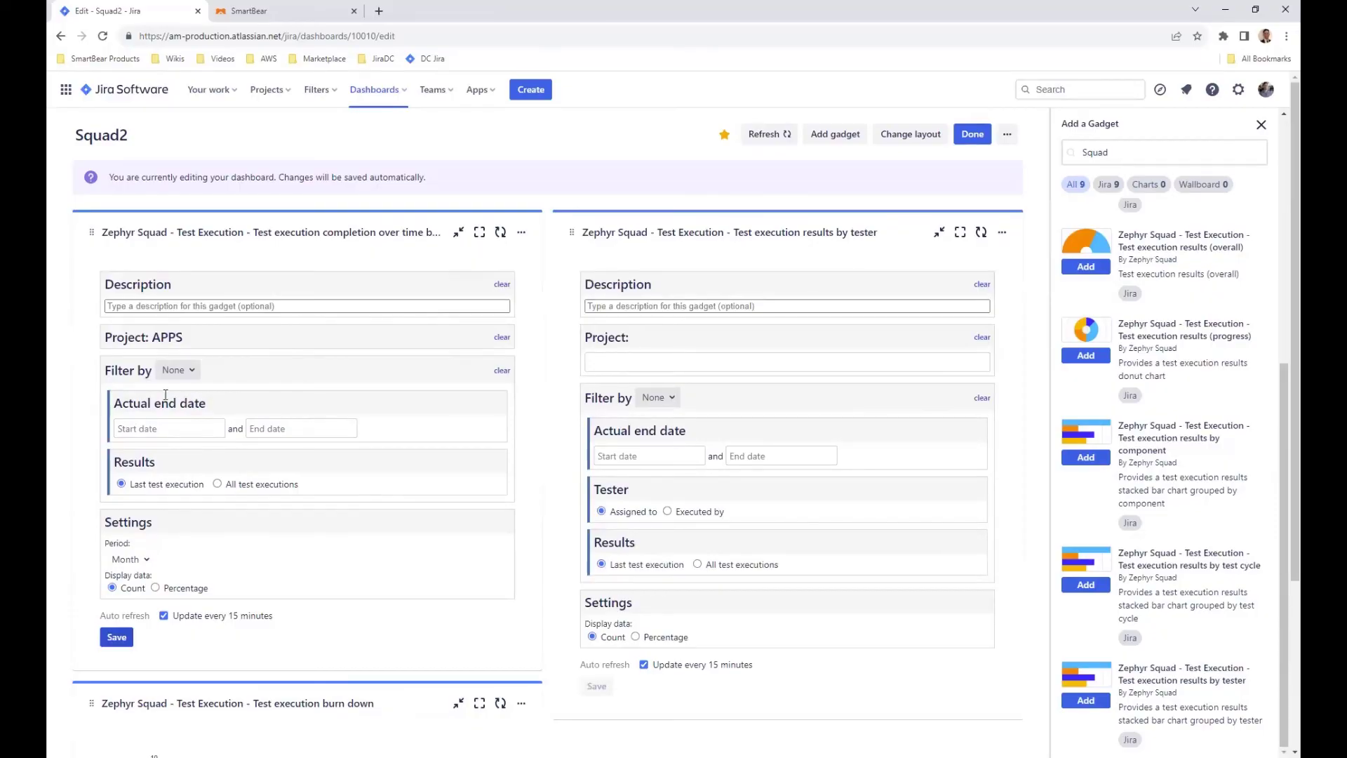
click(185, 373)
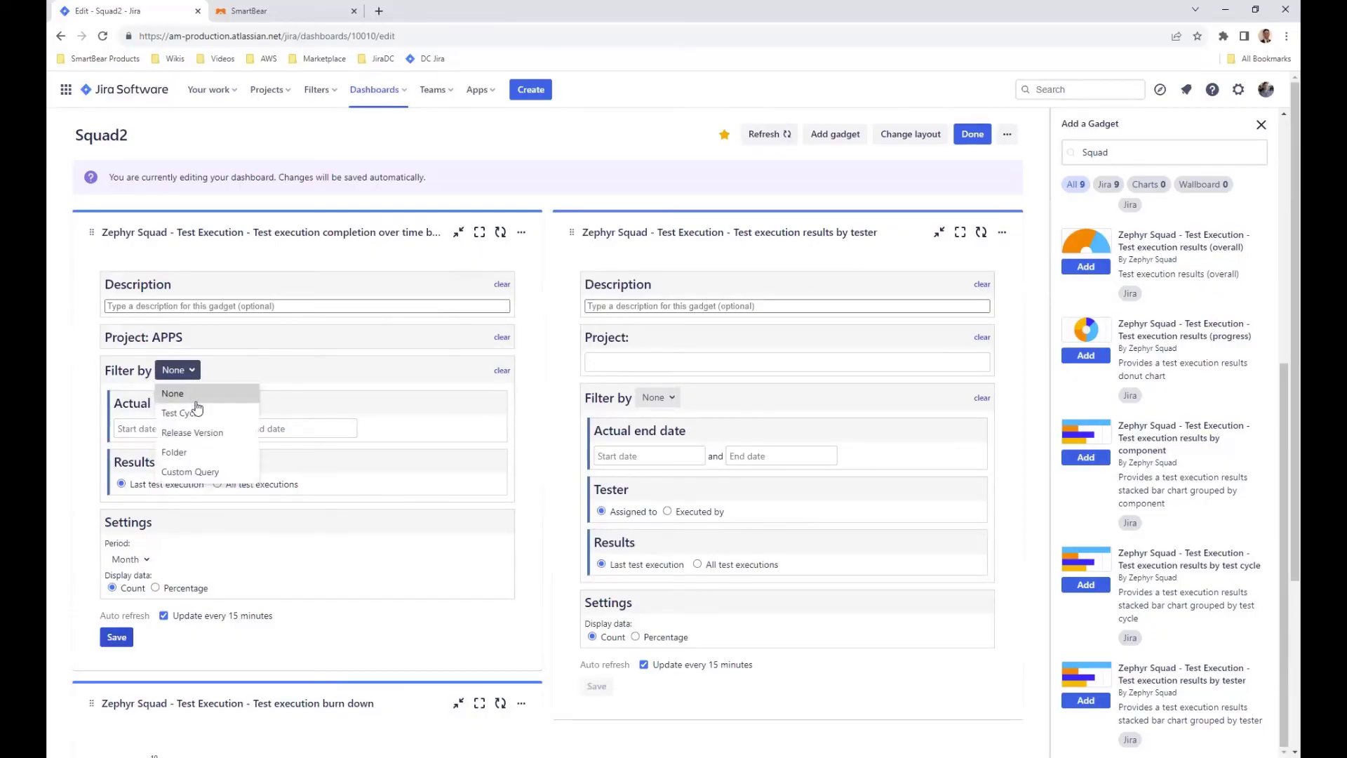
click(115, 640)
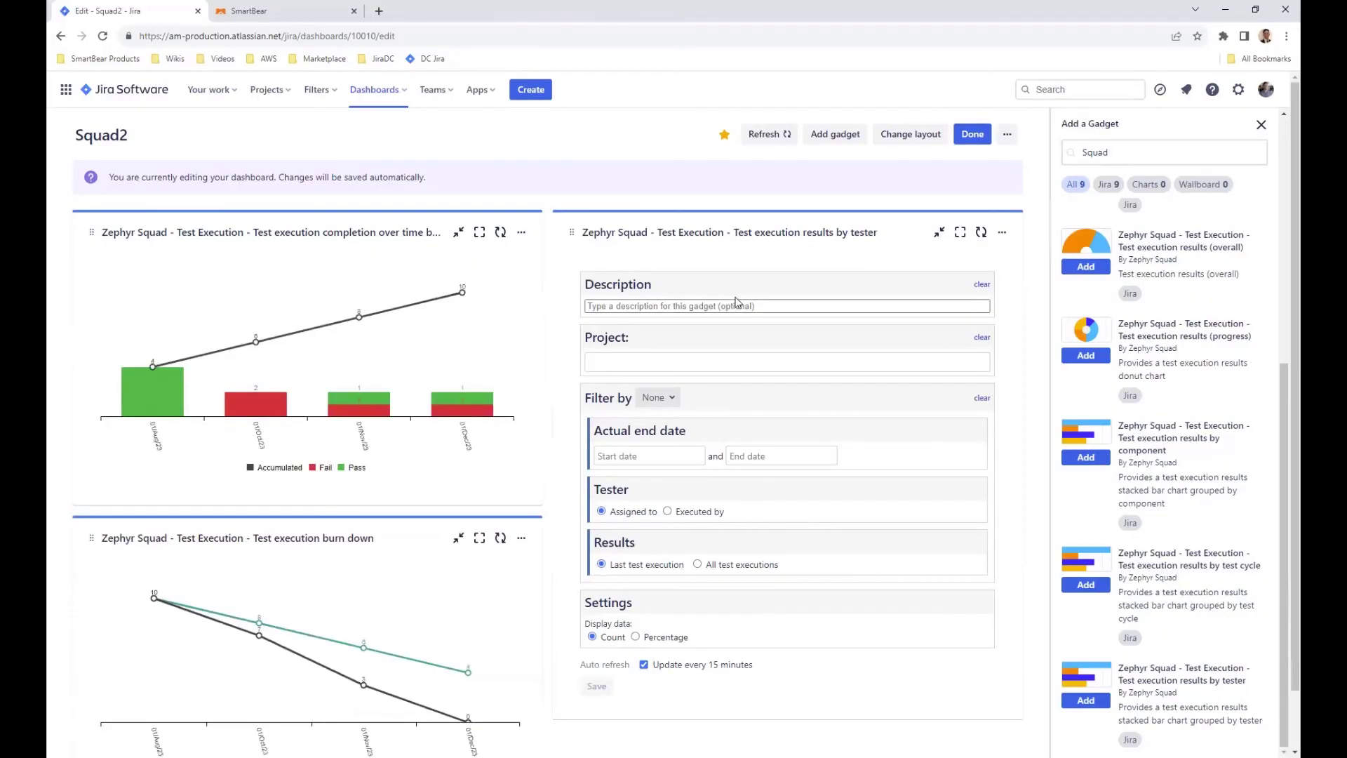
Step: Configure the results by tester gadget for project APPS and save it
text(pps)
click(632, 562)
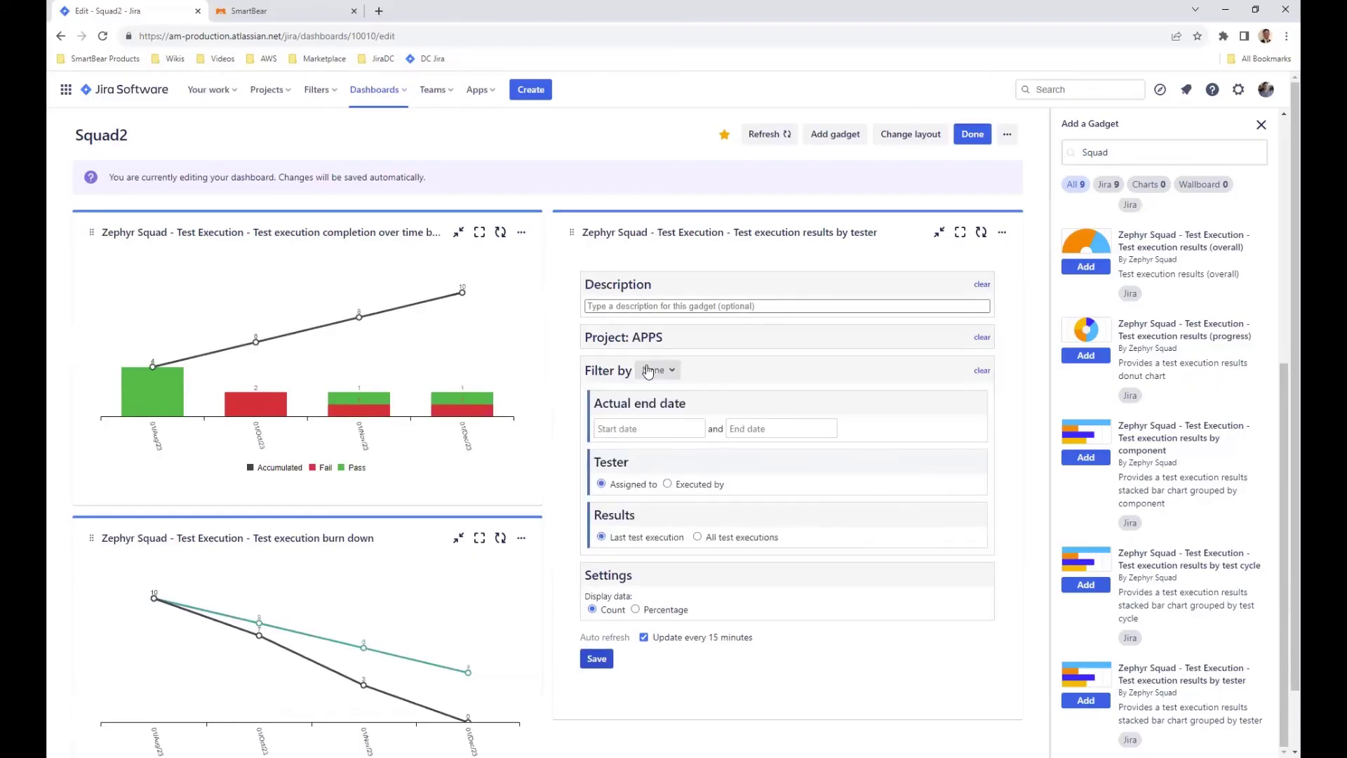
click(598, 659)
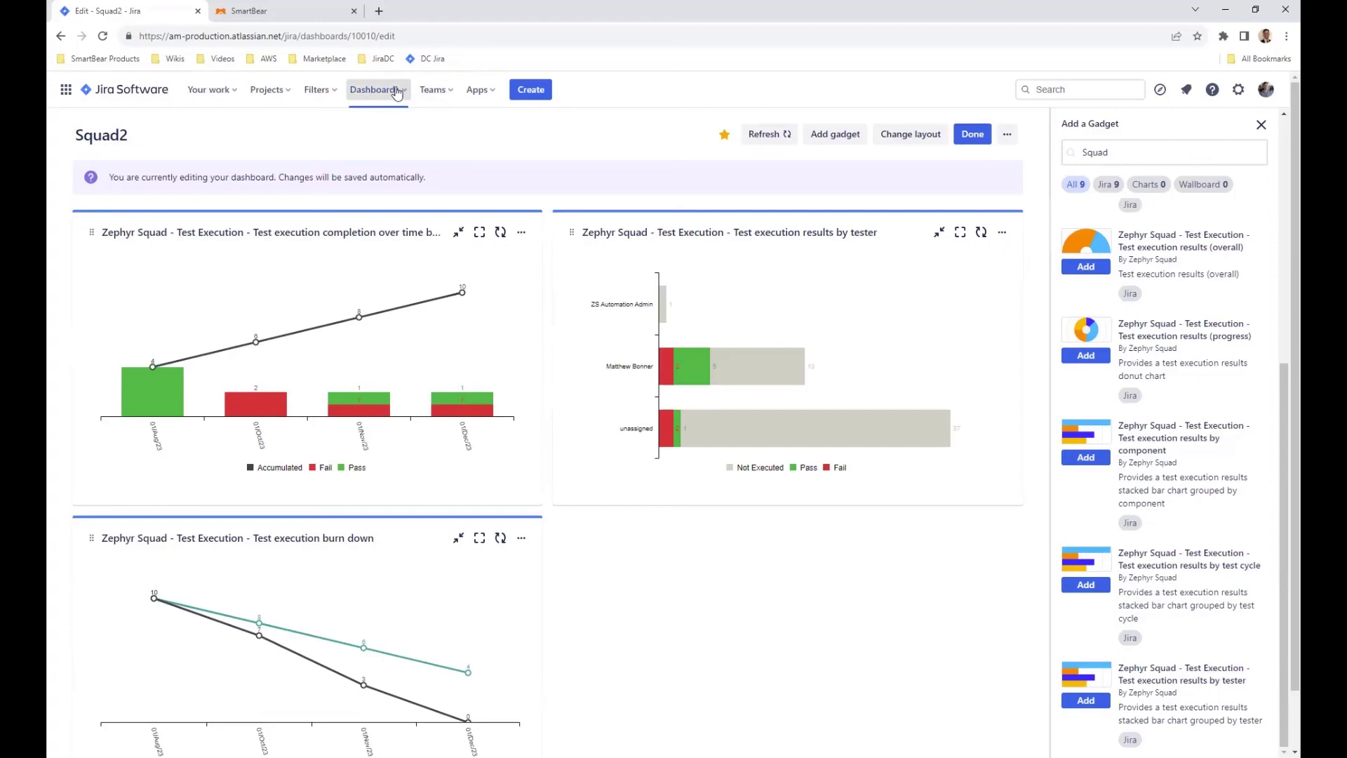
Step: Switch to the SmartBear API portal and look through the Zephyr Squad Cloud API endpoints down to the Automations group
click(267, 92)
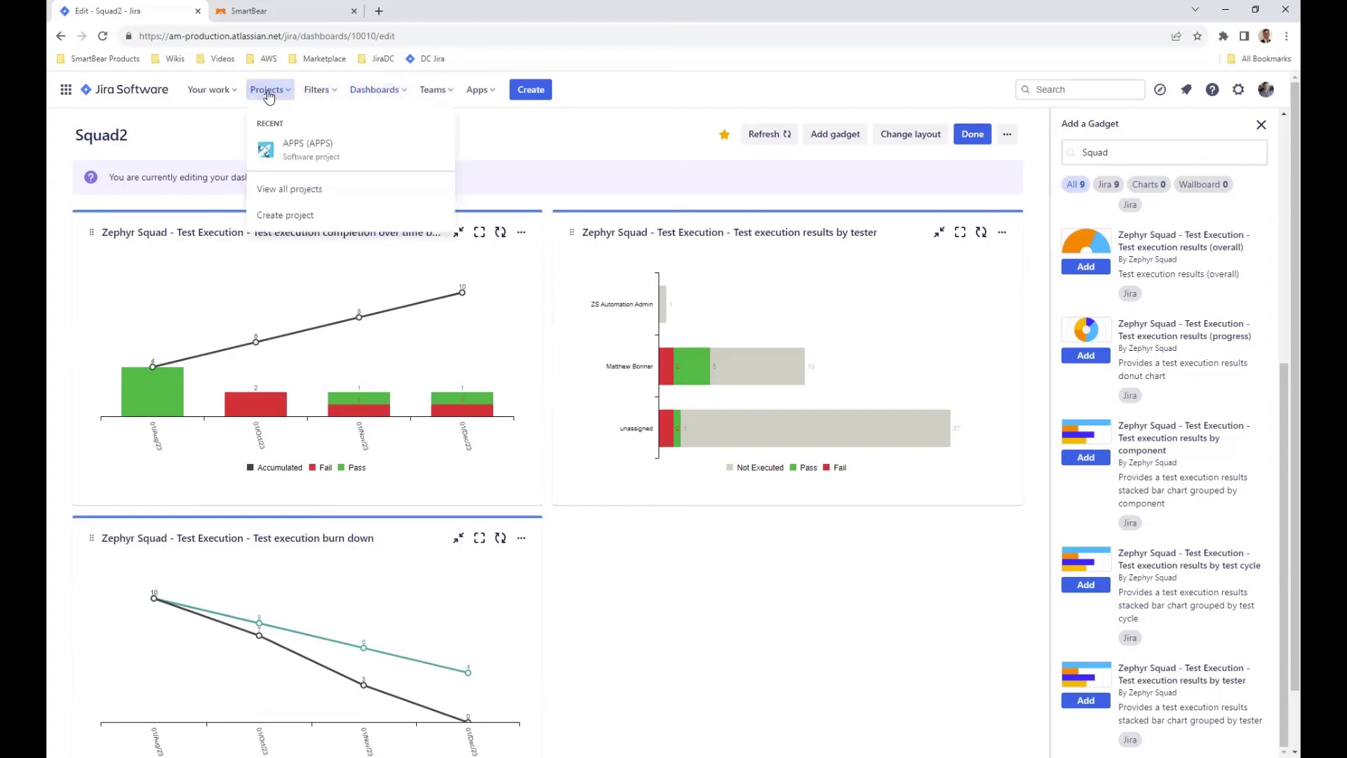
click(297, 12)
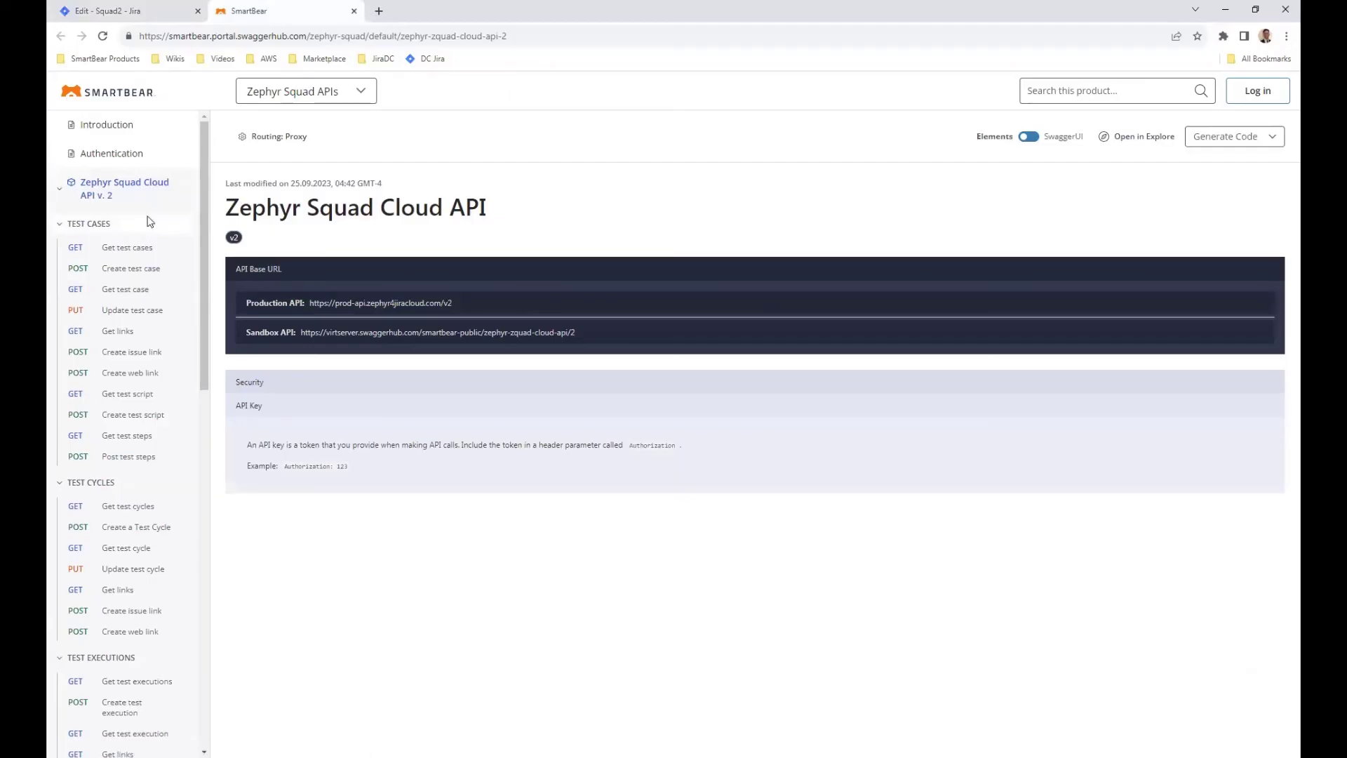
scroll(150, 223, down, 2)
scroll(152, 218, down, 3)
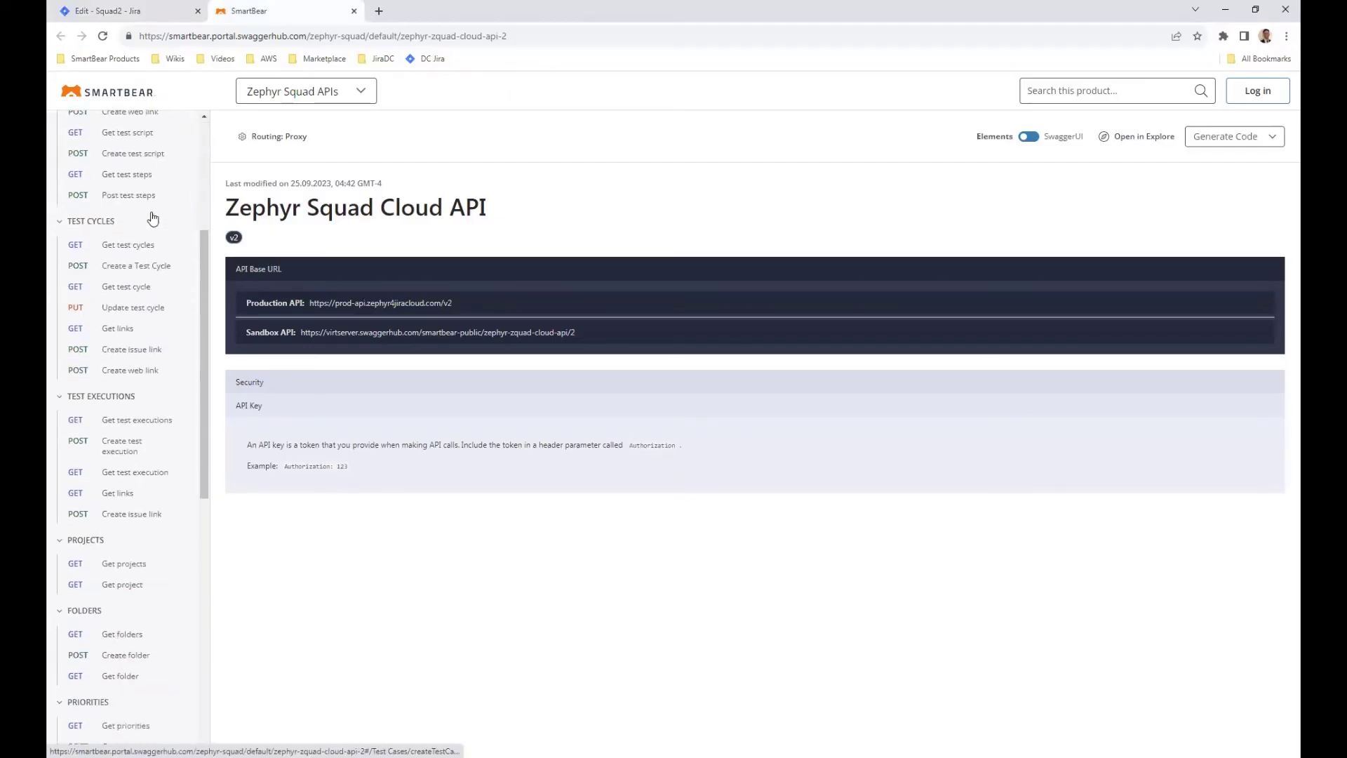
scroll(152, 211, down, 8)
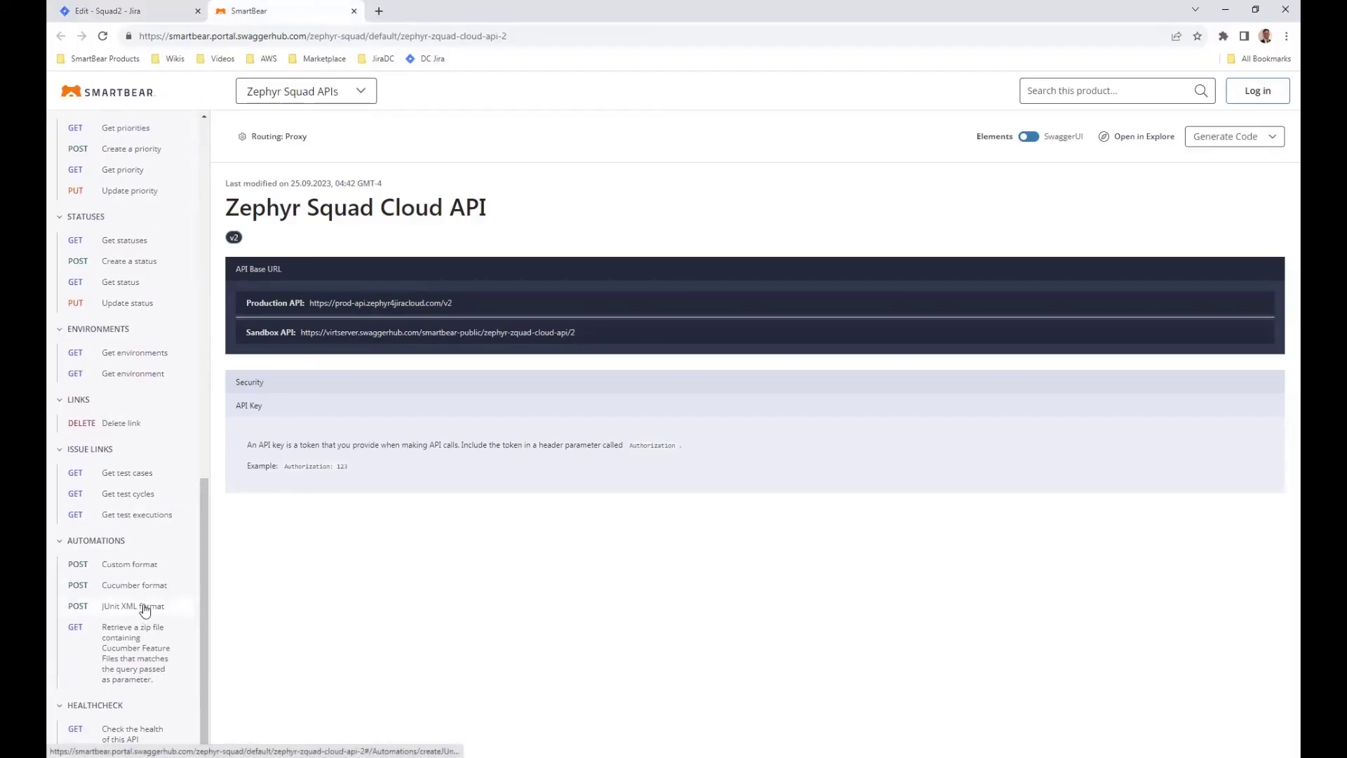
Step: Open the JUnit XML format automation endpoint and examine its query parameters, headers, body fields and request sample
click(146, 607)
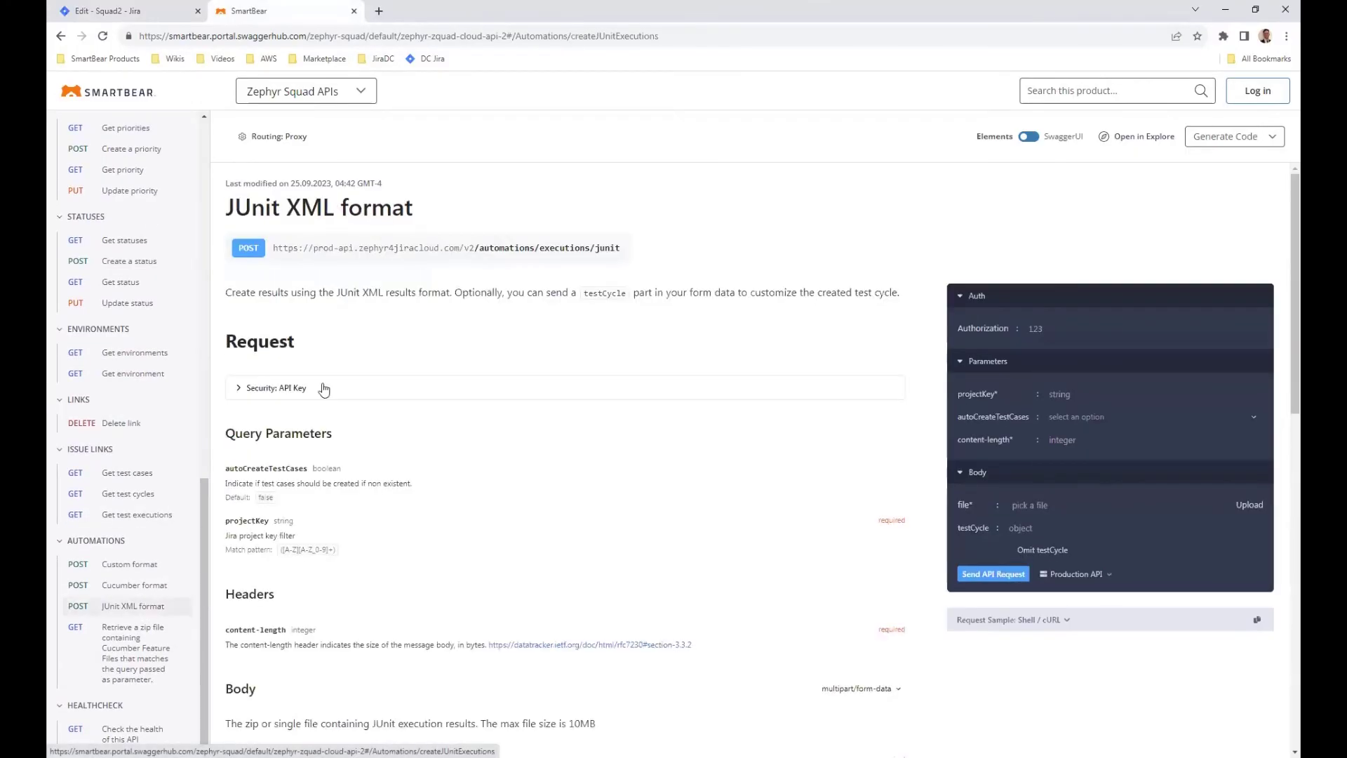
scroll(508, 324, down, 1)
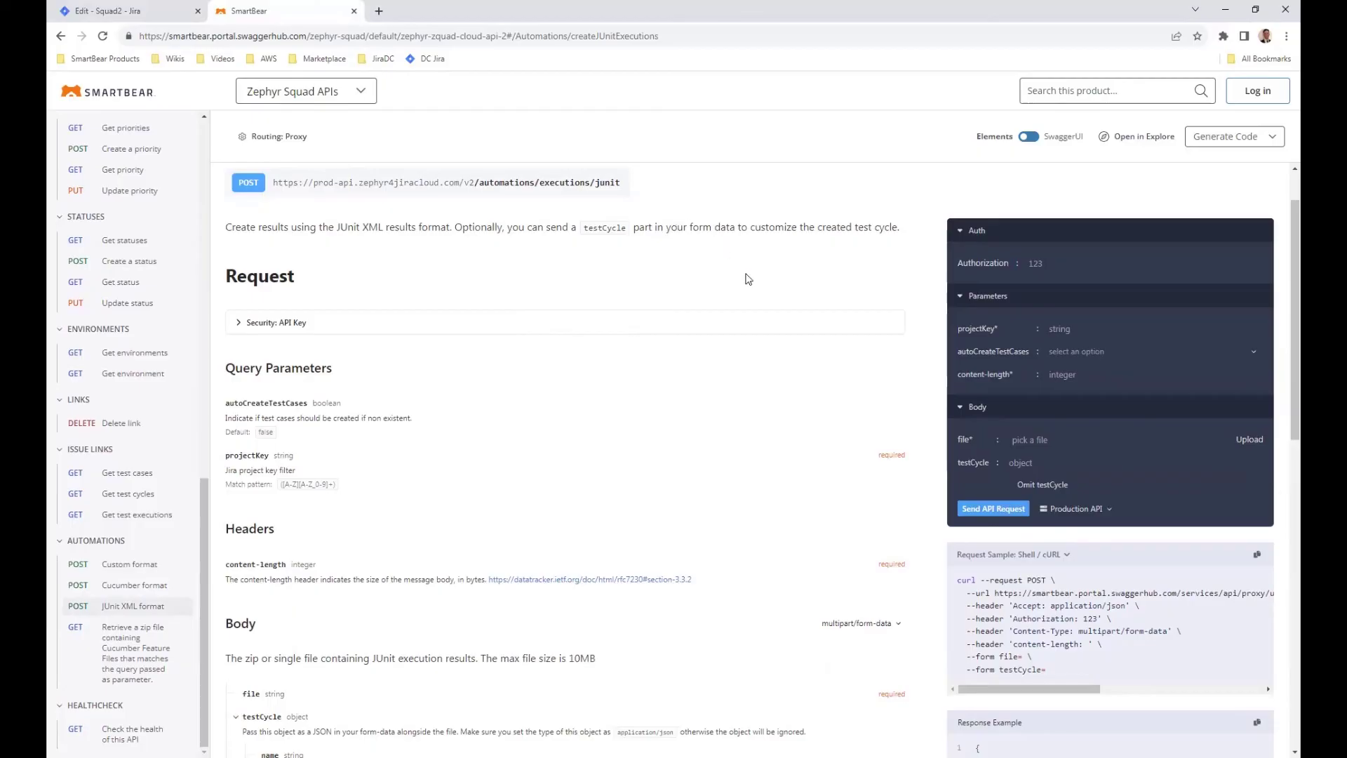
scroll(748, 279, down, 1)
scroll(748, 274, down, 2)
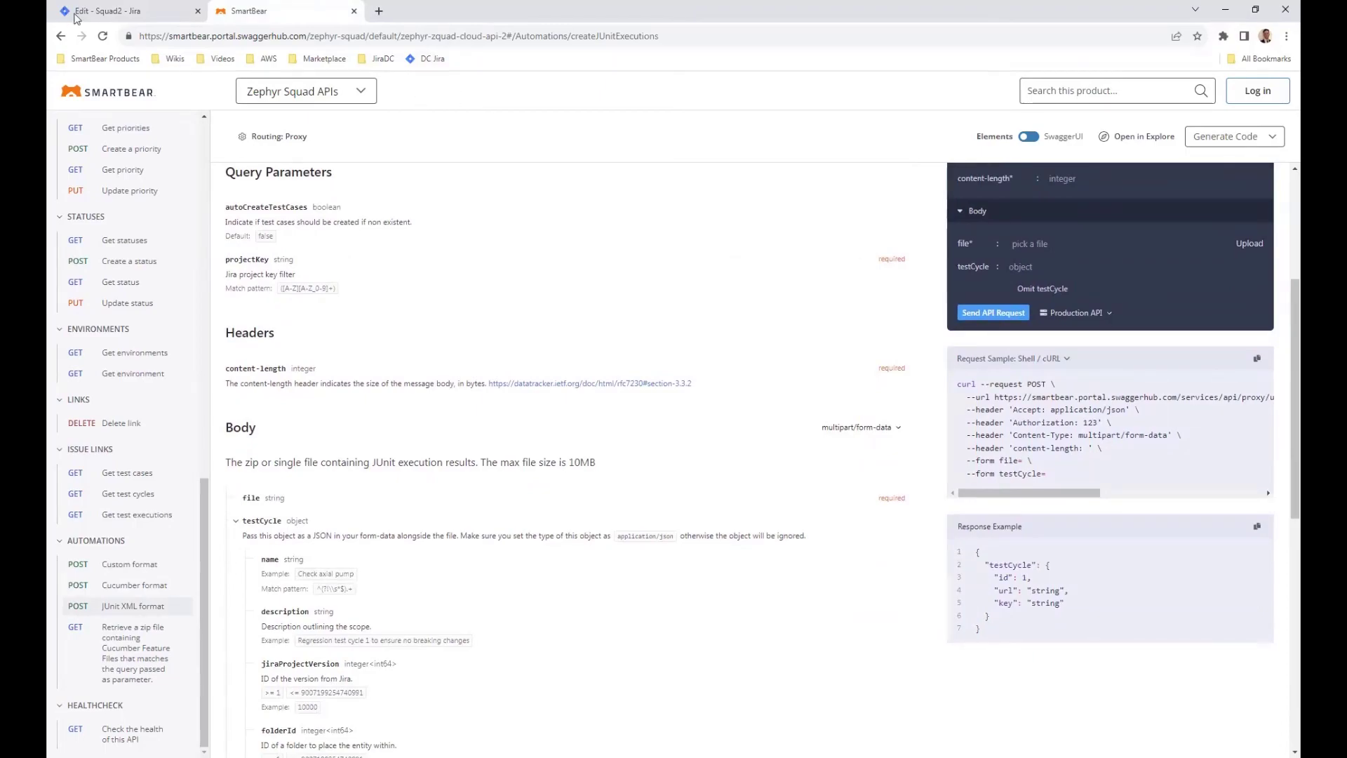
Step: Switch to Azure DevOps at dev.azure.com in a new browser tab and show the releases of the Integrations project
mouse_move(92, 14)
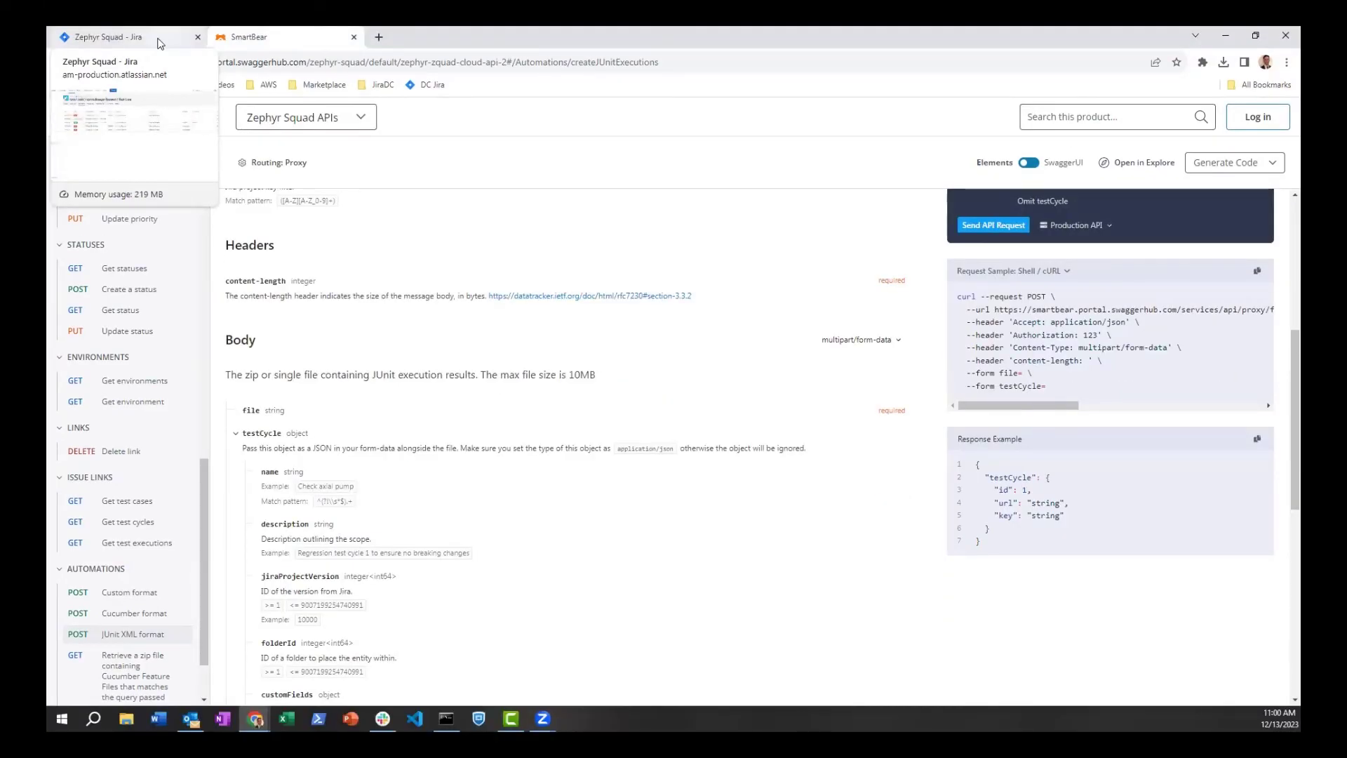
click(378, 37)
text(de)
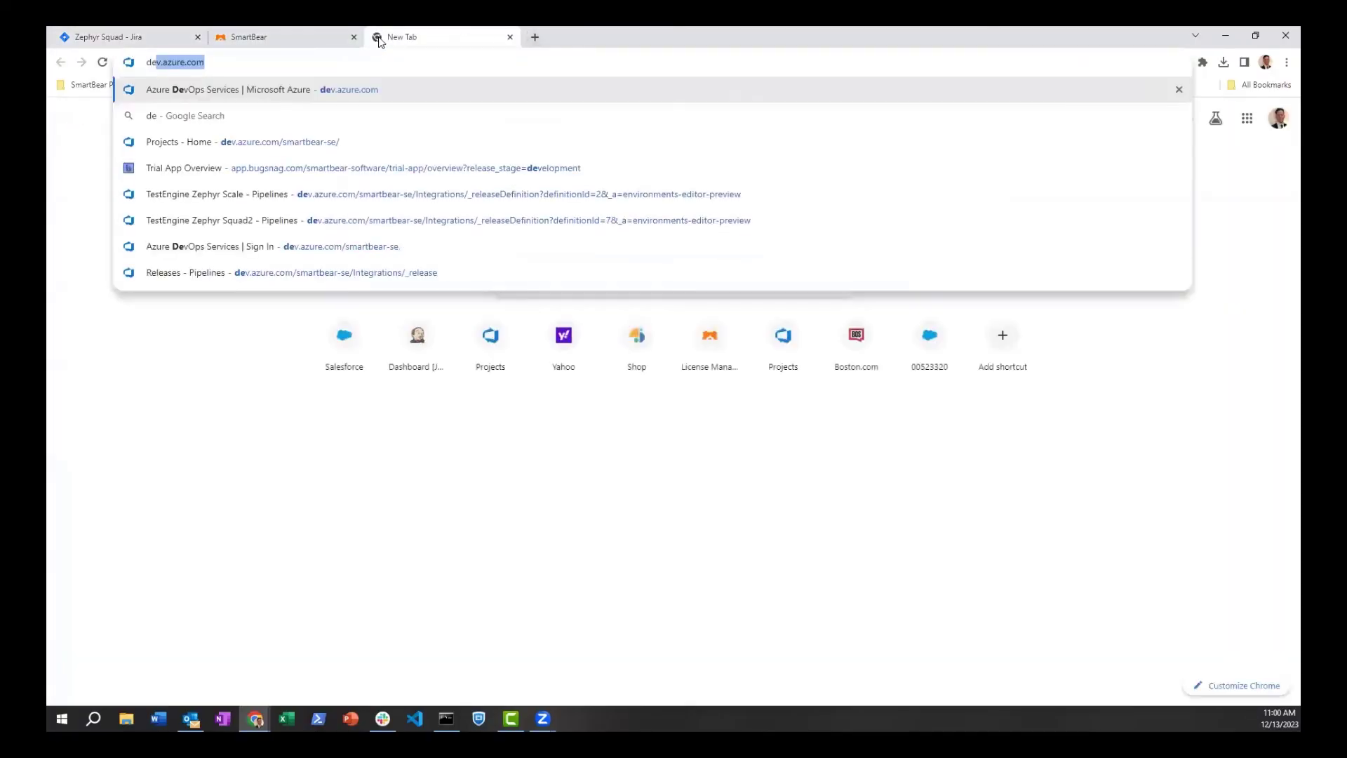
key(Return)
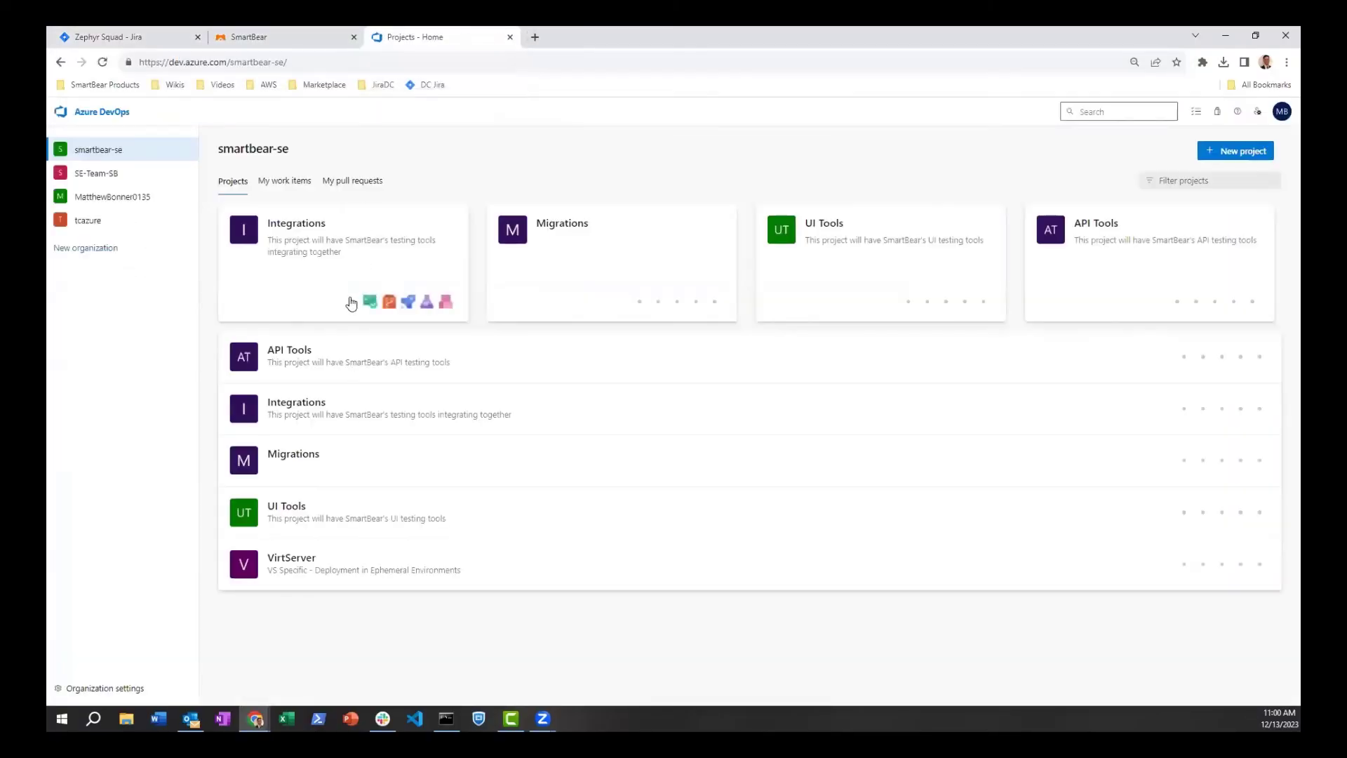
click(303, 247)
mouse_move(129, 330)
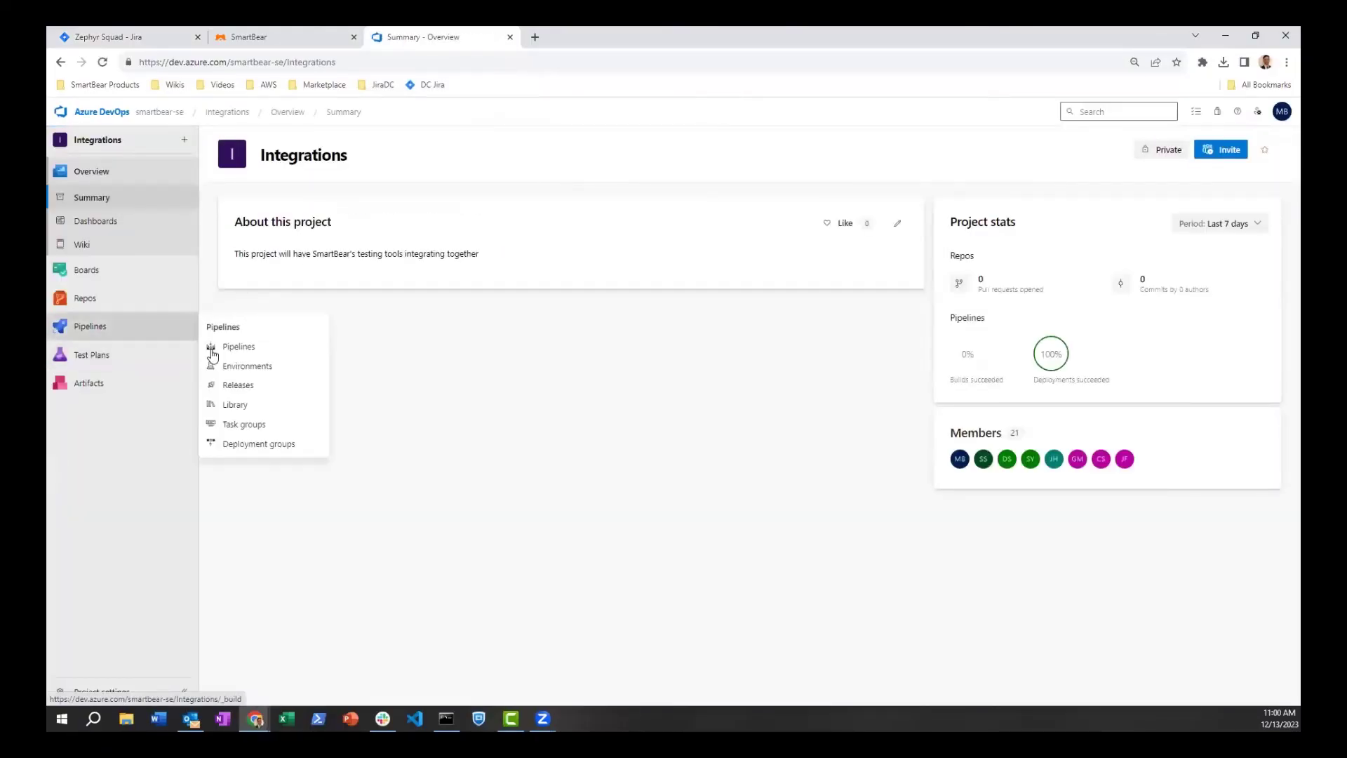
click(257, 386)
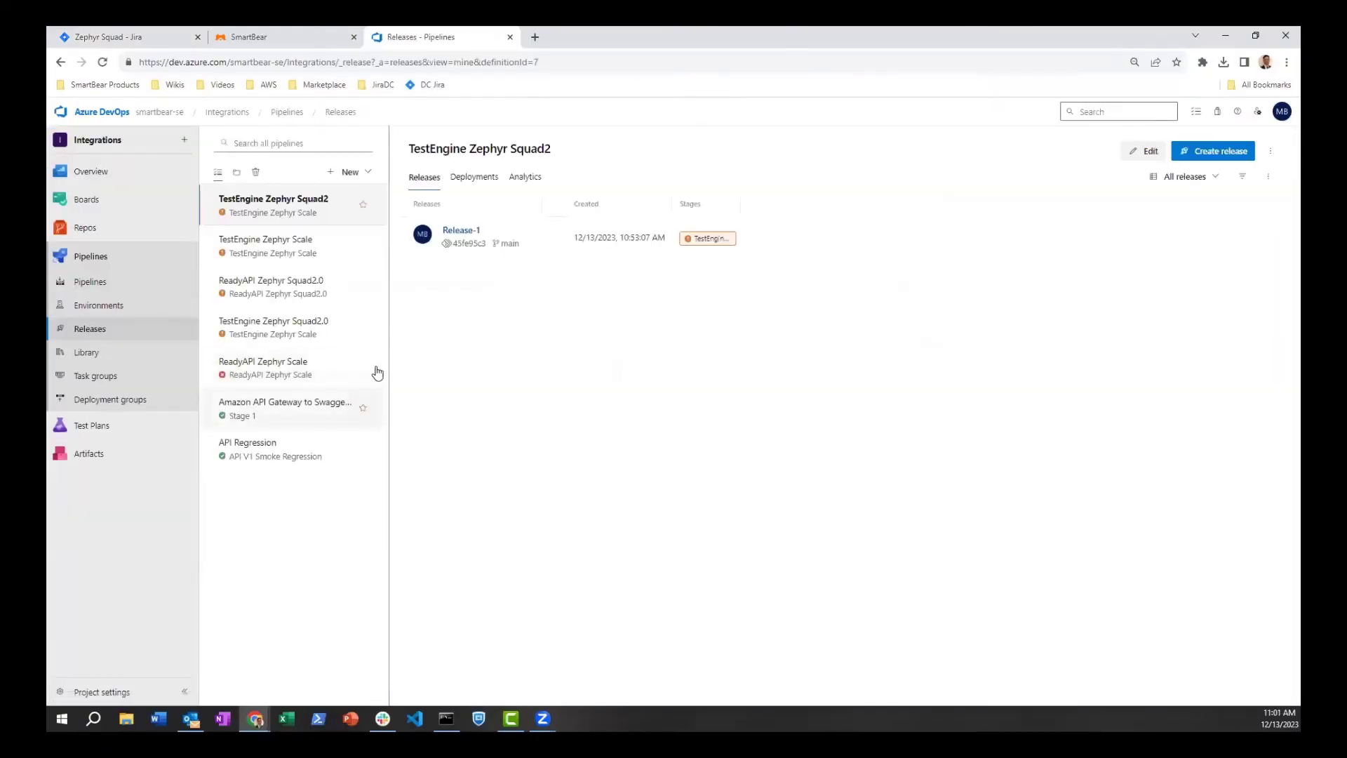
Step: Open the TestEngine Zephyr Squad2 release pipeline for editing and examine the curl script of its Send Results to Zephyr Scale task
click(1145, 151)
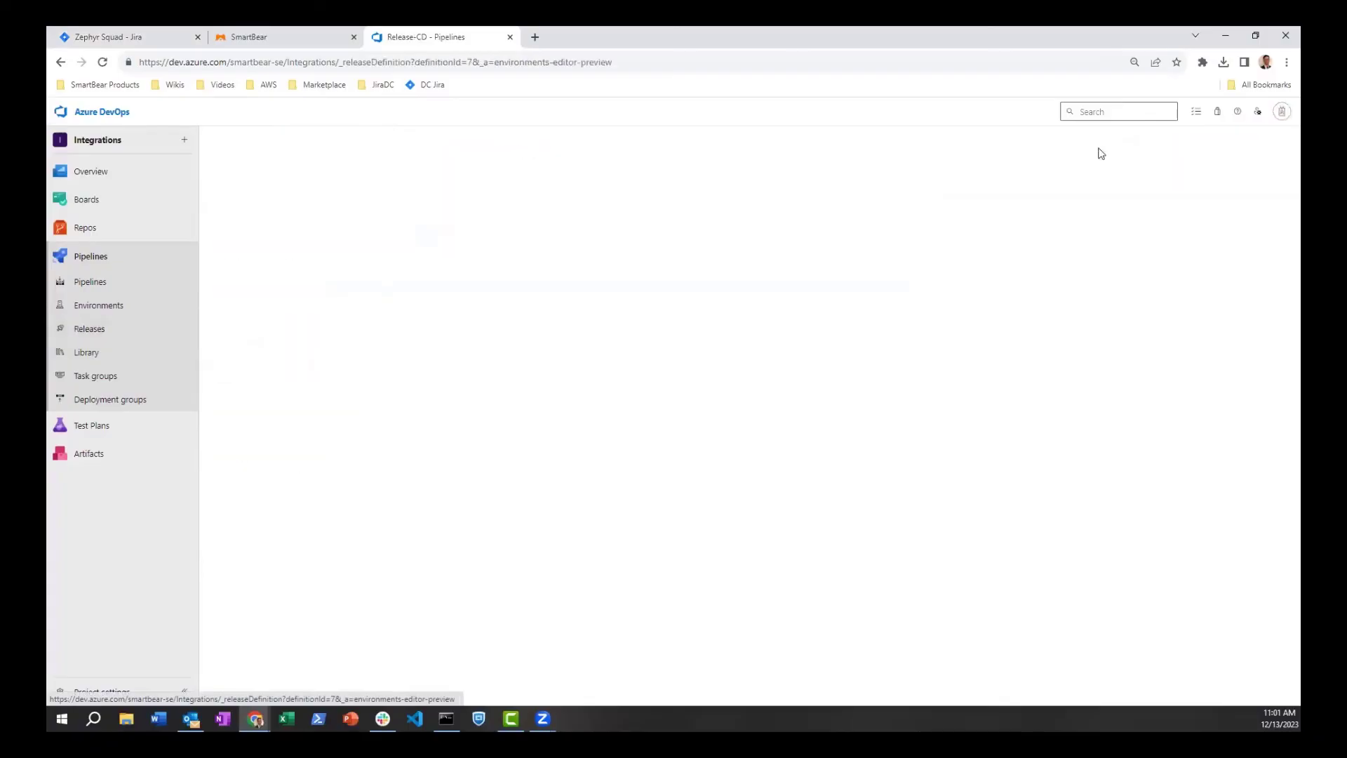
click(464, 299)
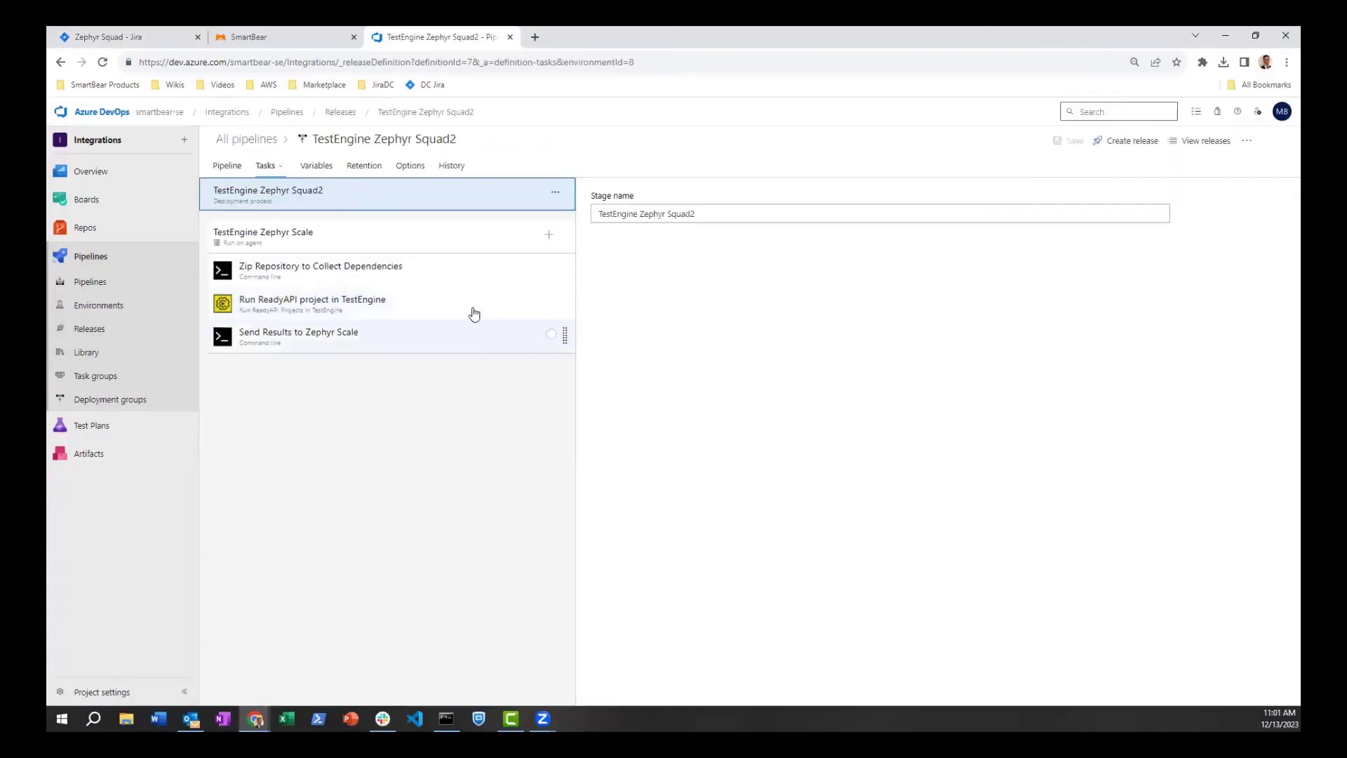
click(379, 305)
click(382, 332)
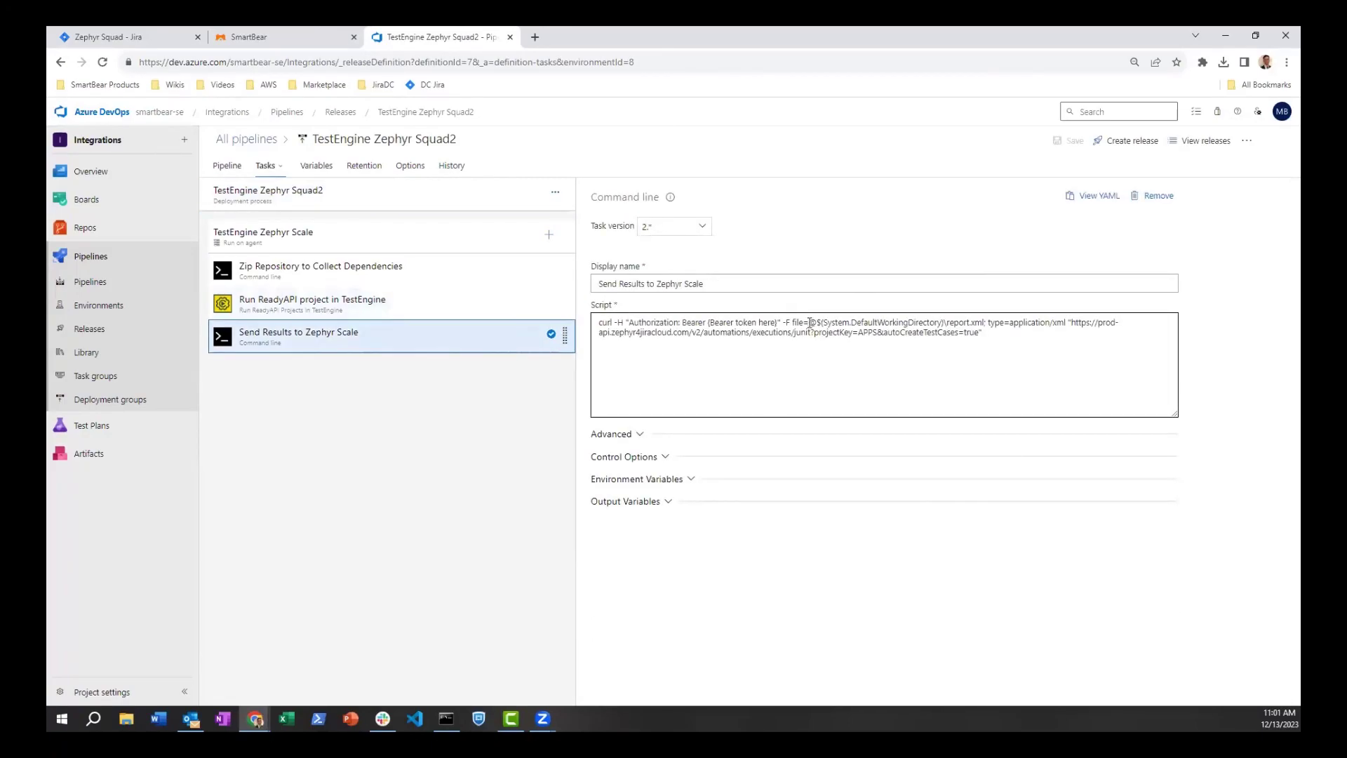
drag(810, 323, 594, 341)
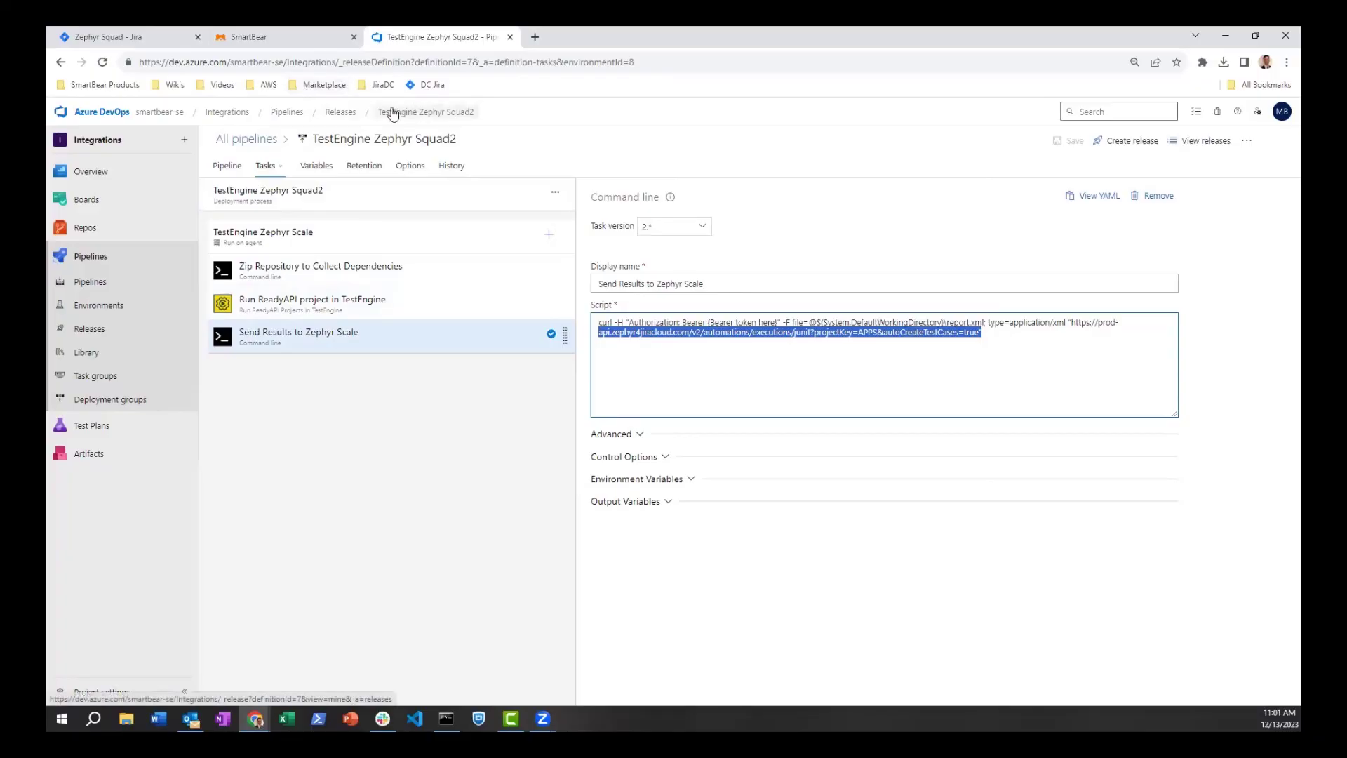
Step: Switch back to Zephyr Squad in Jira and open the Automated Build test cycle APPS-R12
click(145, 38)
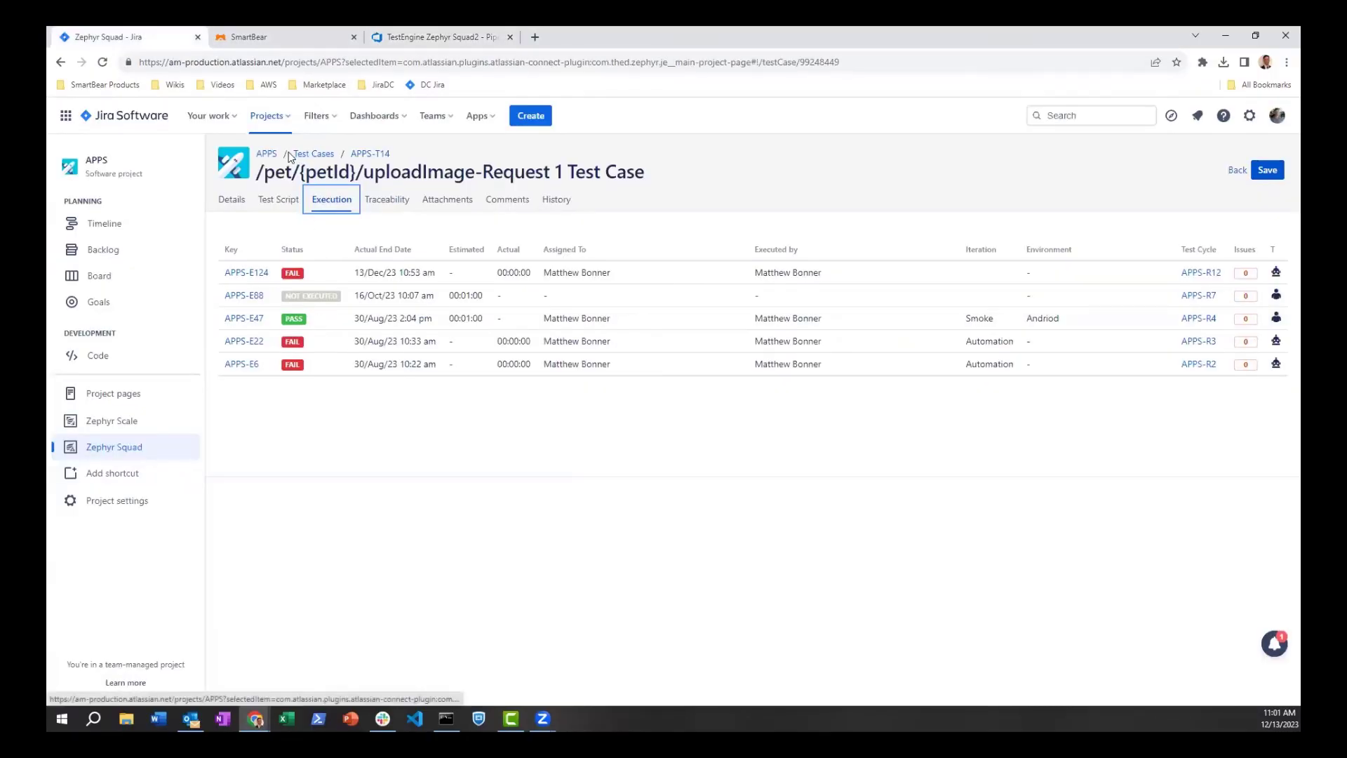
click(313, 153)
click(290, 190)
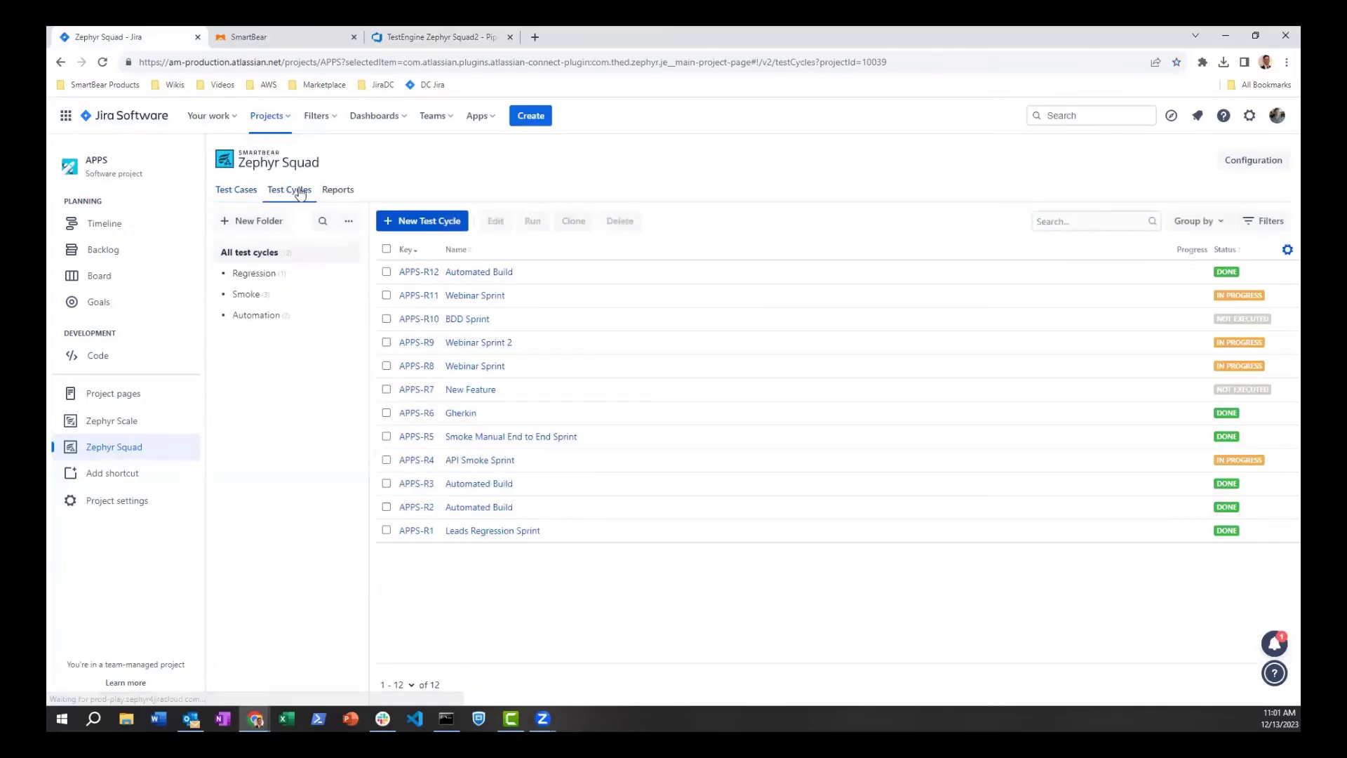
click(493, 274)
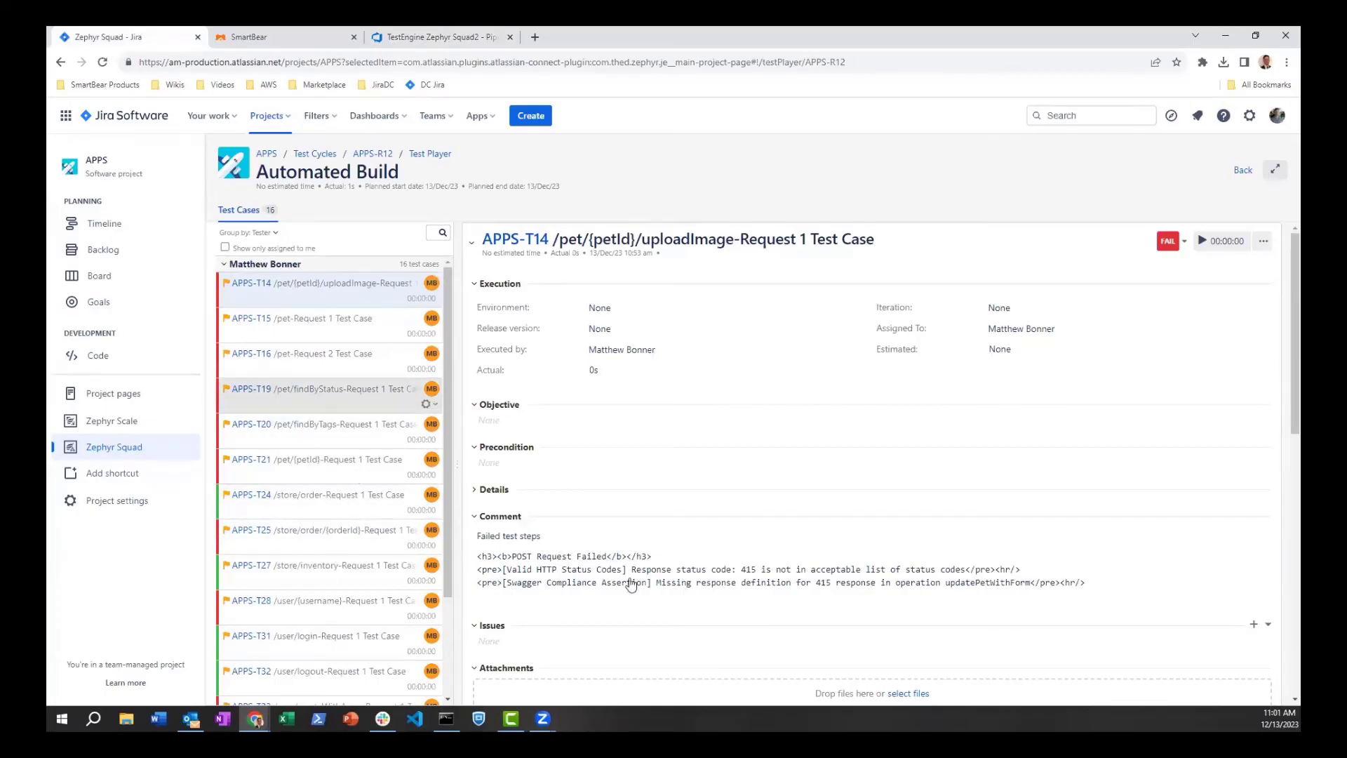
Step: Look through the results of test cases APPS-T15 and APPS-T16, and show the execution history of APPS-T14
click(360, 332)
click(380, 374)
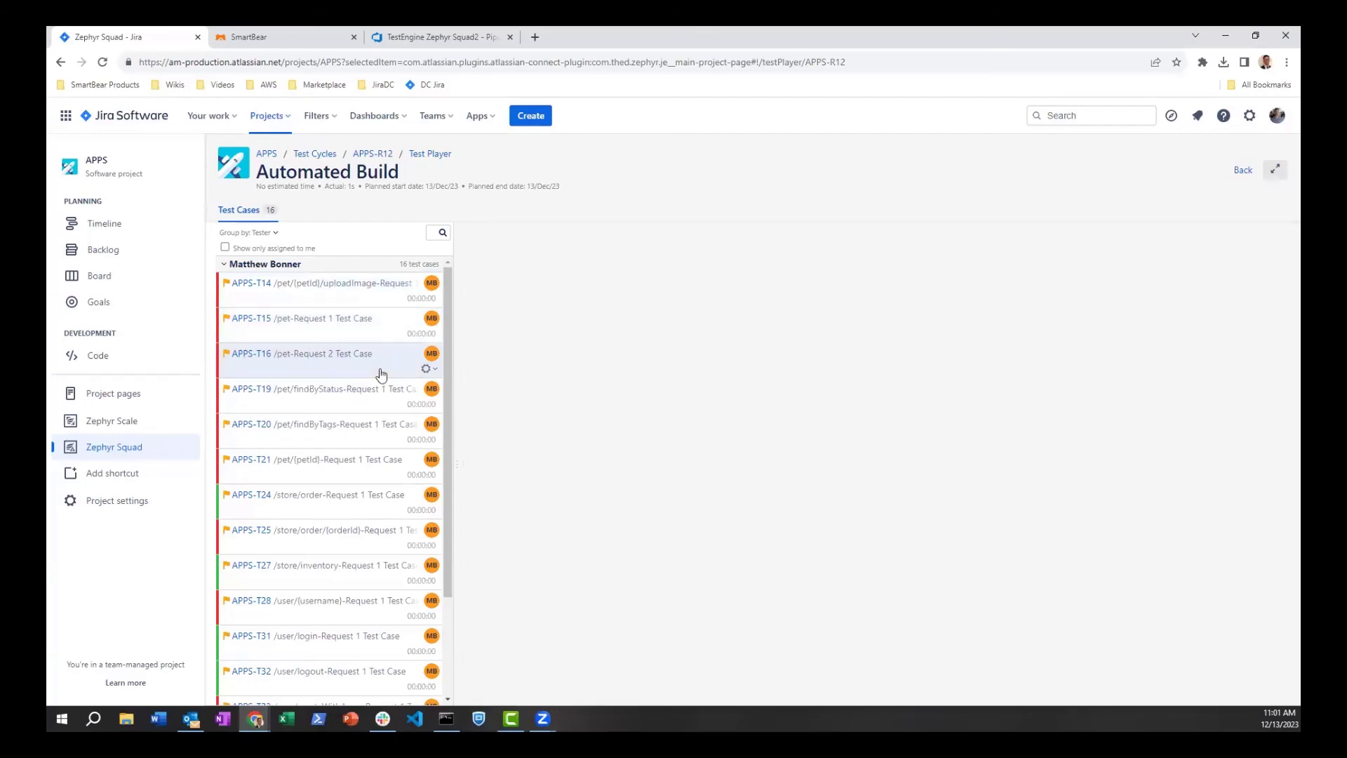
click(252, 284)
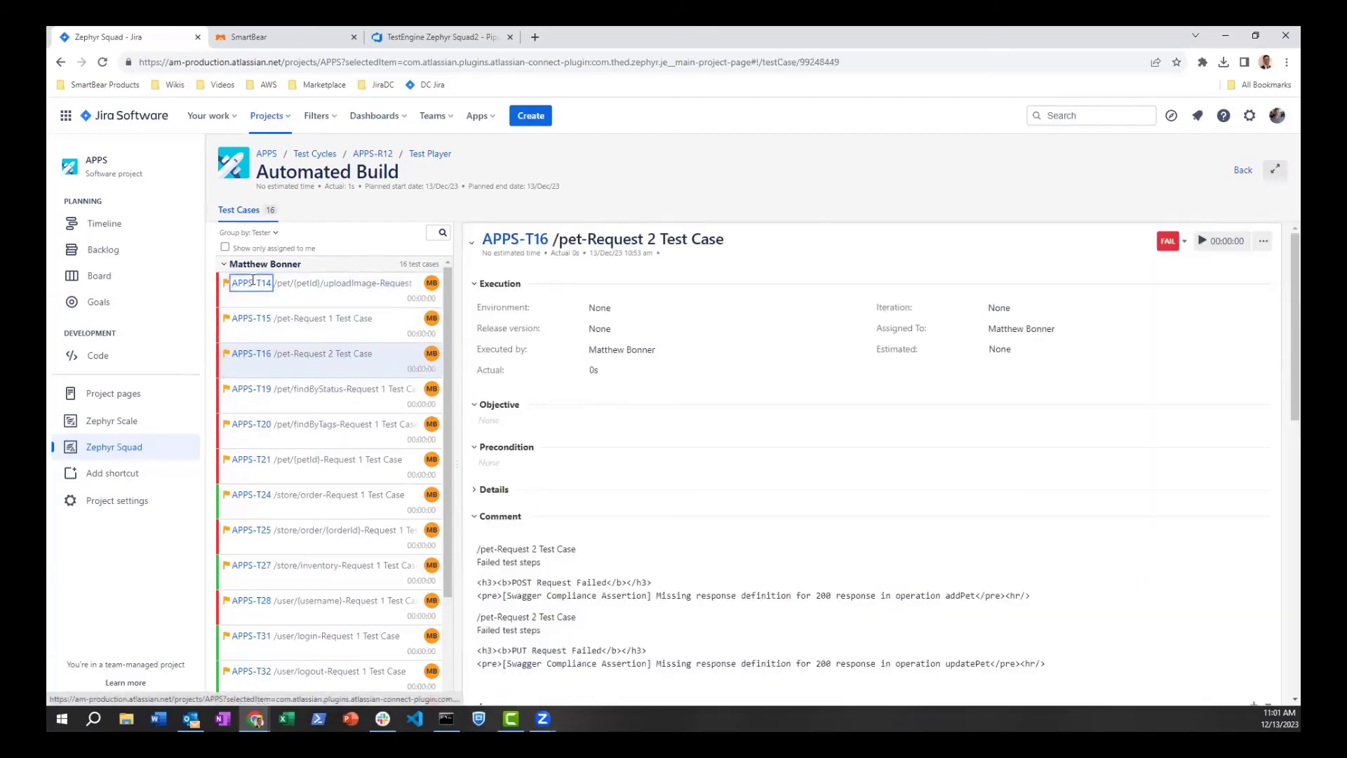
click(329, 203)
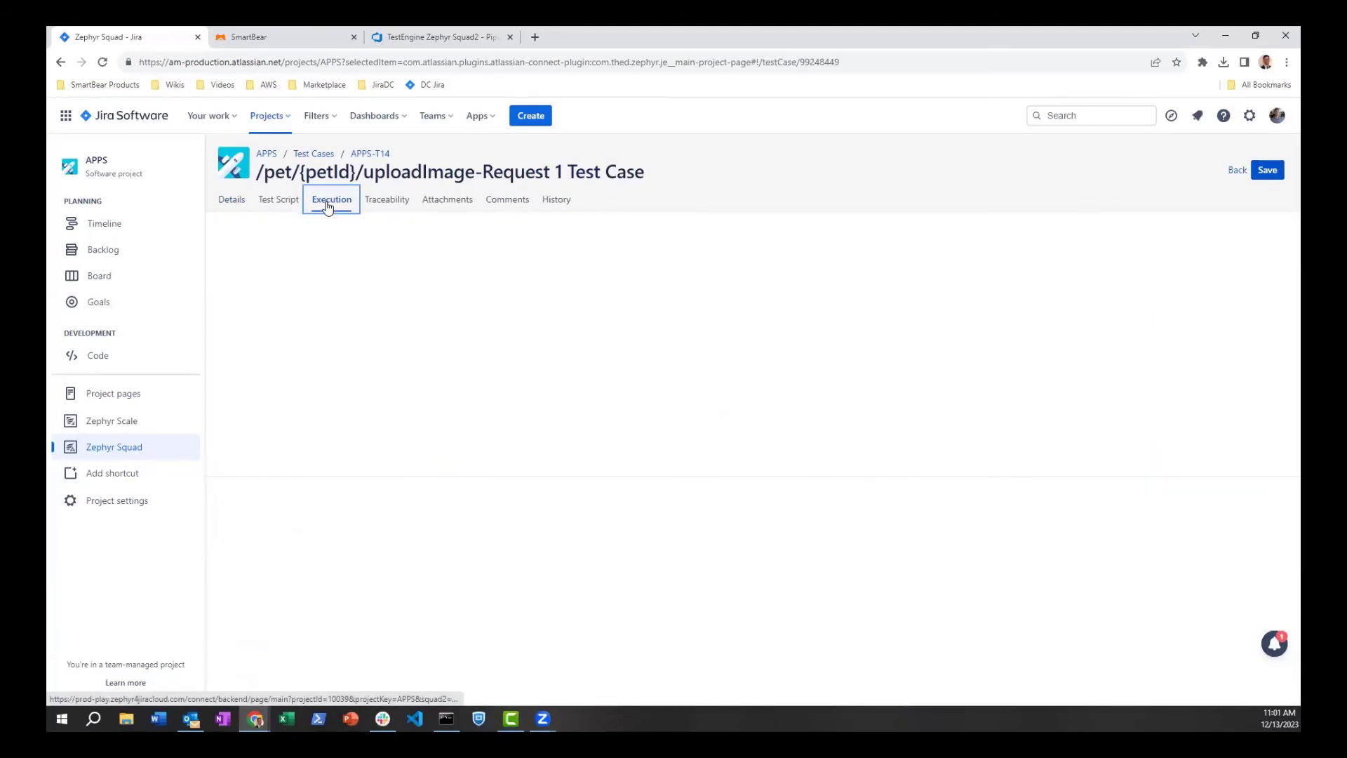